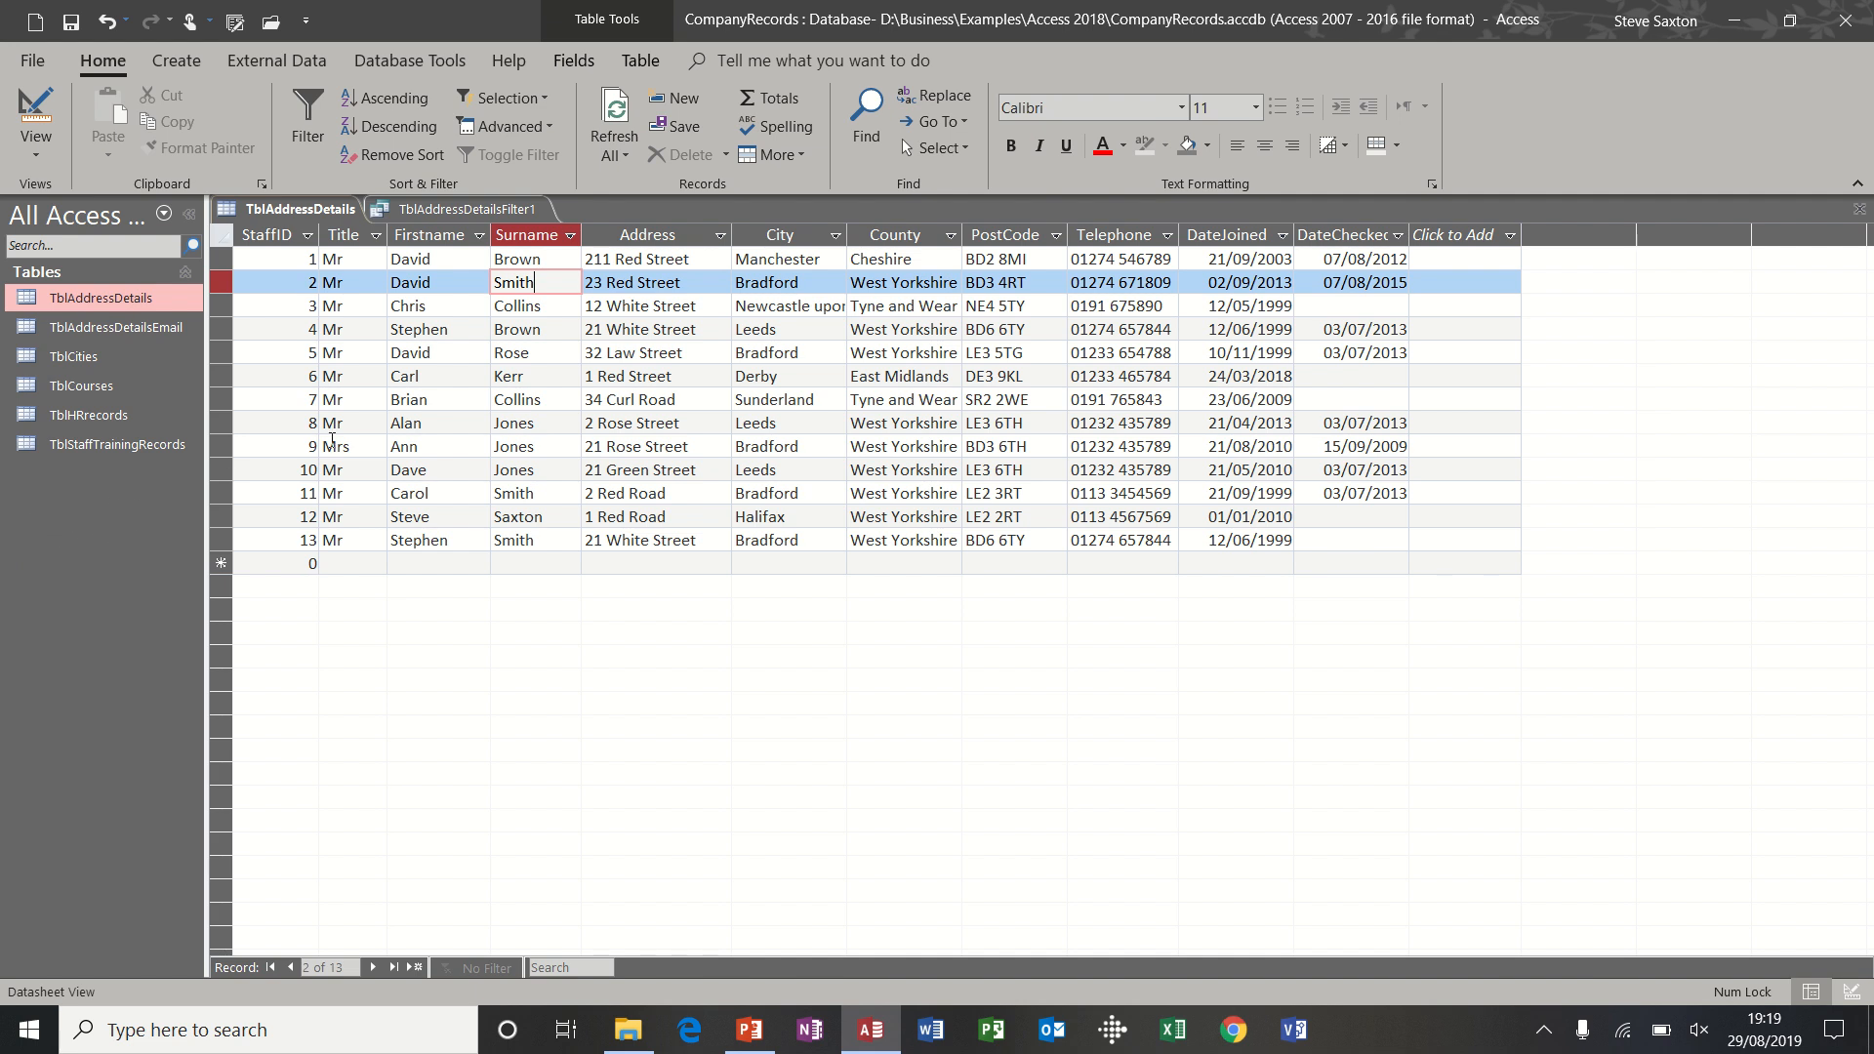
- Sort the address records A to Z by Surname, and sort them A to Z by City
click(537, 308)
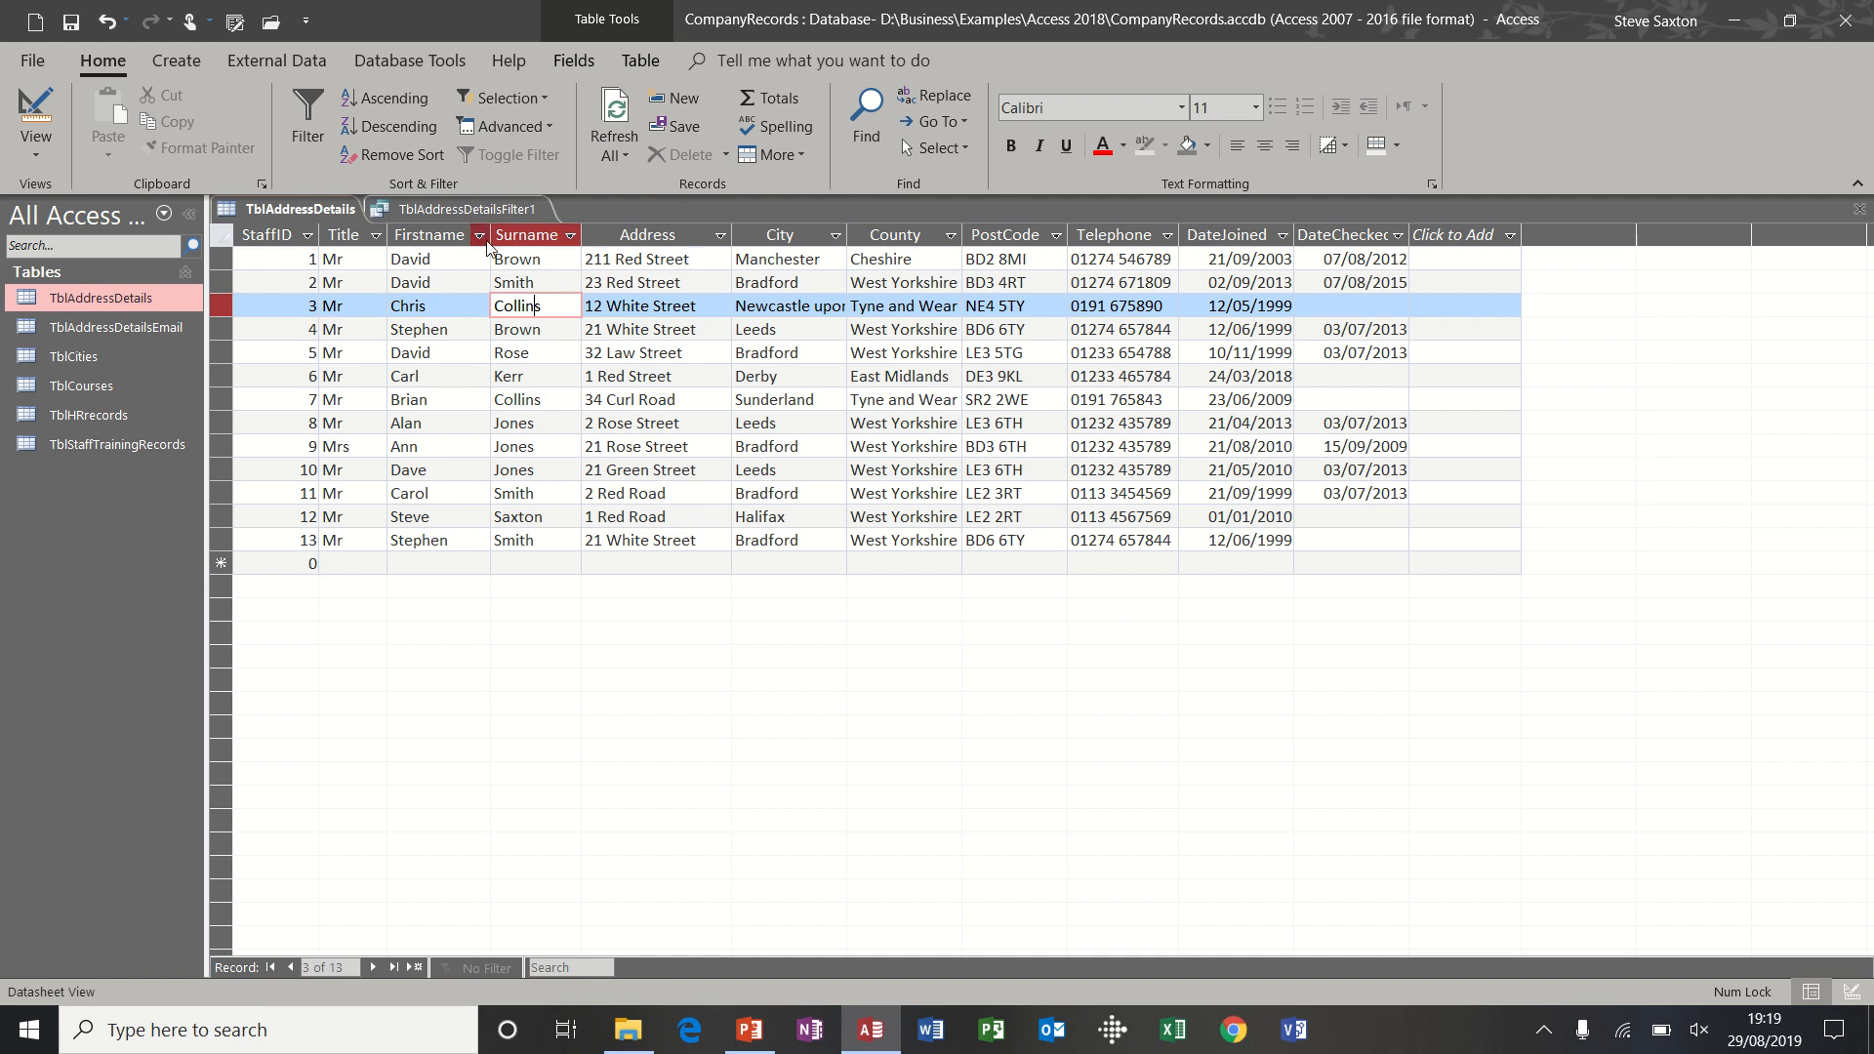
click(570, 237)
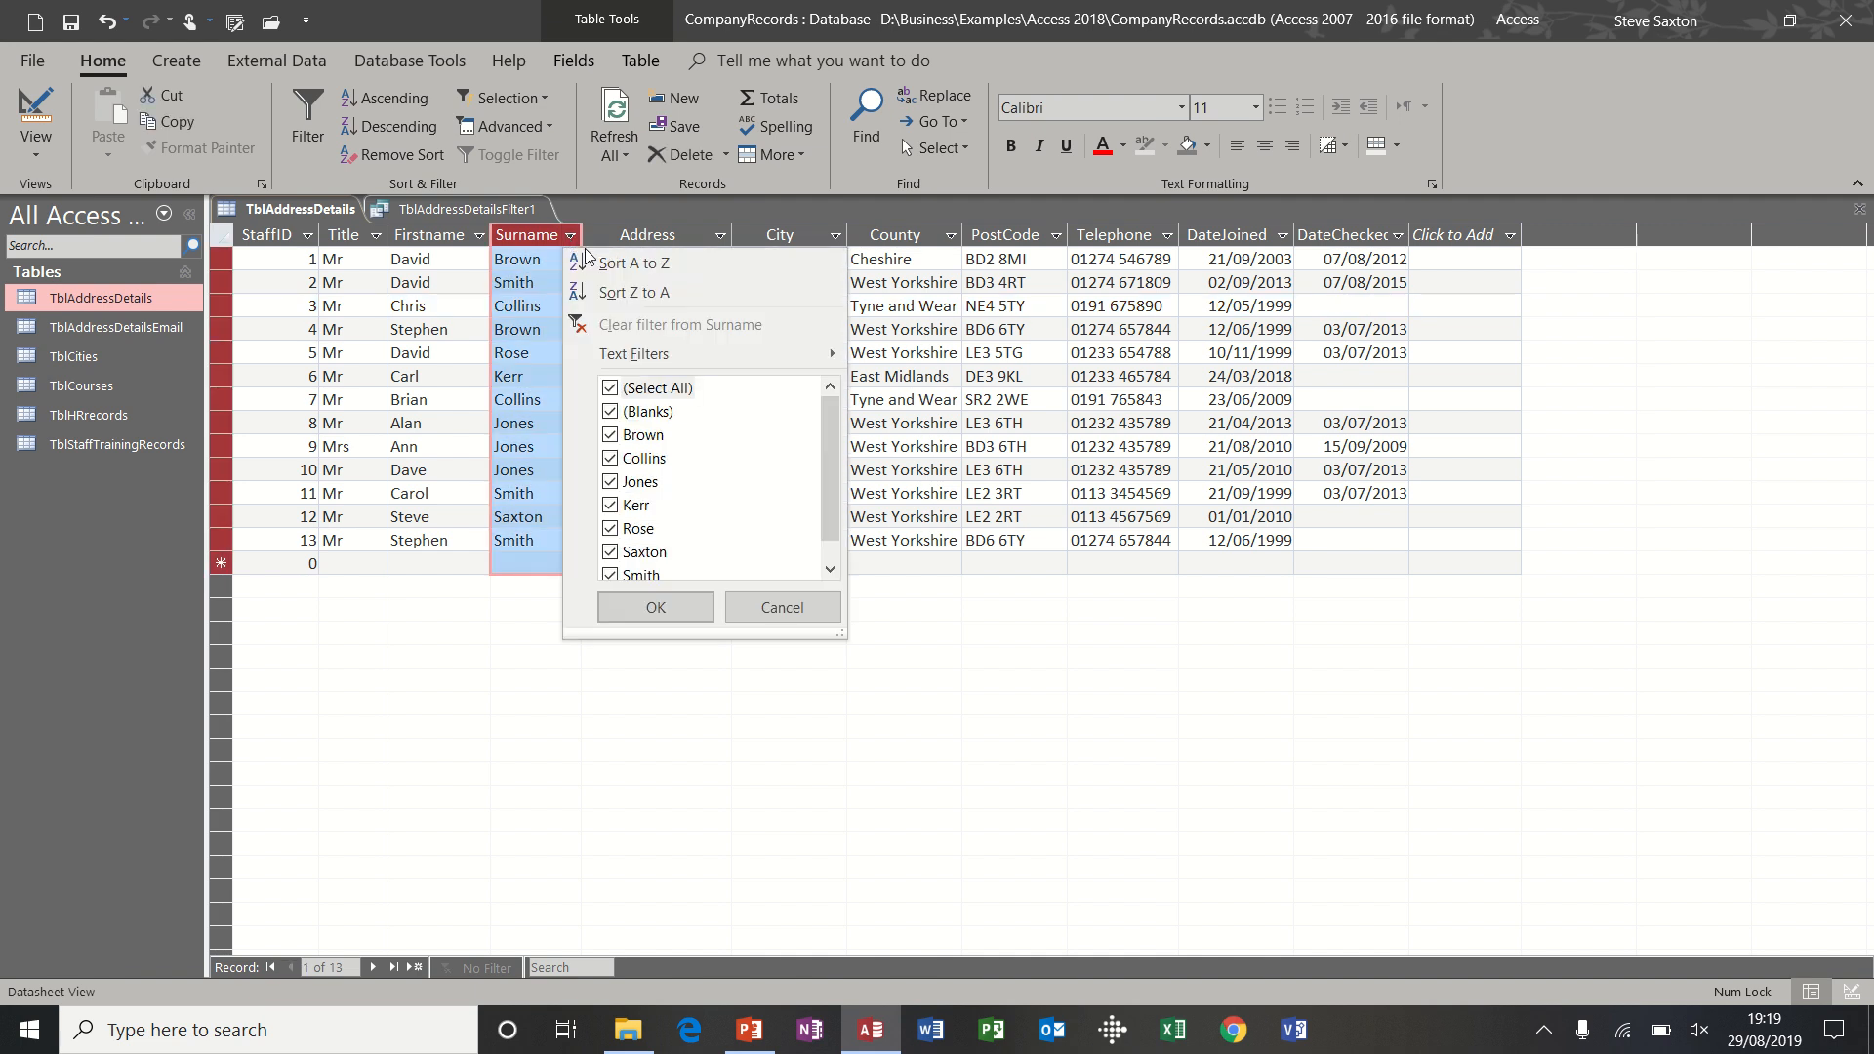
click(651, 264)
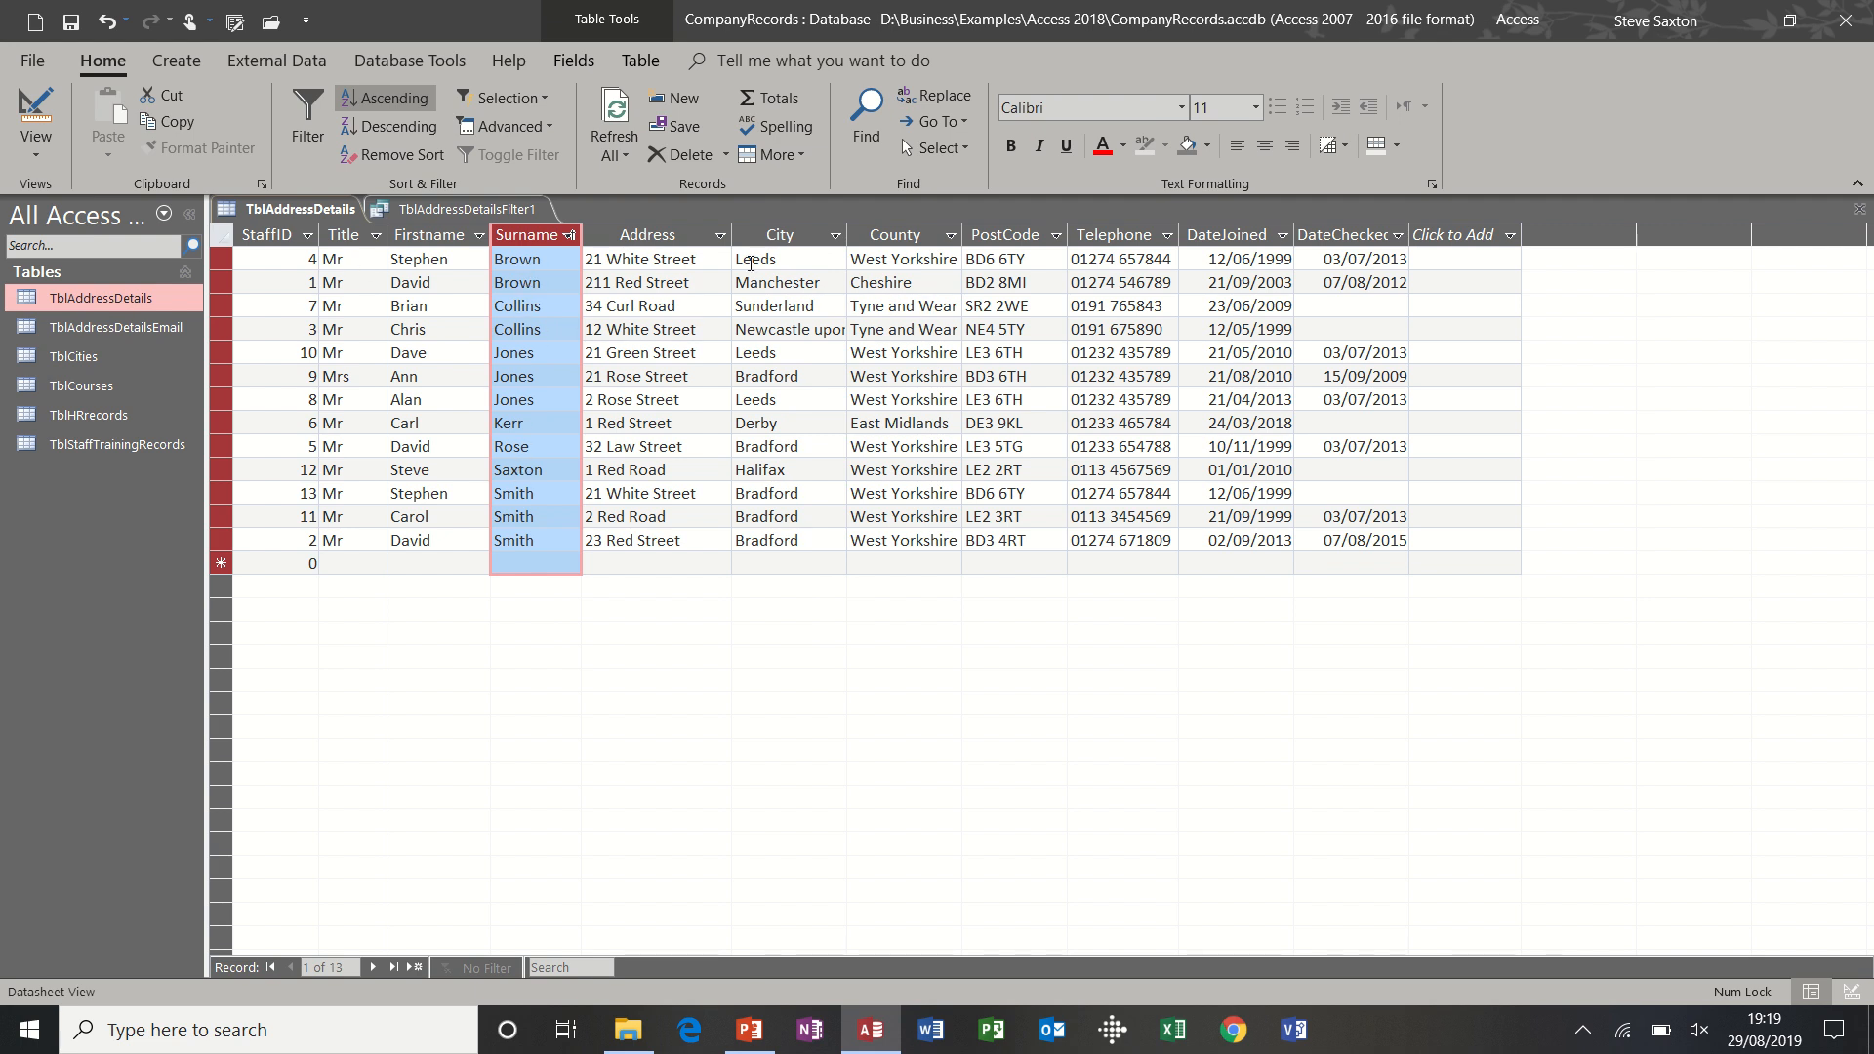
click(836, 240)
click(853, 261)
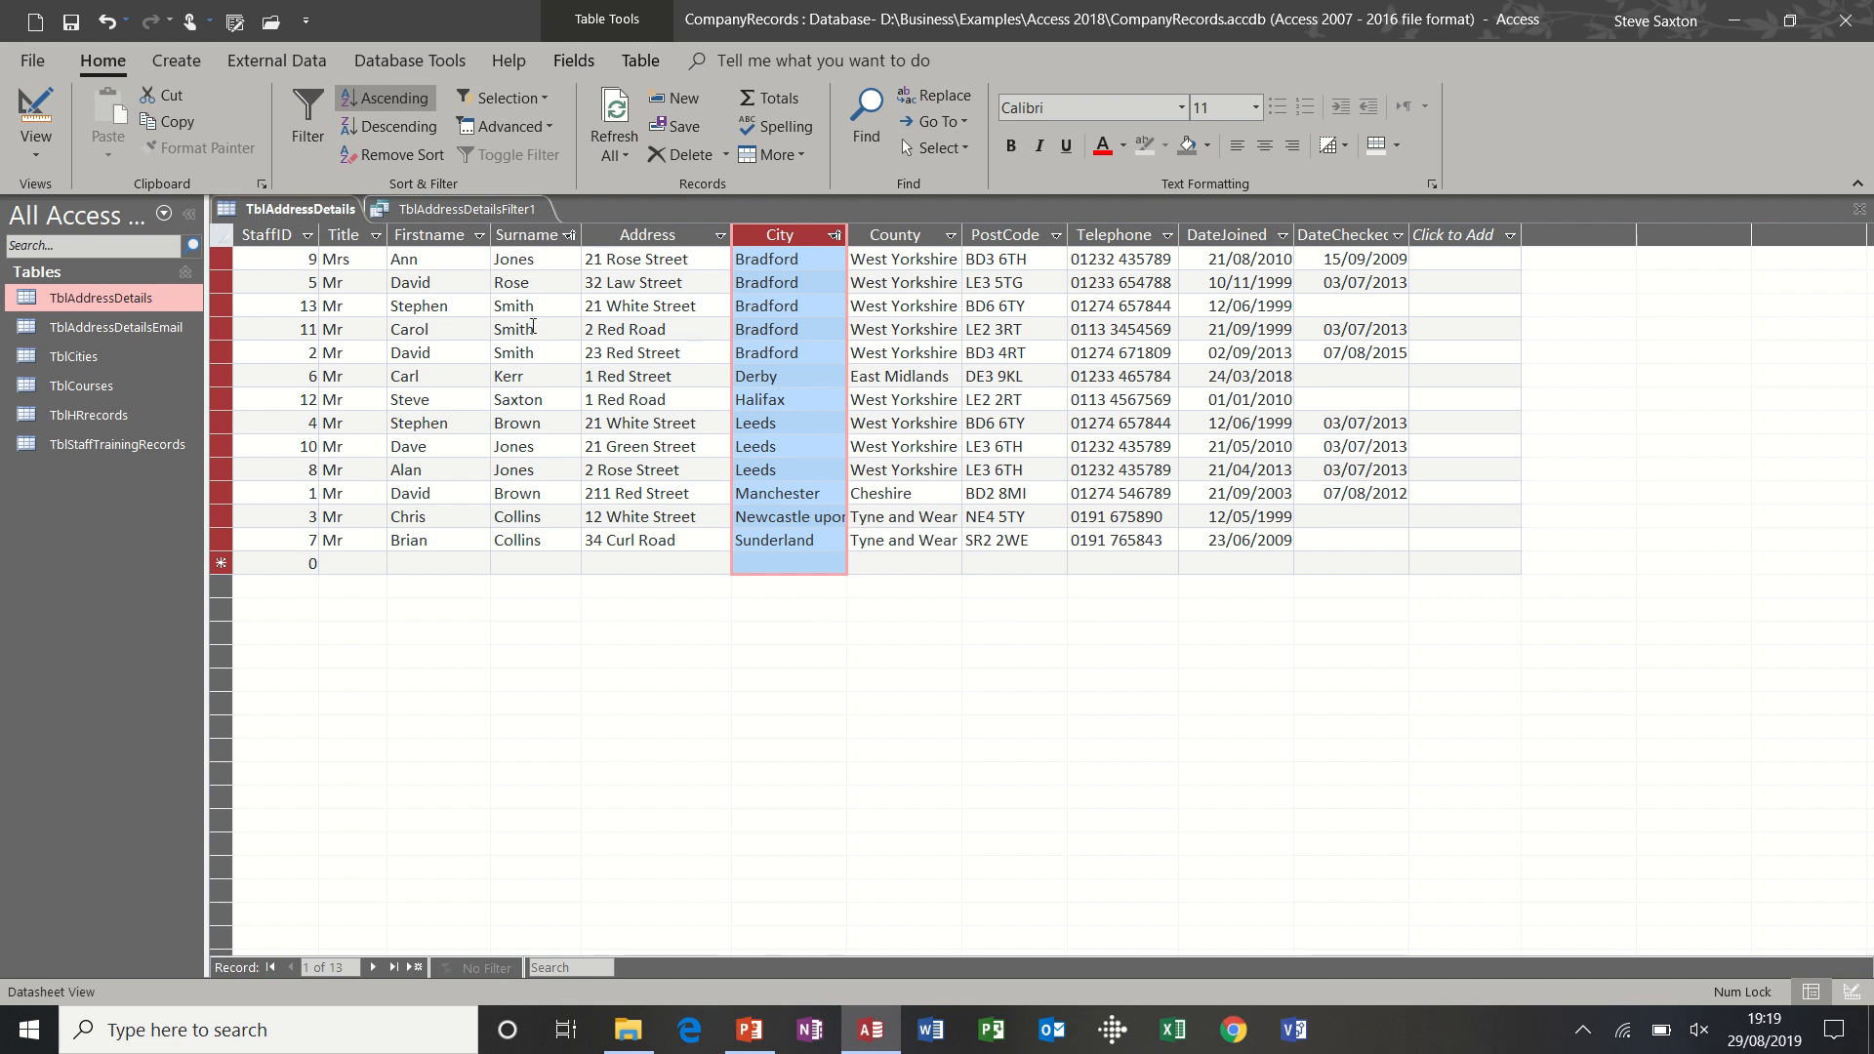
- Sort the records A to Z by Firstname, and remove all sorting from the table
click(478, 236)
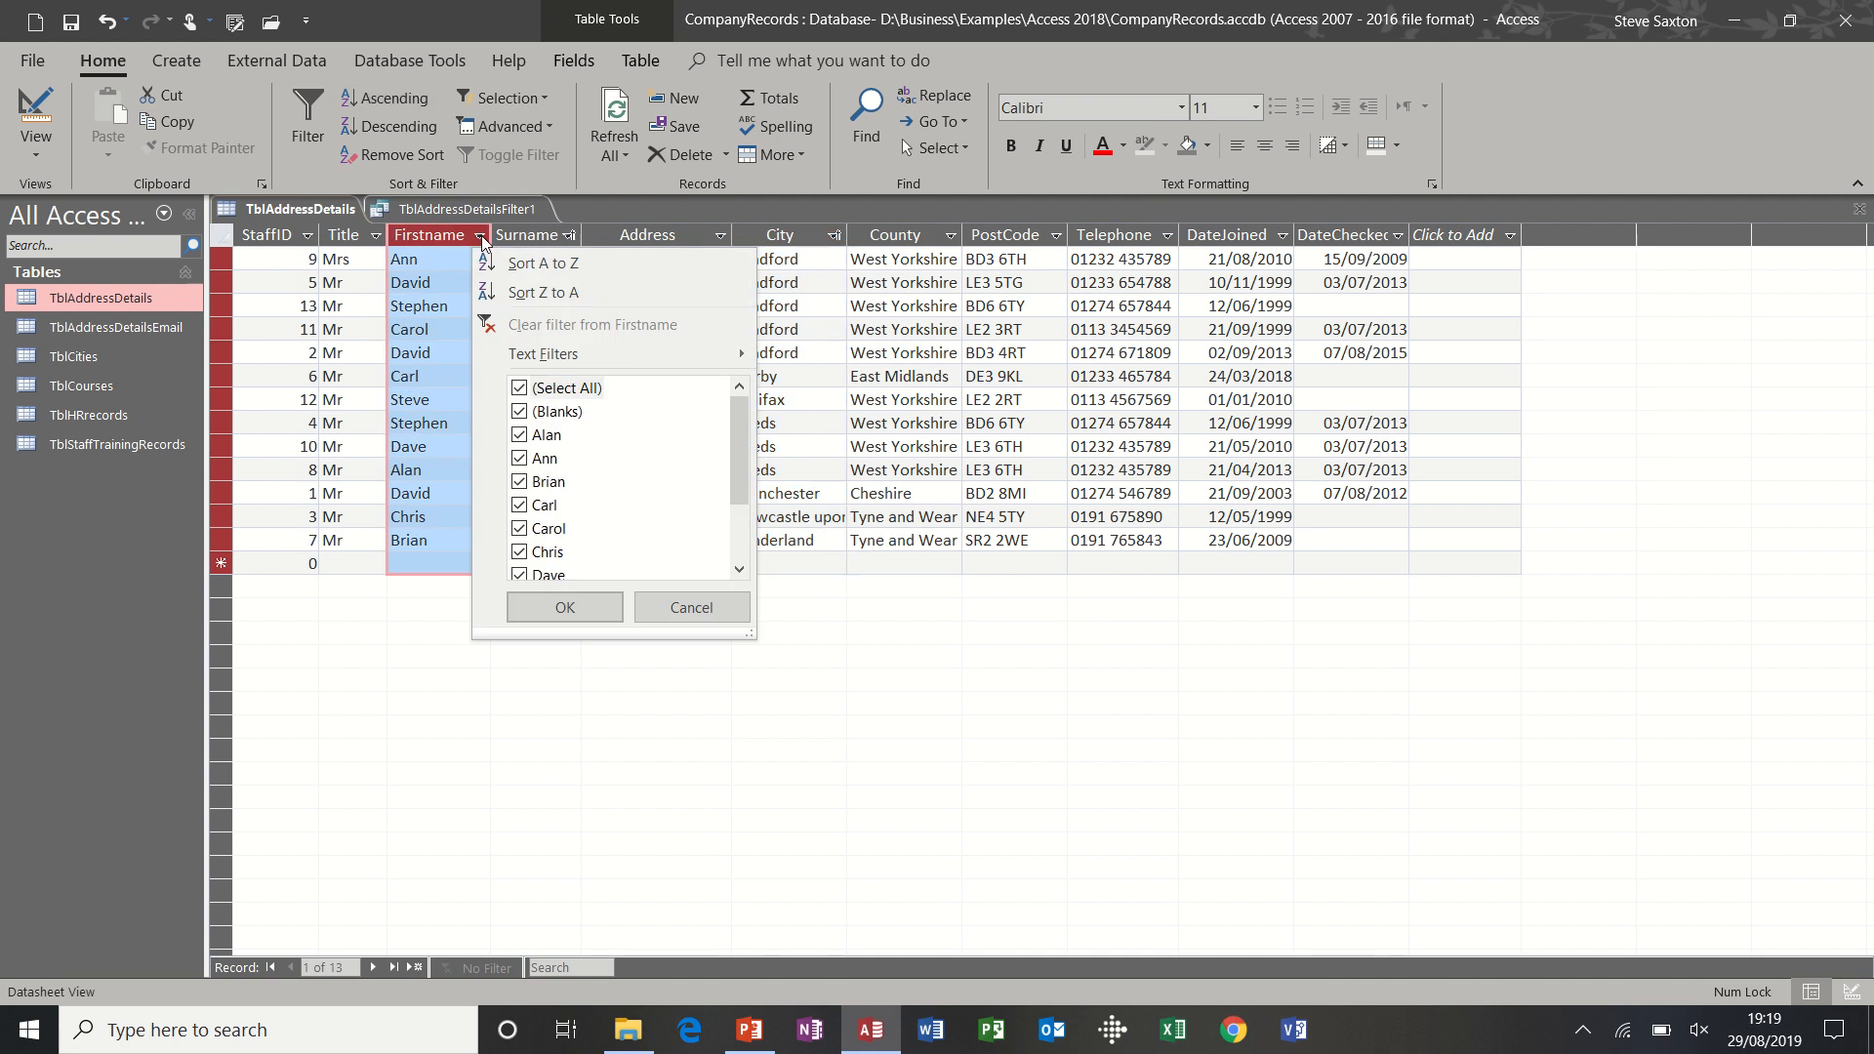
click(499, 262)
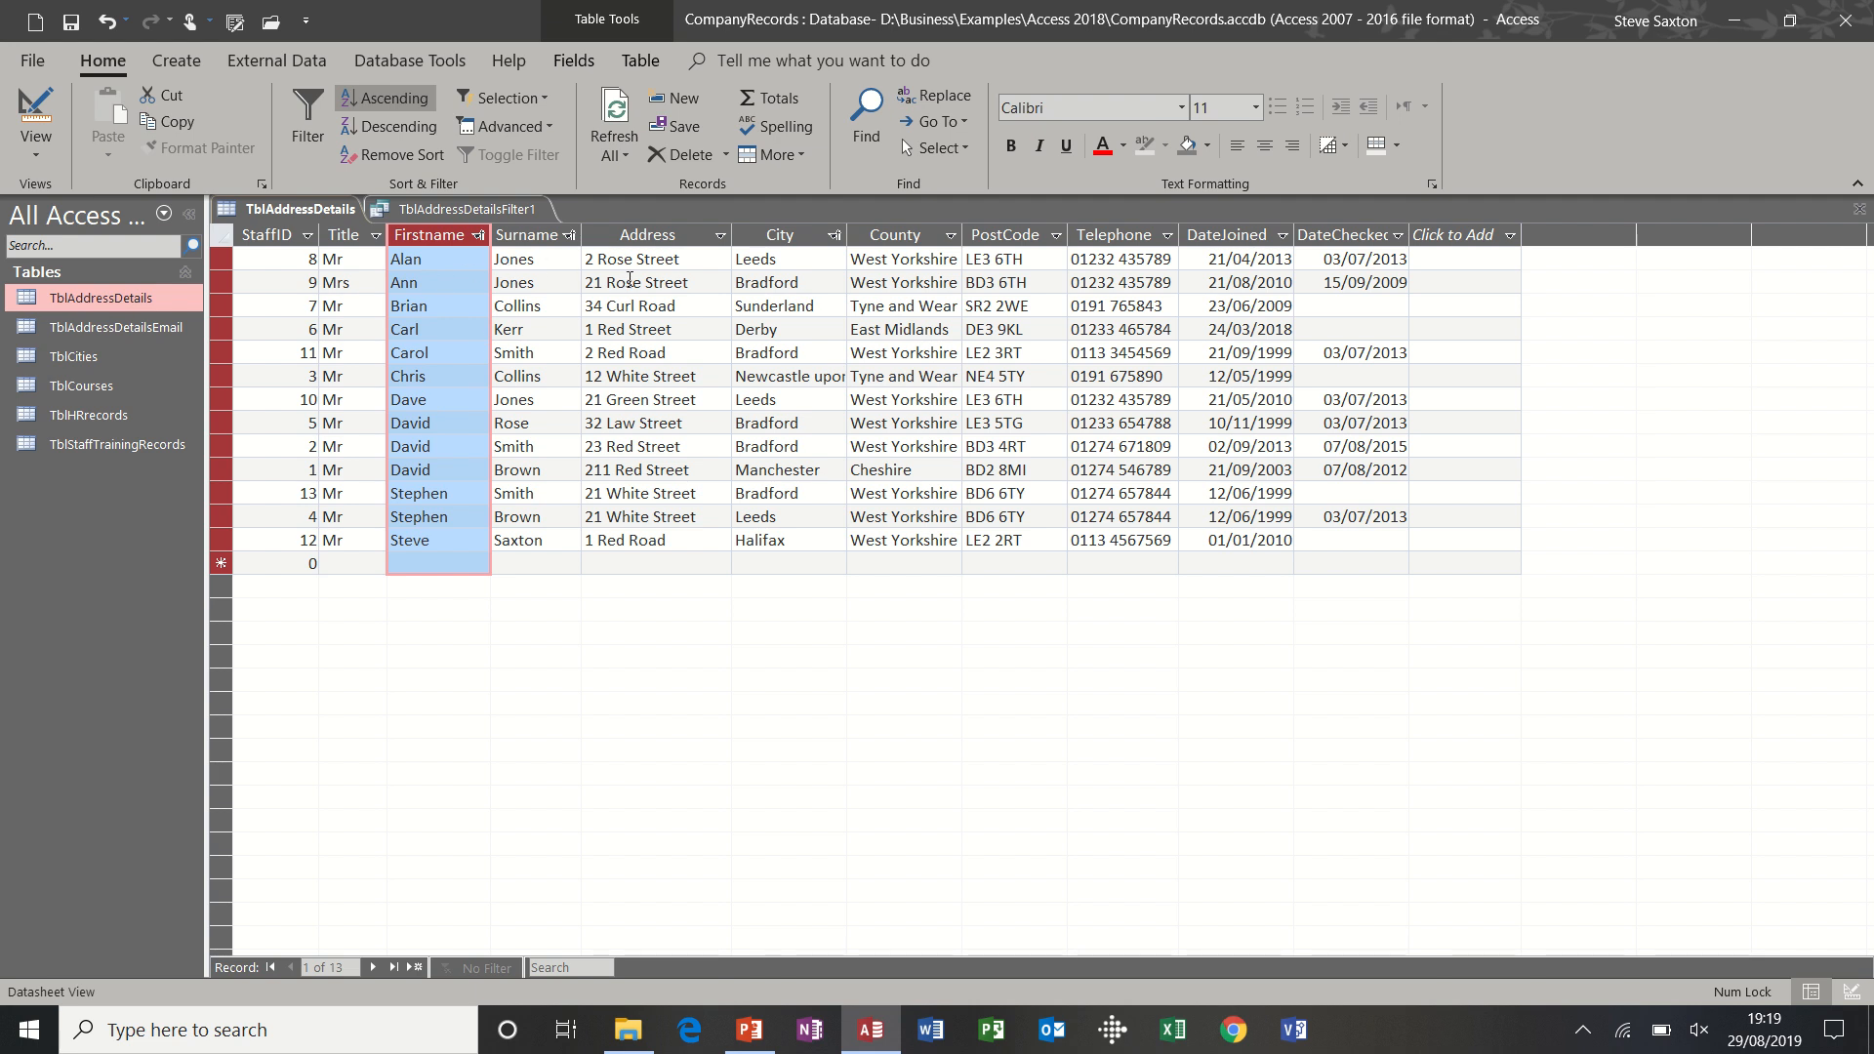
click(424, 157)
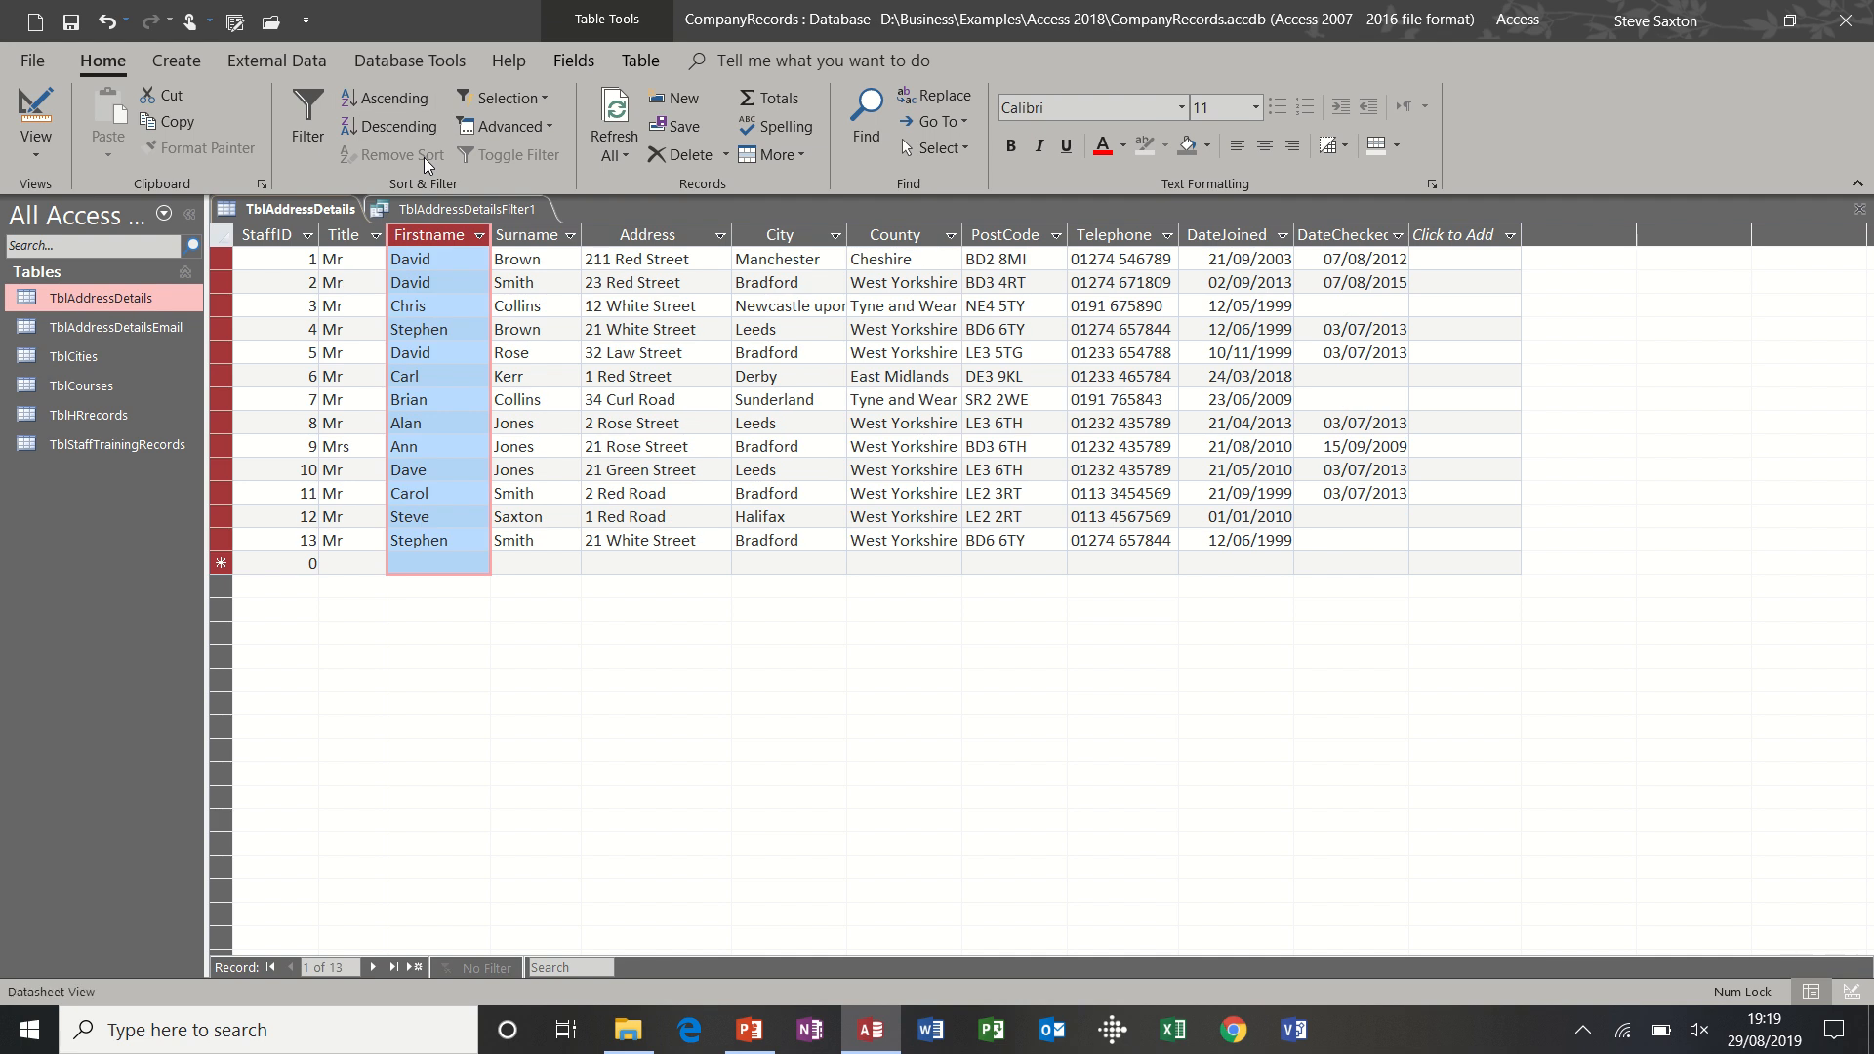
click(533, 260)
click(534, 260)
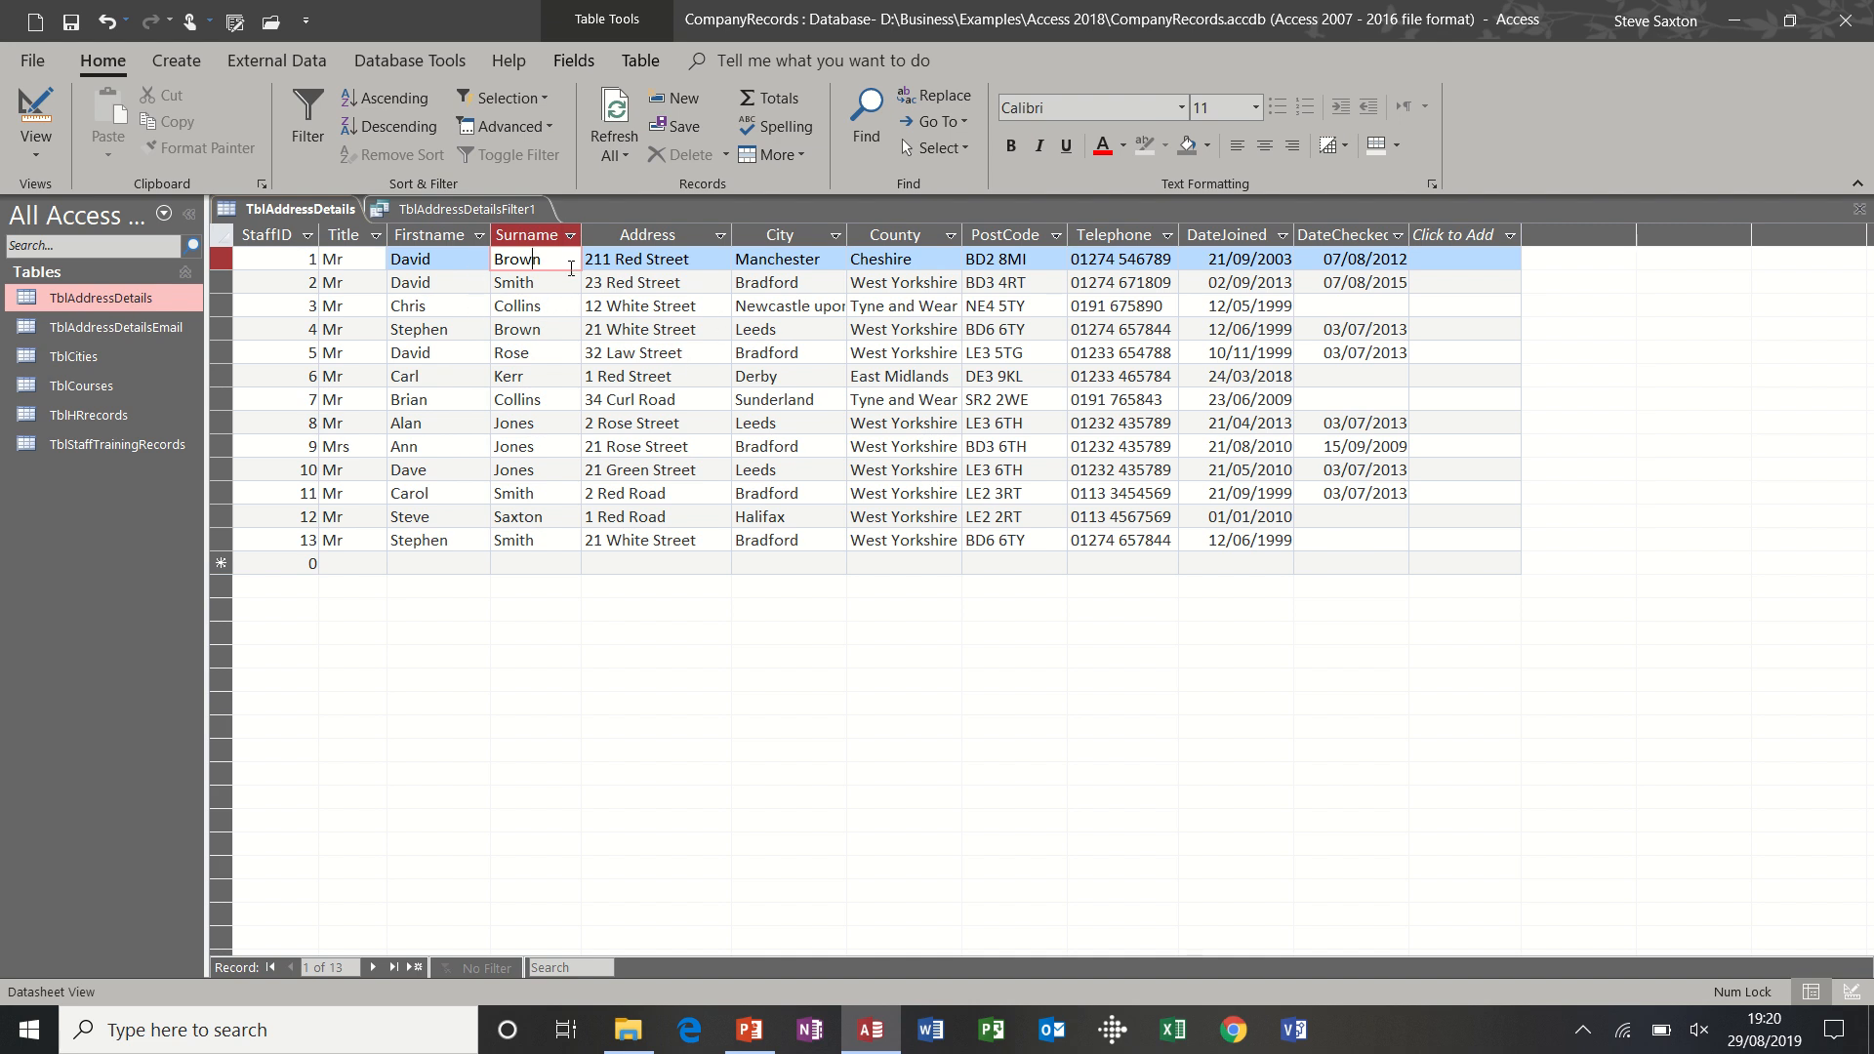
click(571, 236)
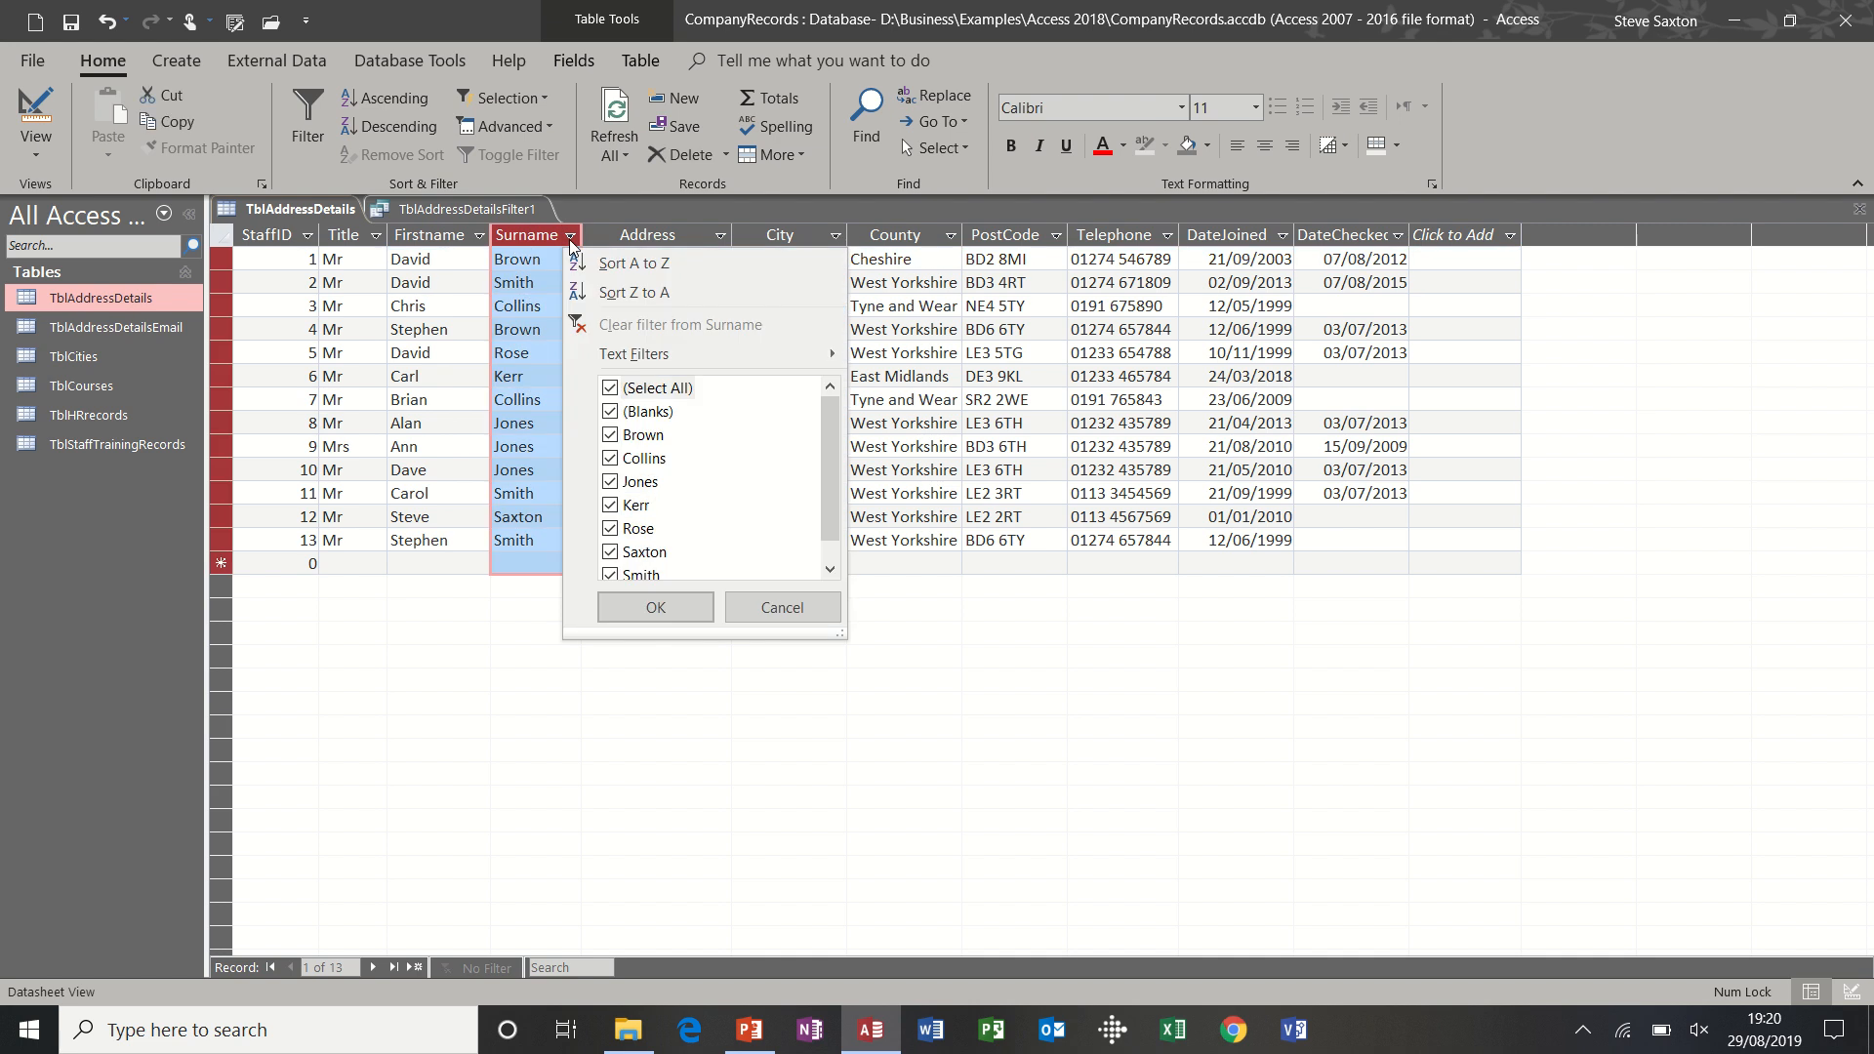
mouse_move(633, 349)
click(611, 390)
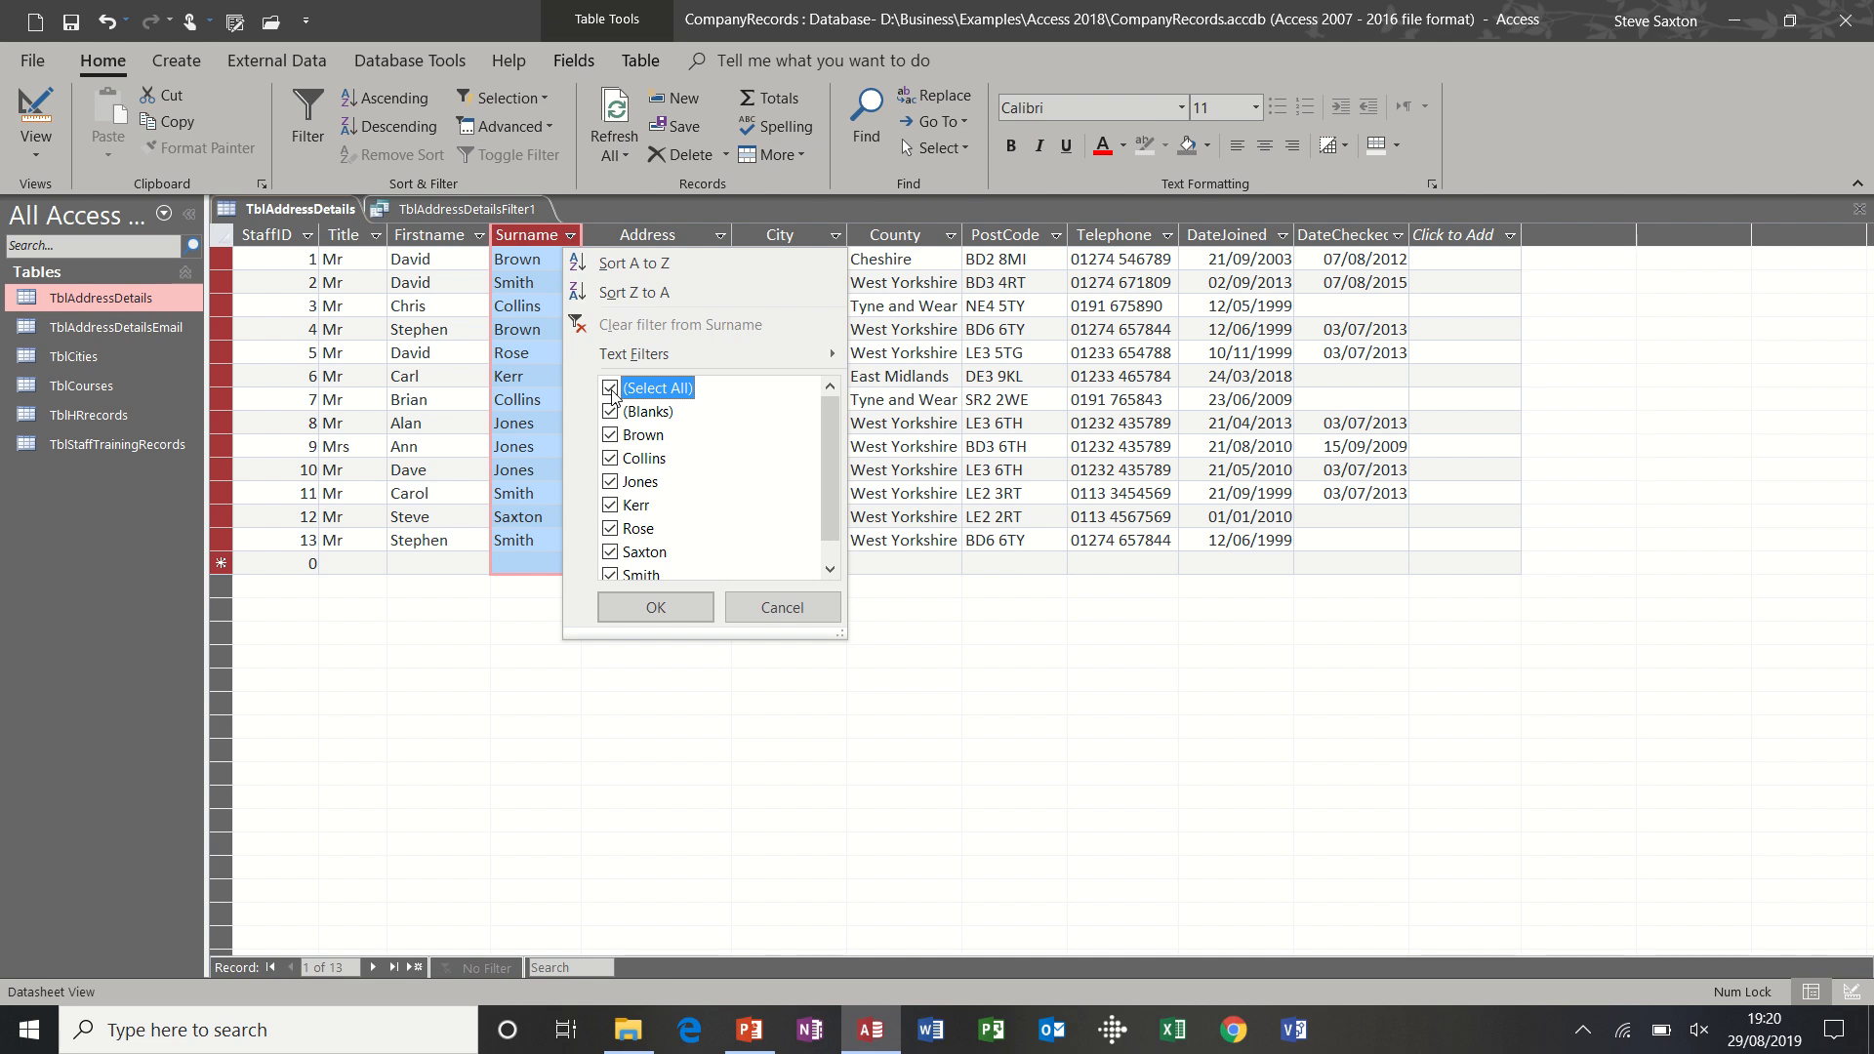
click(769, 607)
click(539, 284)
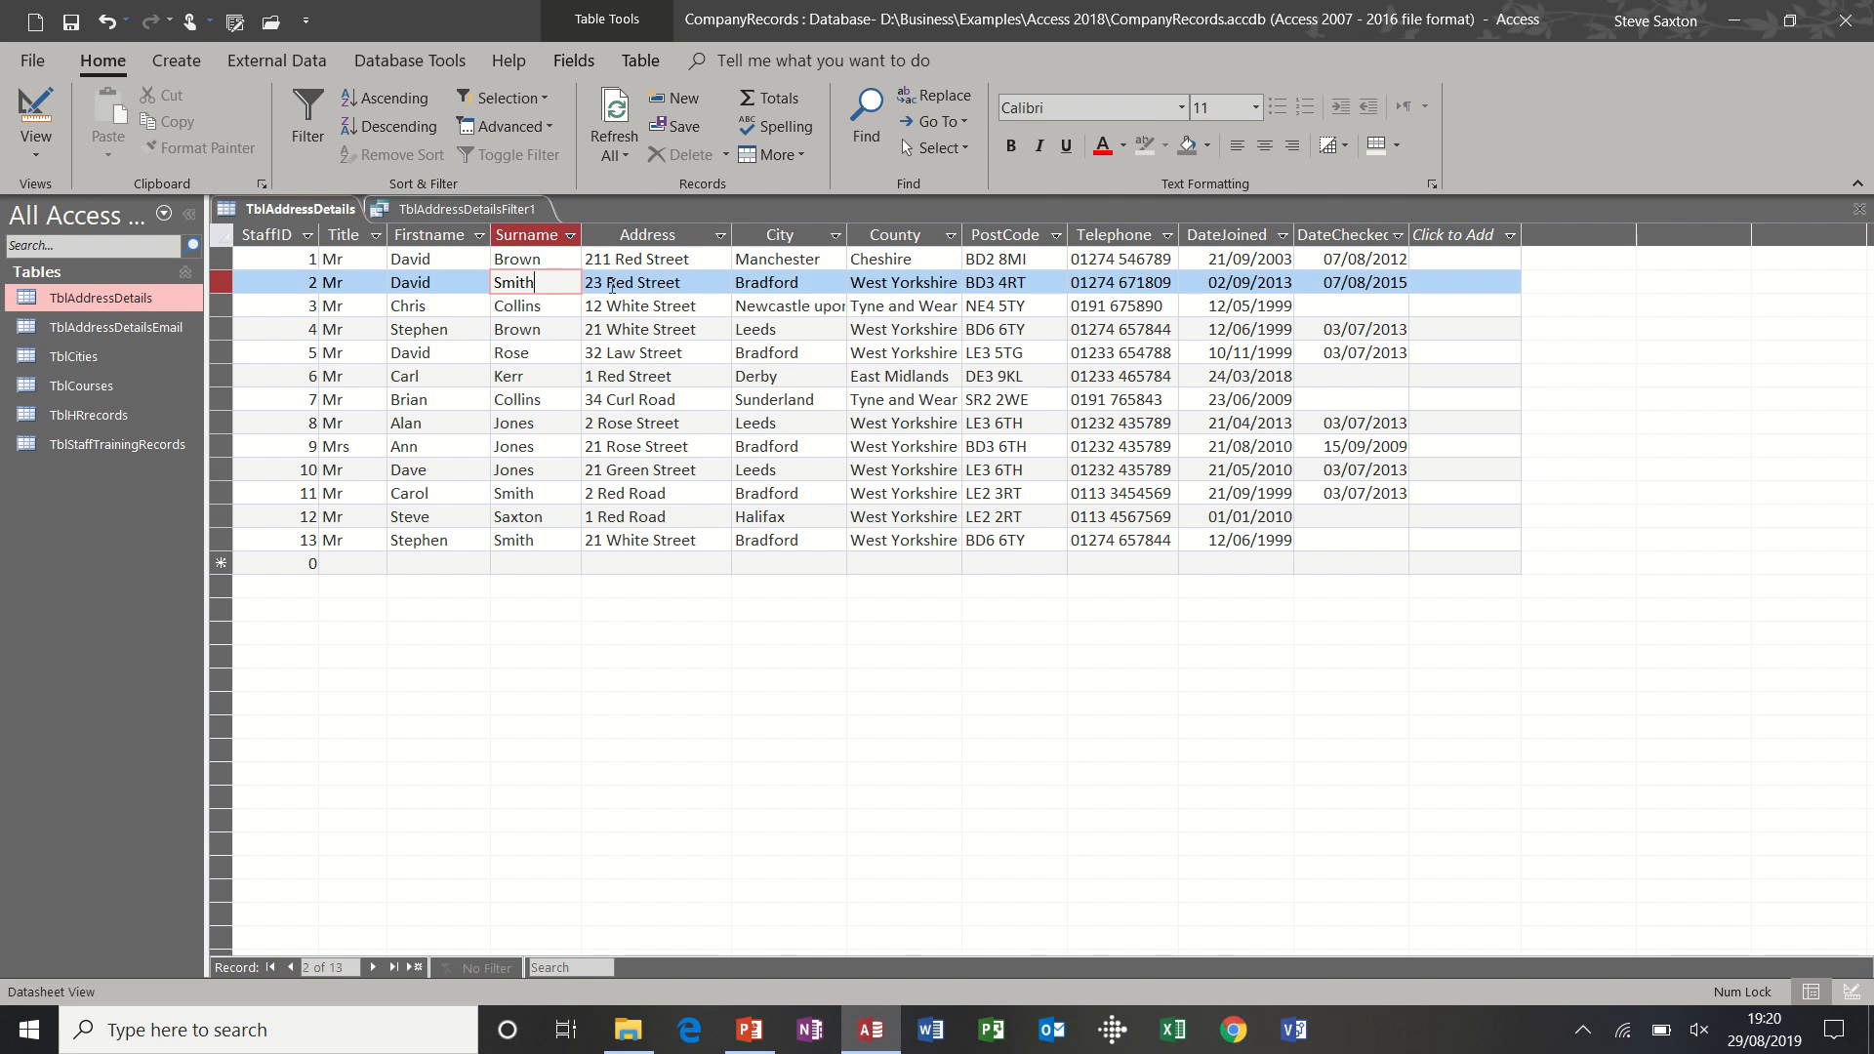
- Filter the table by selection to show only records whose City equals Bradford
click(817, 282)
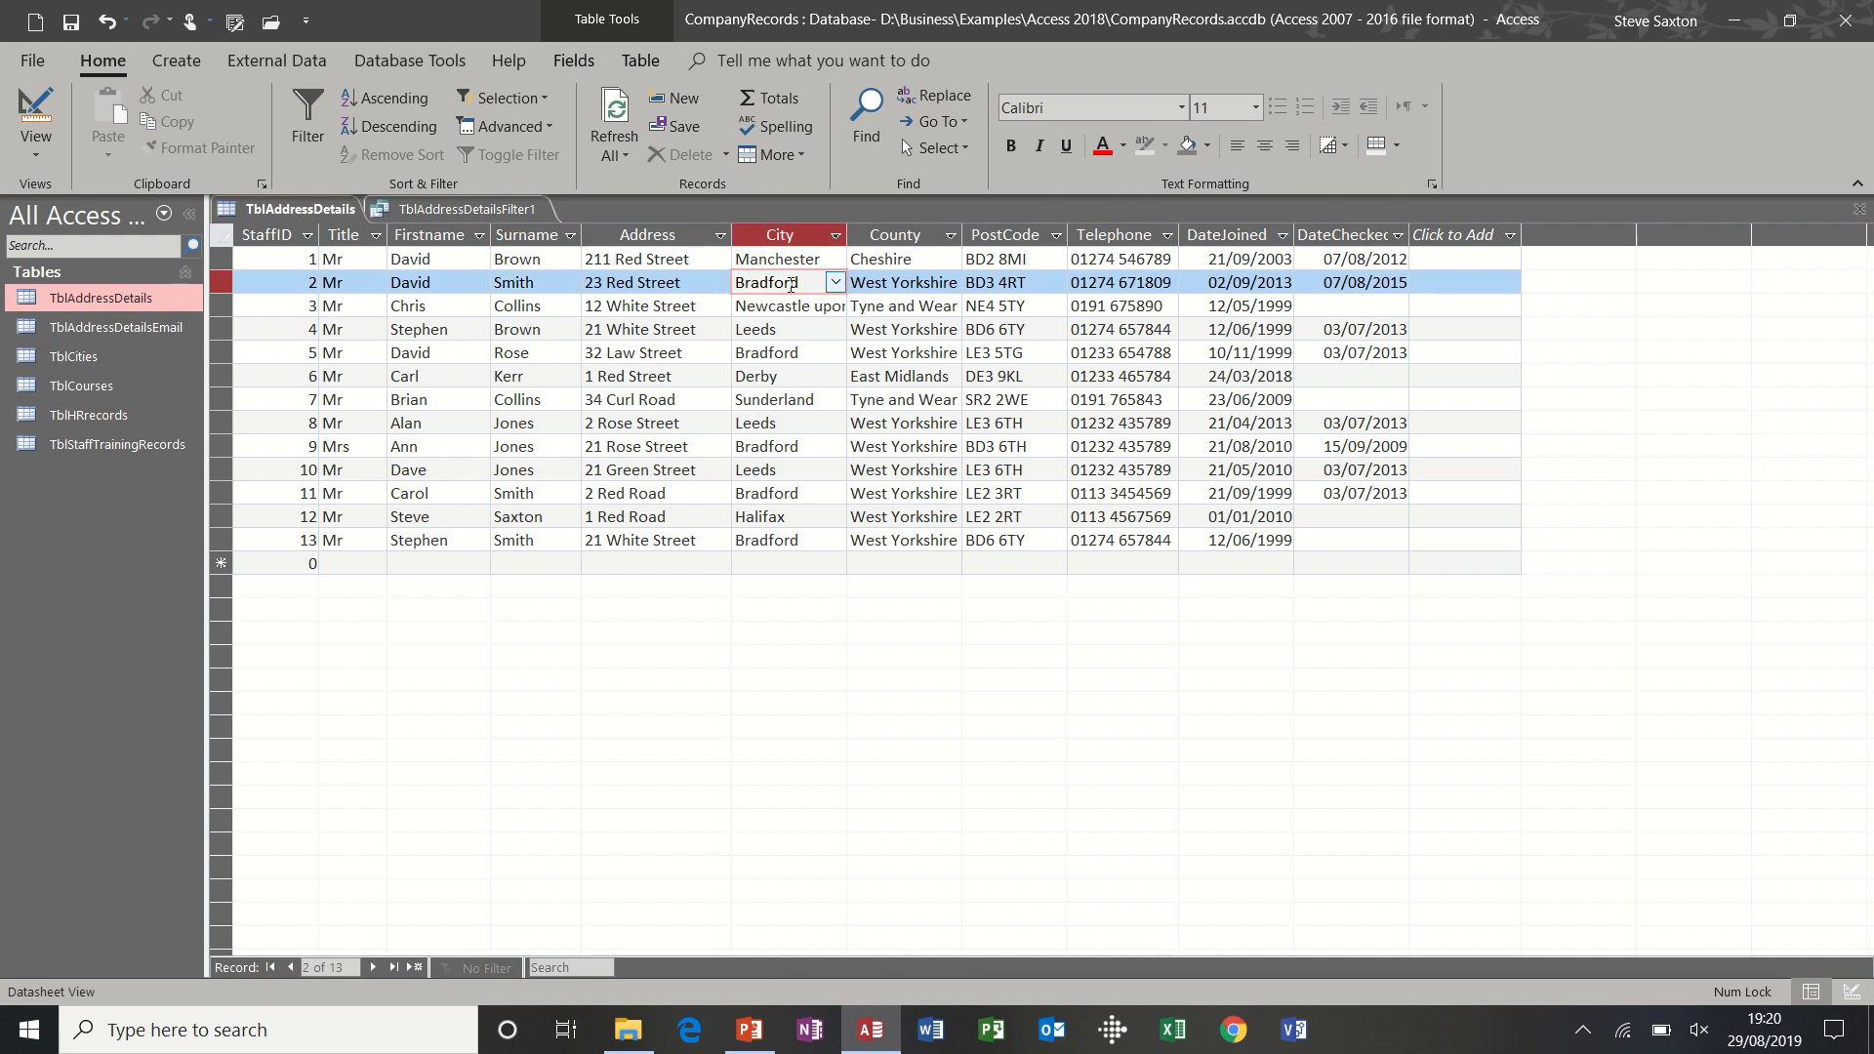
key(Down)
key(Down)
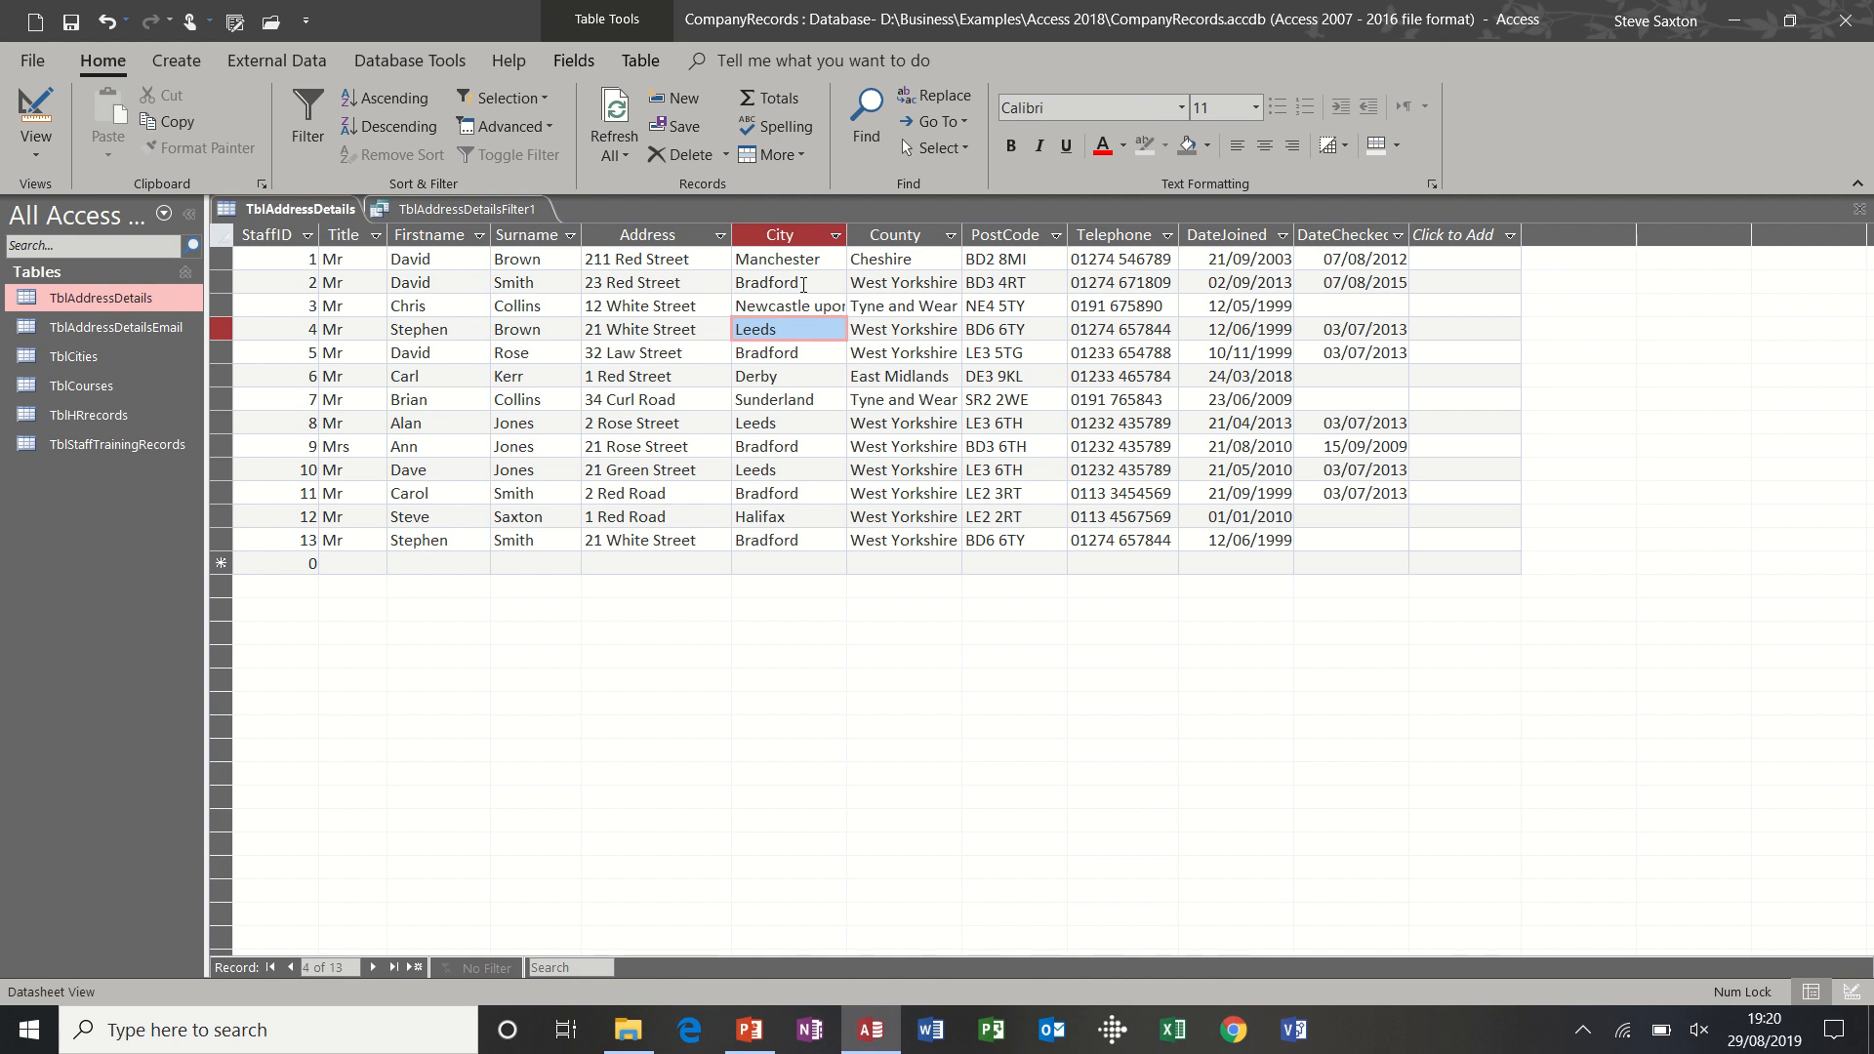
click(803, 284)
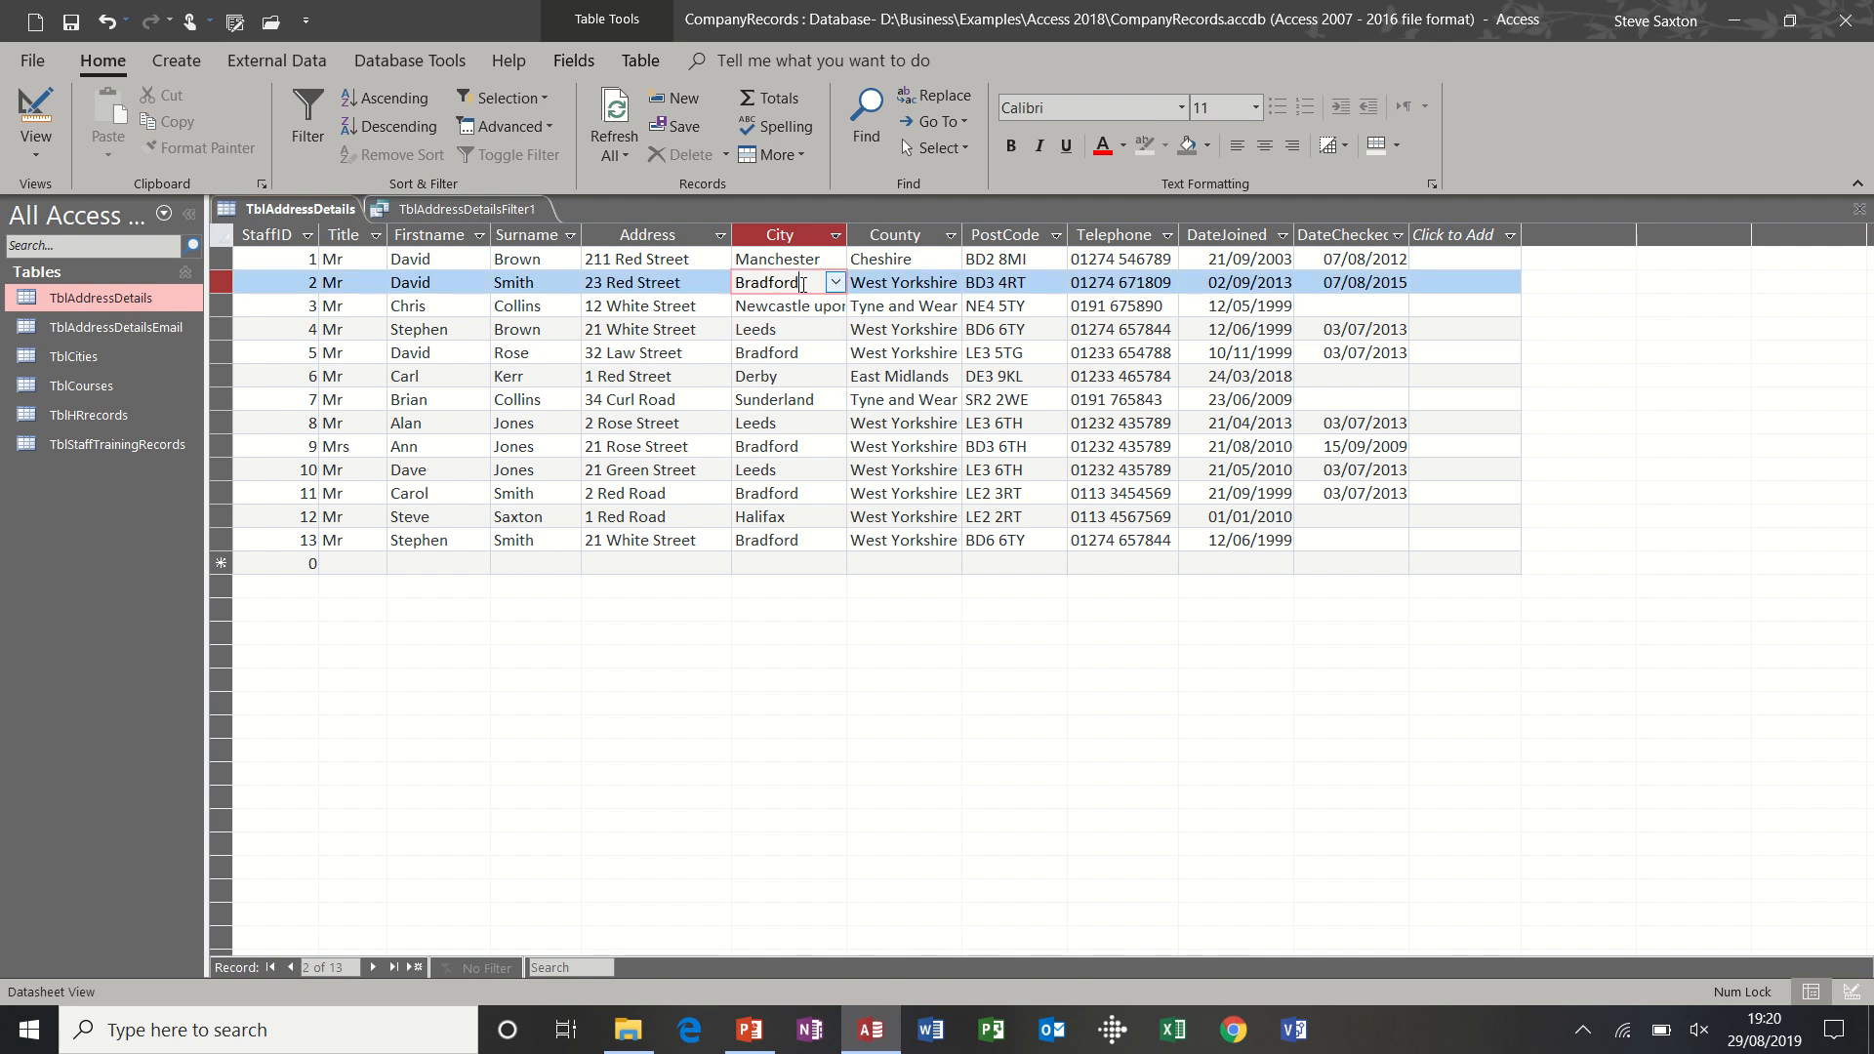
click(481, 106)
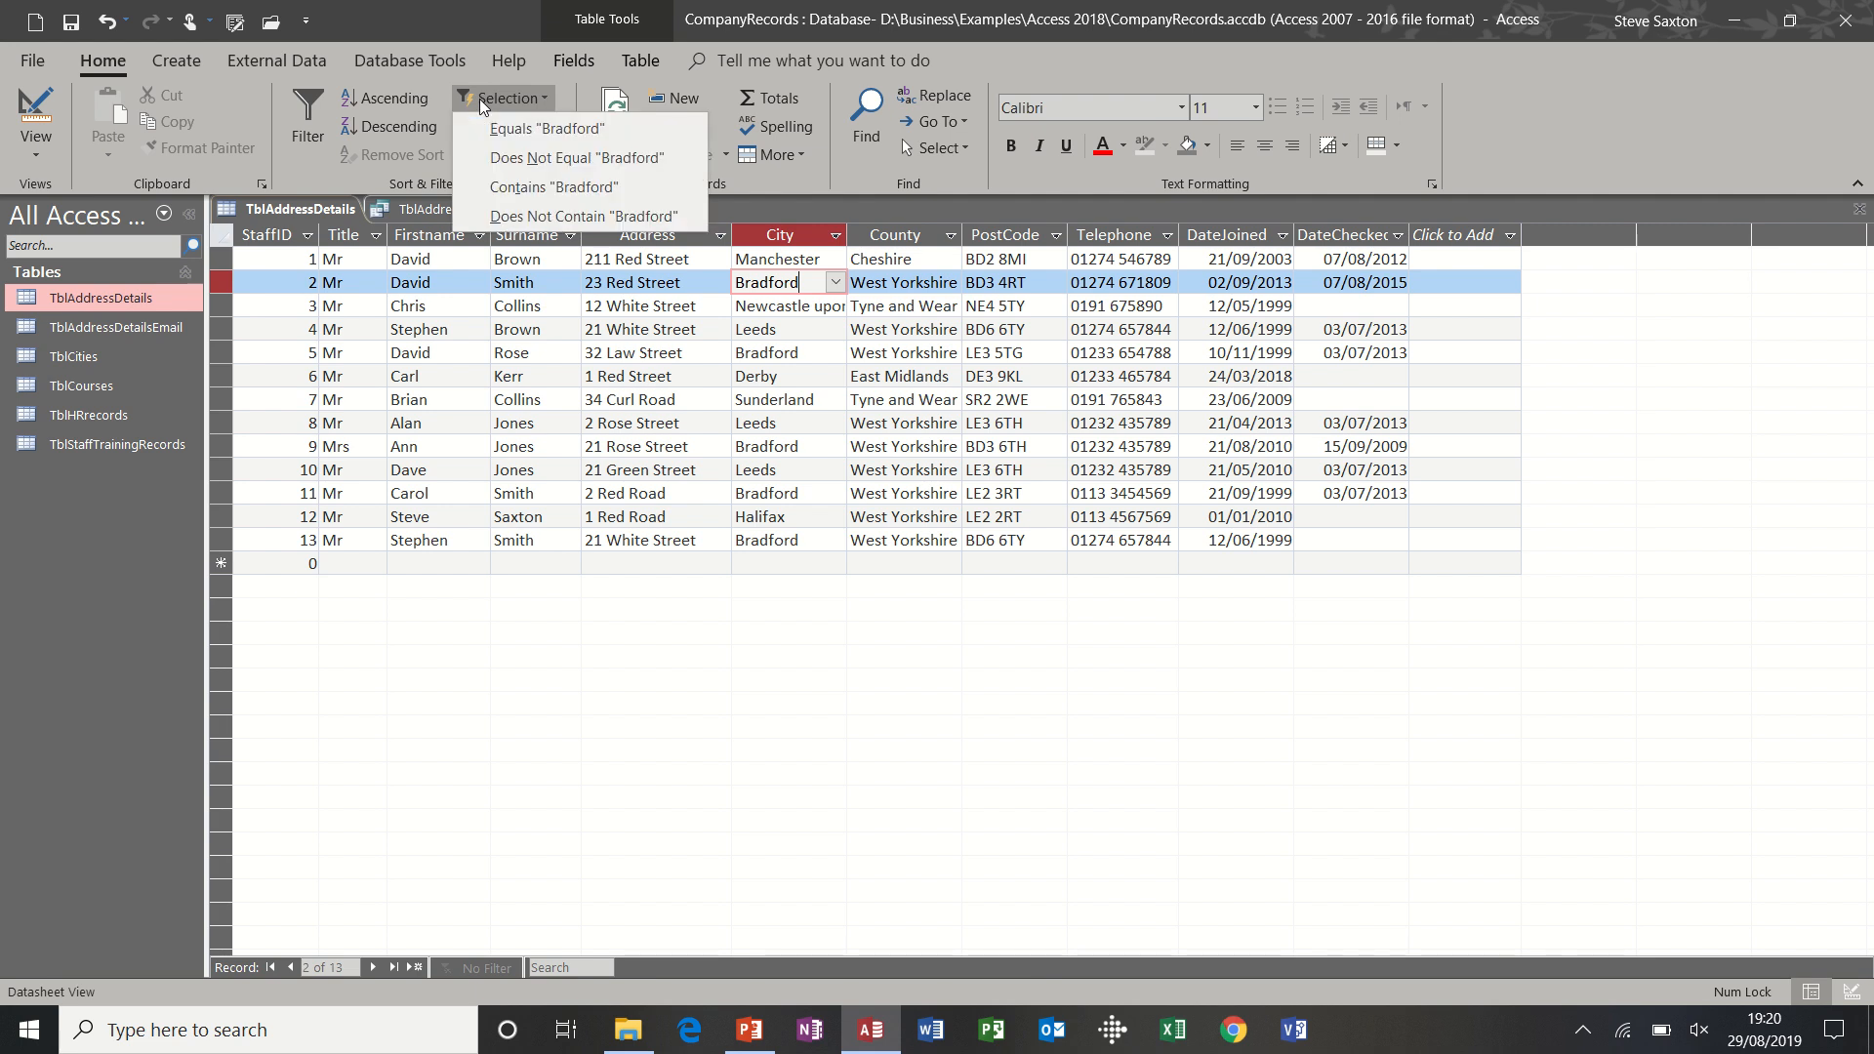
click(552, 137)
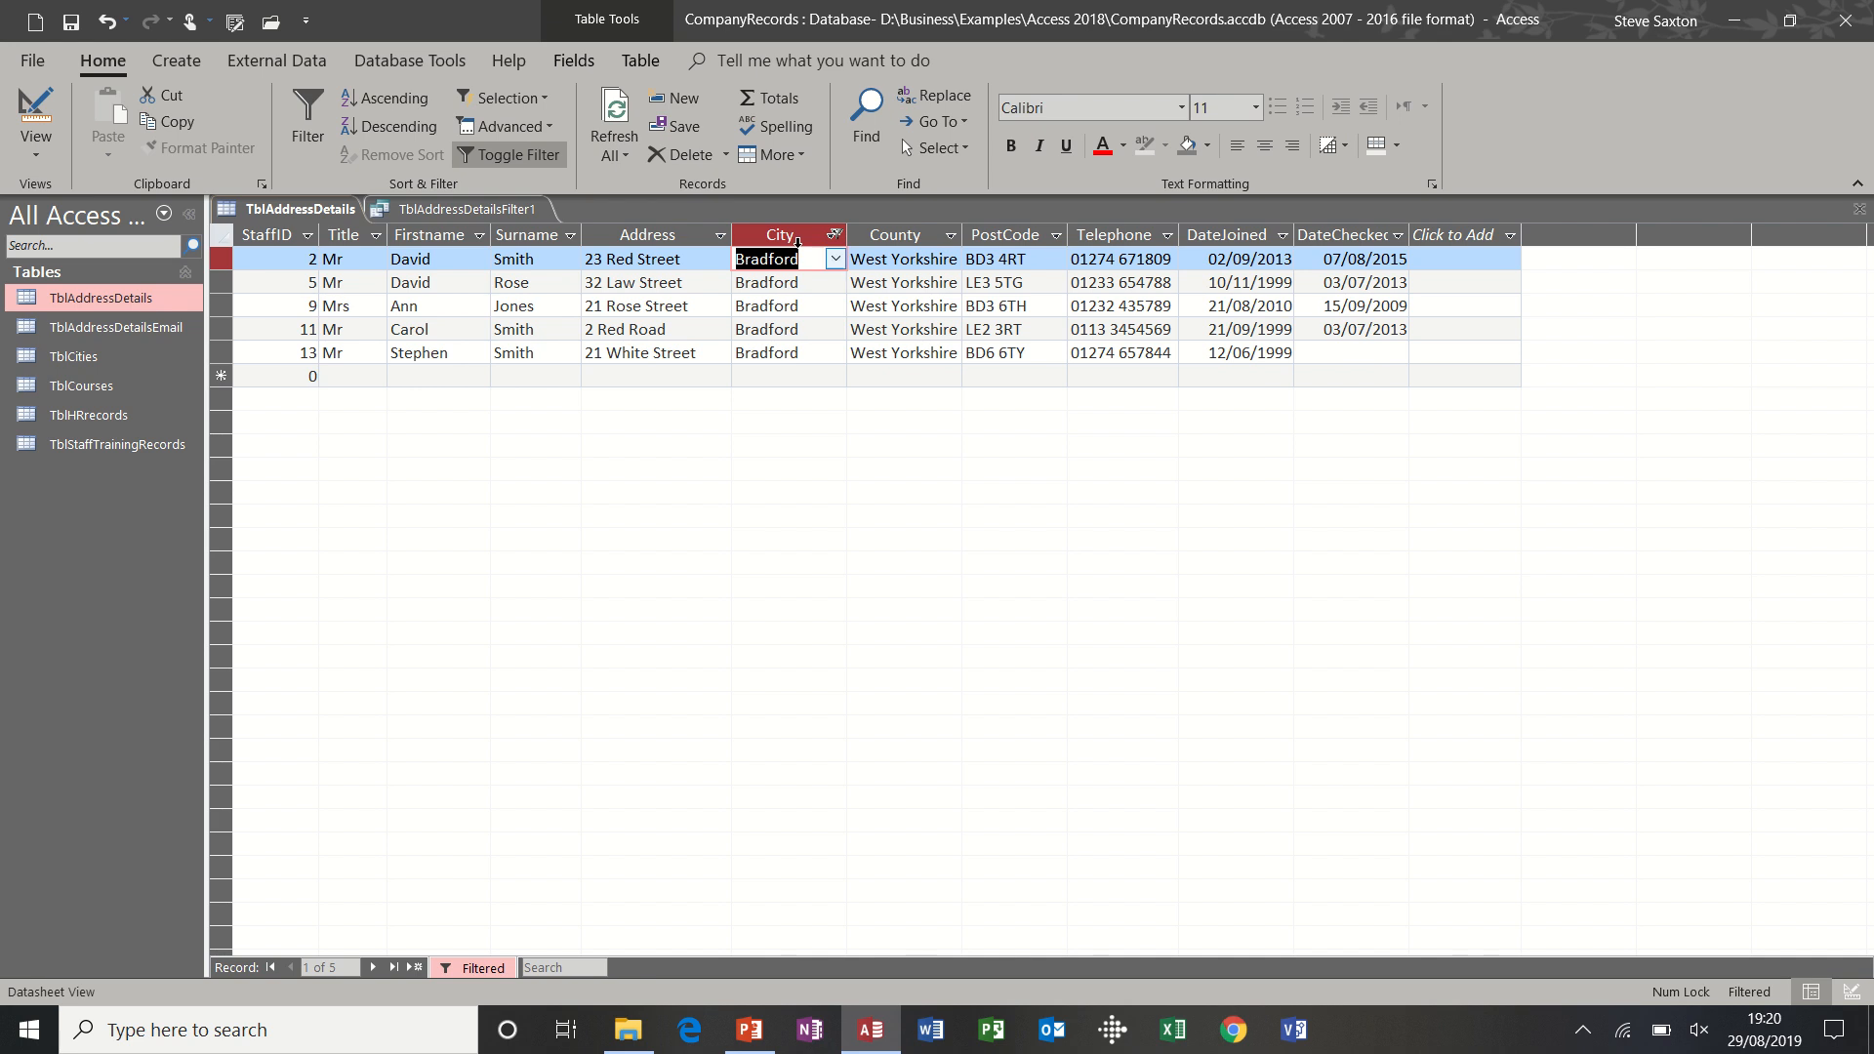
- Toggle the City filter off and on several times, and clear all filters from the table
click(542, 155)
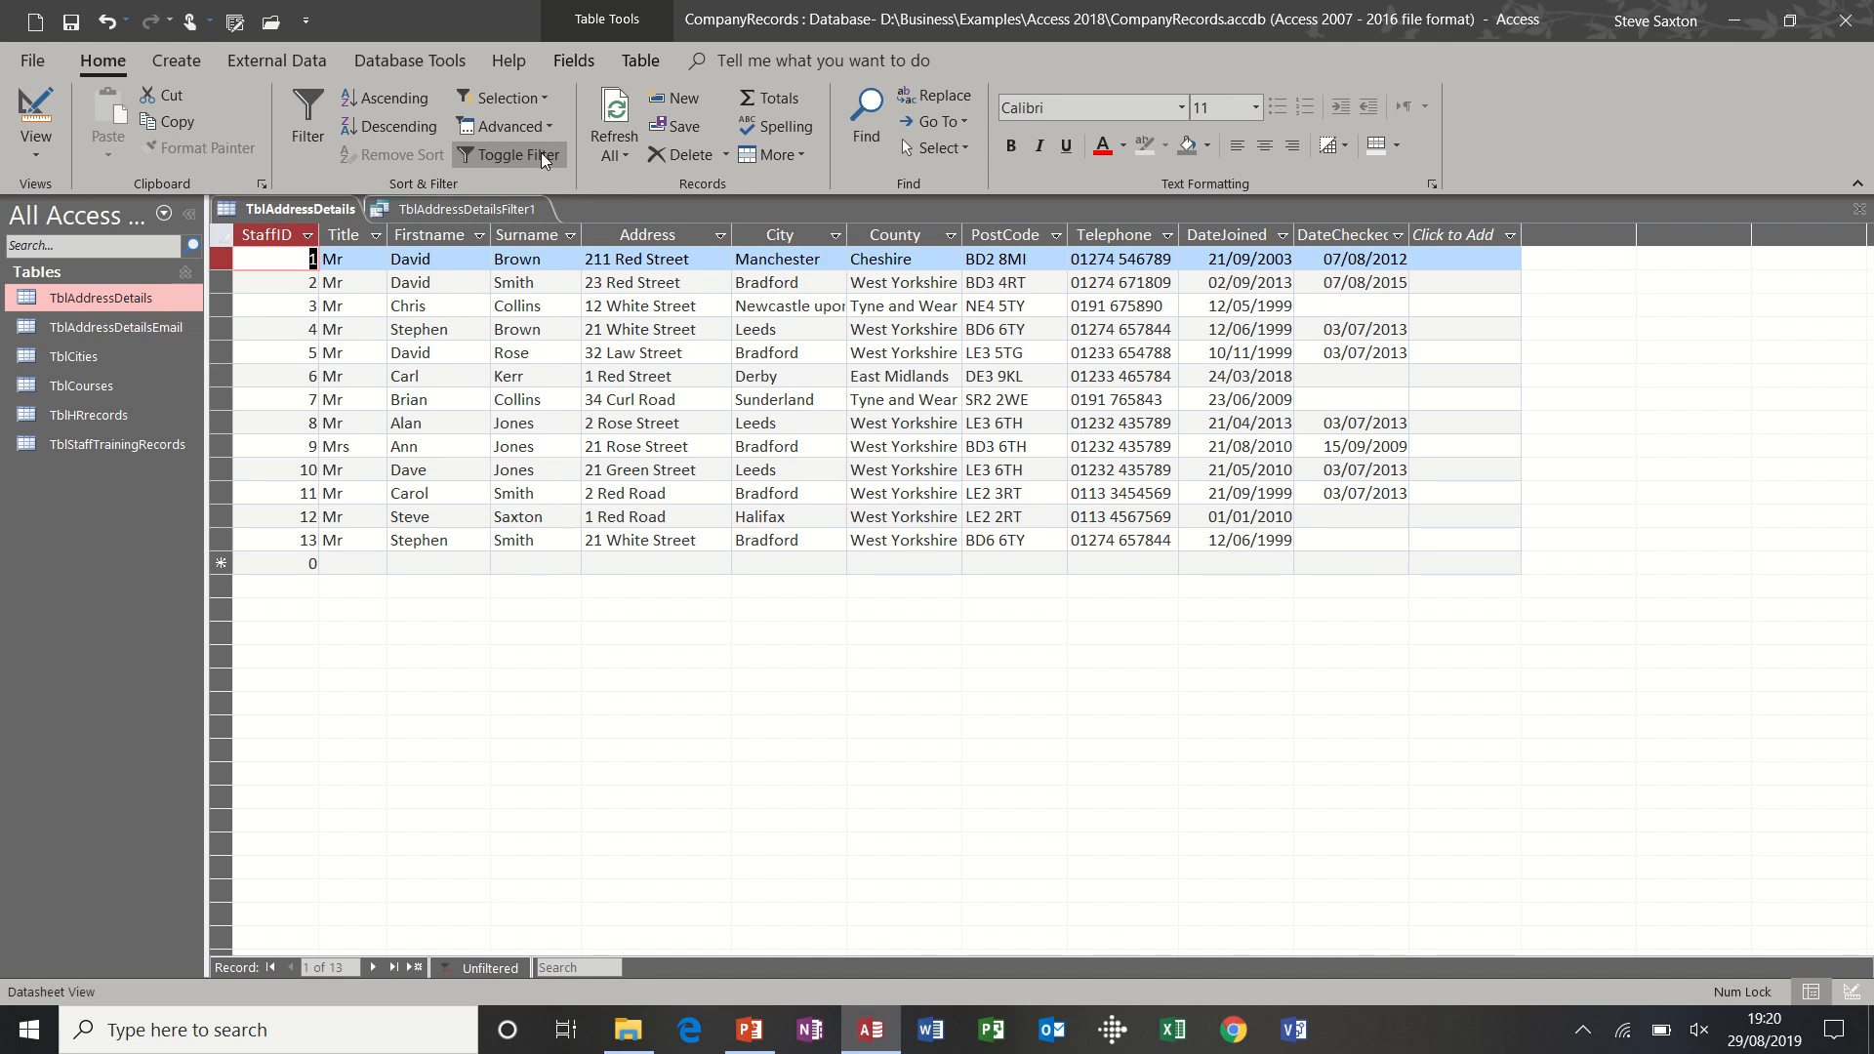
click(541, 153)
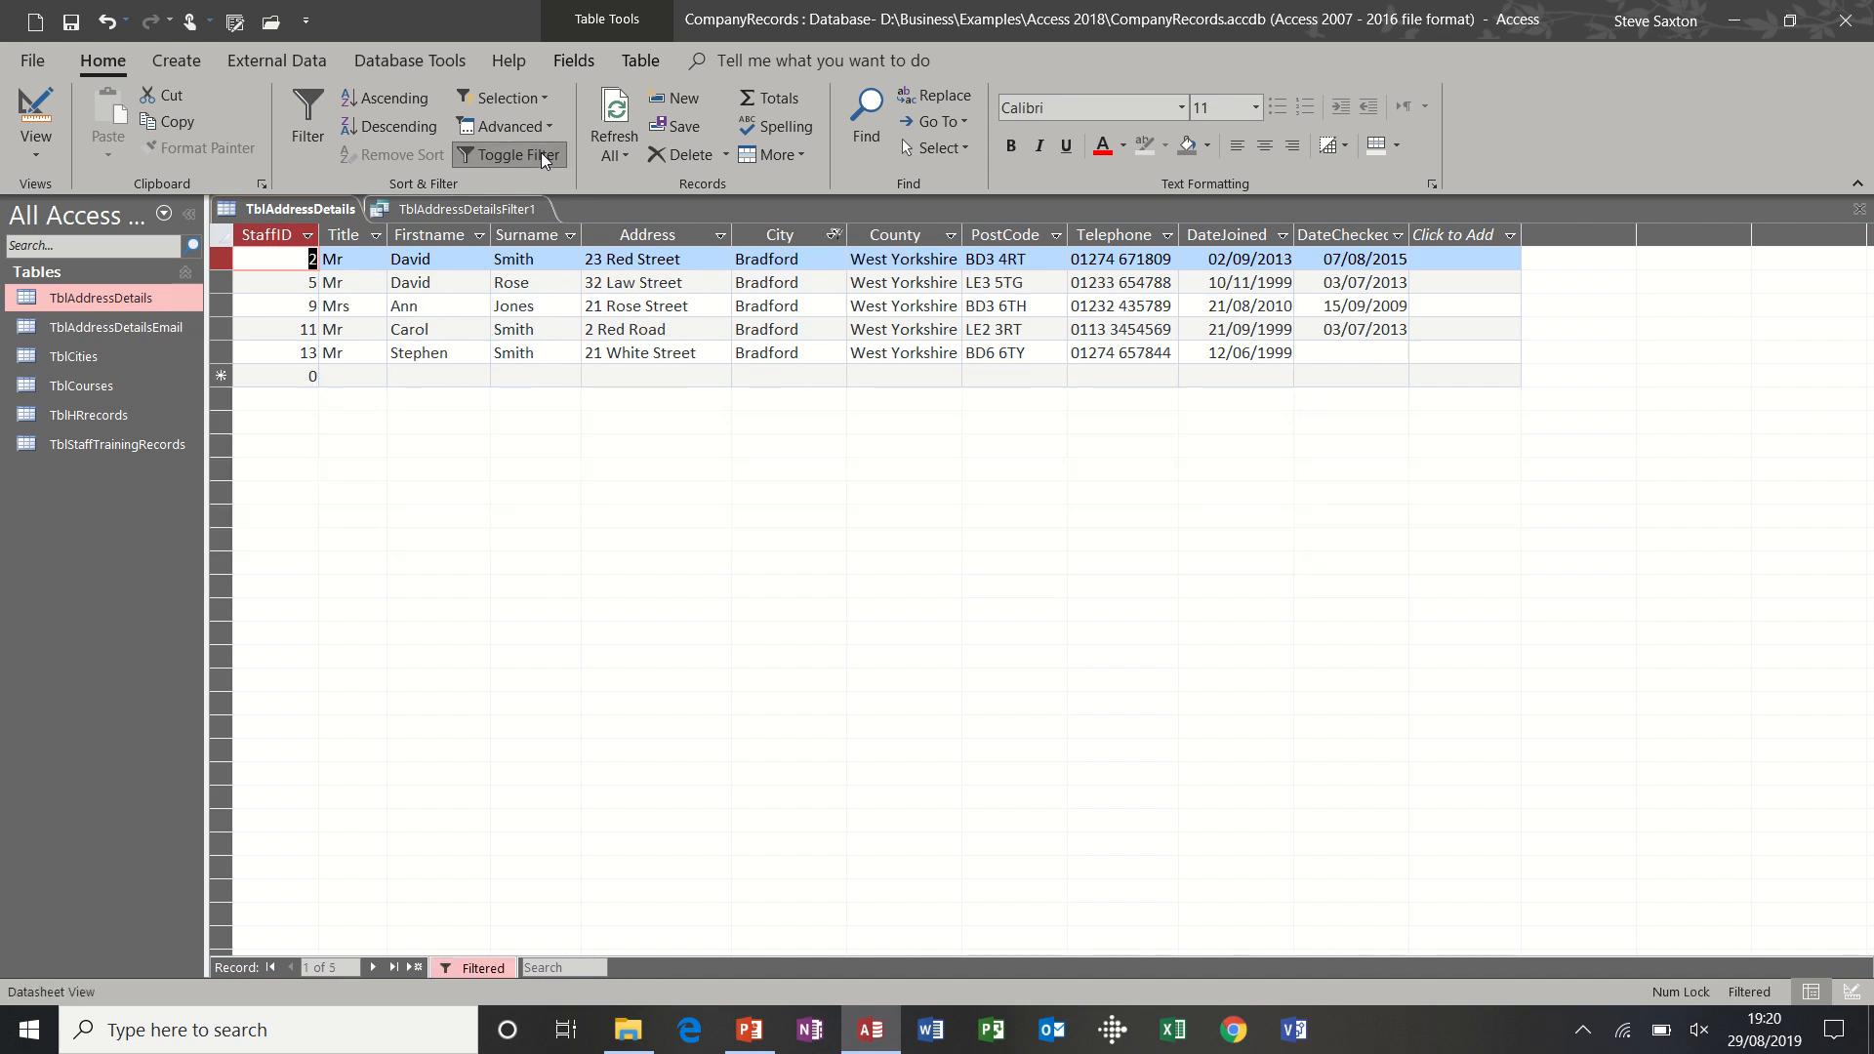
click(540, 153)
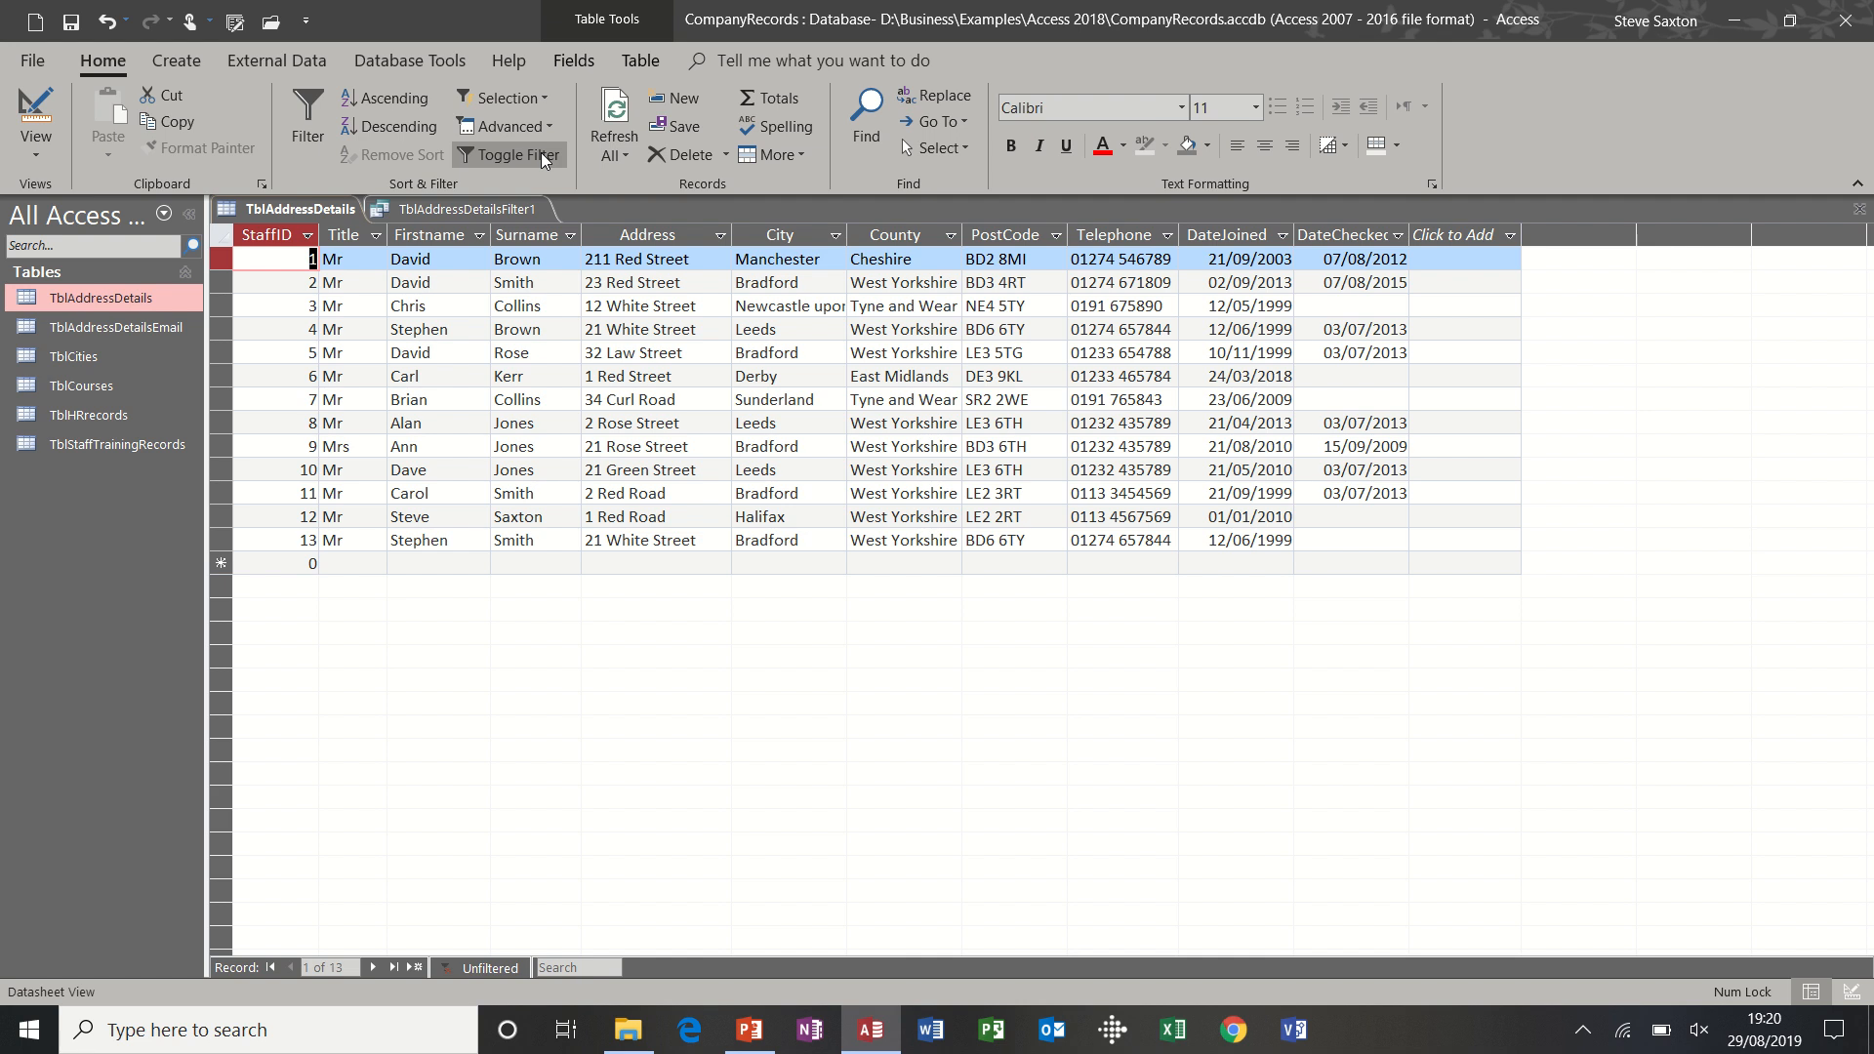
click(541, 153)
click(541, 153)
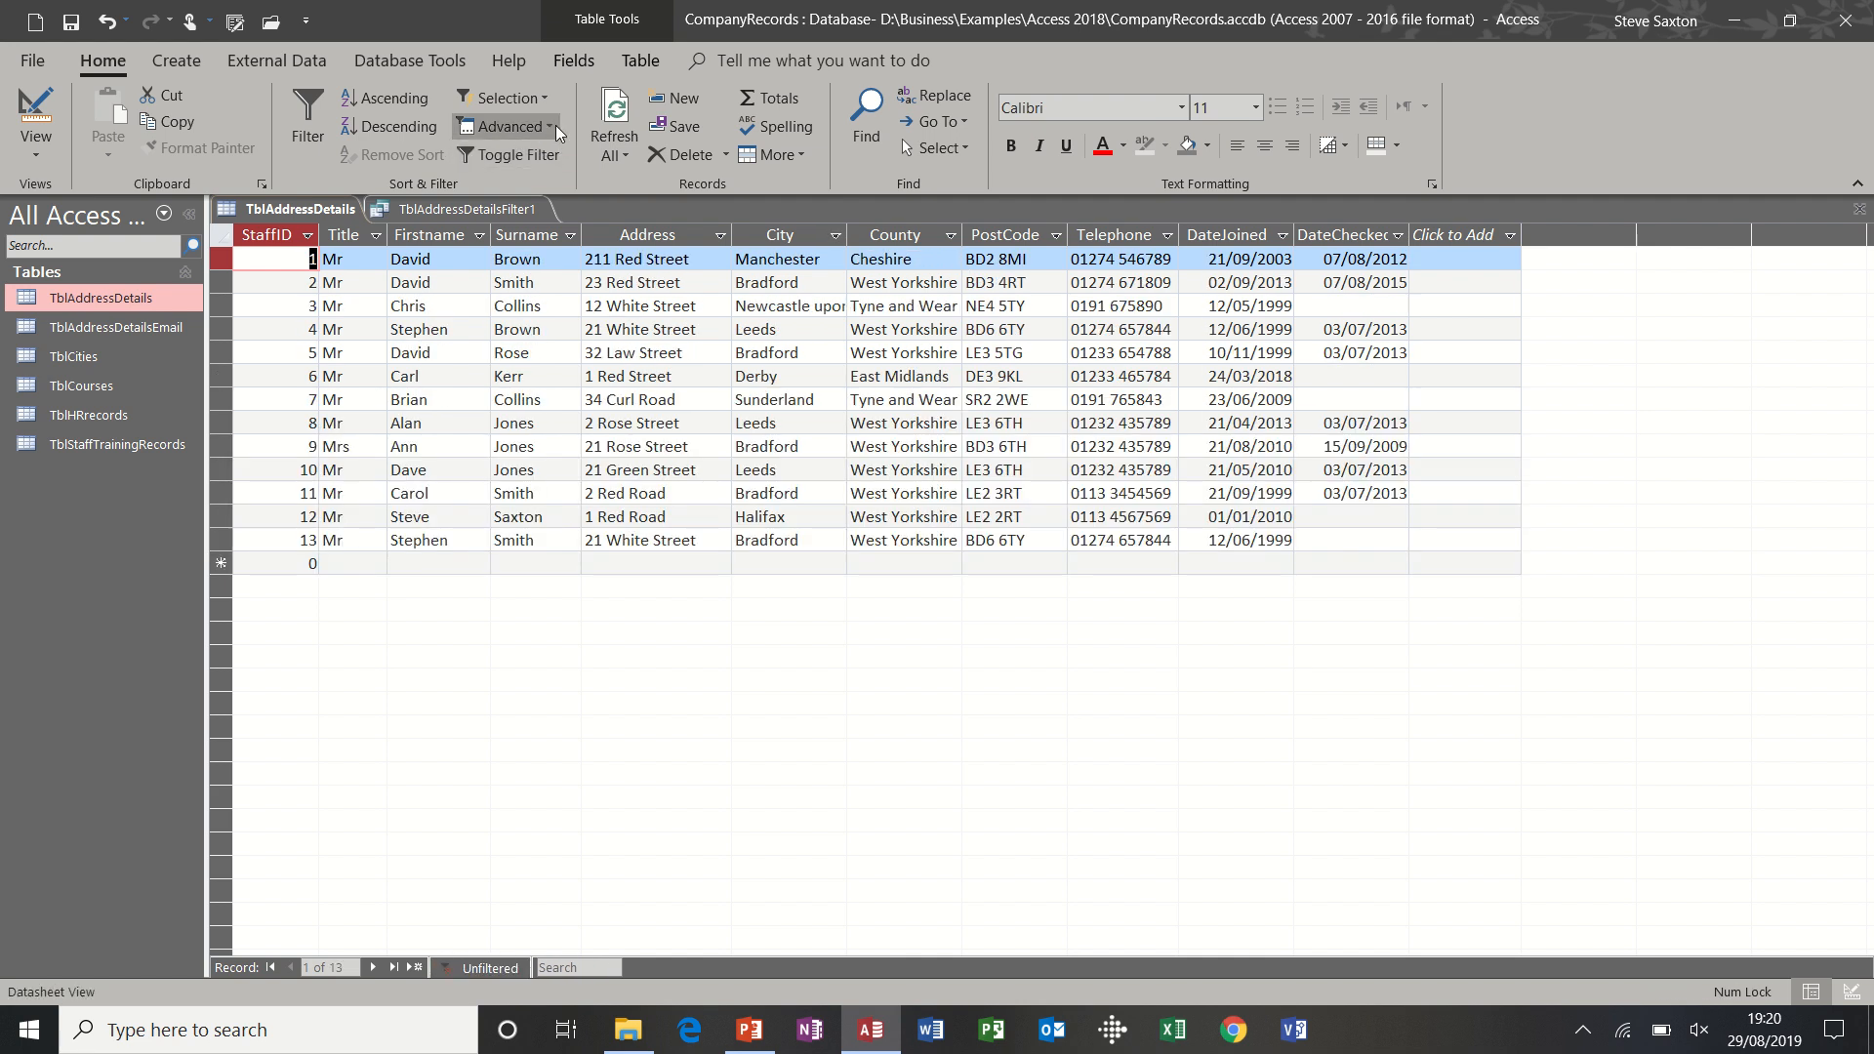
click(549, 124)
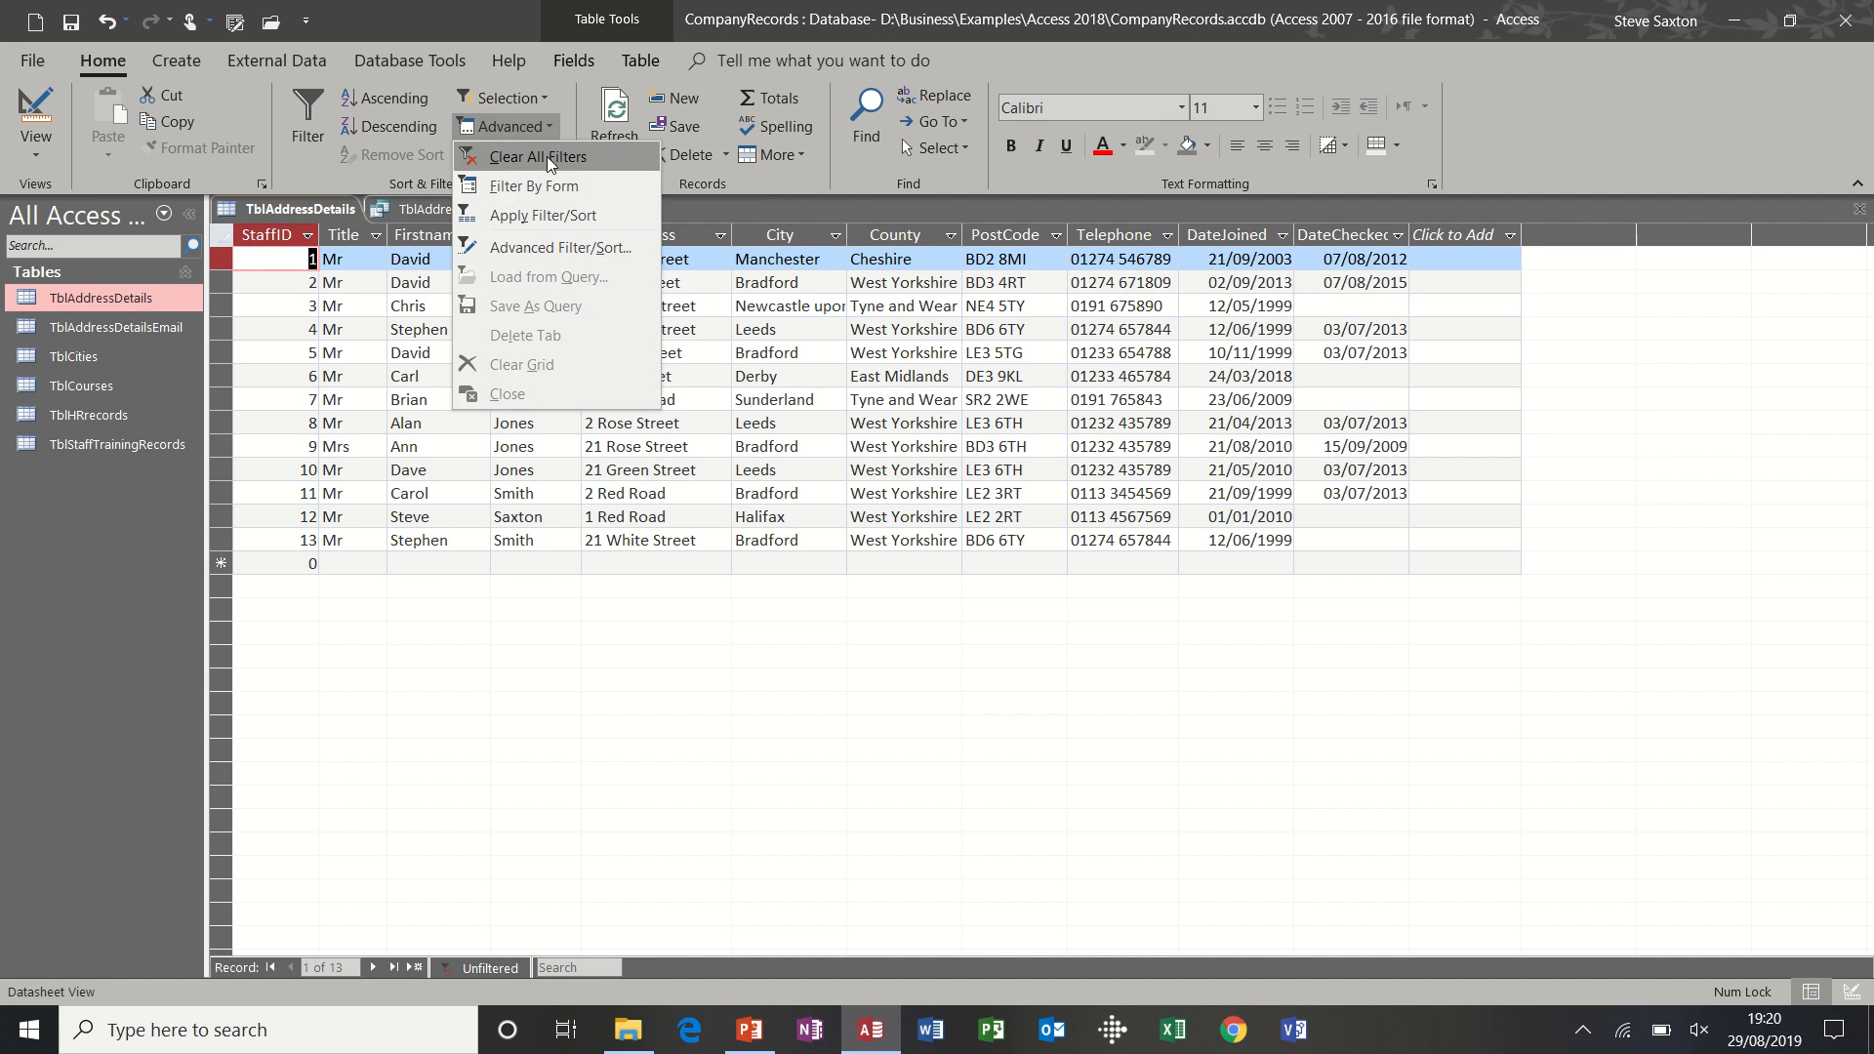
click(547, 158)
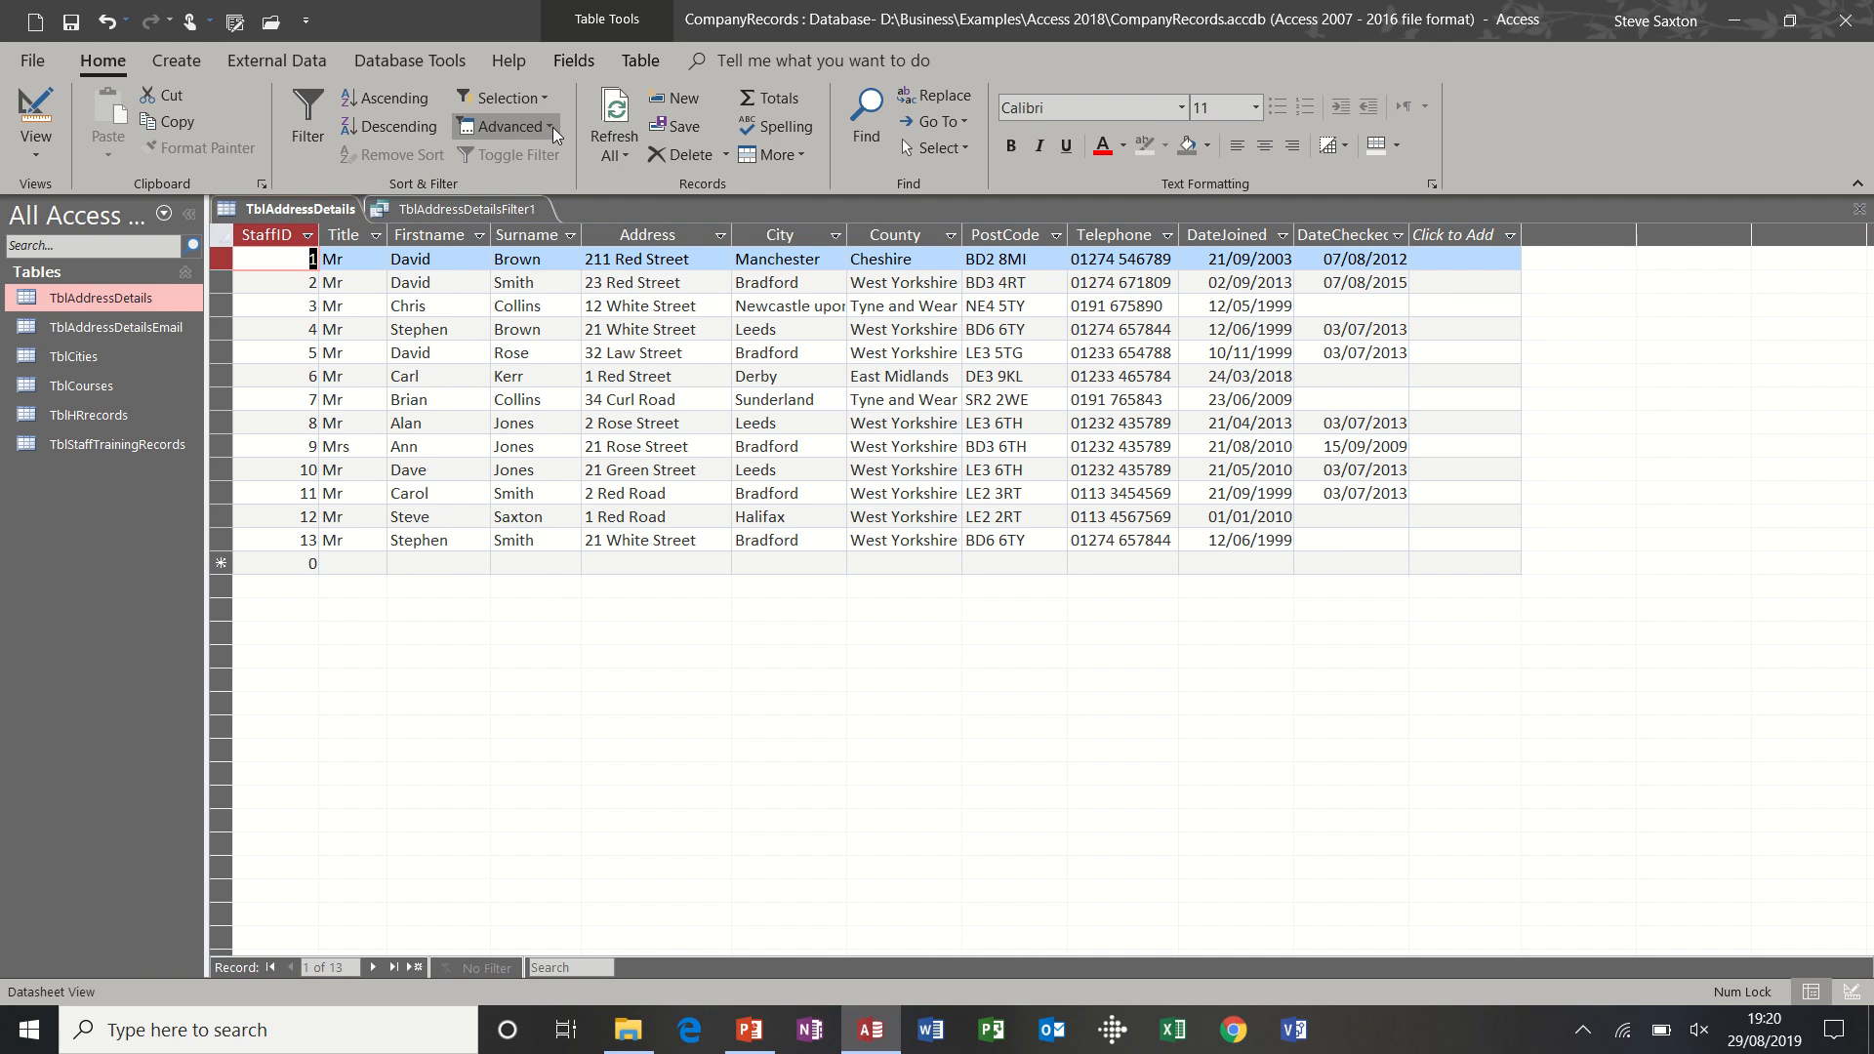
- Start a Filter By Form on the address table and choose the last listed surname as the Surname criterion
click(553, 127)
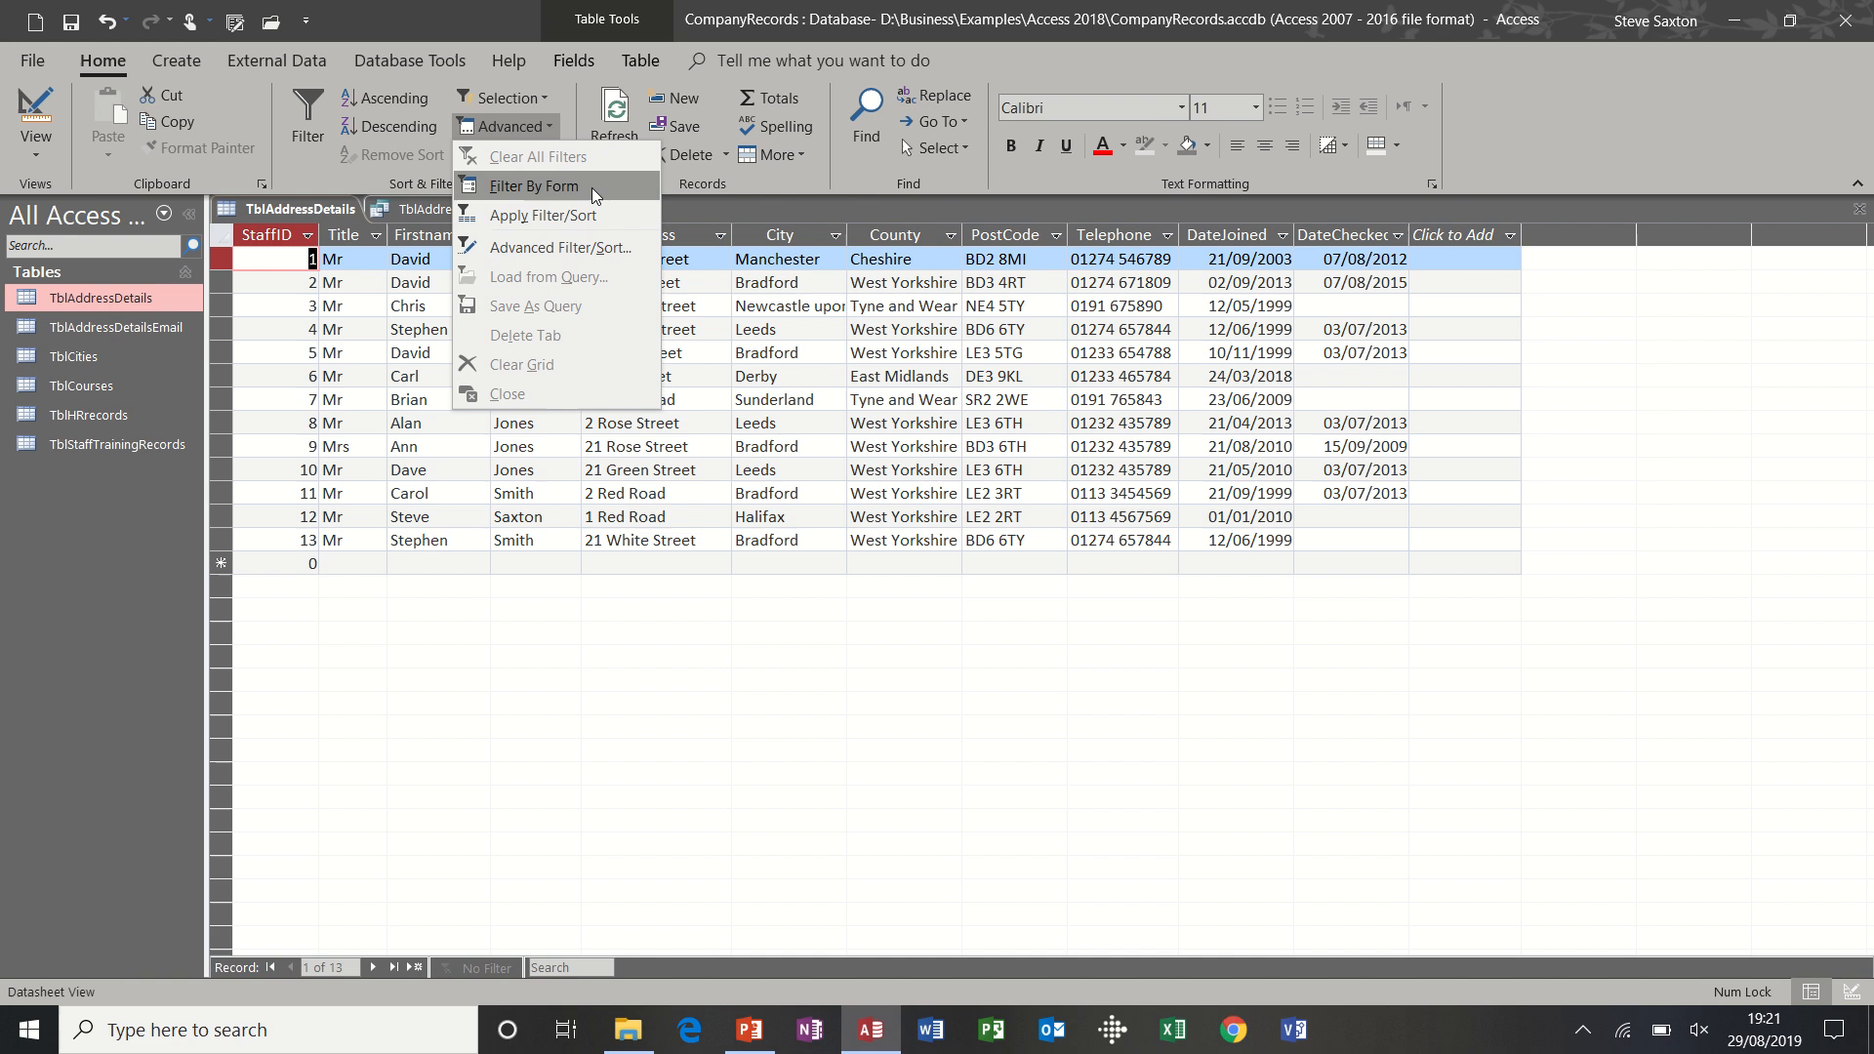
click(560, 187)
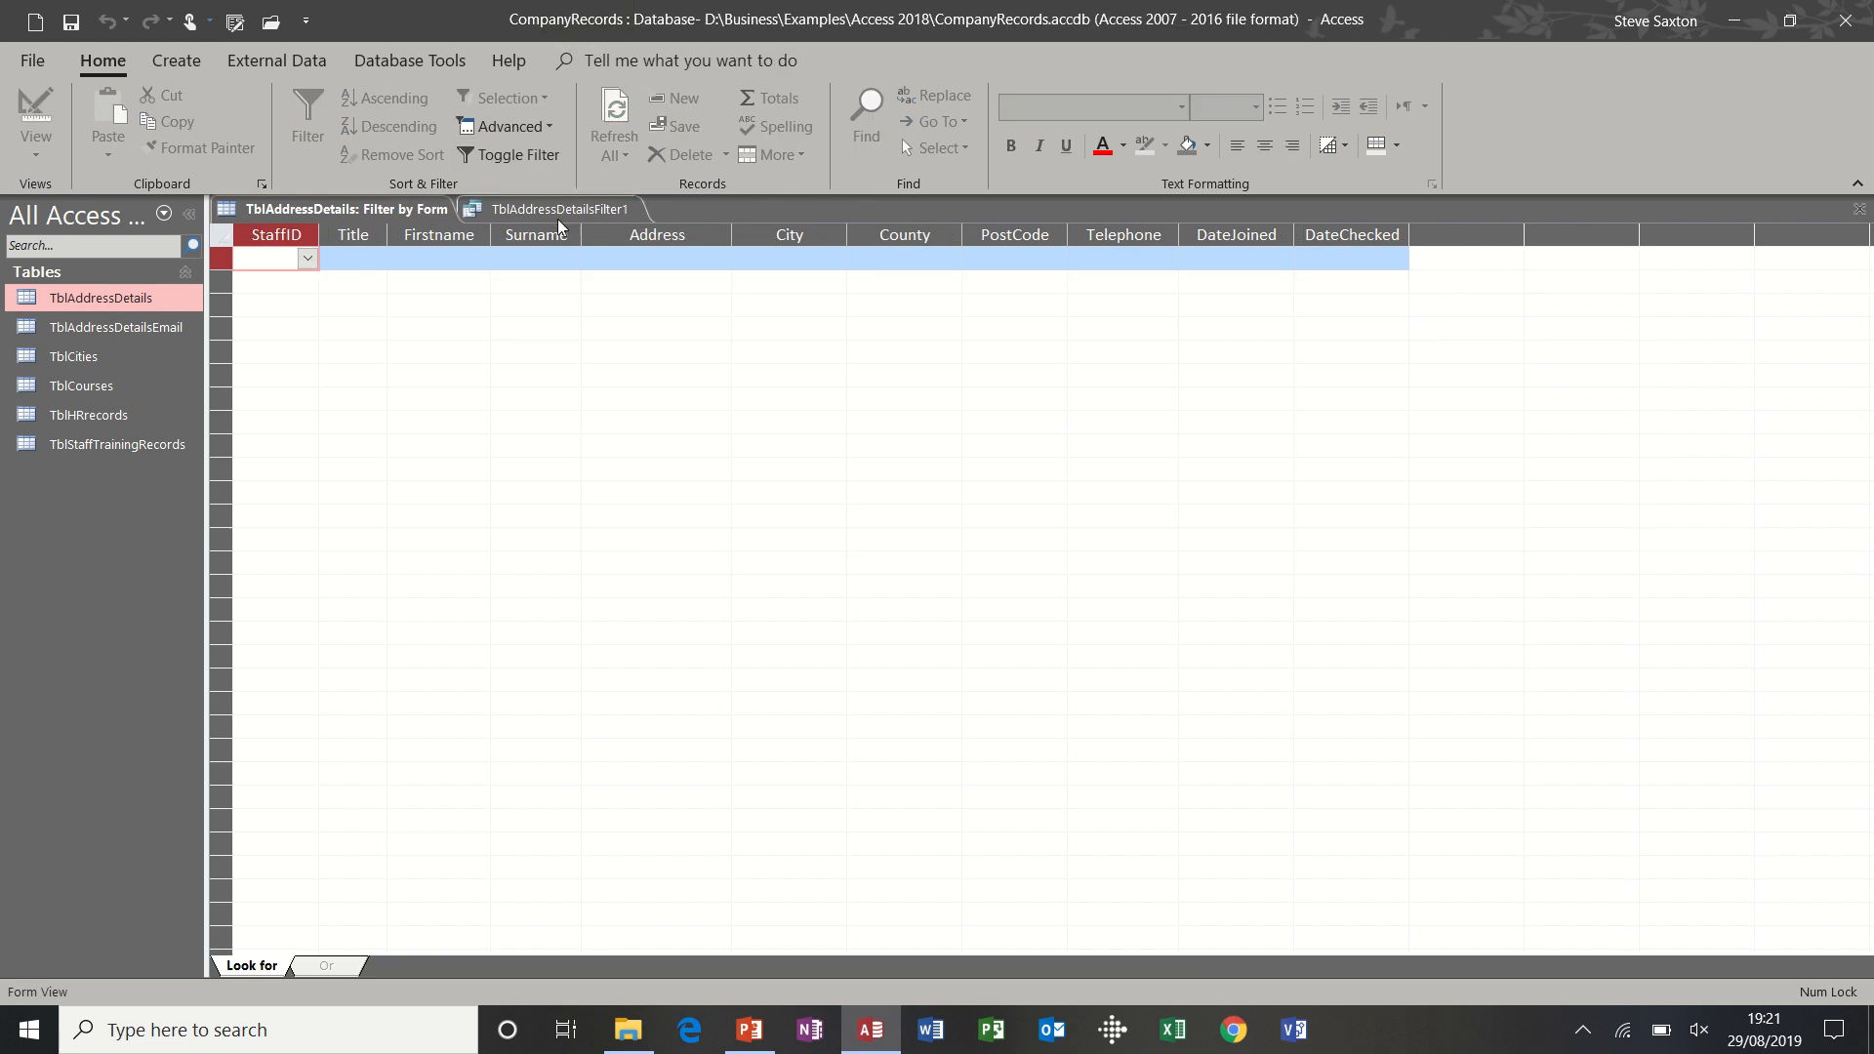
click(529, 256)
click(570, 259)
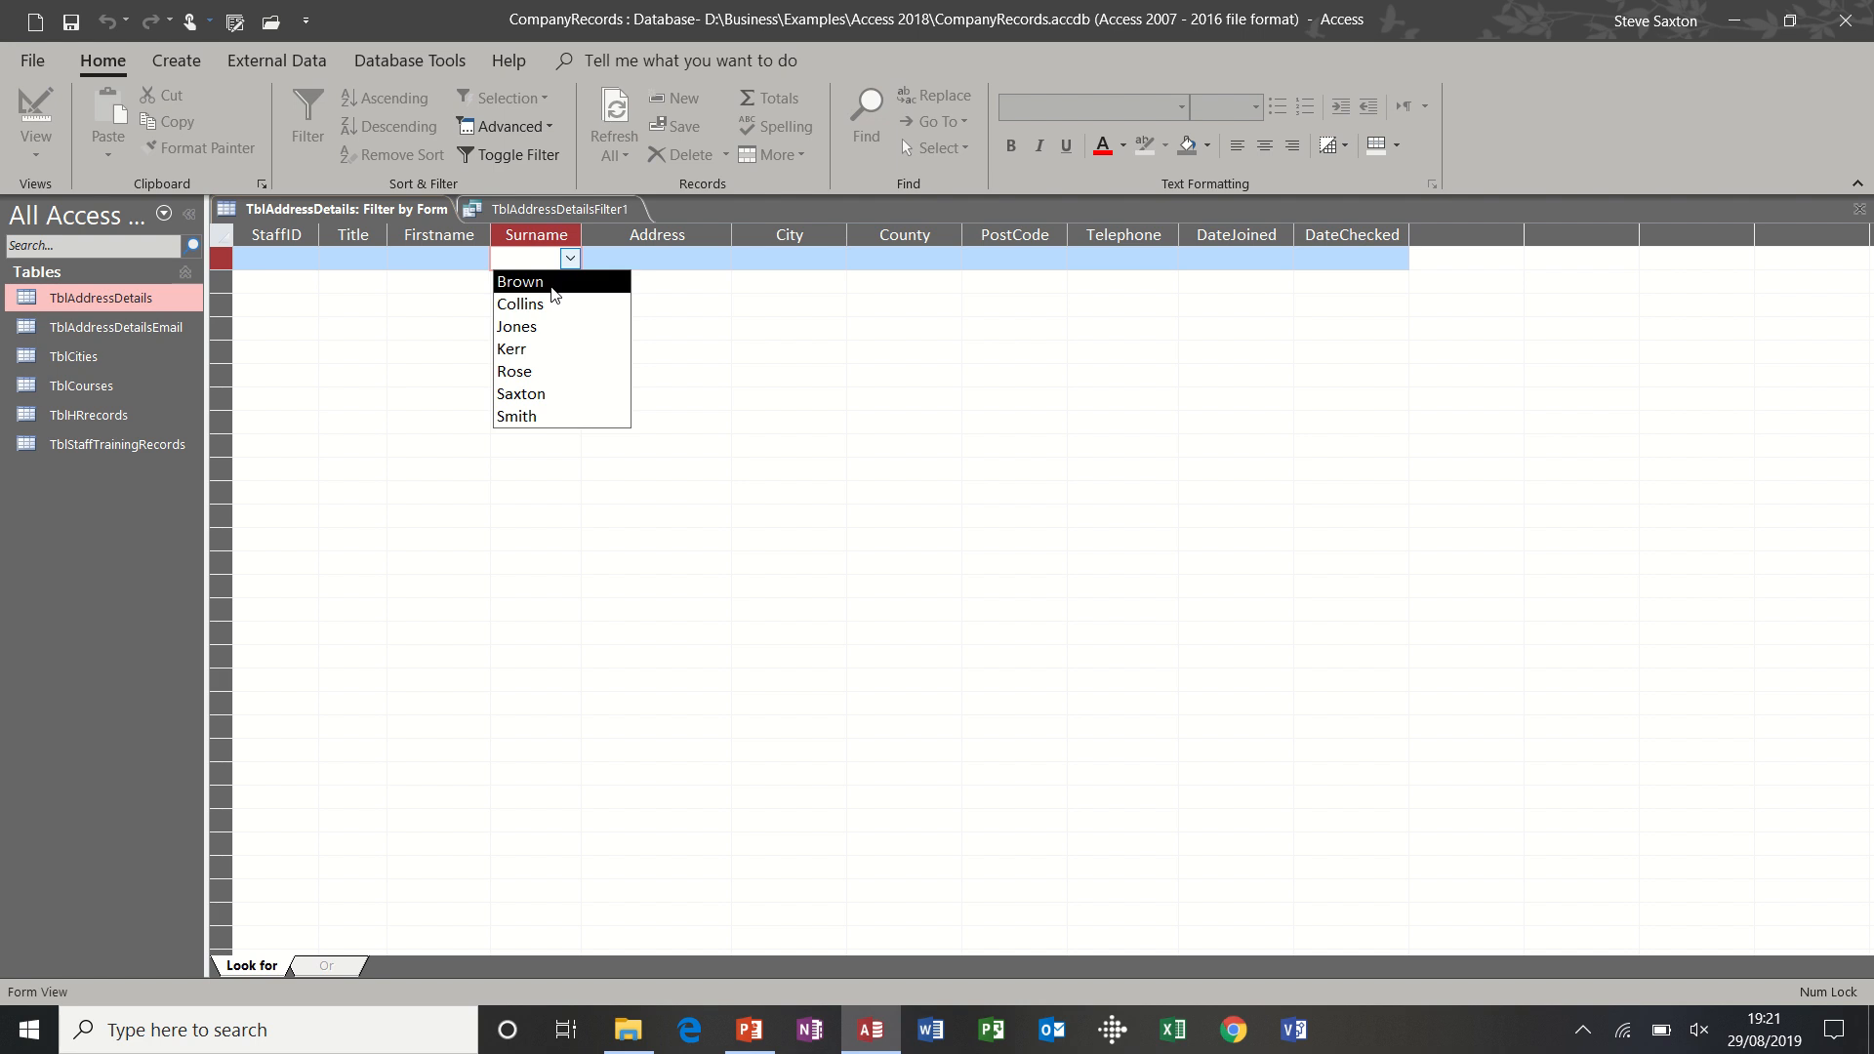
click(535, 416)
- Set the City criterion to Bradford in the filter form and apply the filter
click(776, 263)
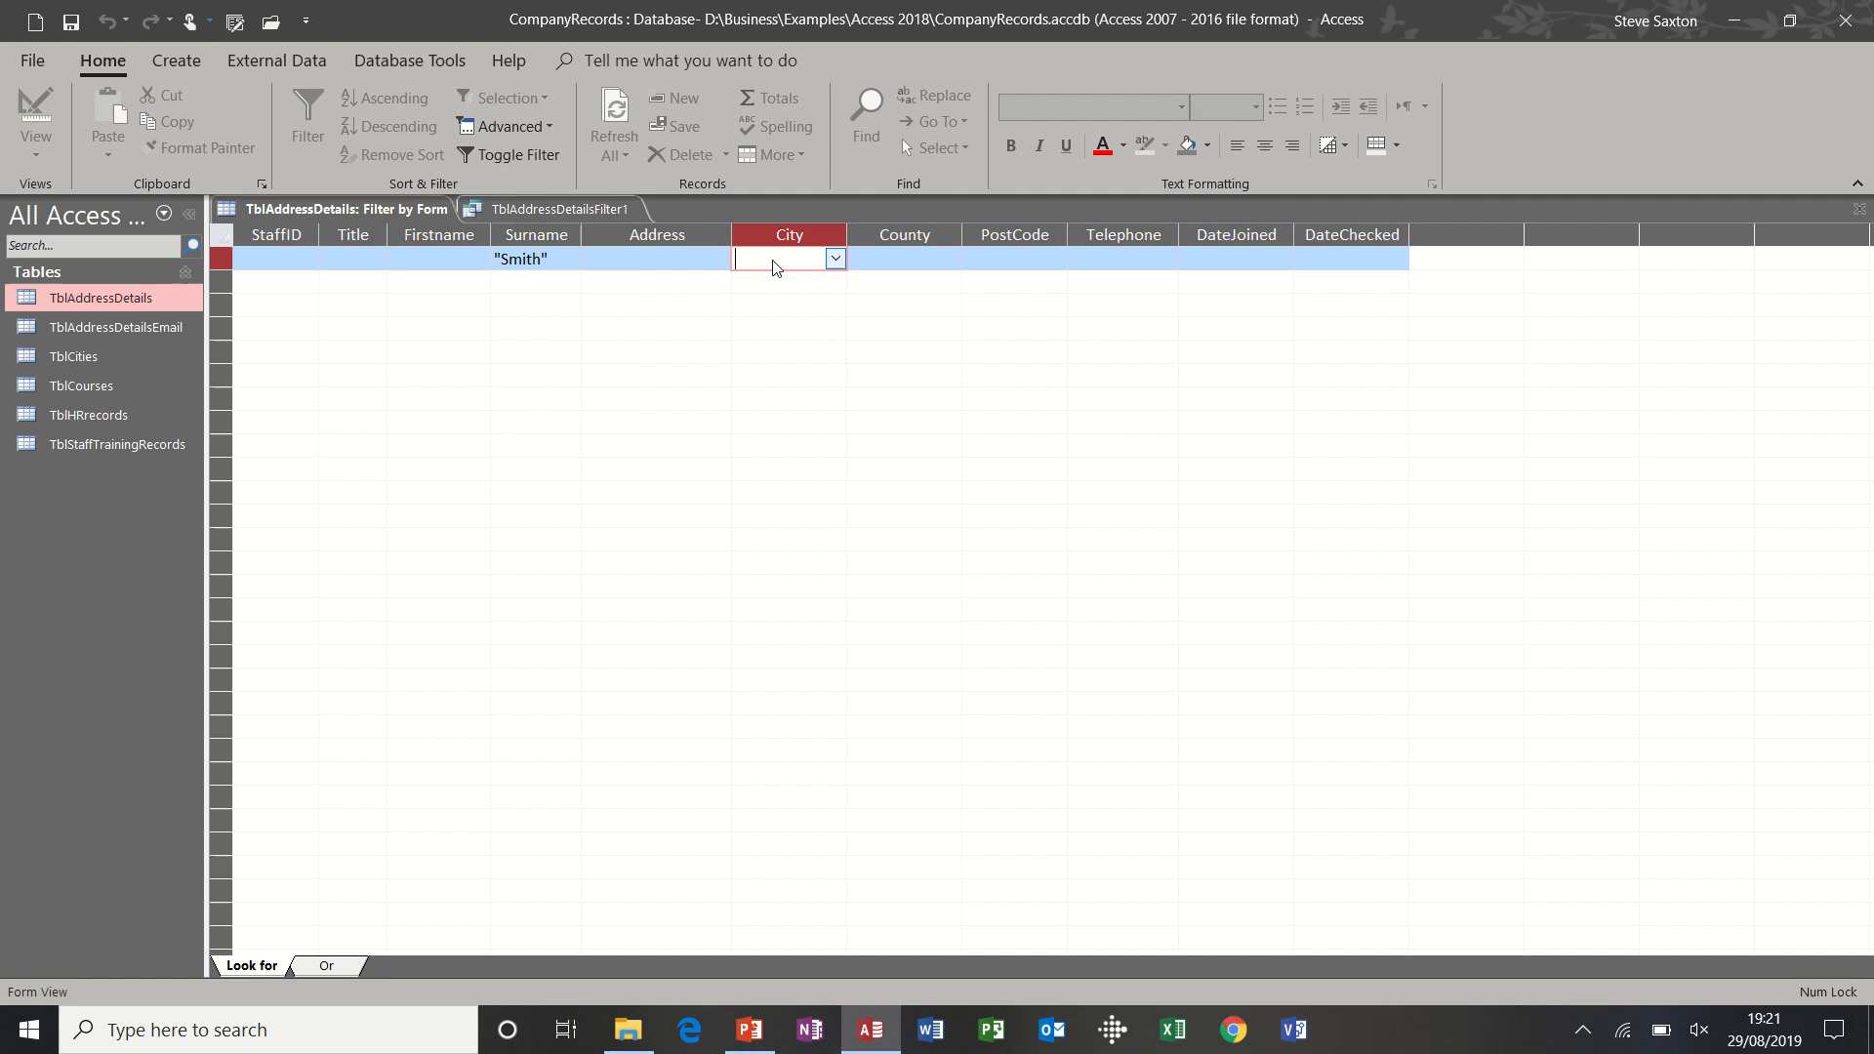
click(836, 259)
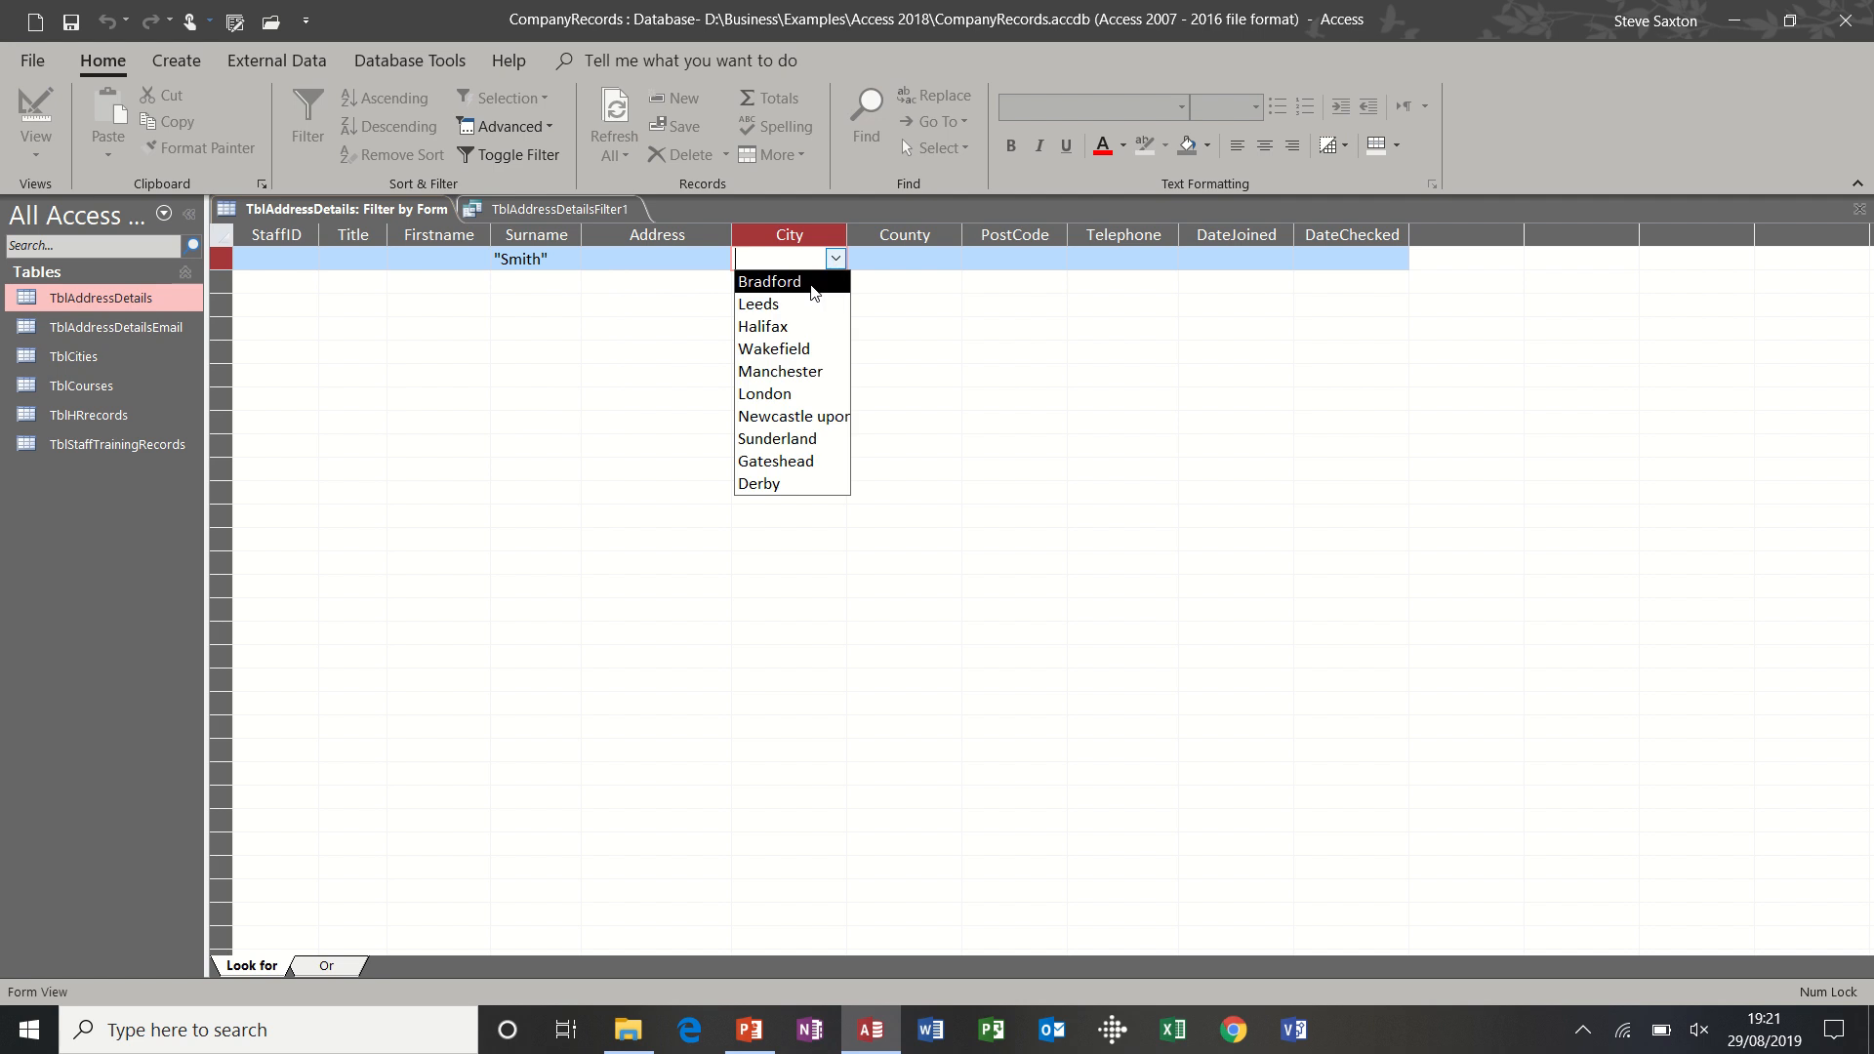
click(816, 282)
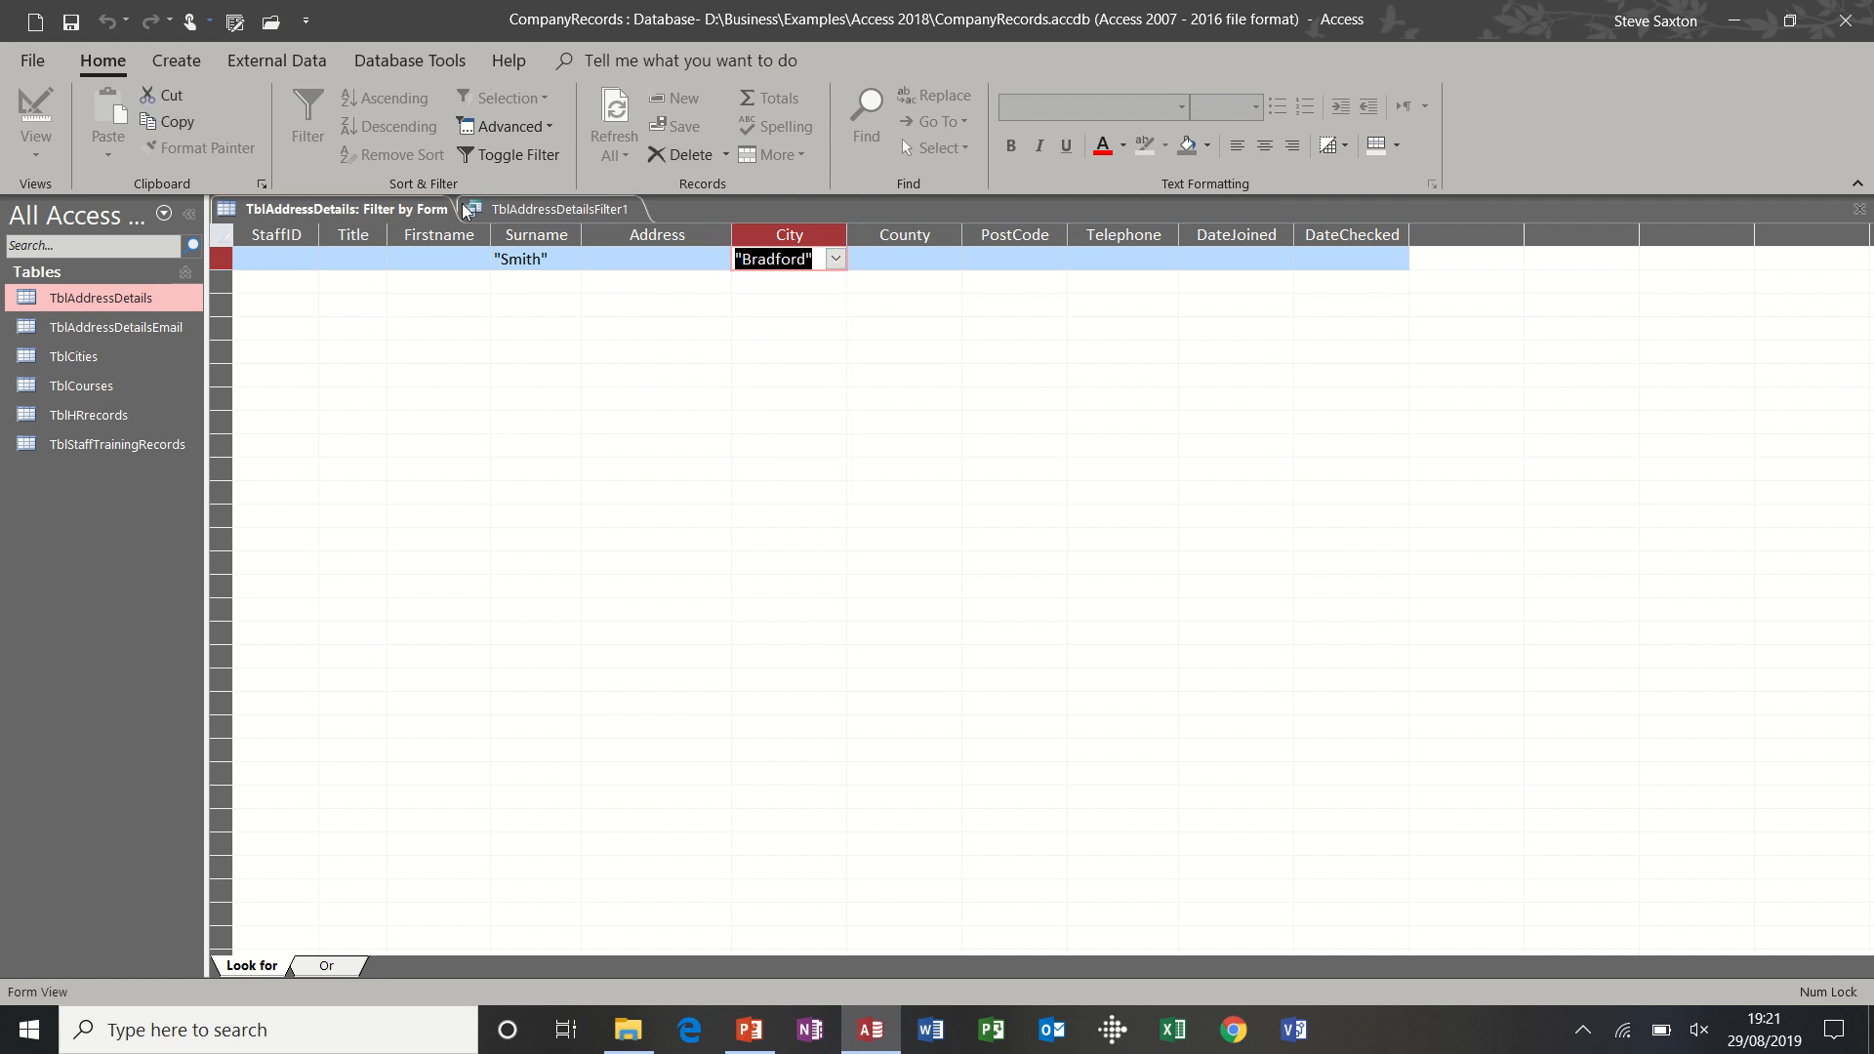
click(517, 158)
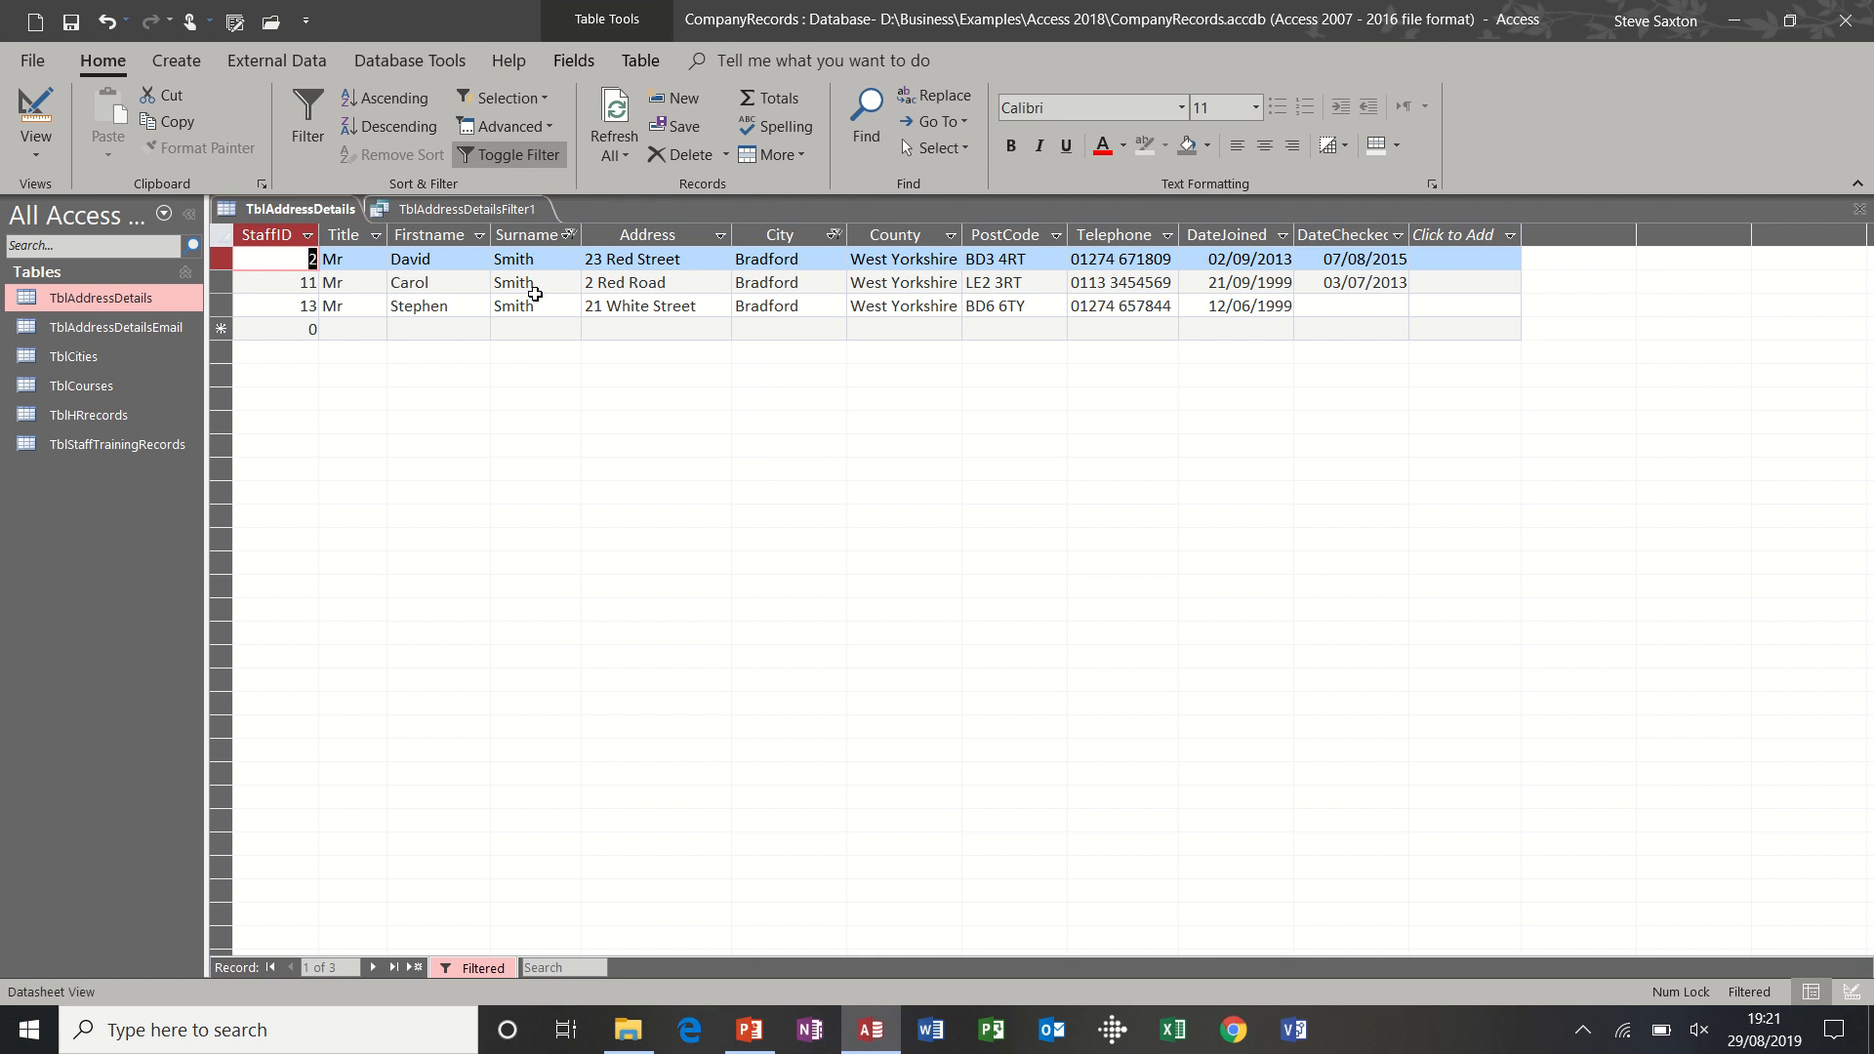
- Clear the Surname and City filters from the address table
click(547, 126)
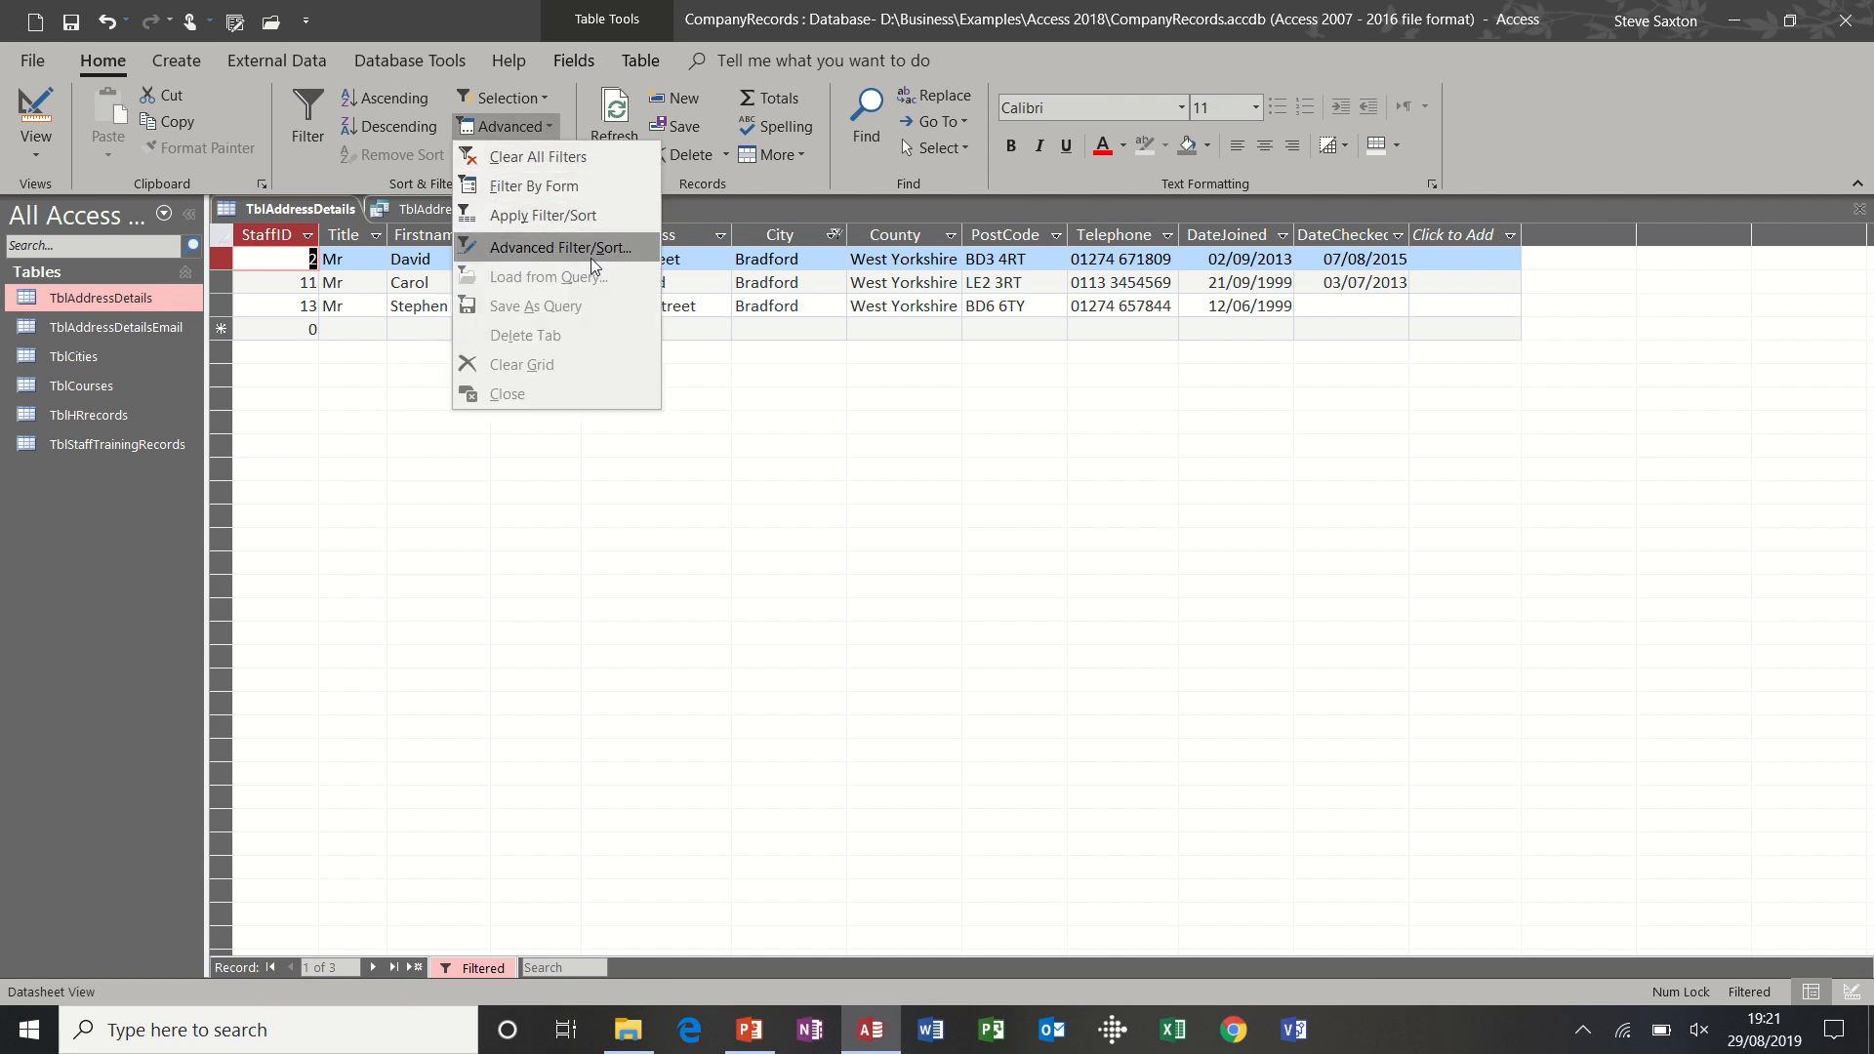
click(541, 159)
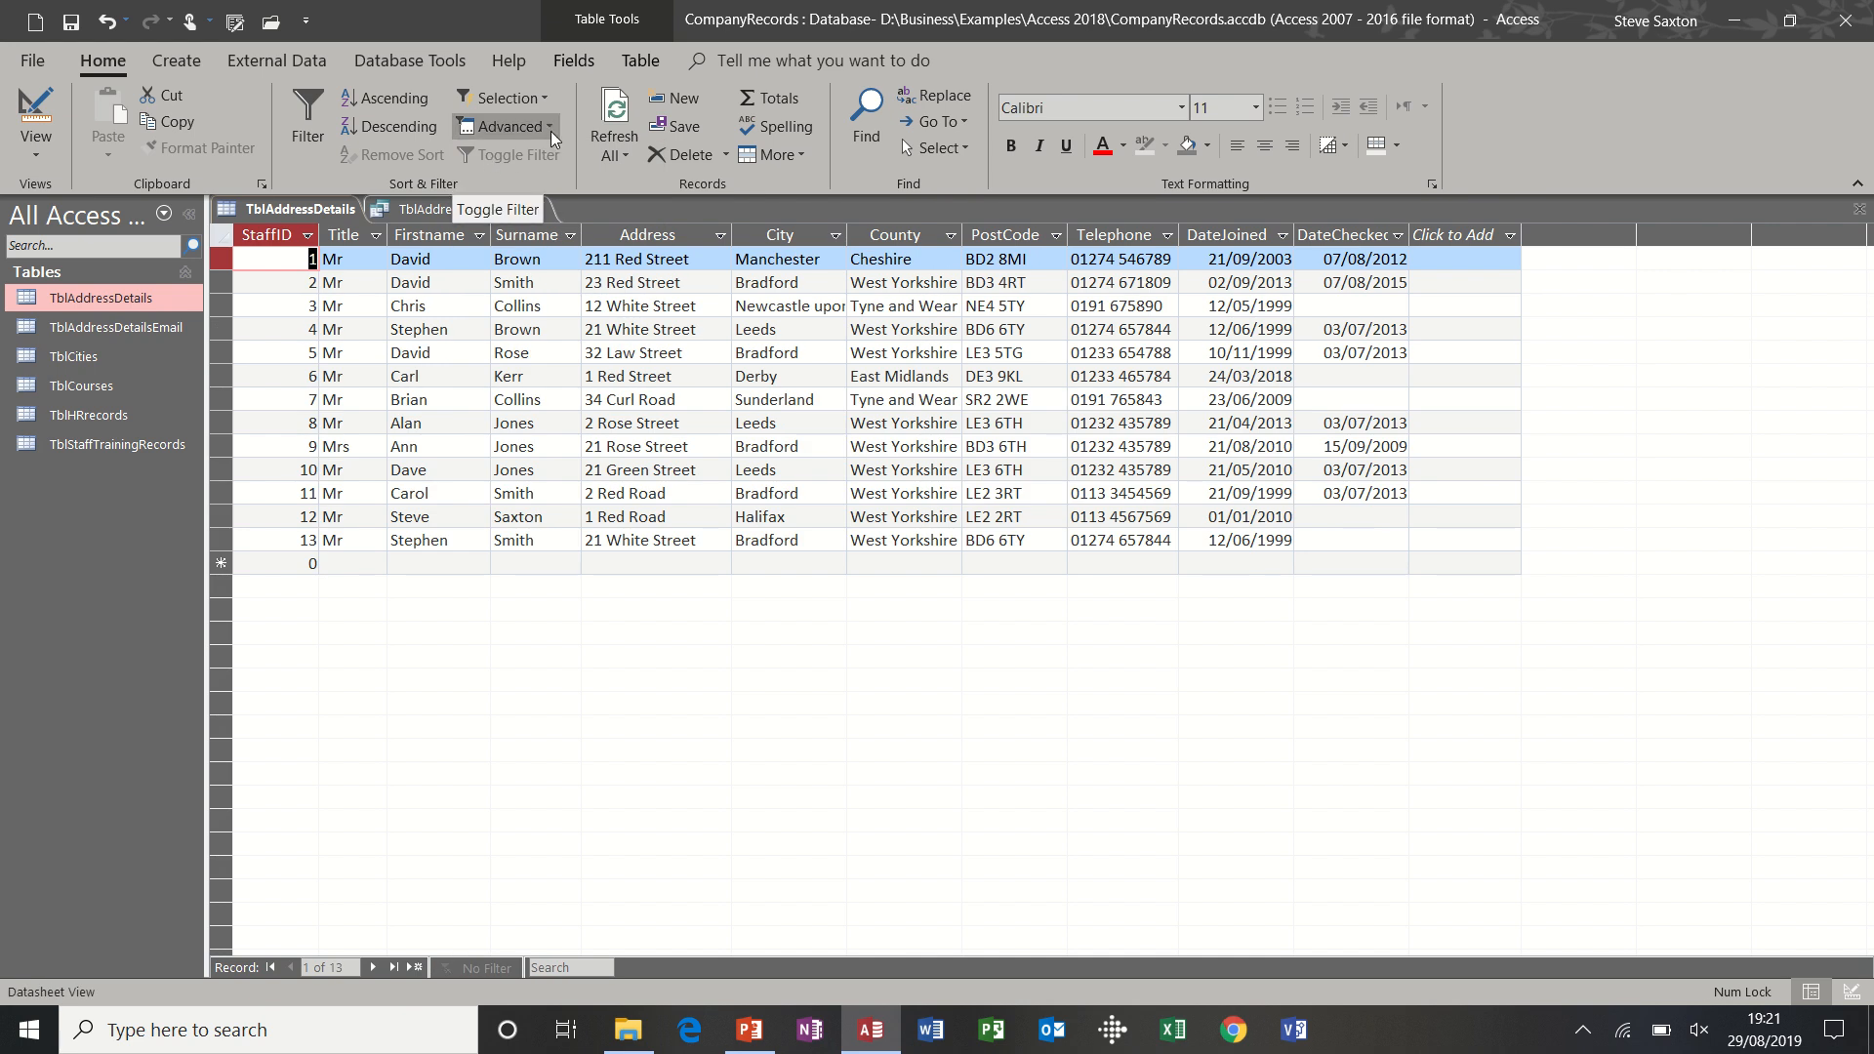
- Start an Advanced Filter/Sort on the address table and add the Surname and City fields to the design grid
click(552, 126)
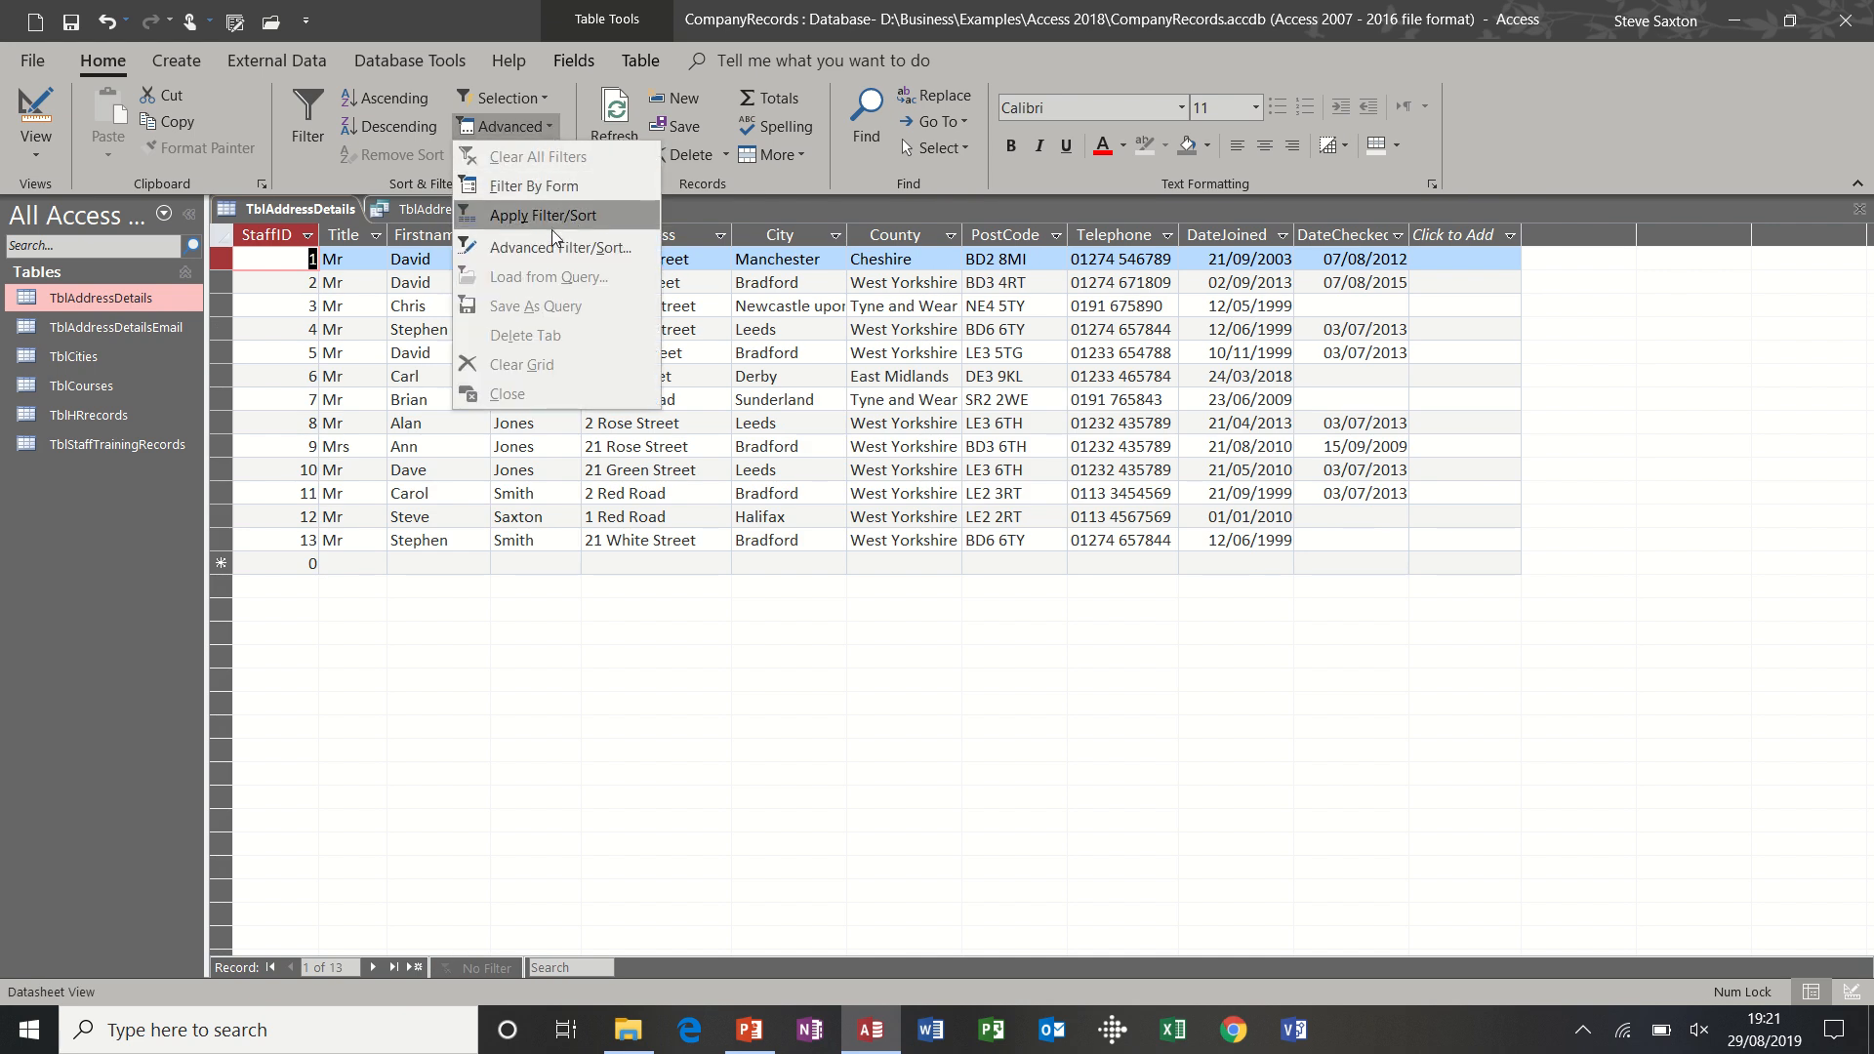
click(601, 251)
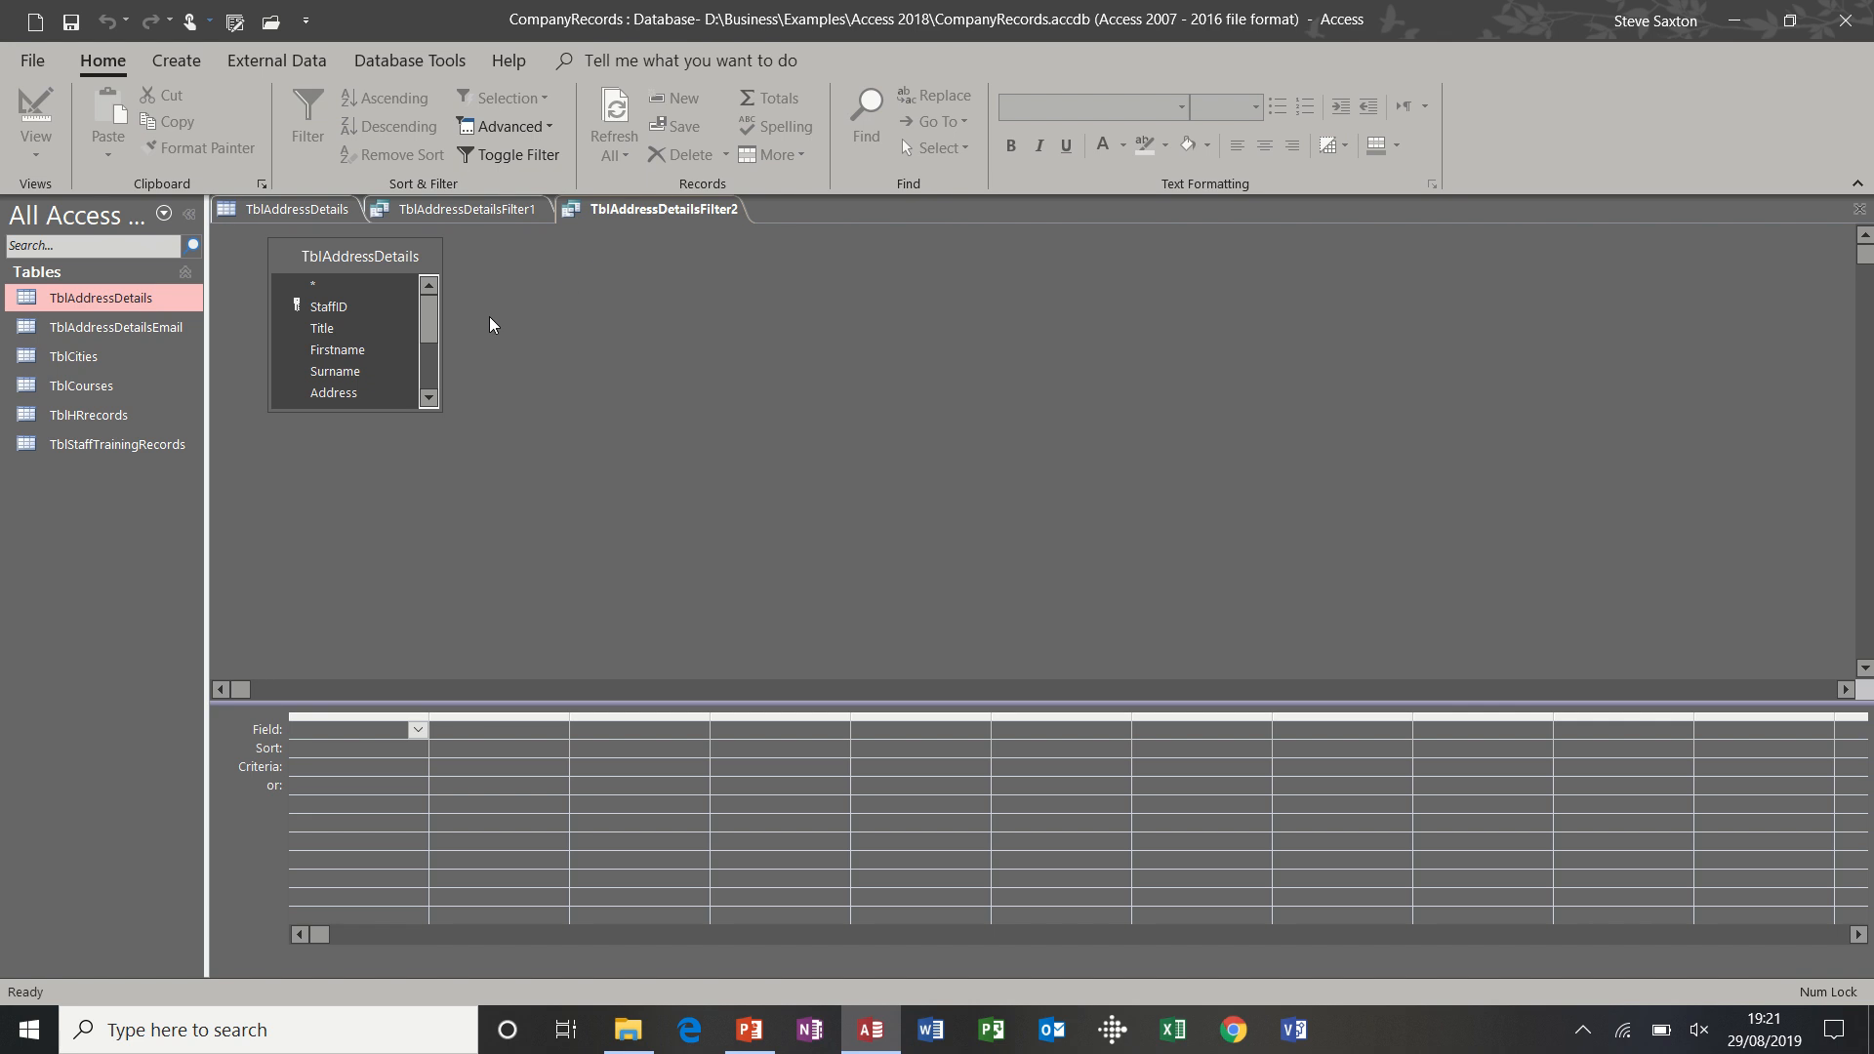
double_click(359, 371)
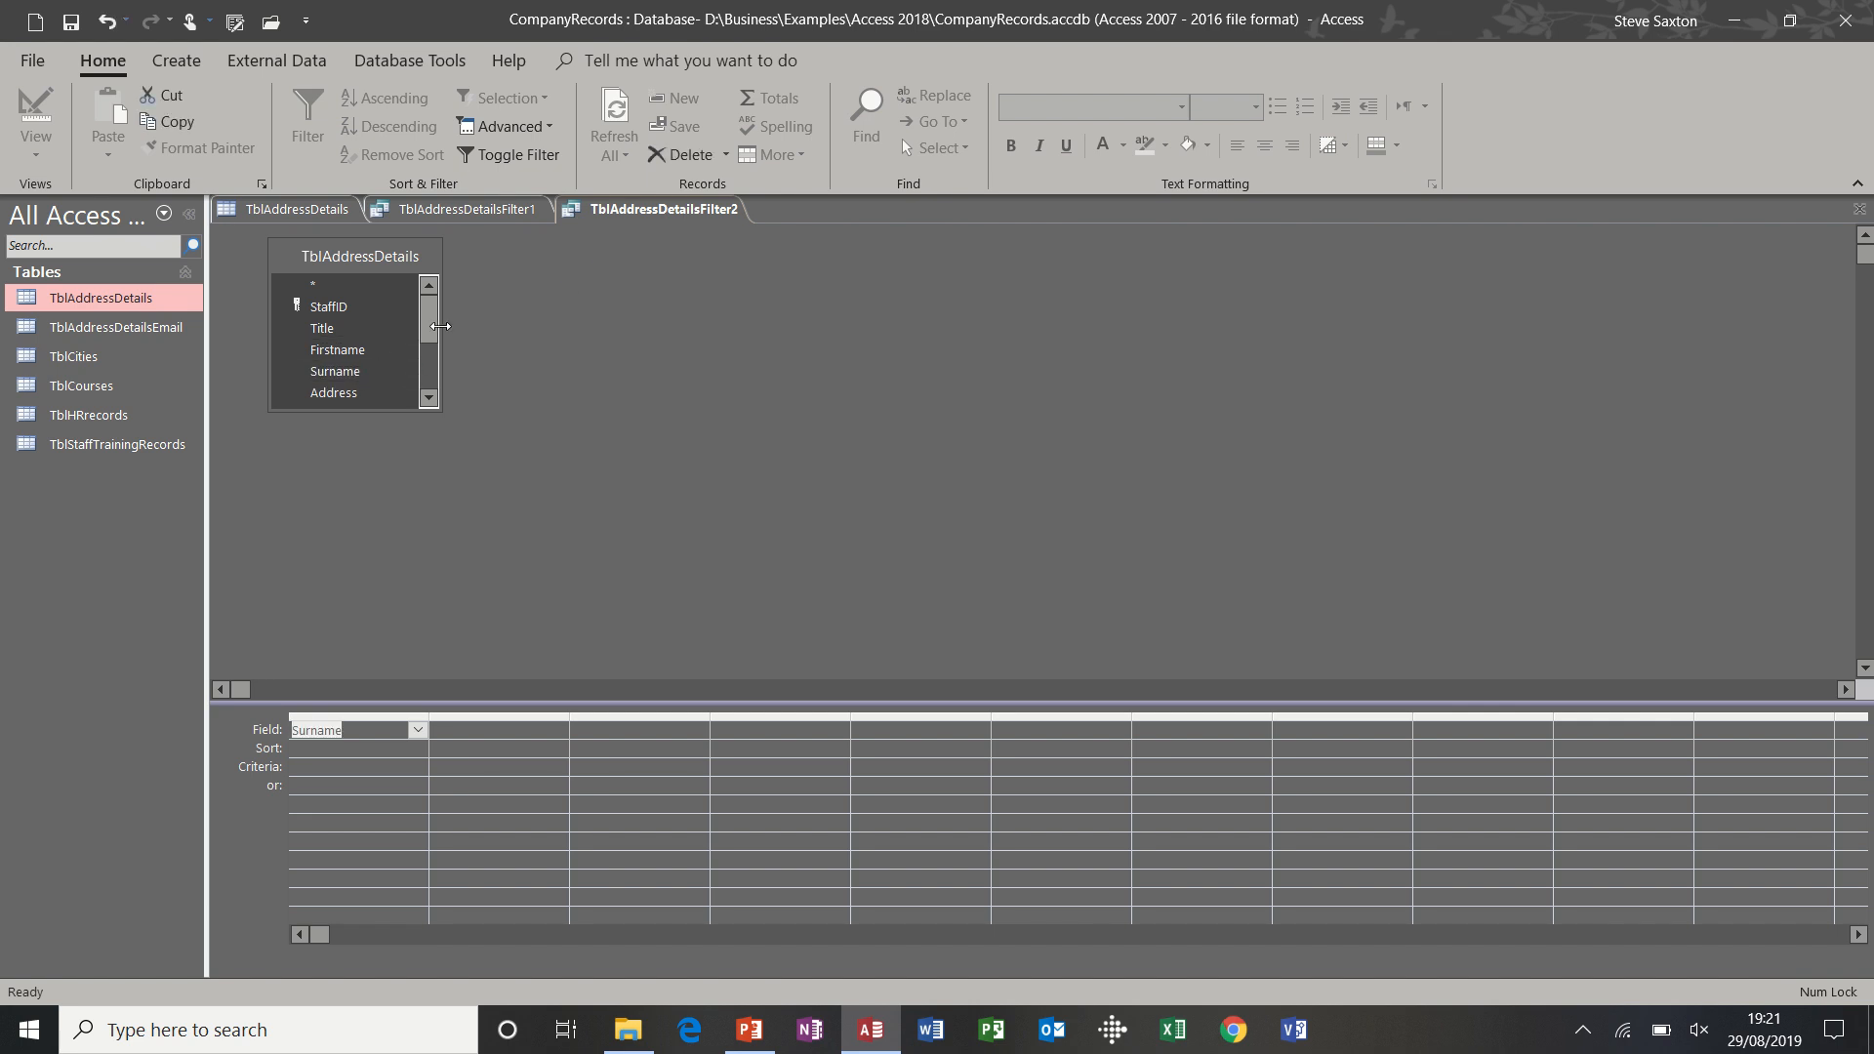
drag(429, 329, 429, 342)
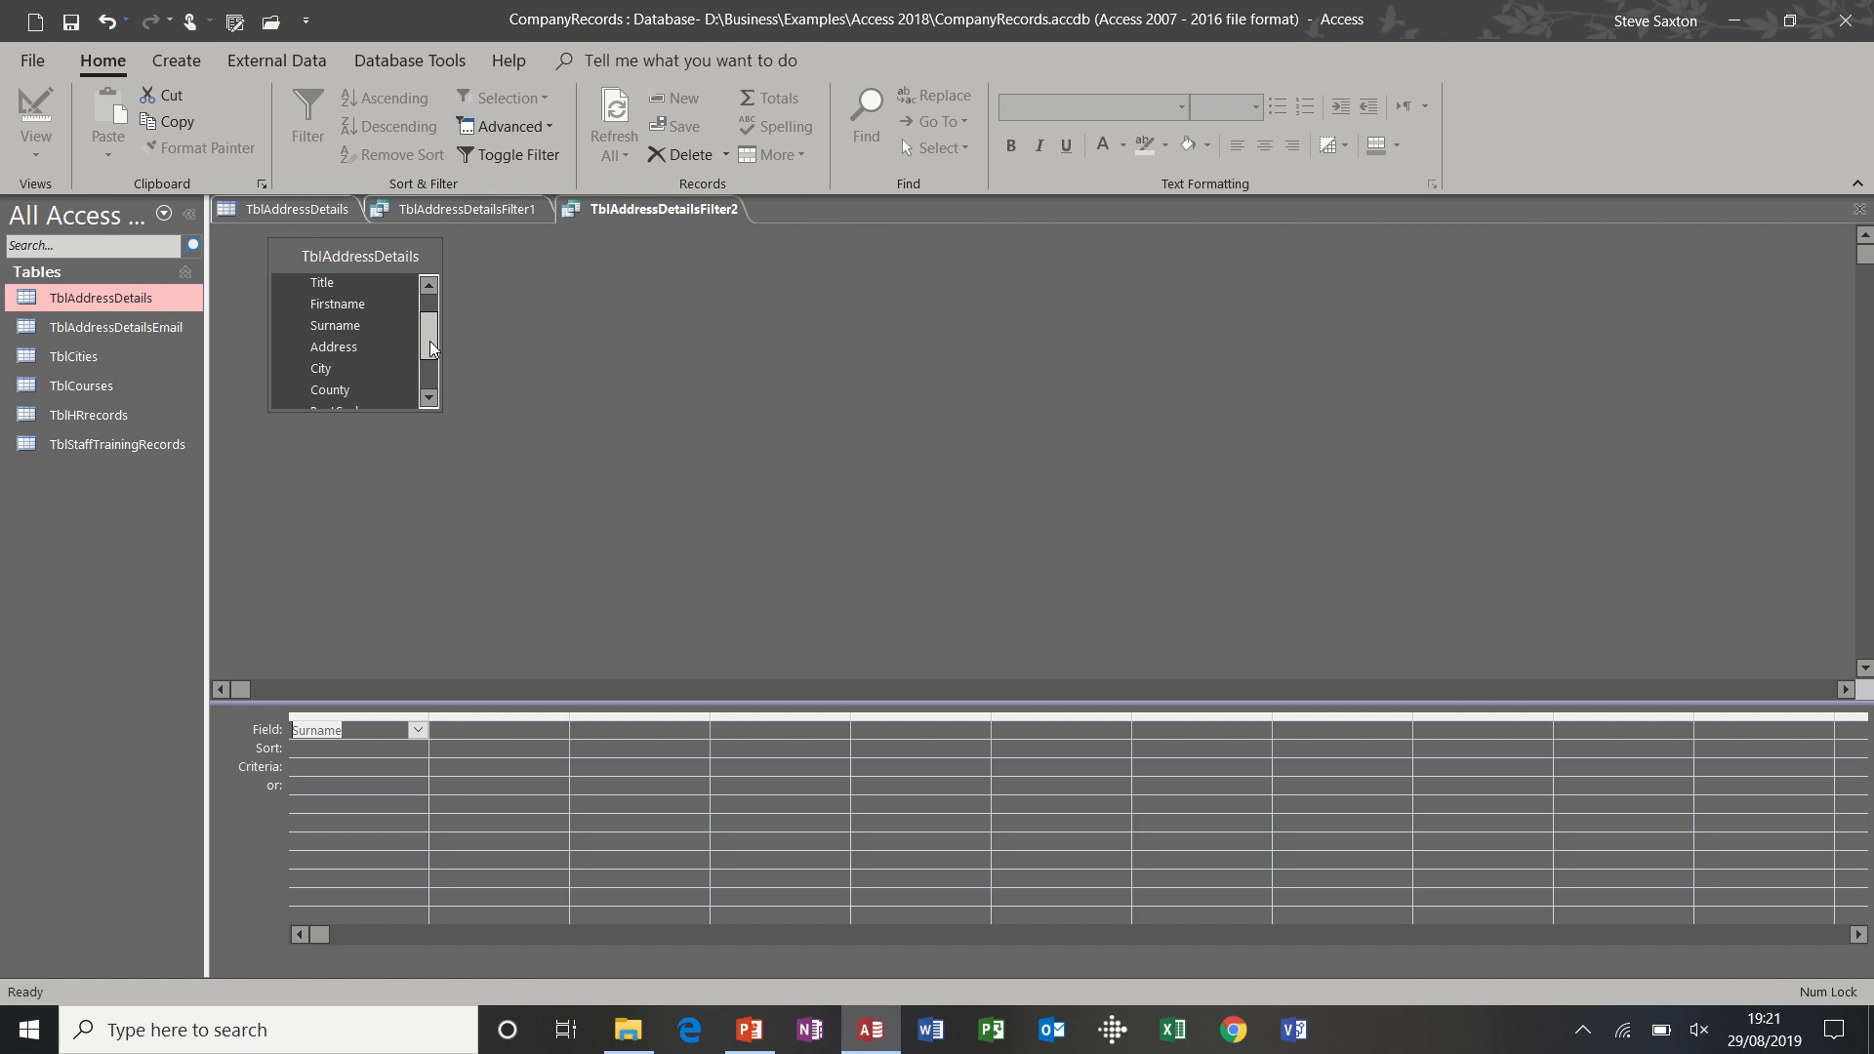
double_click(348, 367)
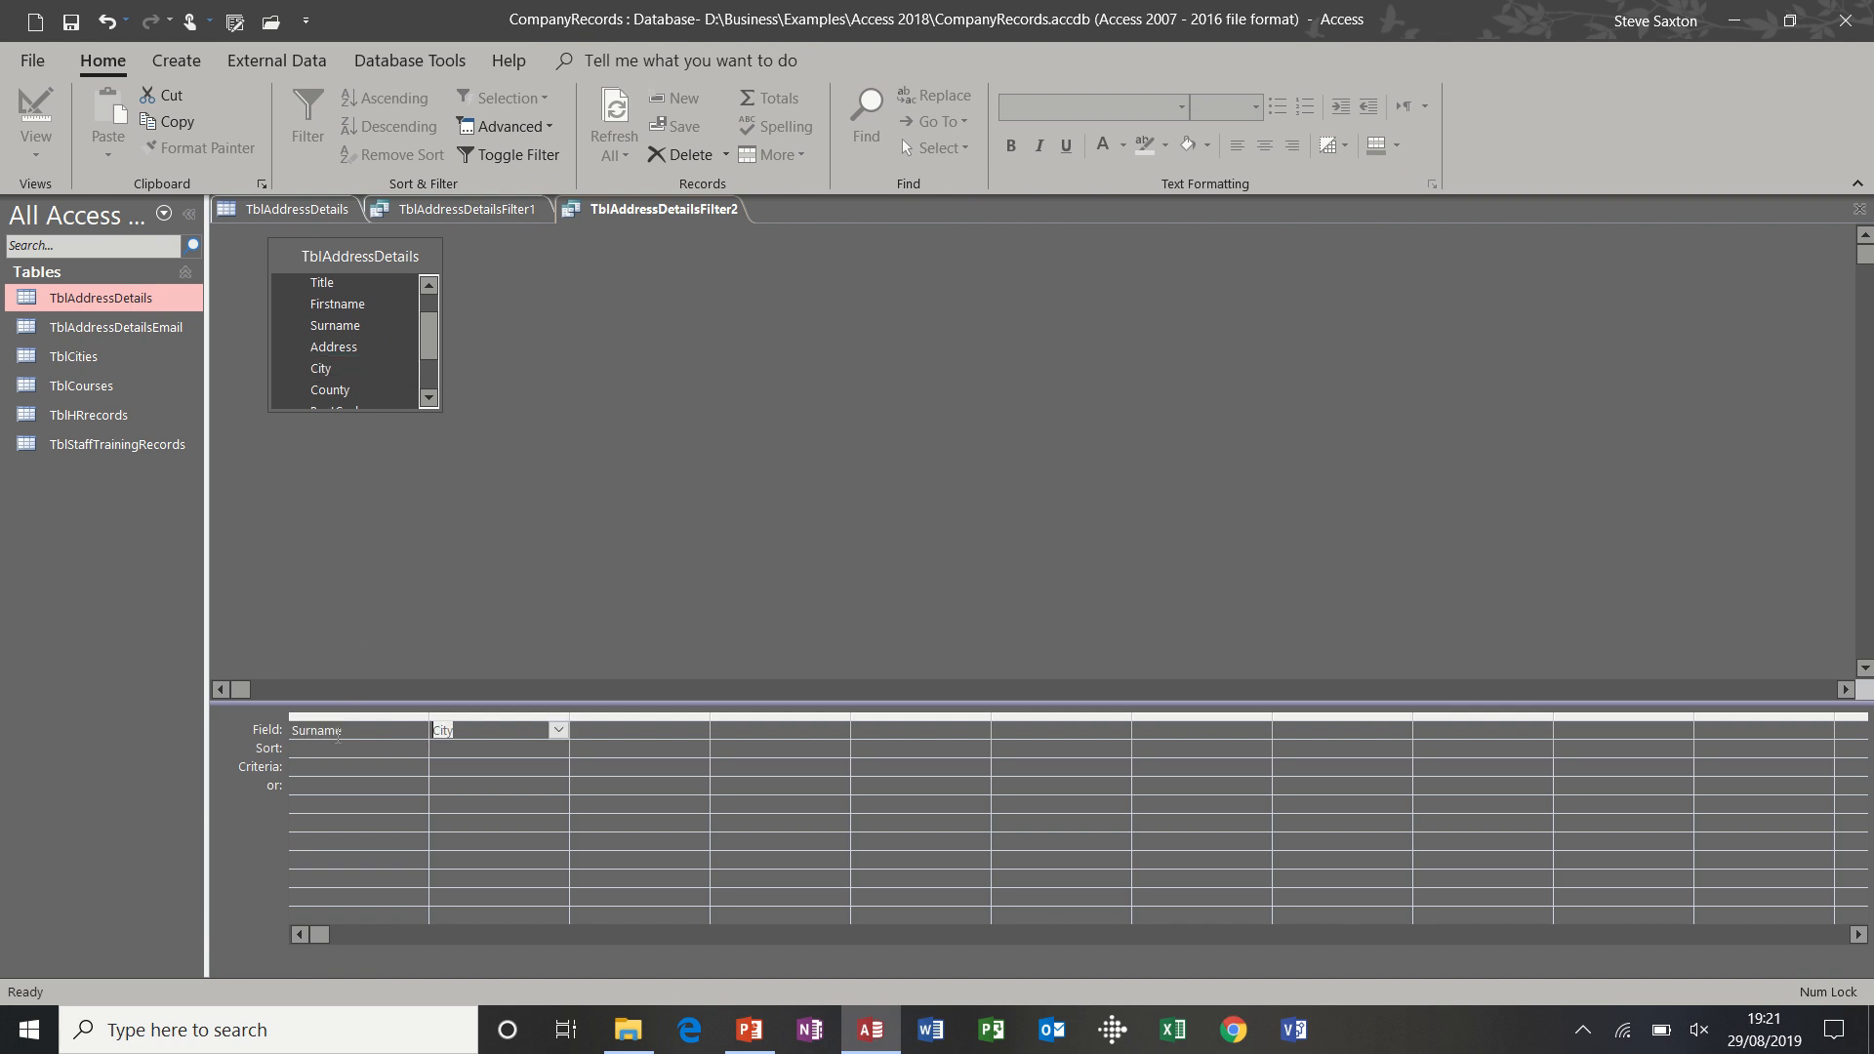
- Enter the surname to match as the Surname criterion and Bradford as the City criterion, and apply the filter
click(338, 767)
text(Smith)
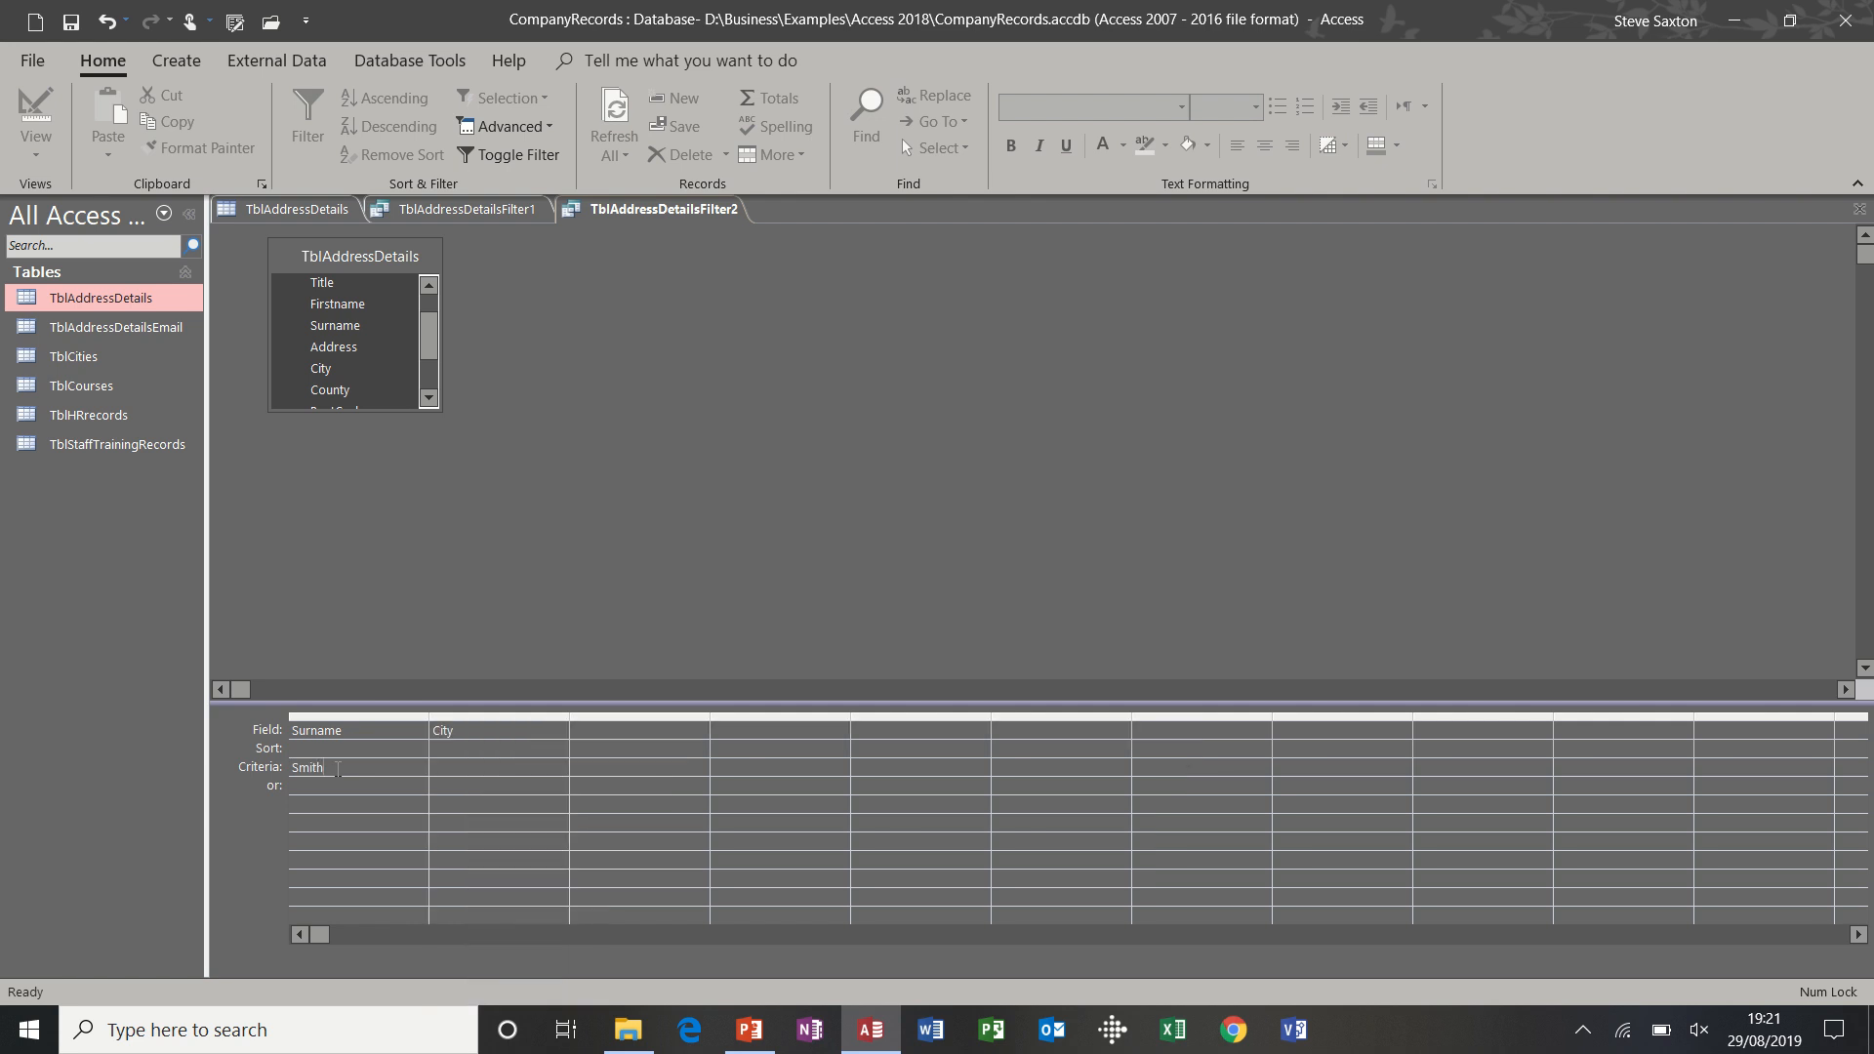
click(450, 771)
text(Bradford)
click(458, 786)
click(514, 154)
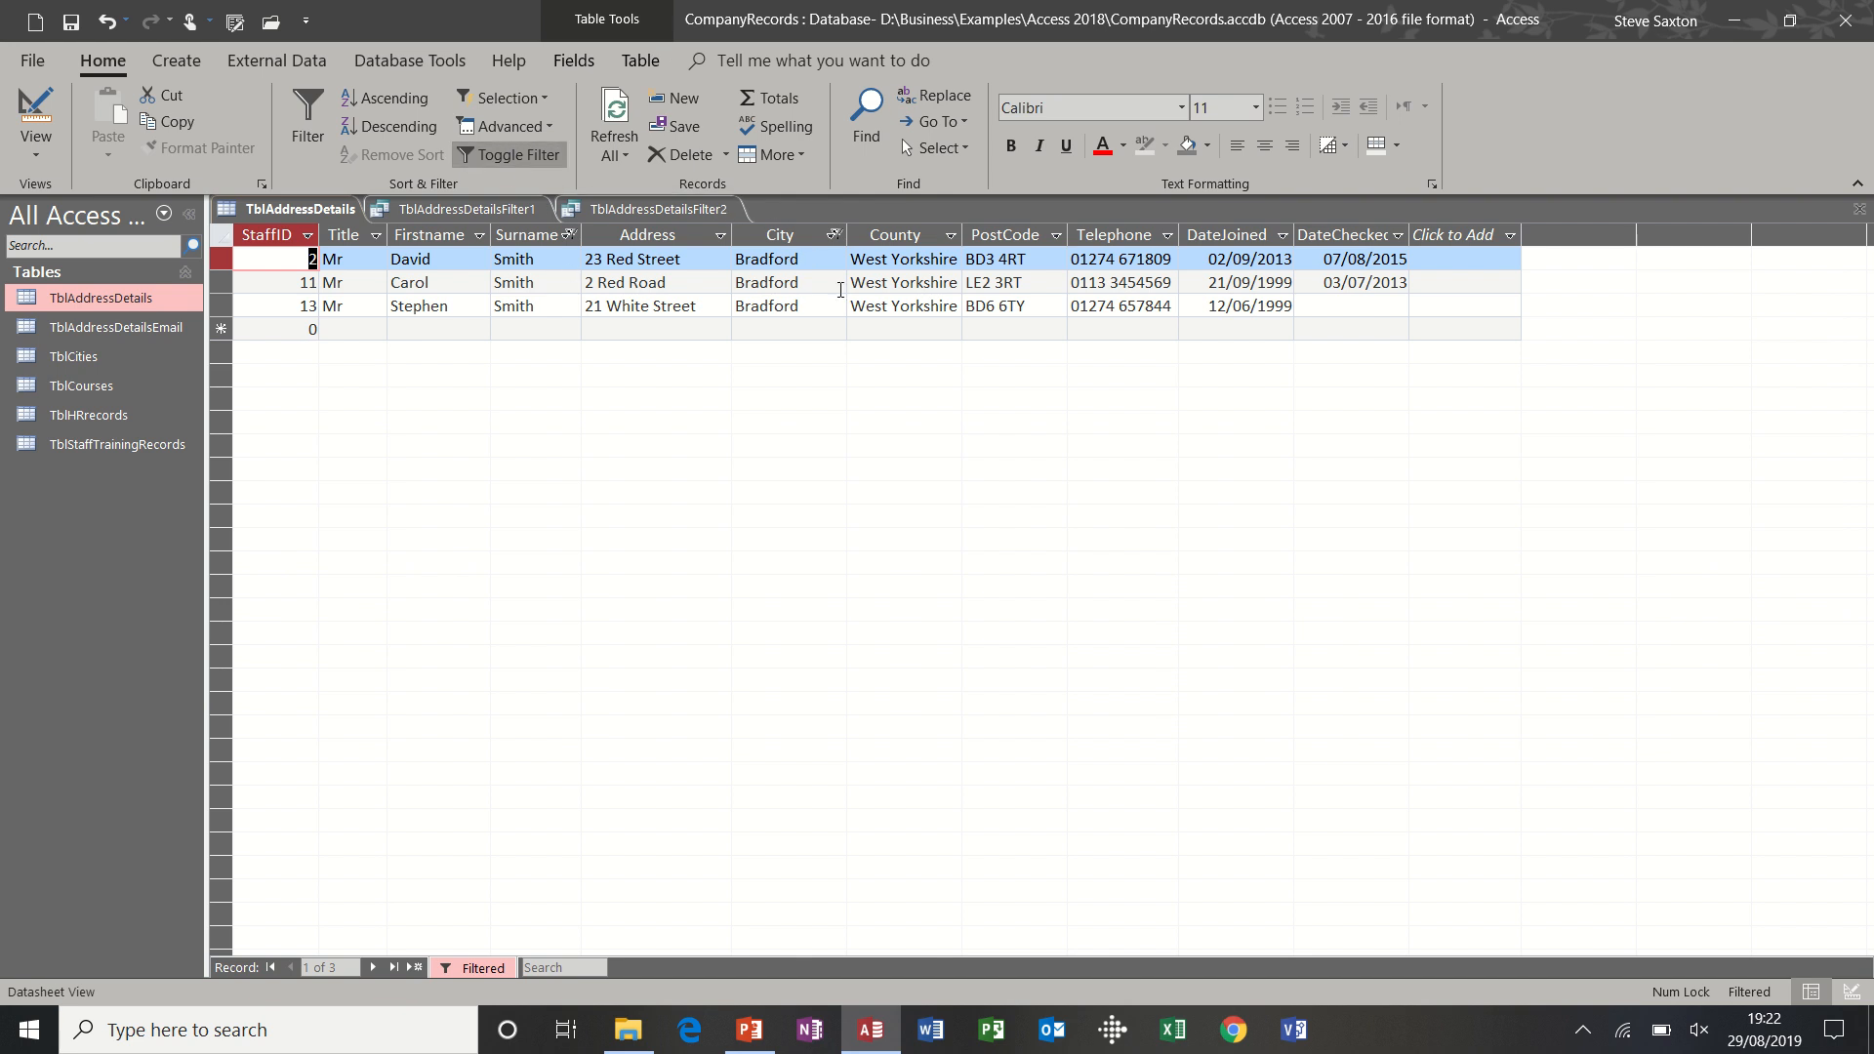
- Clear all filters from the address table and check the filter options of the Surname column
click(550, 127)
click(544, 158)
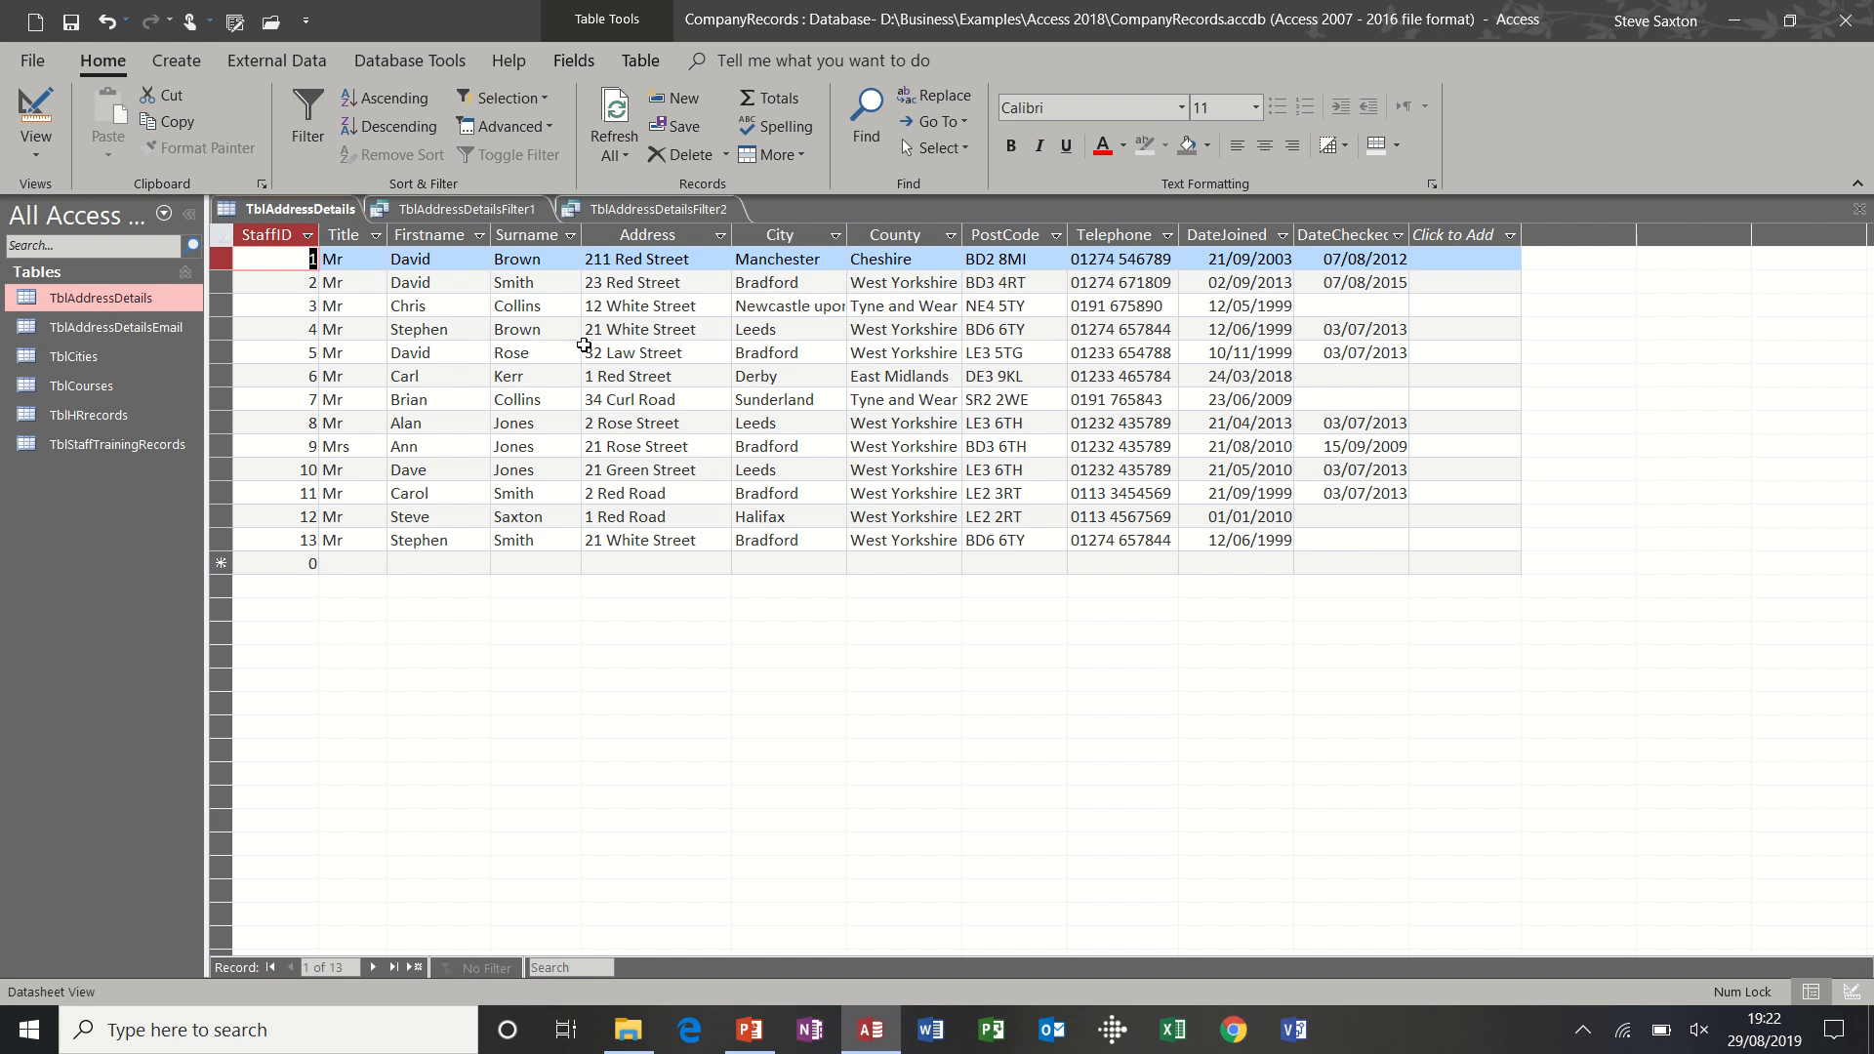
click(570, 236)
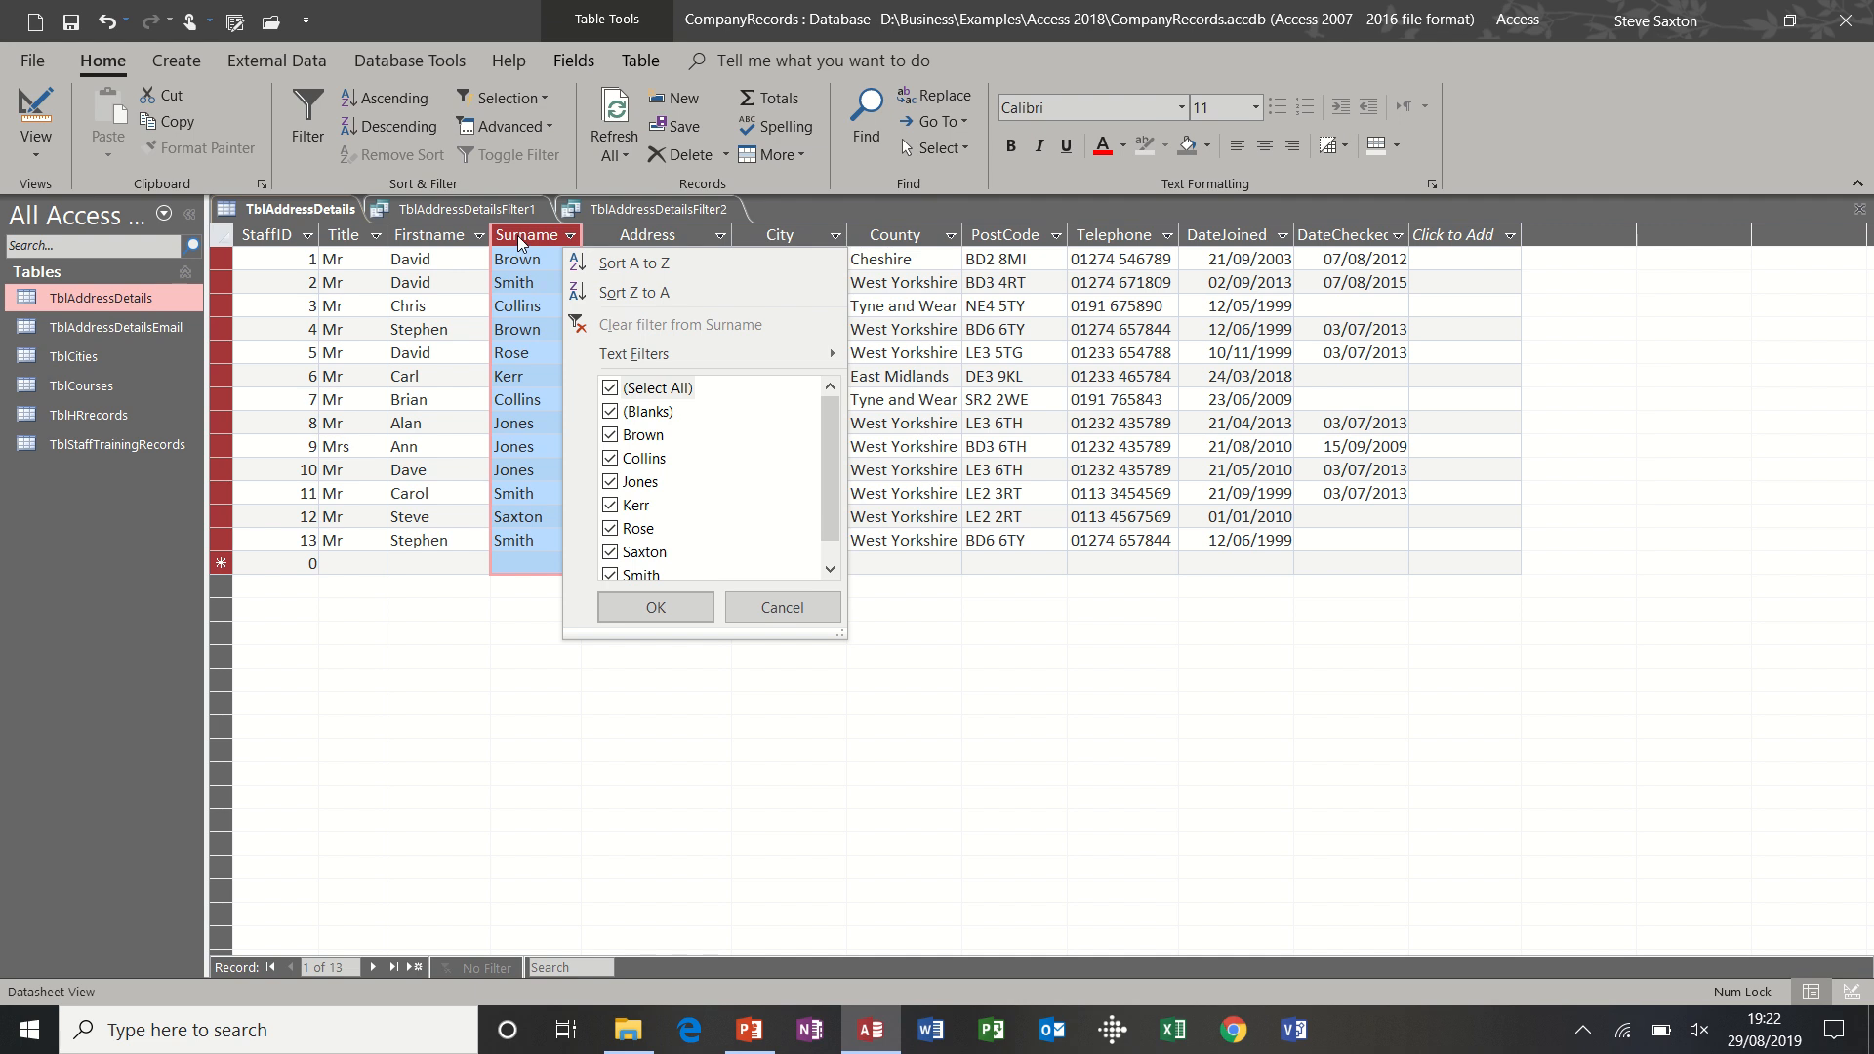
click(523, 244)
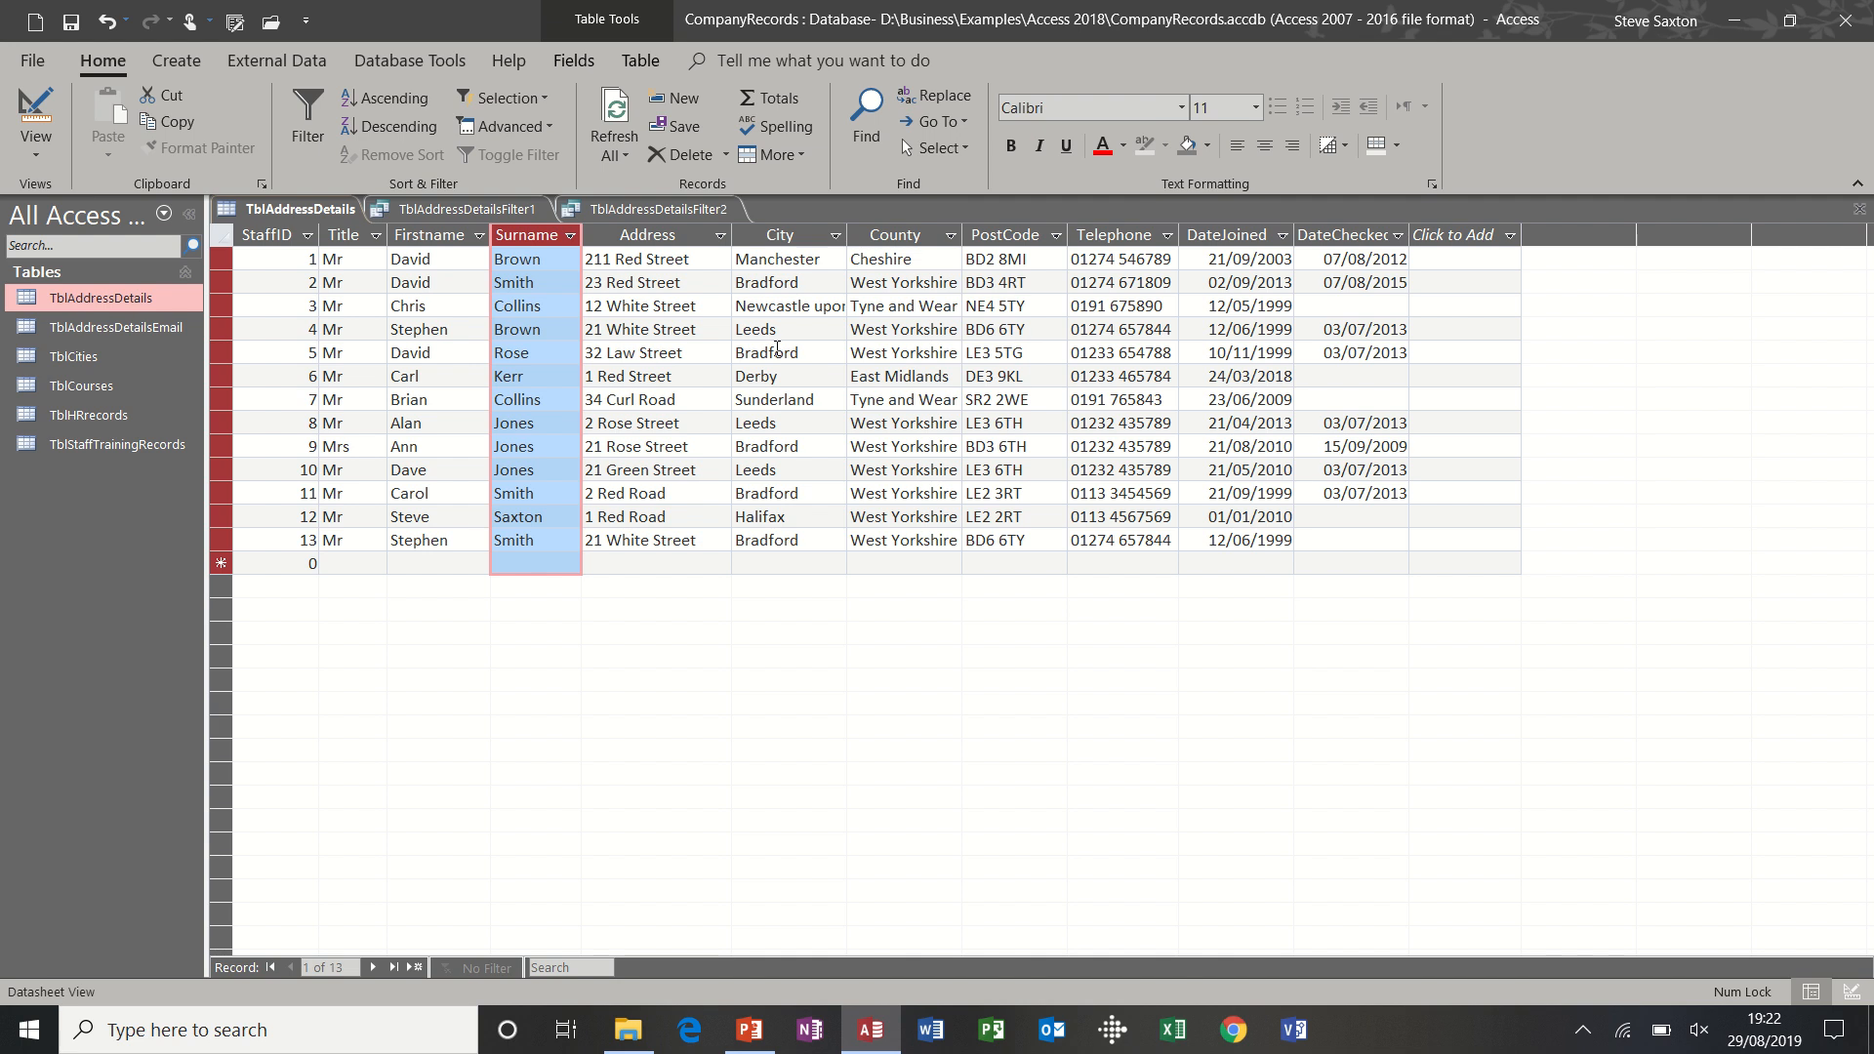
click(551, 259)
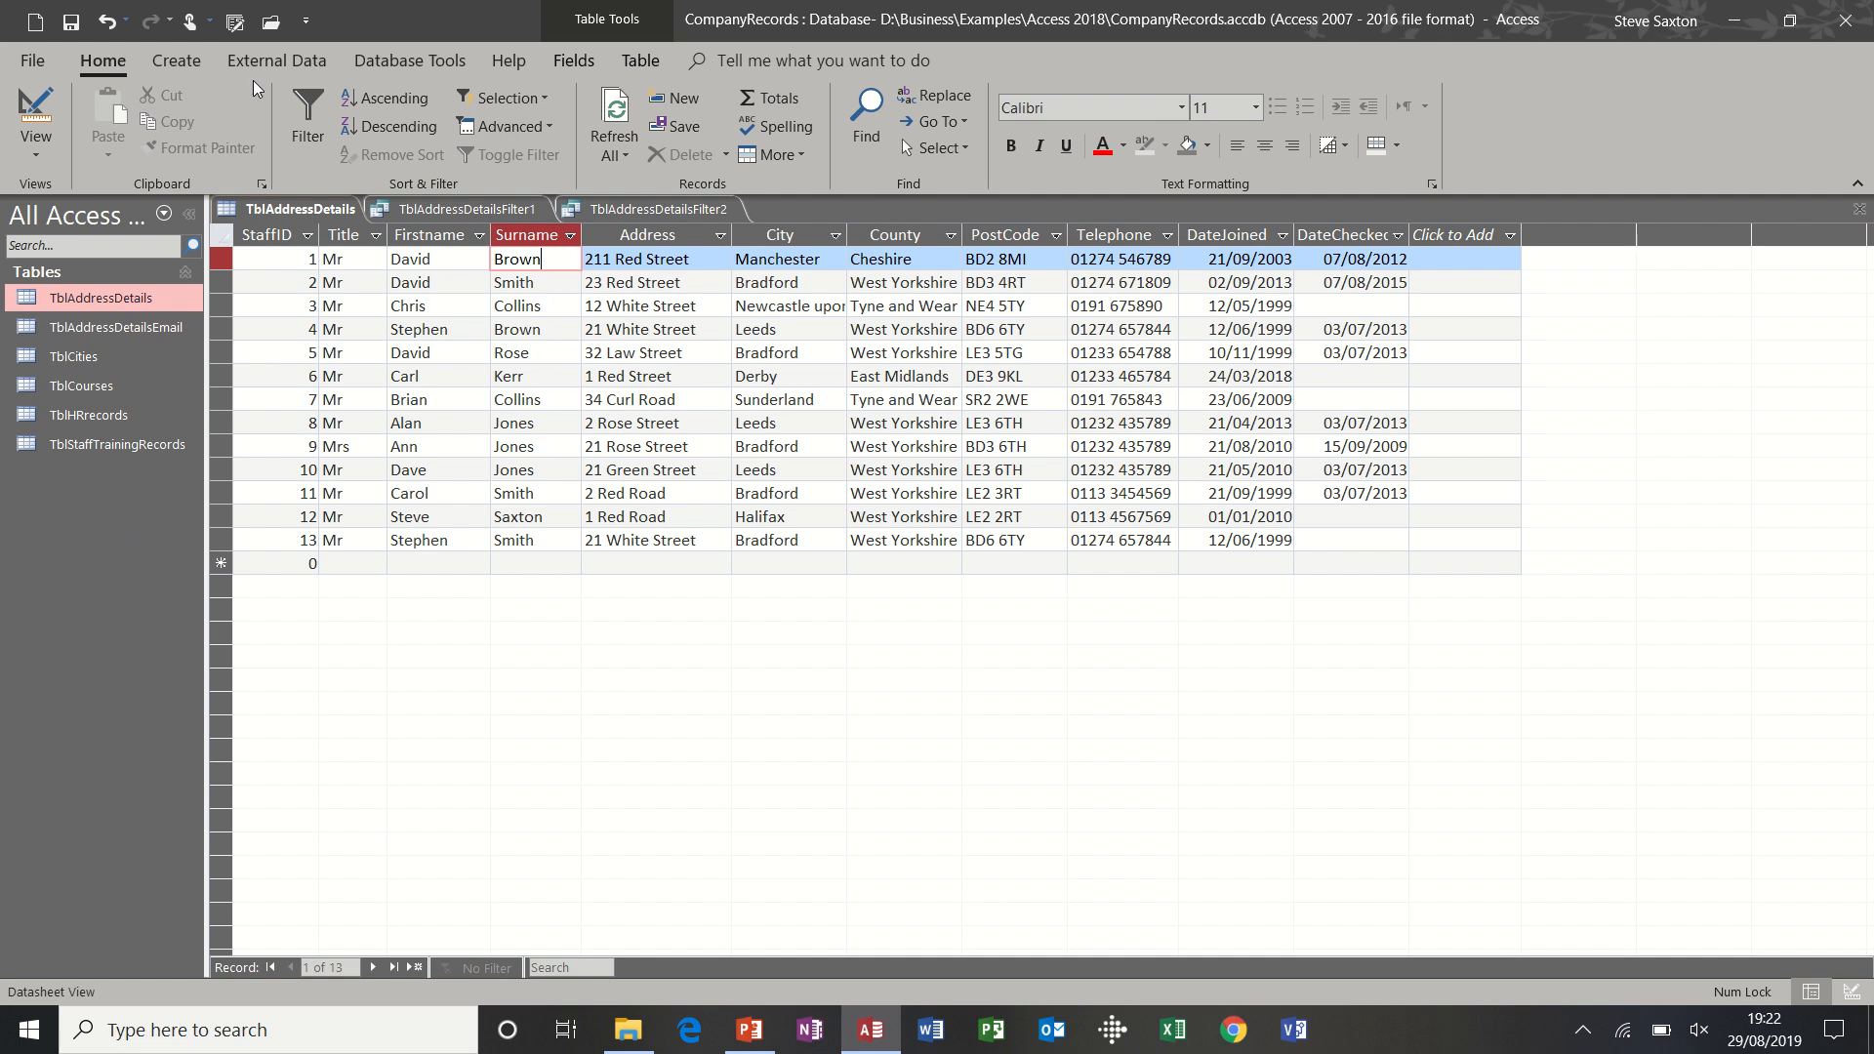
- Start an Excel file import and choose Import Data.xlsx from the D:\Business\Examples\Access 2018 folder as the source
click(269, 60)
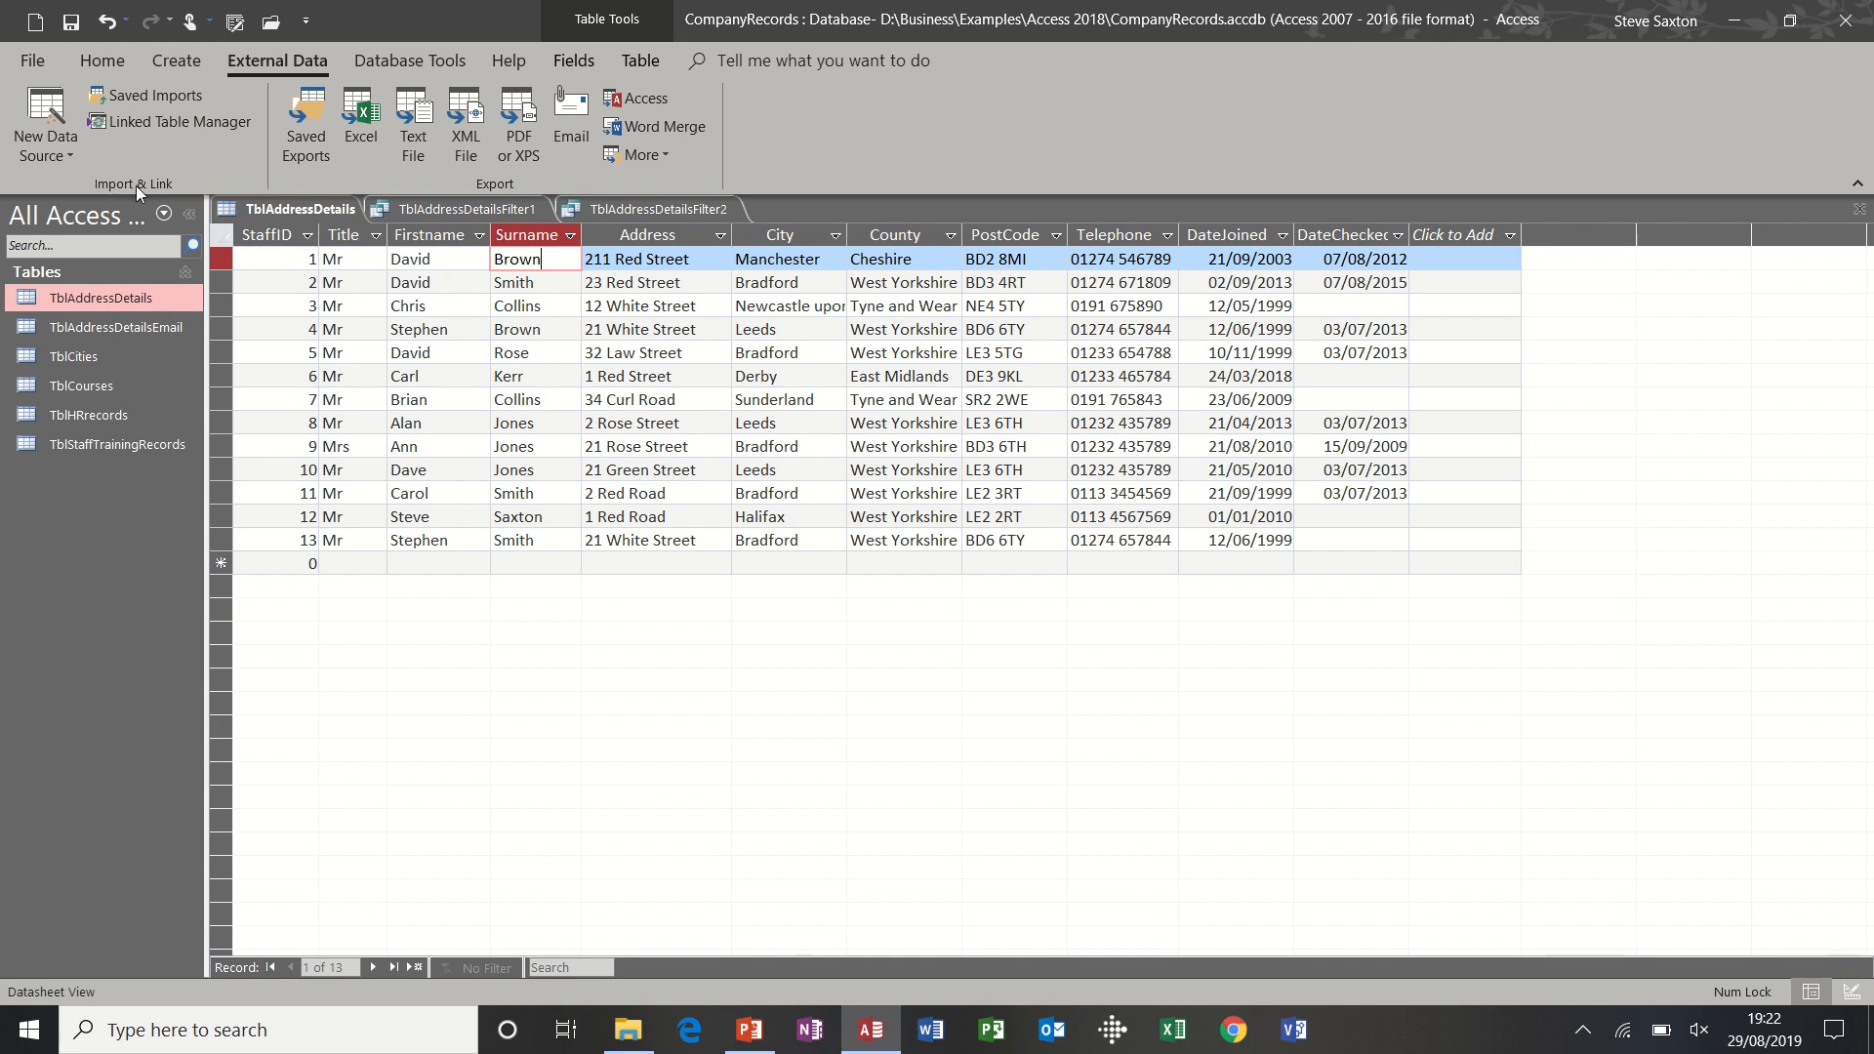
click(68, 154)
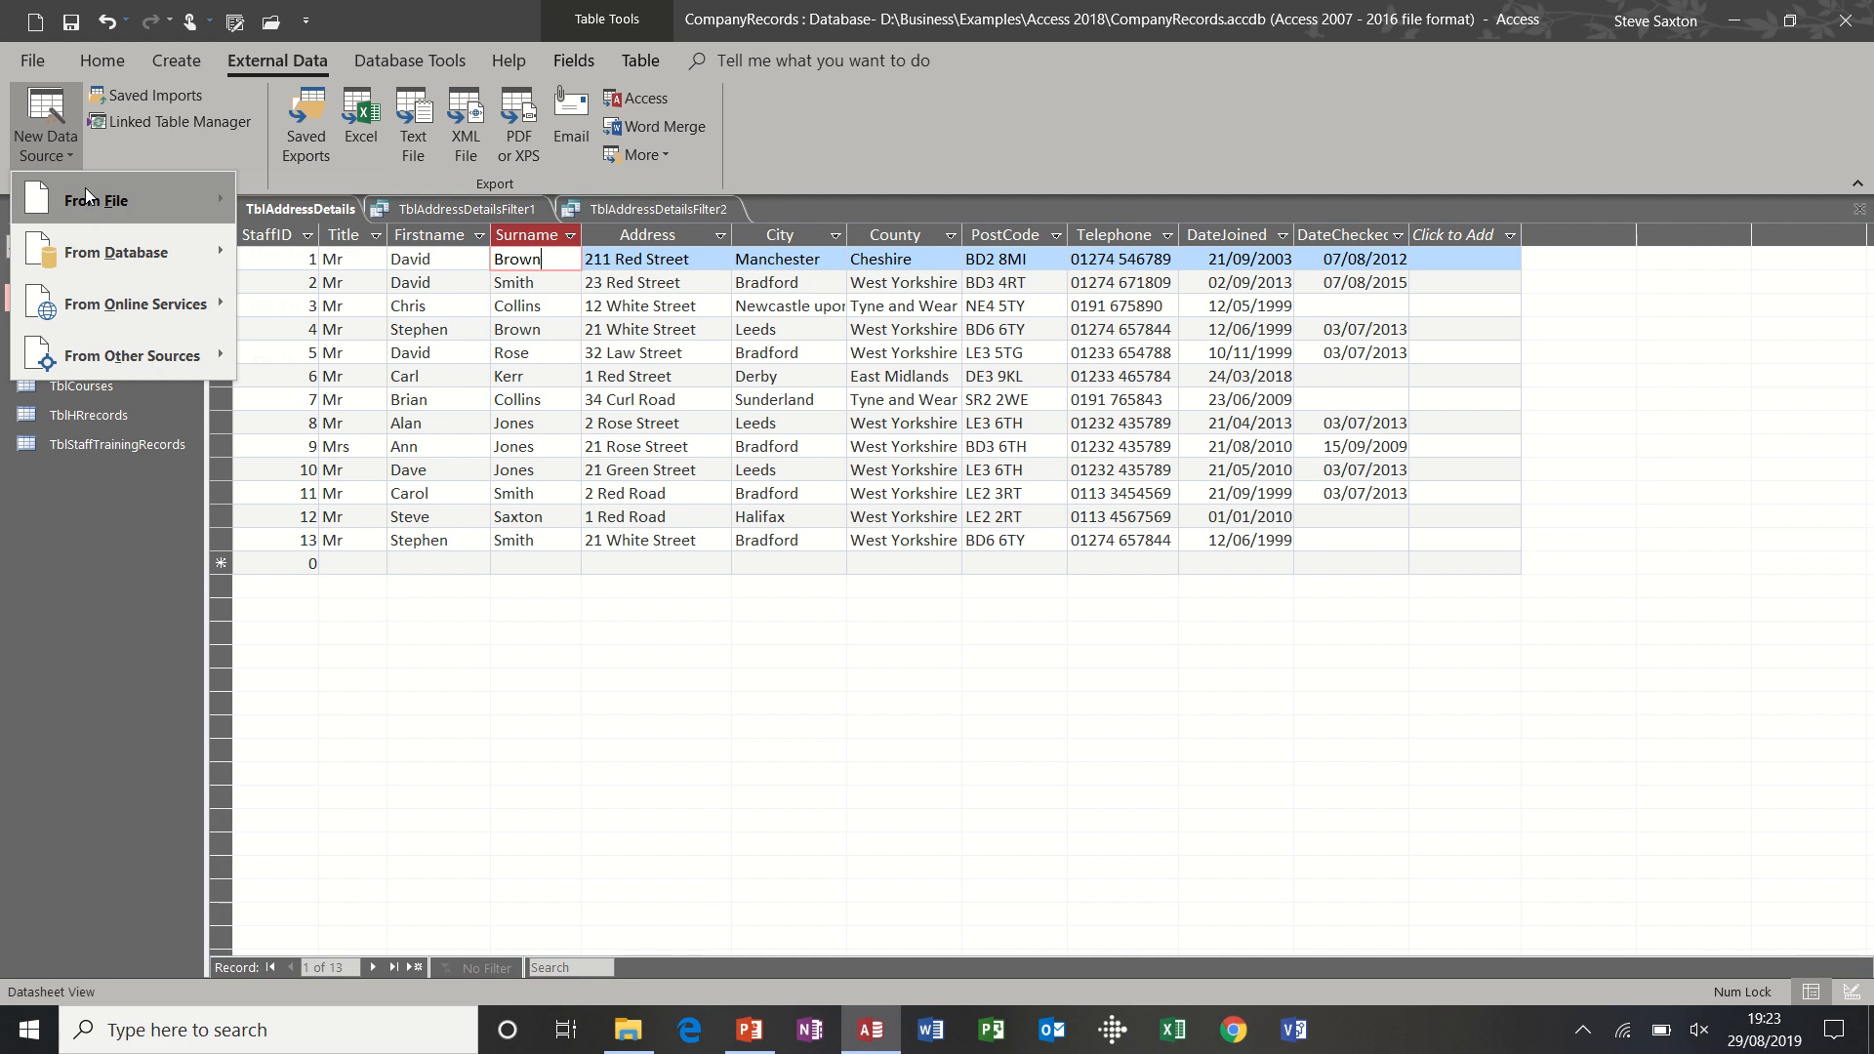
mouse_move(85, 188)
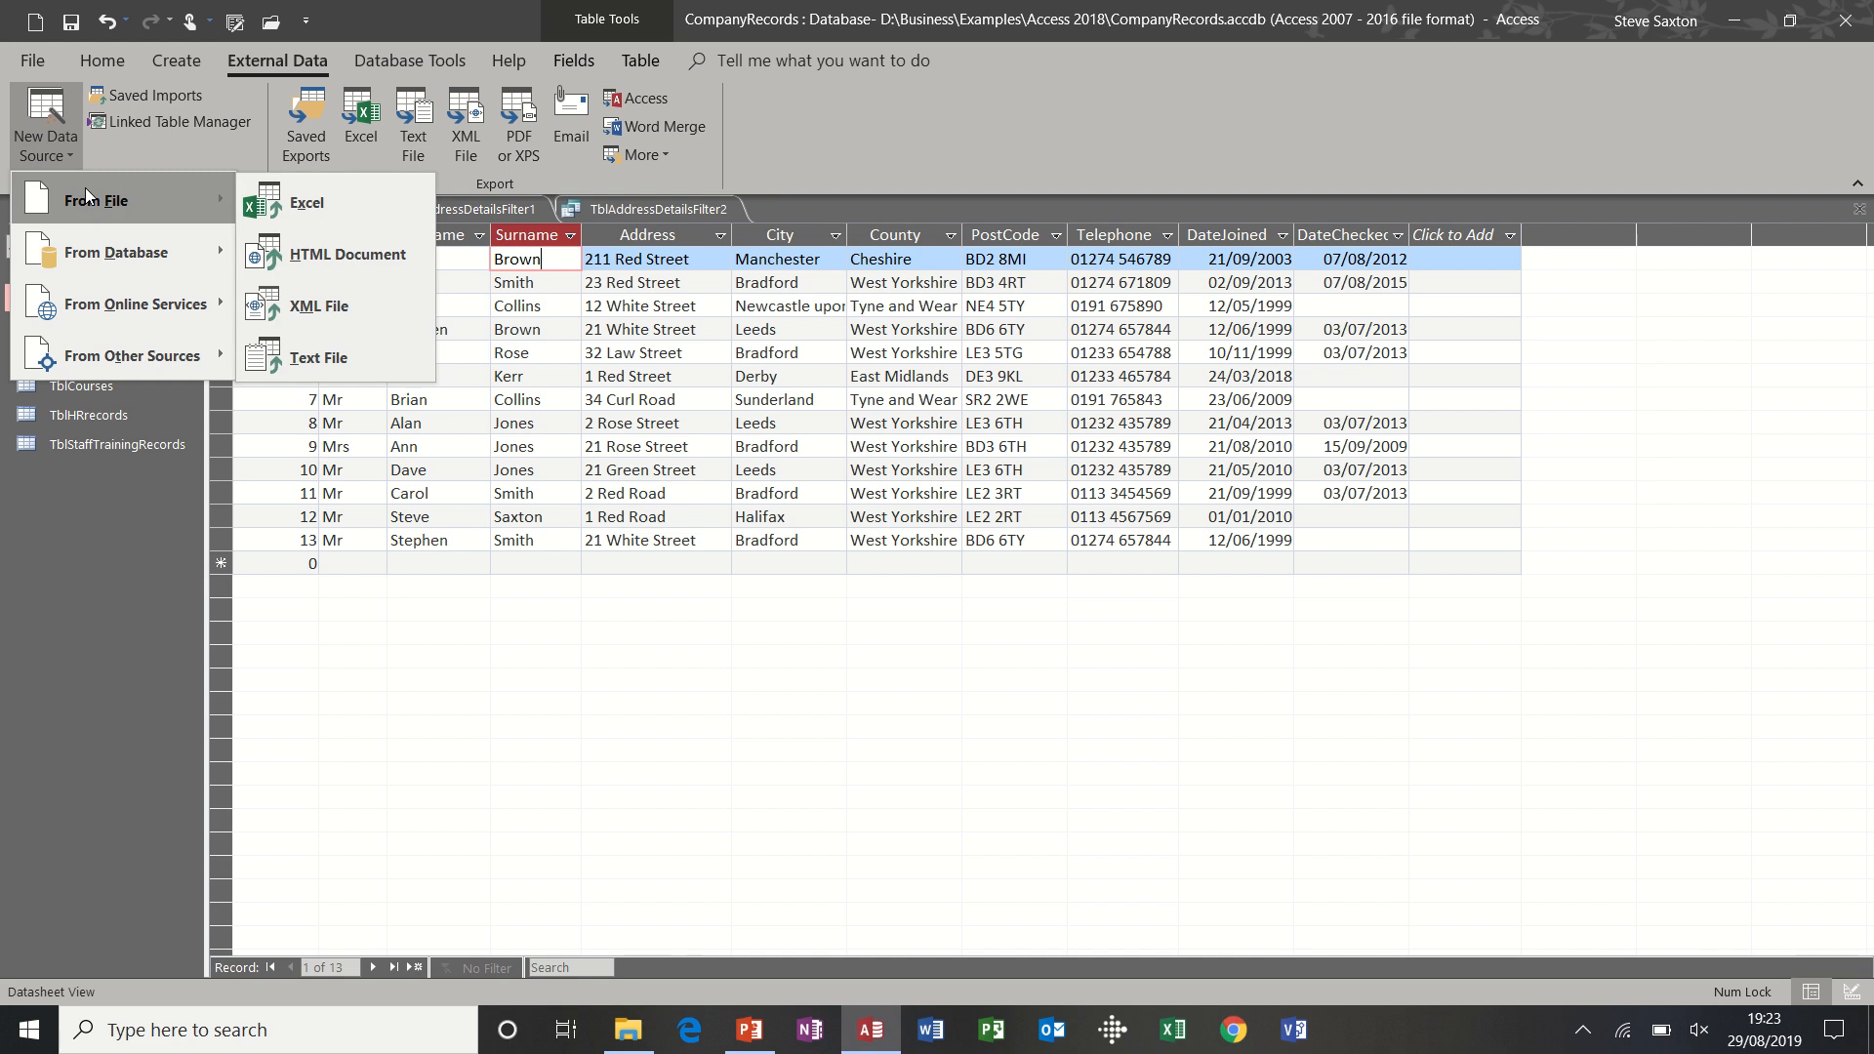
click(312, 211)
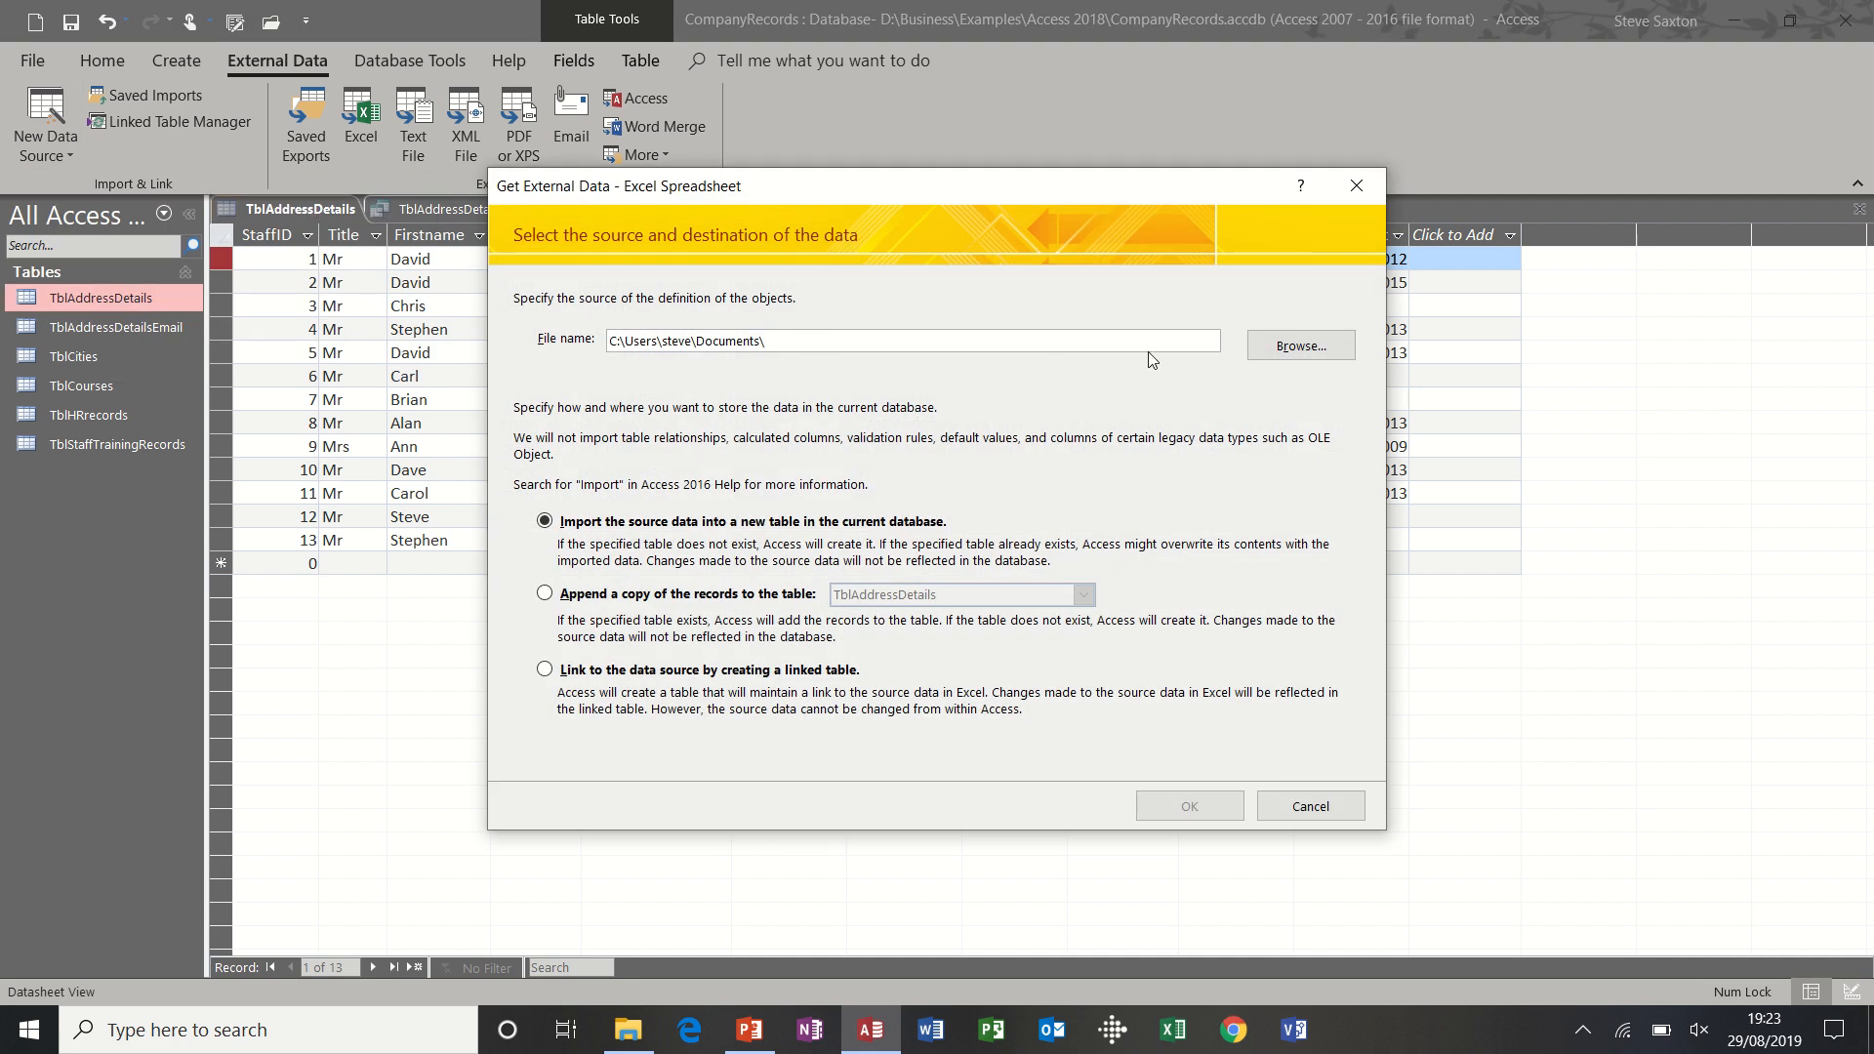
click(1274, 349)
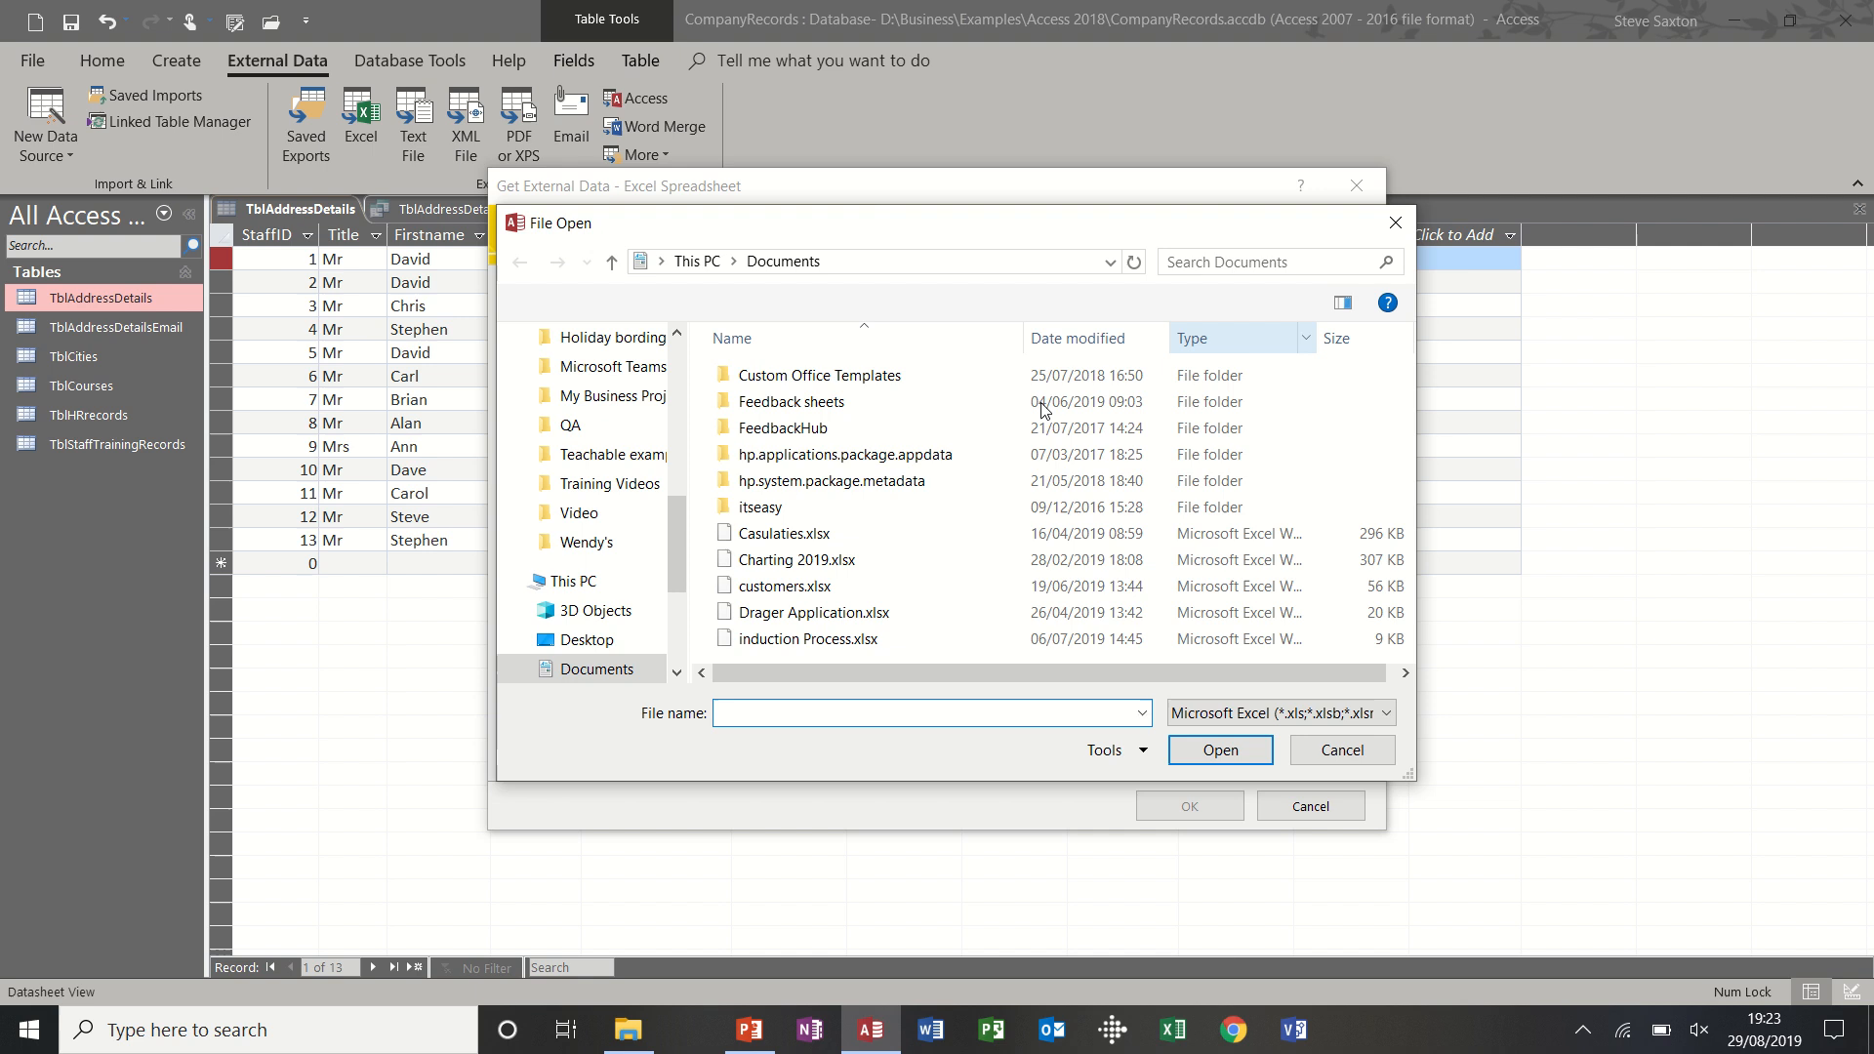
drag(677, 496, 681, 355)
click(617, 397)
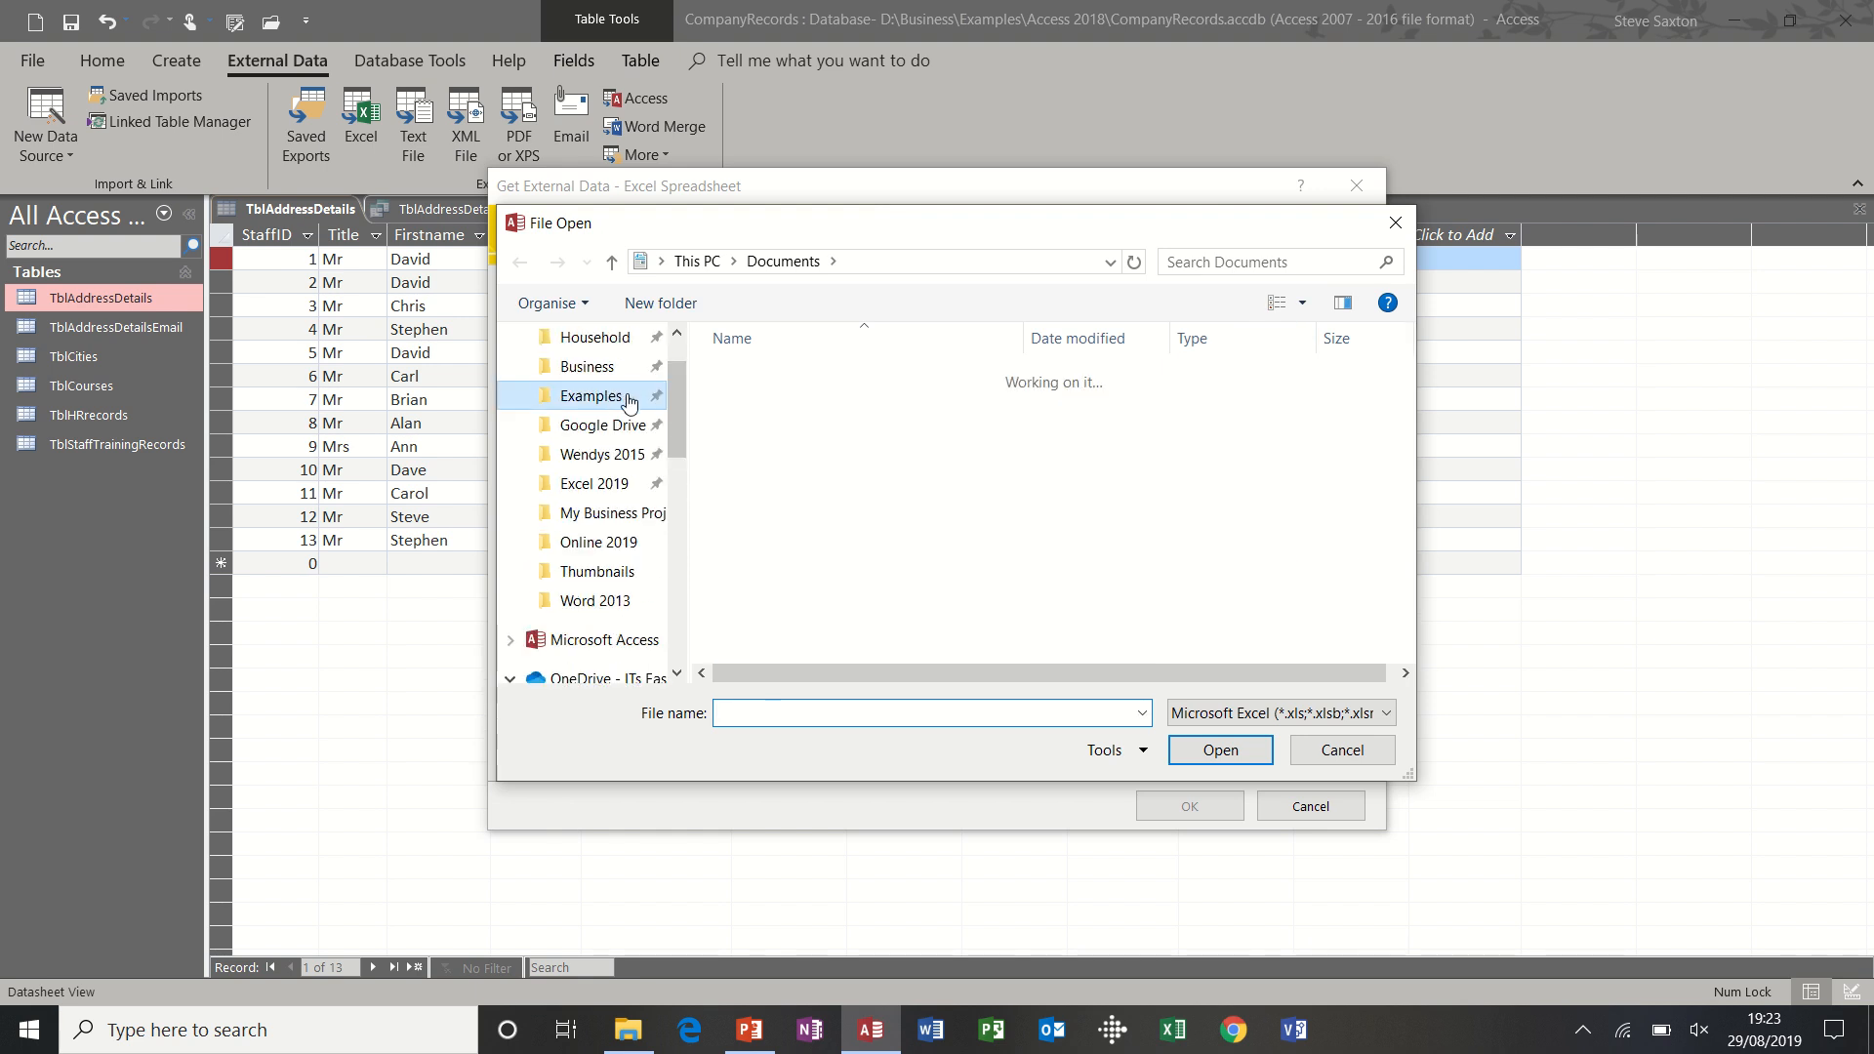
double_click(769, 435)
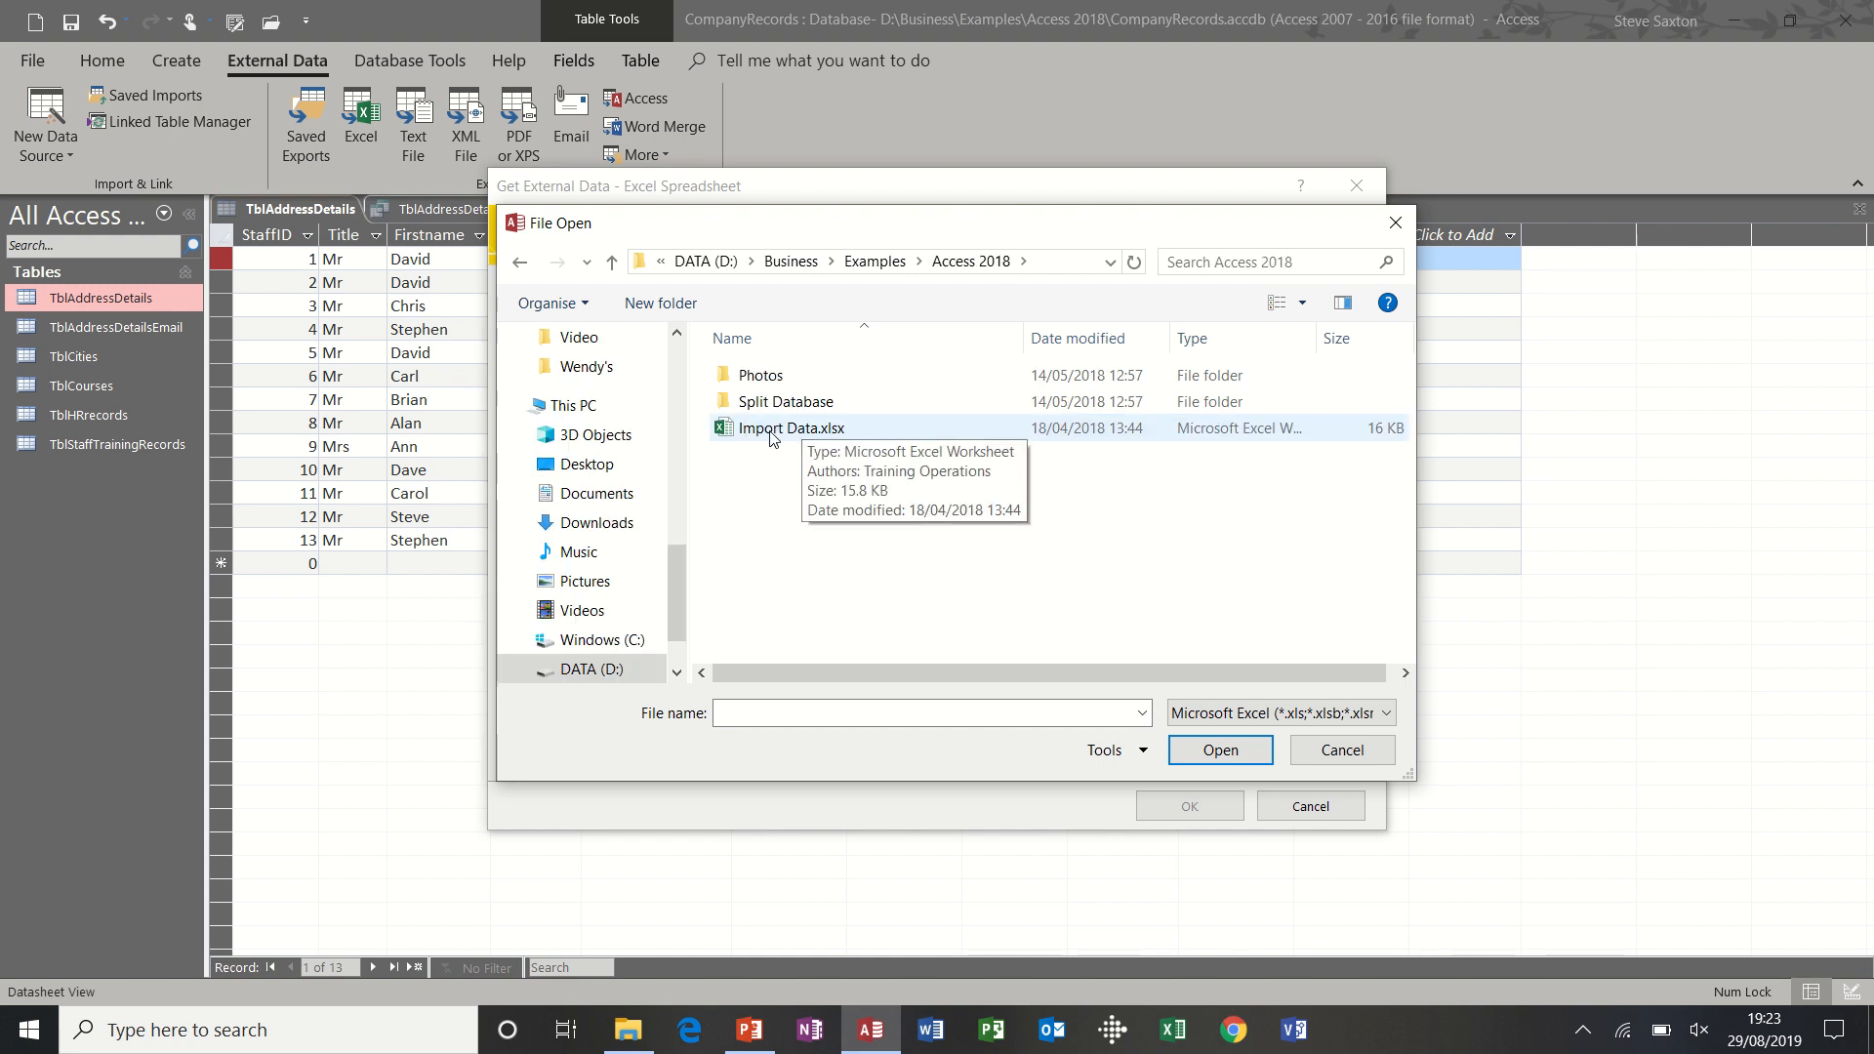
double_click(769, 435)
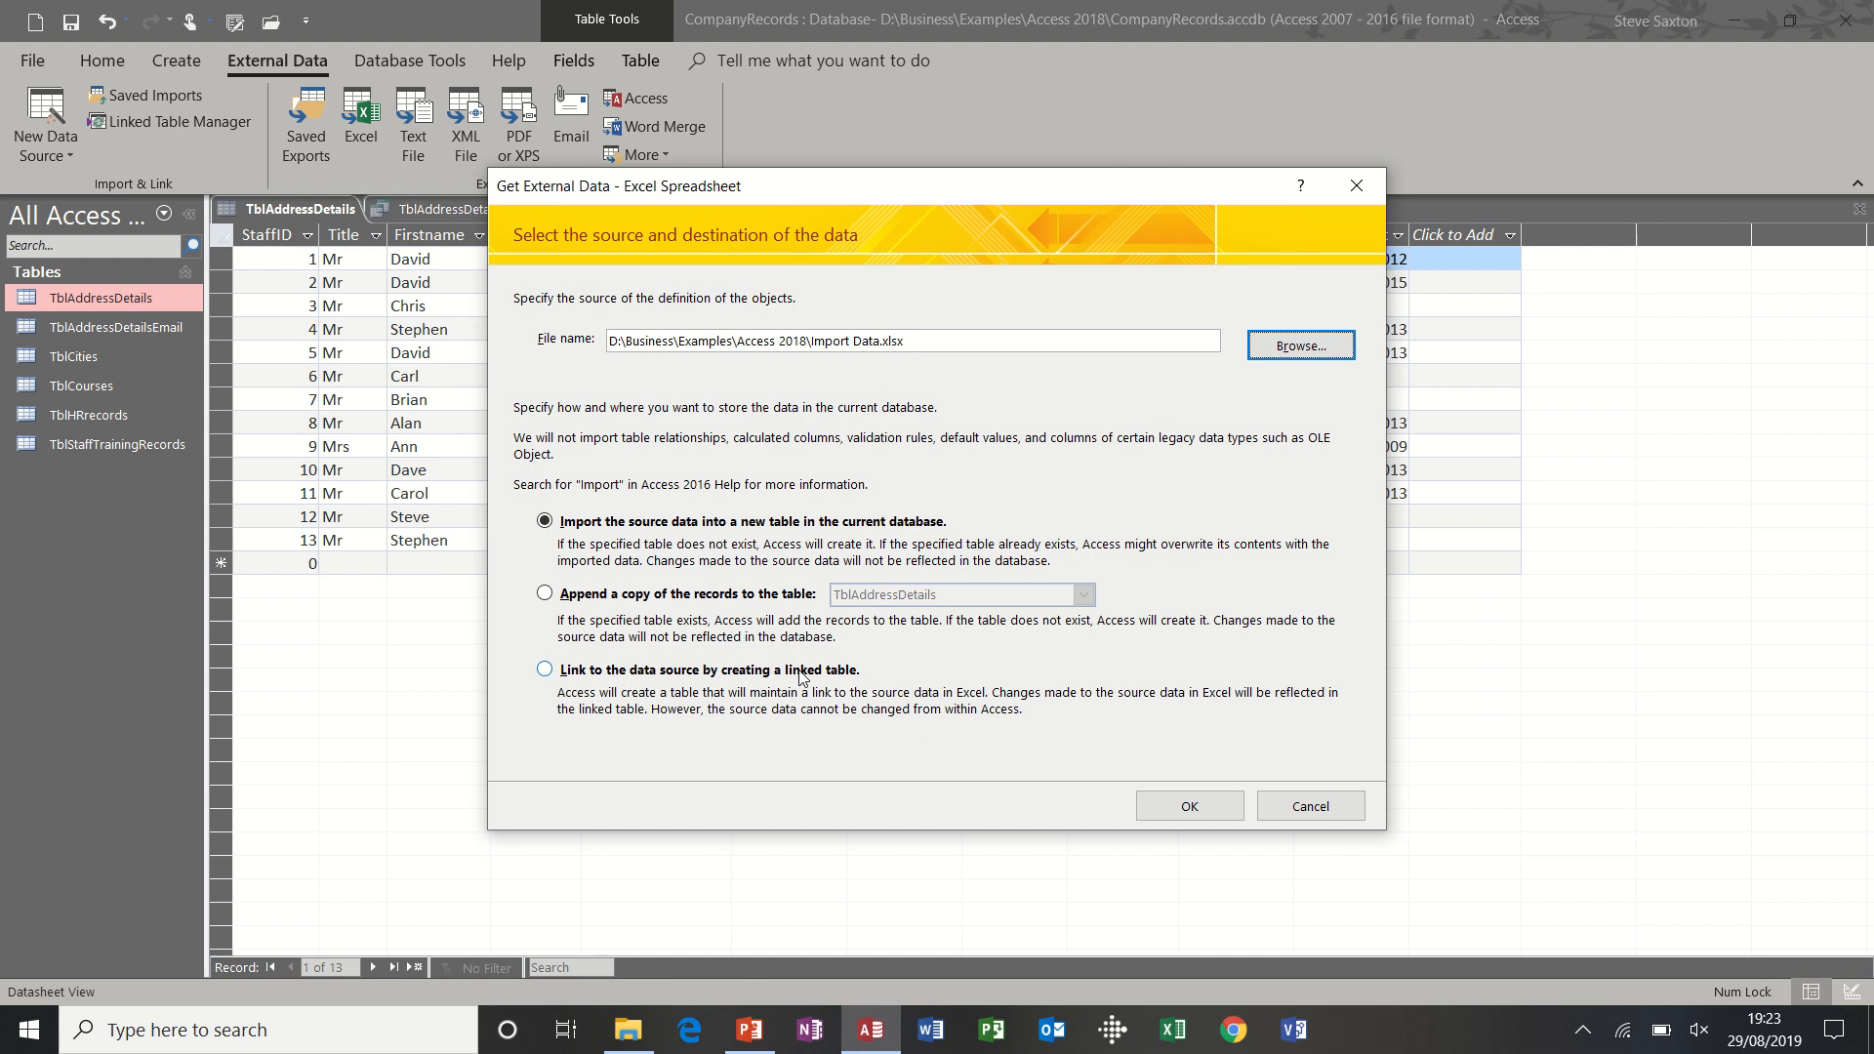
- Import the Staff Training worksheet into a new table, using its first row as column headings
click(1191, 808)
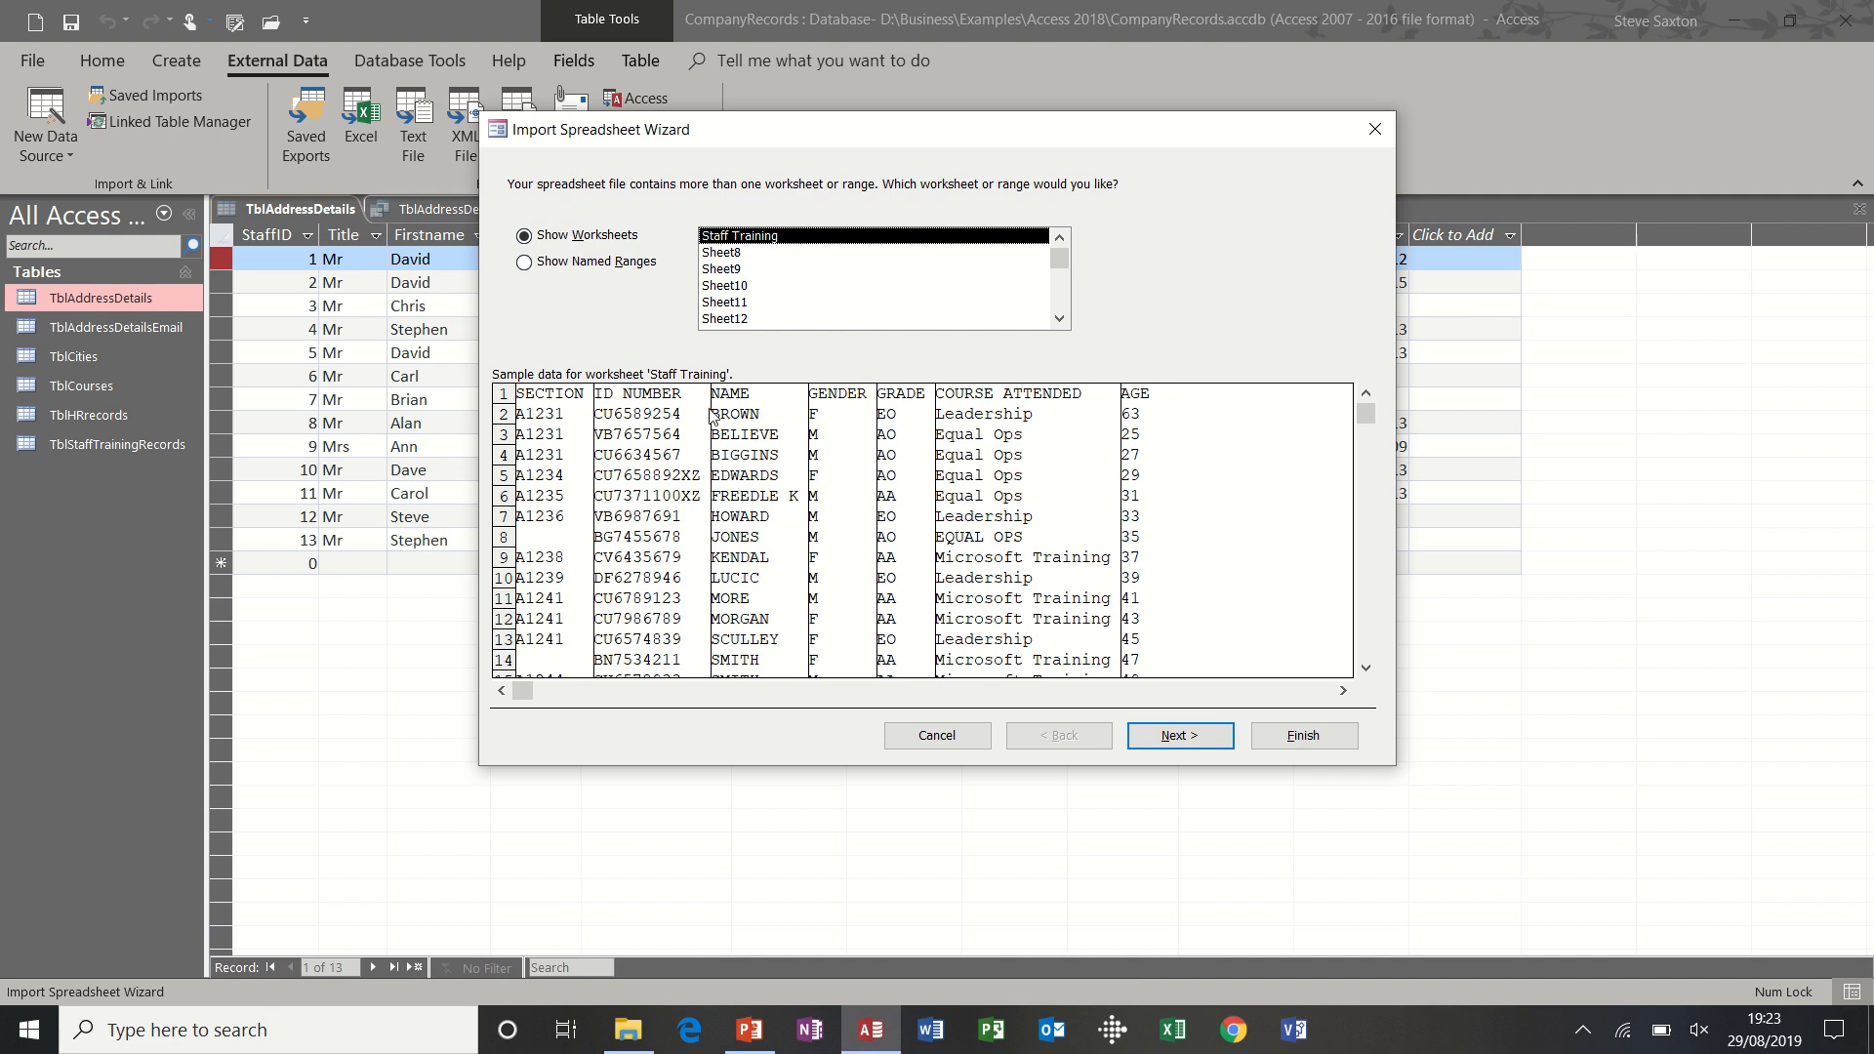
click(1180, 740)
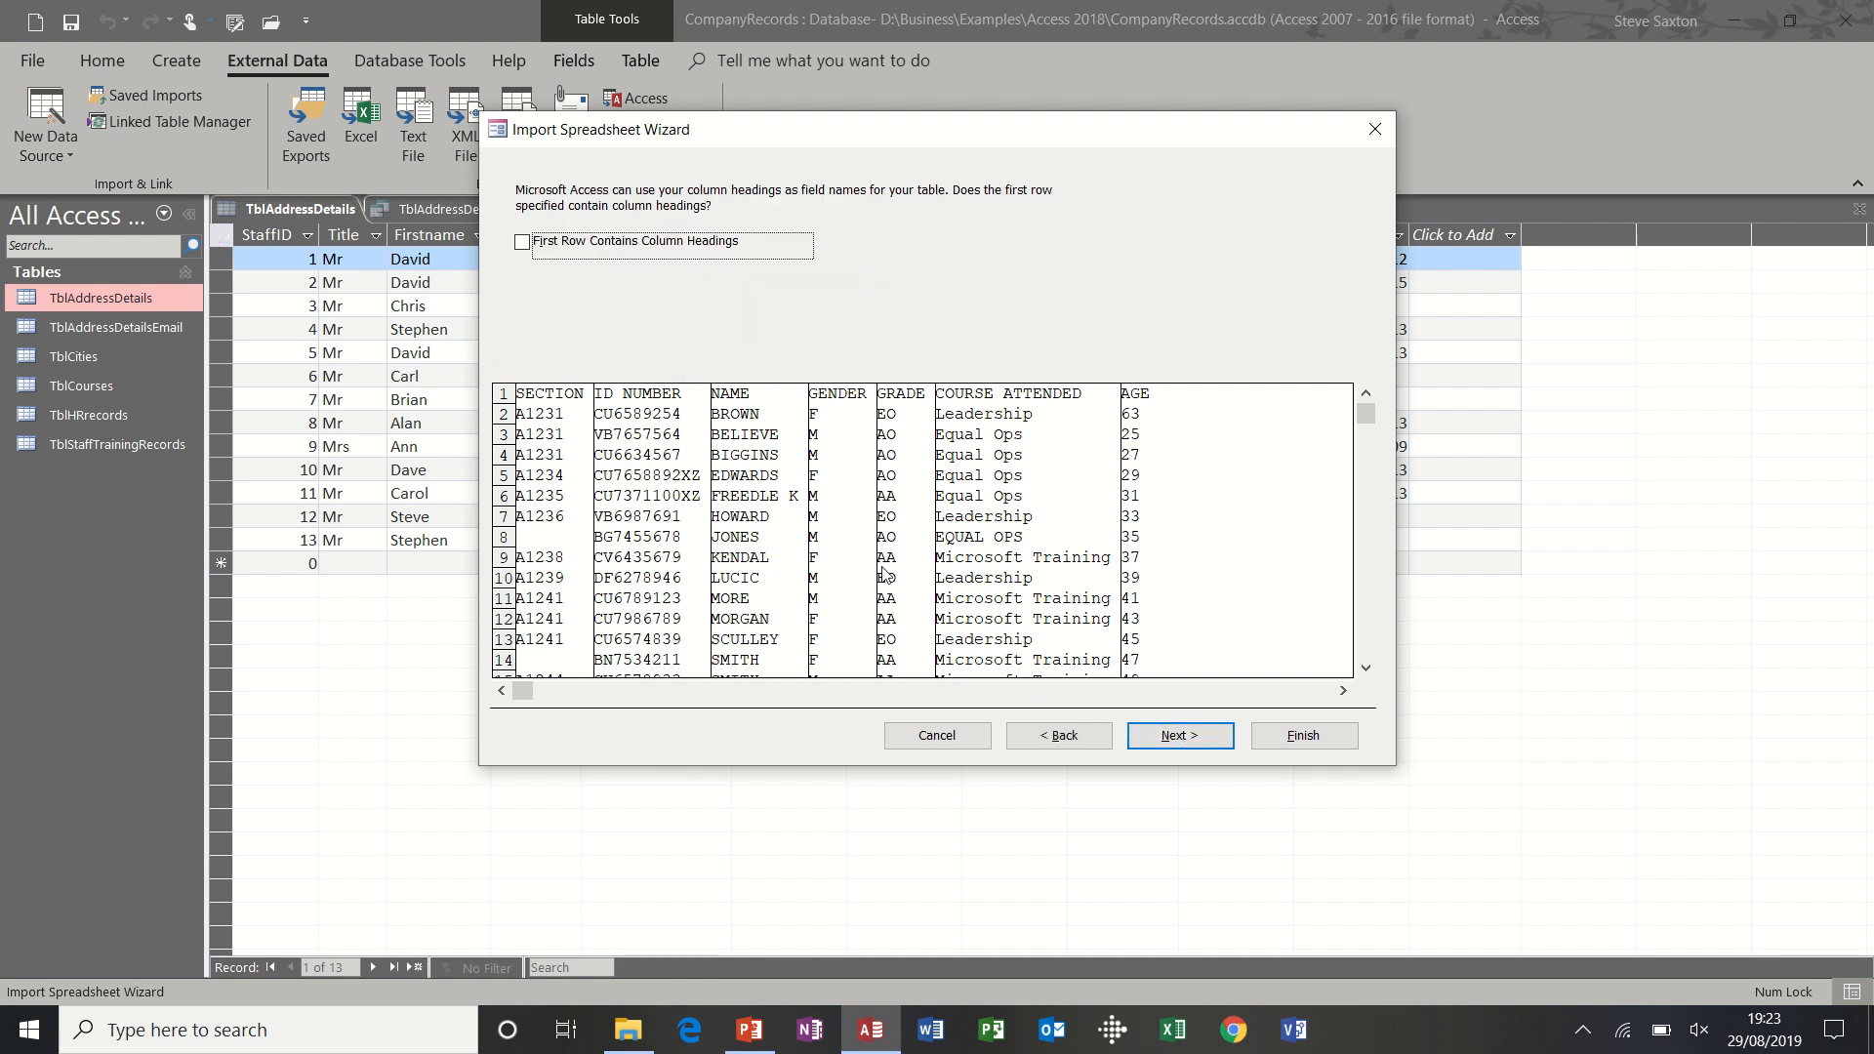
click(548, 249)
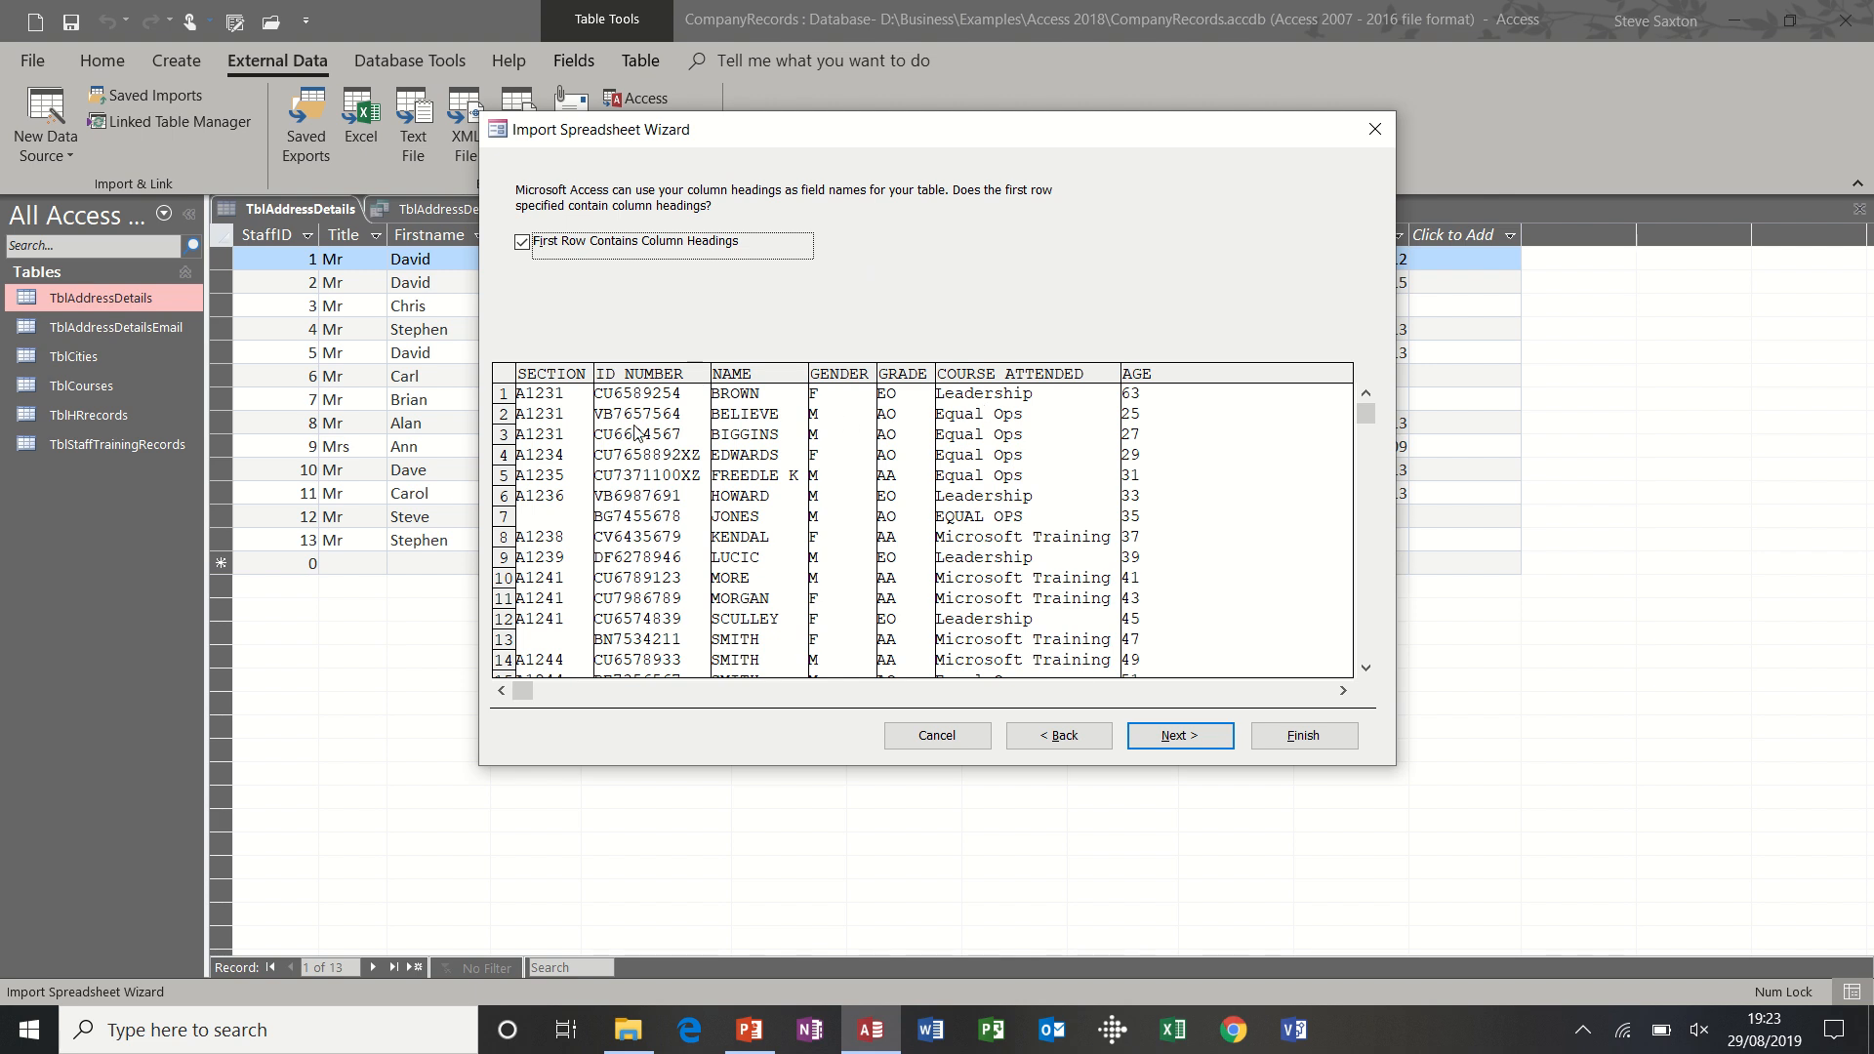
click(1158, 735)
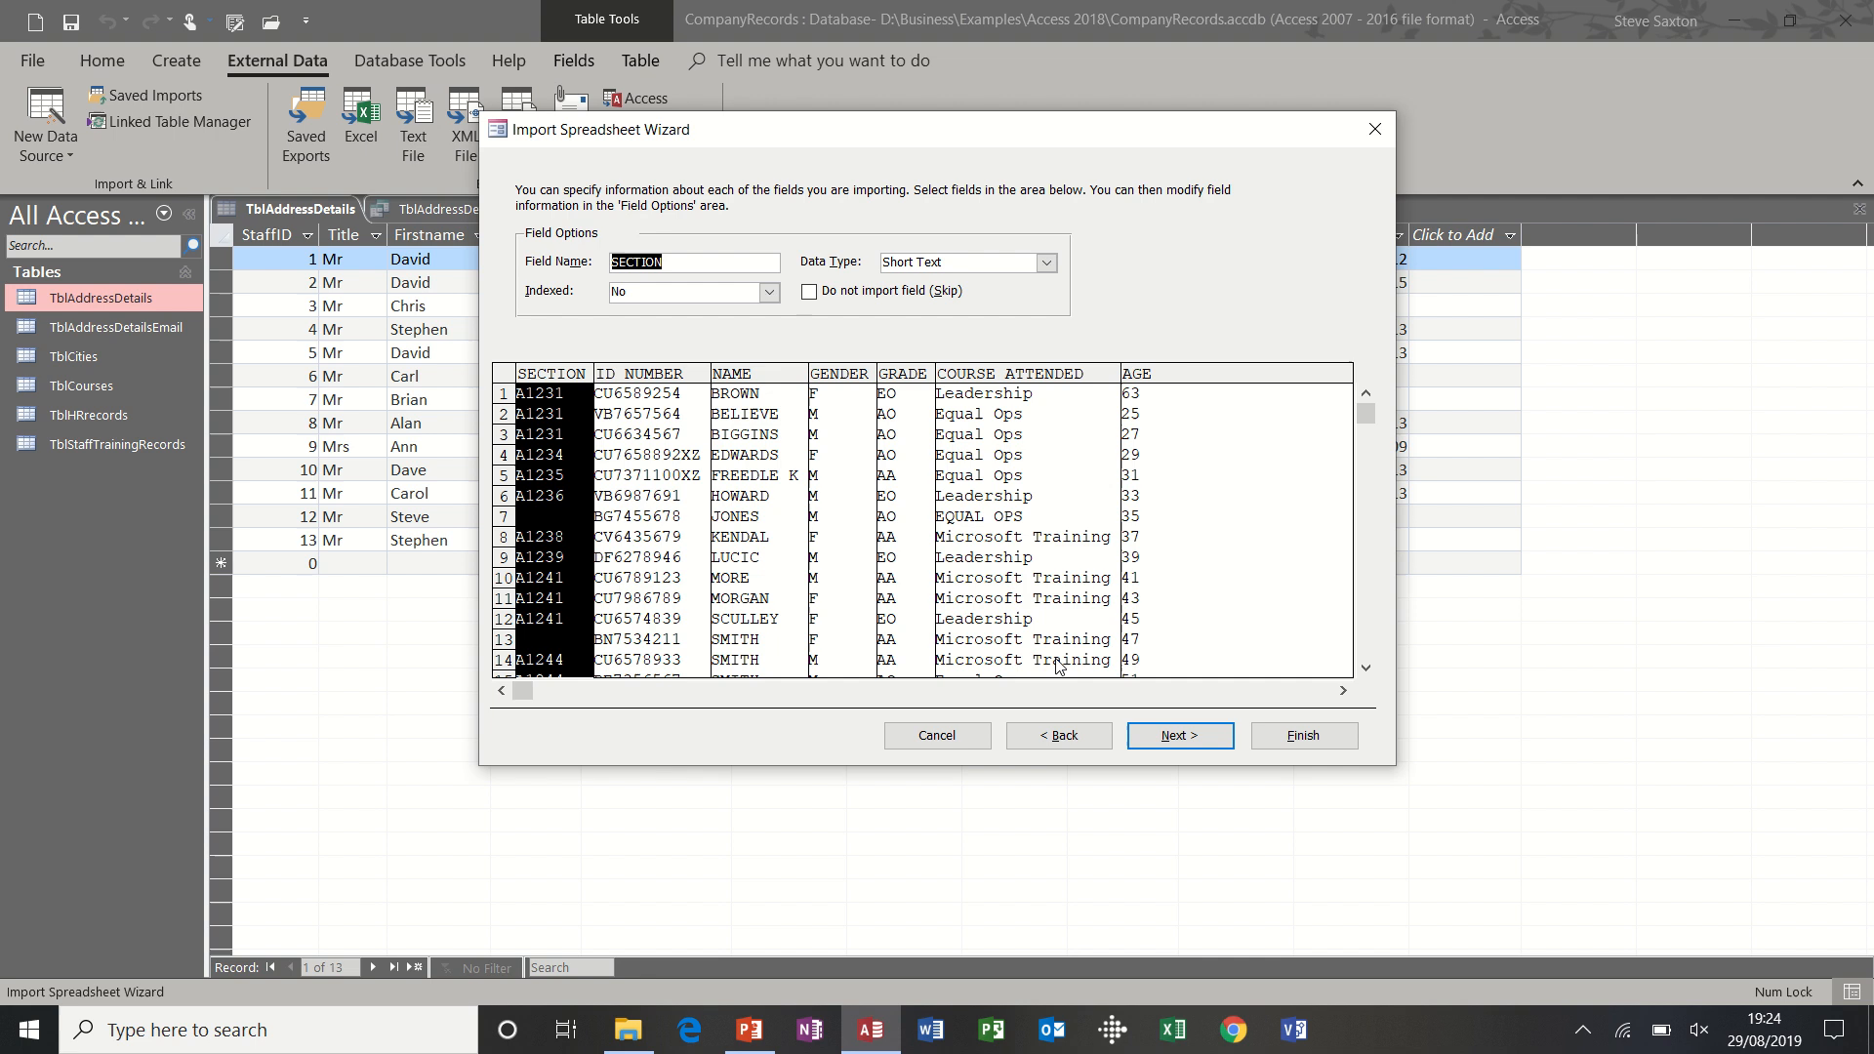
- Accept the default field options for the import and choose no primary key
click(1179, 742)
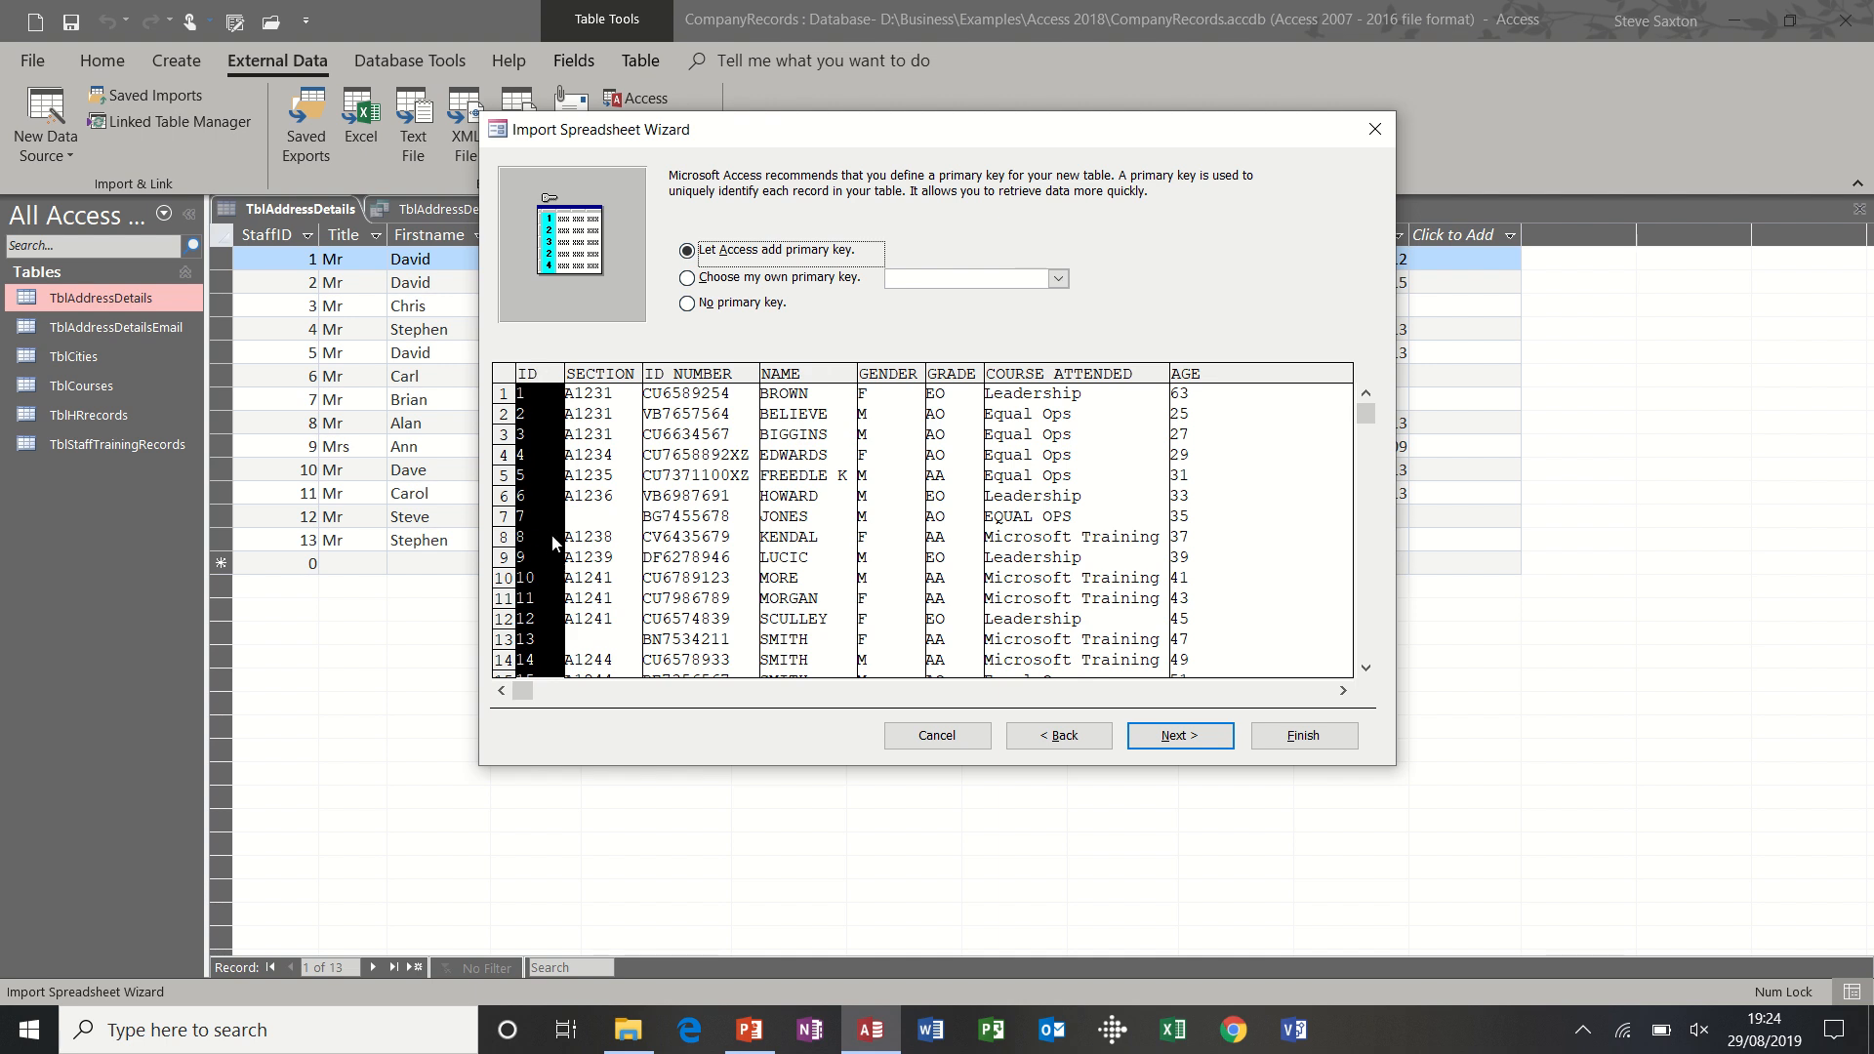
click(687, 304)
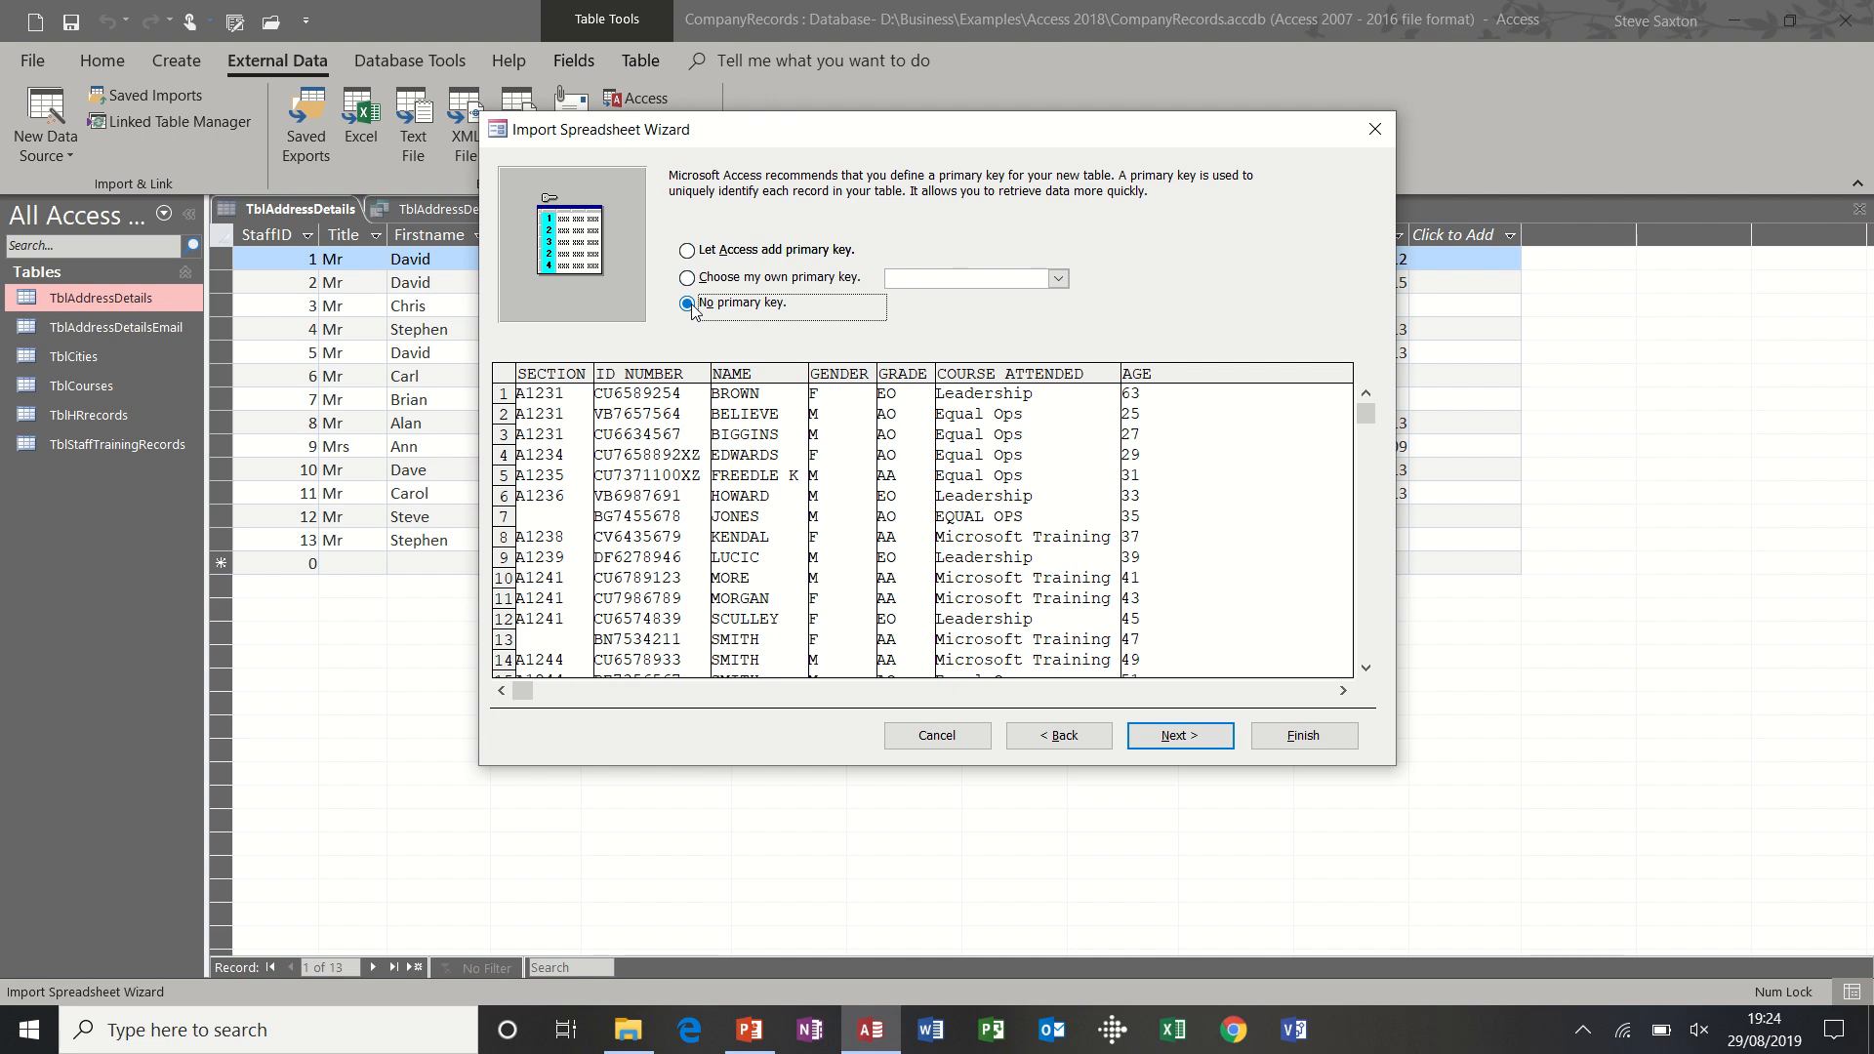
click(1188, 739)
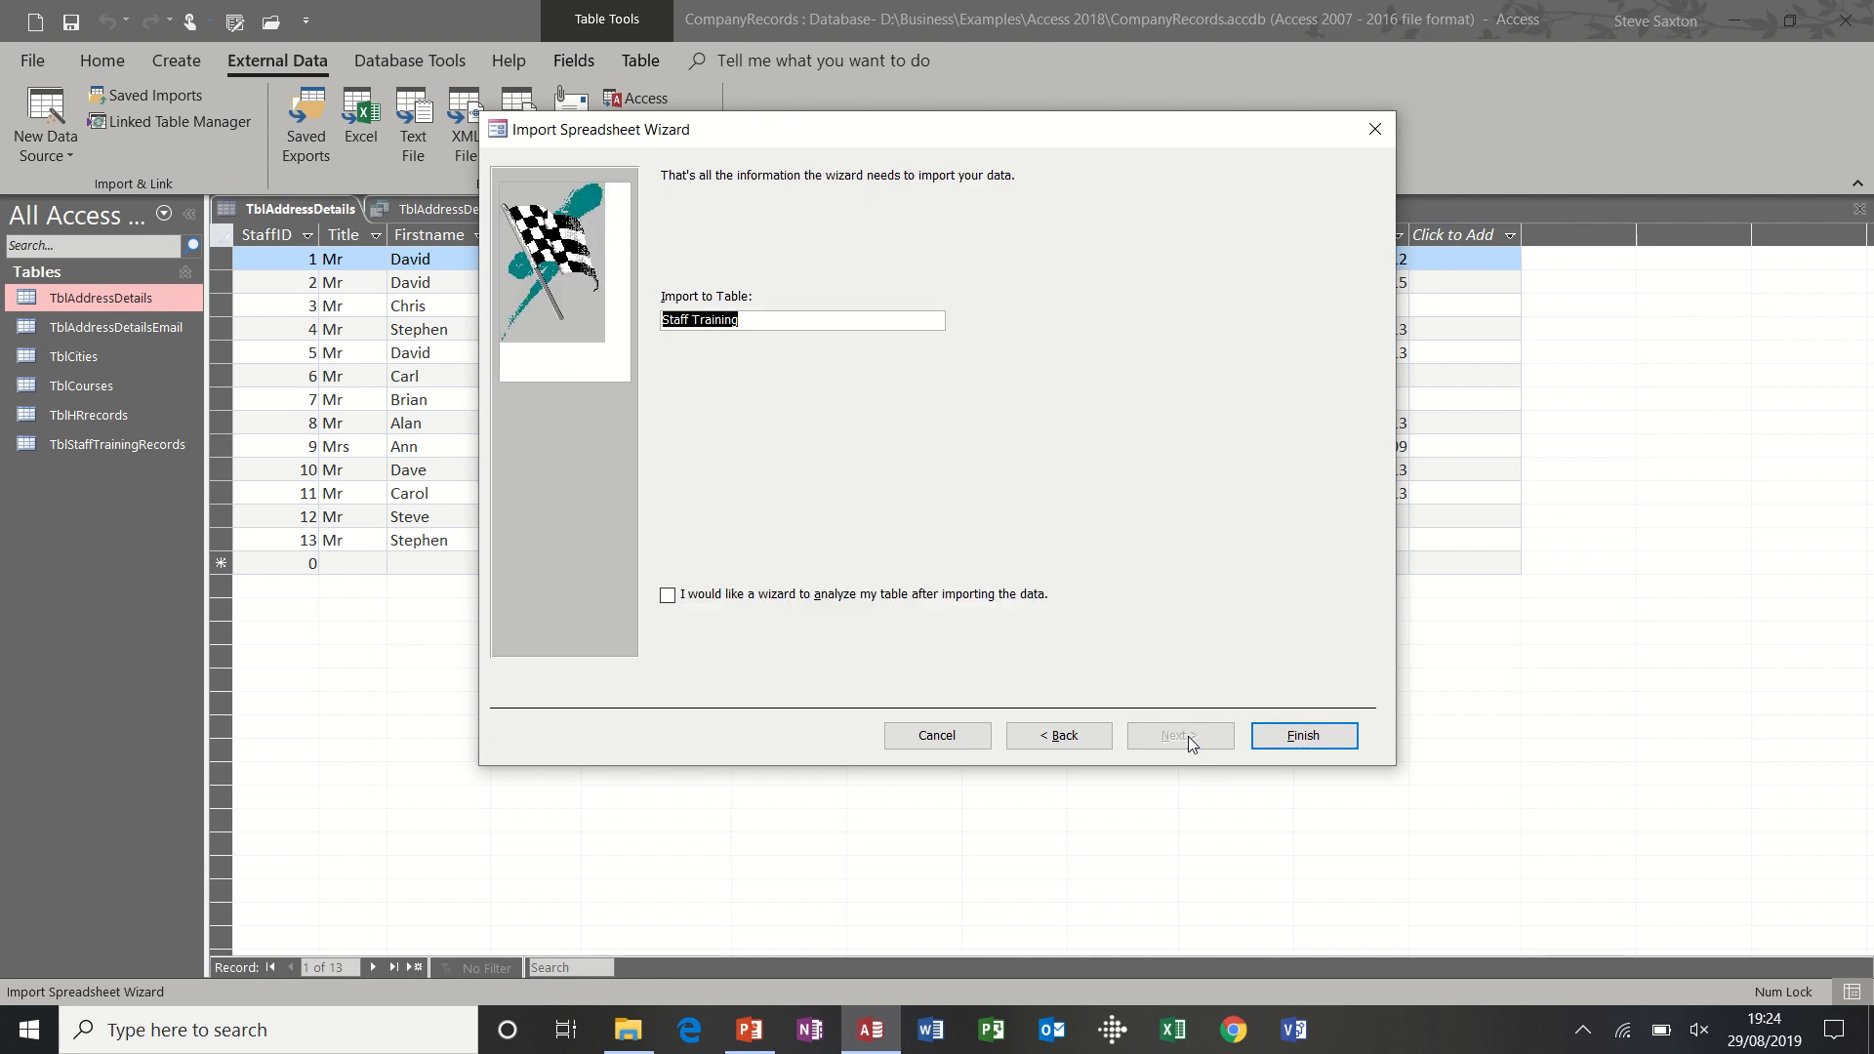
- Name the destination table TblStaffTraining and finish the import without saving the import steps
click(696, 319)
key(BackSpace)
click(664, 320)
text(Tbl)
click(1290, 739)
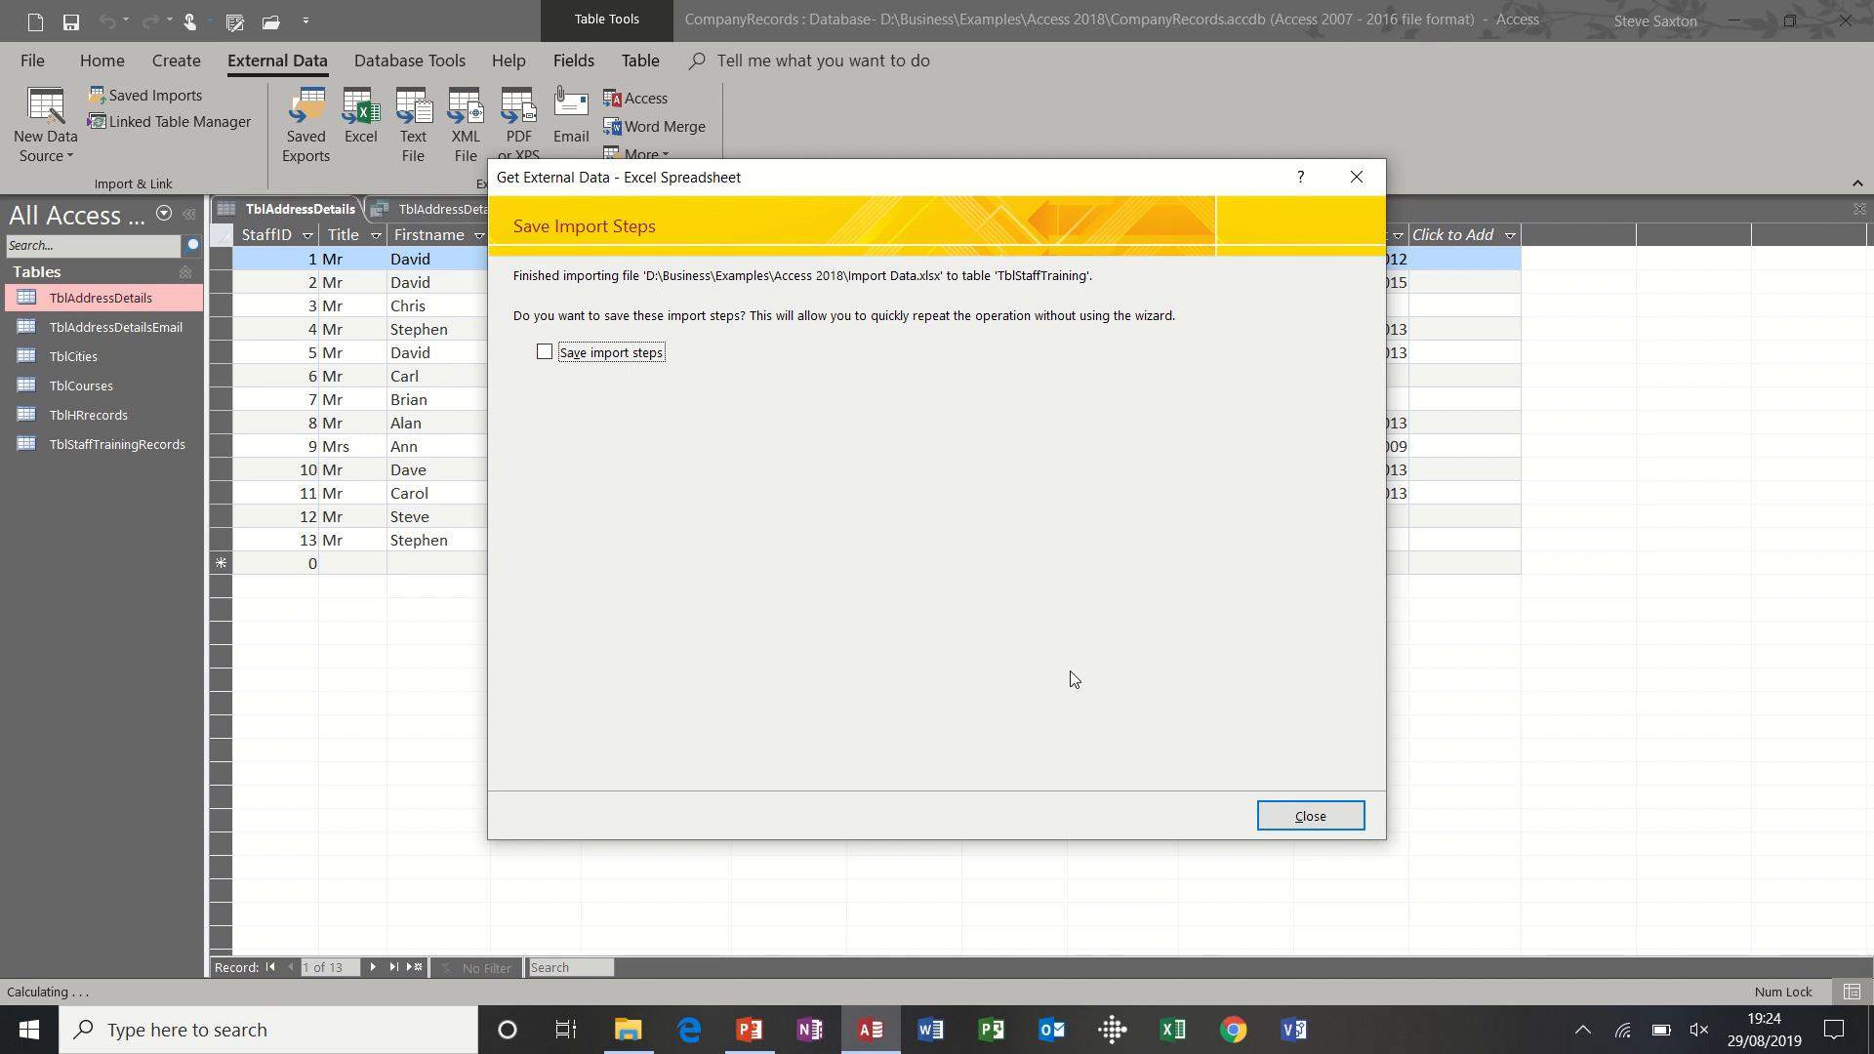
click(1293, 820)
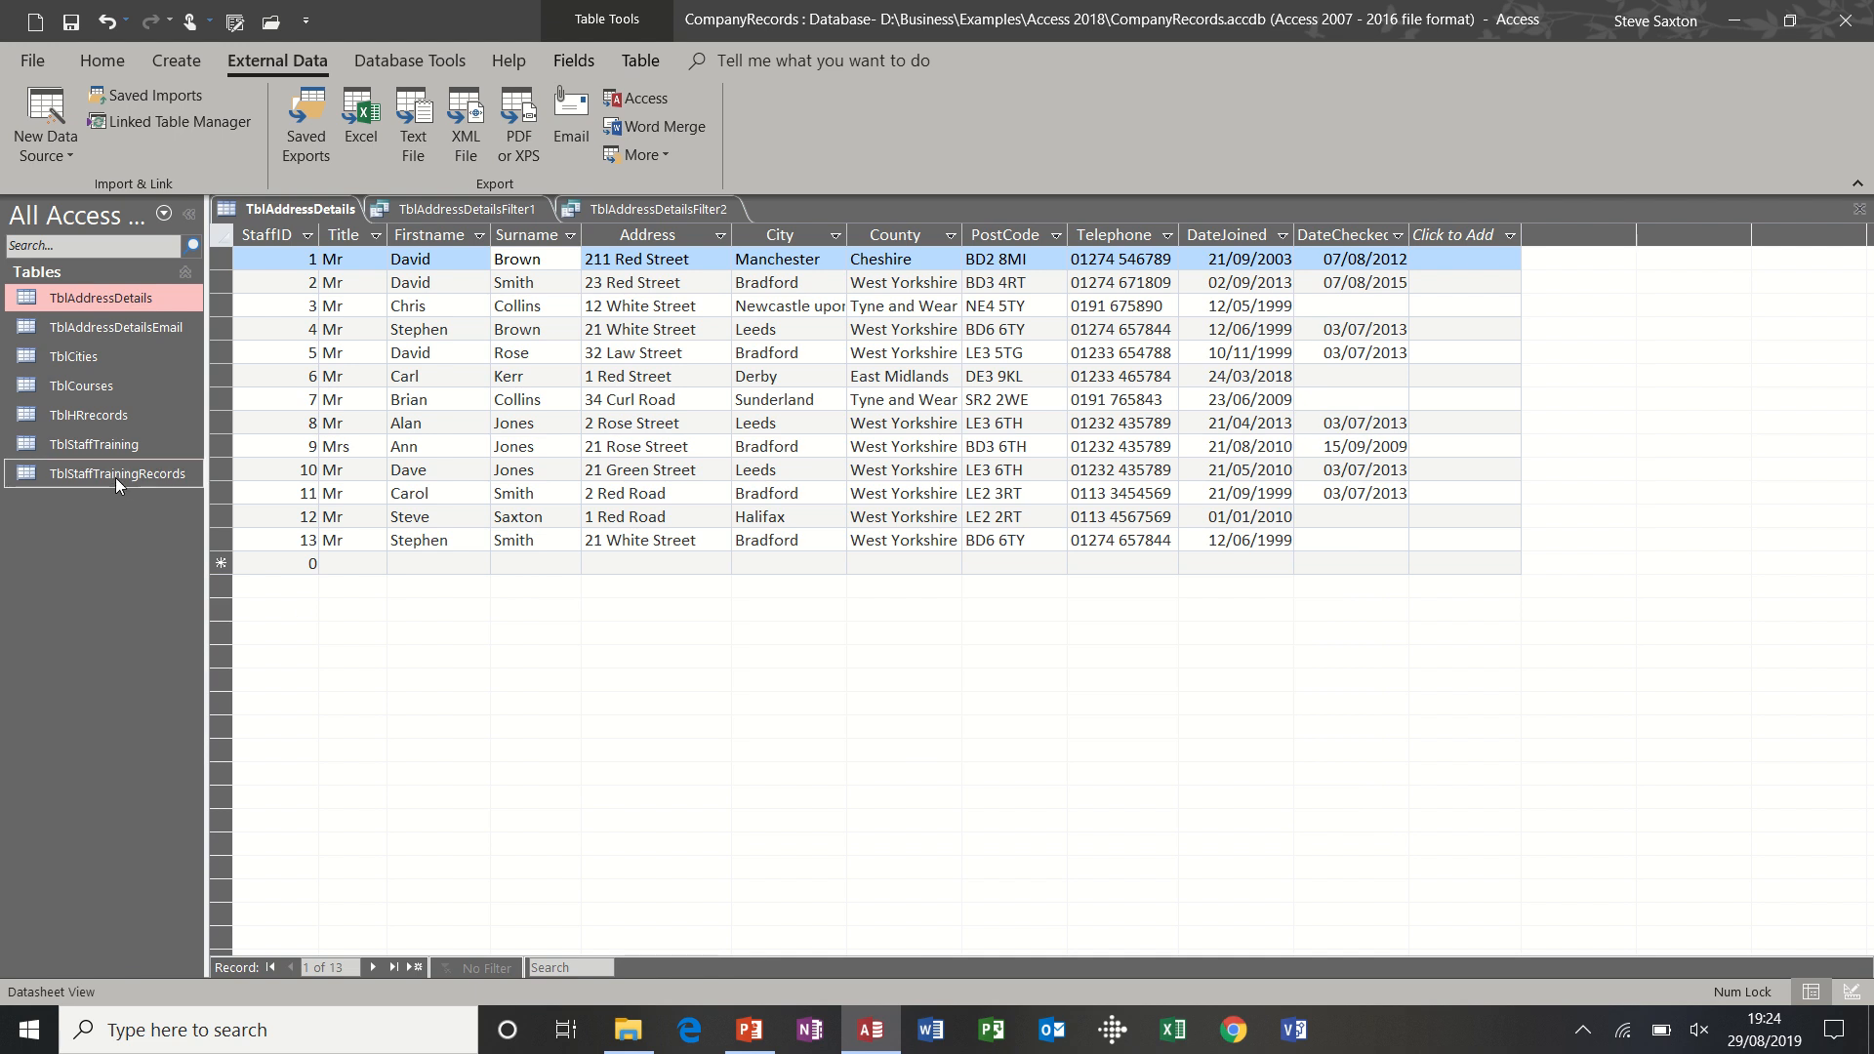
- Open the TblStaffTrainingRecords table and the newly imported TblStaffTraining table to view their records
double_click(116, 475)
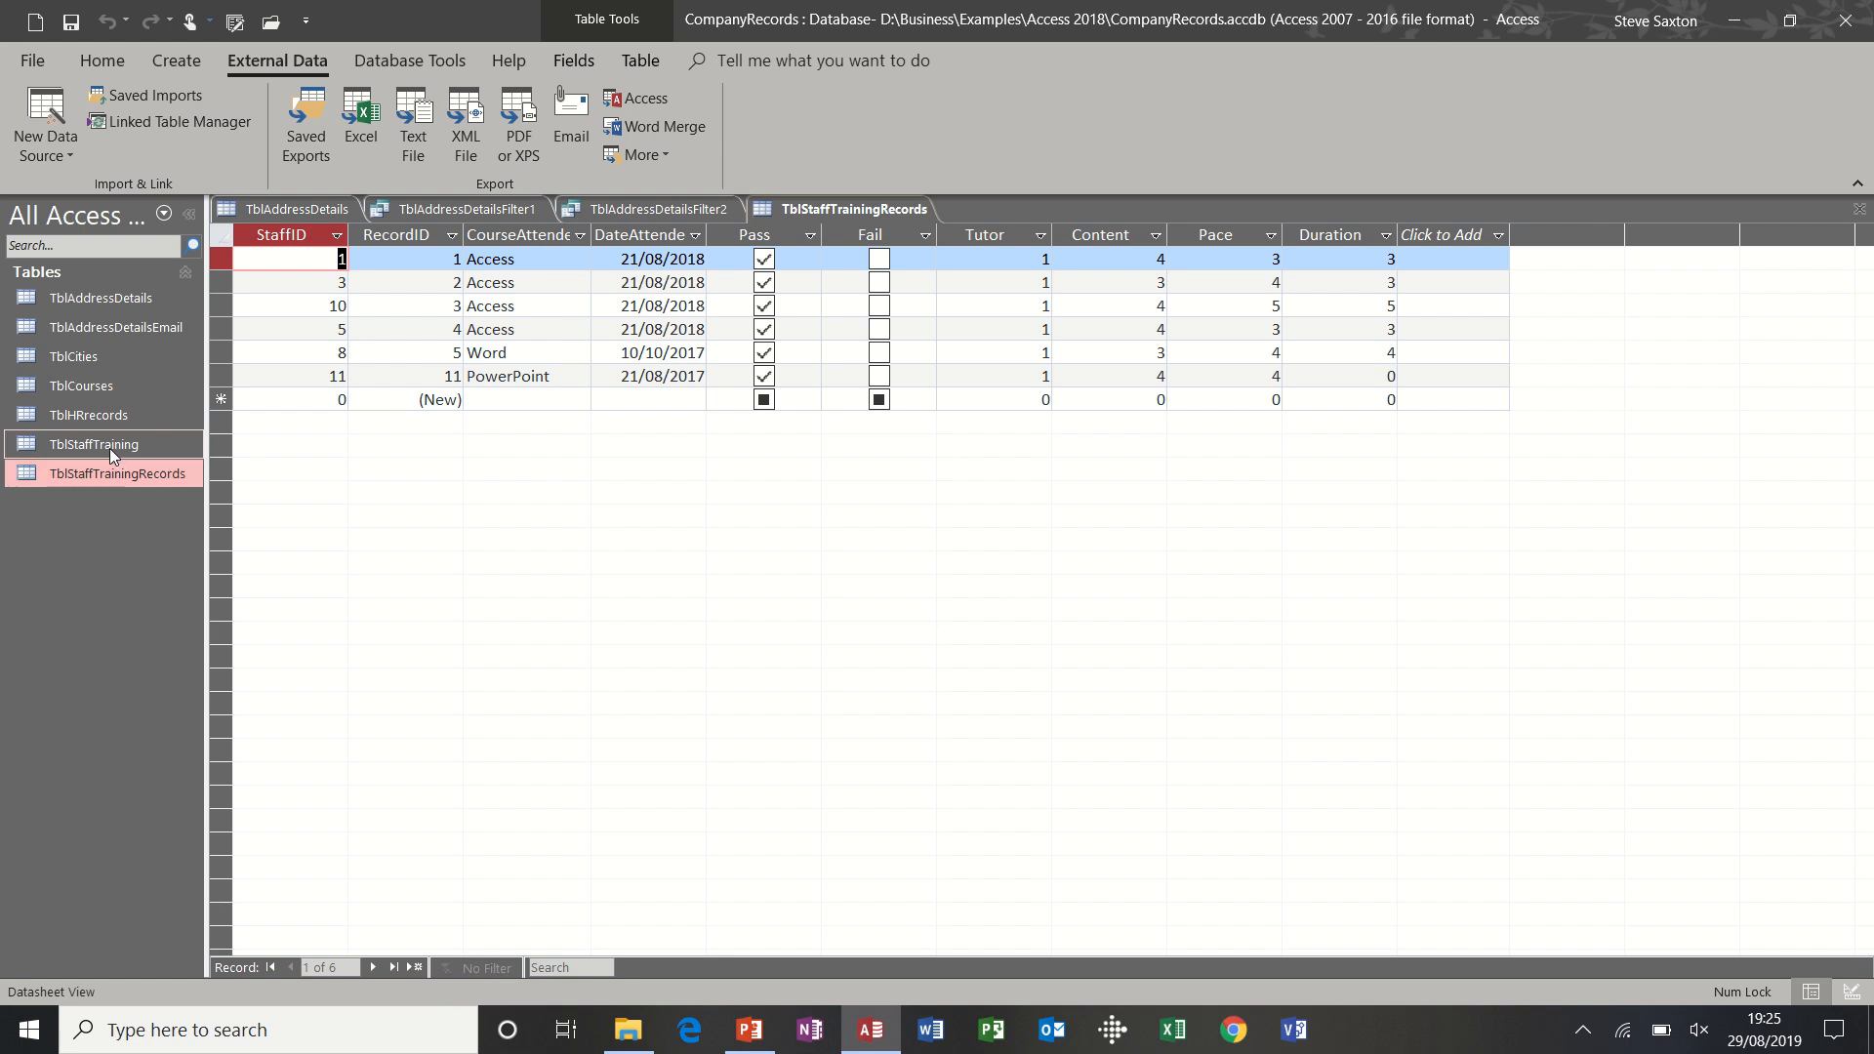
click(108, 443)
double_click(108, 443)
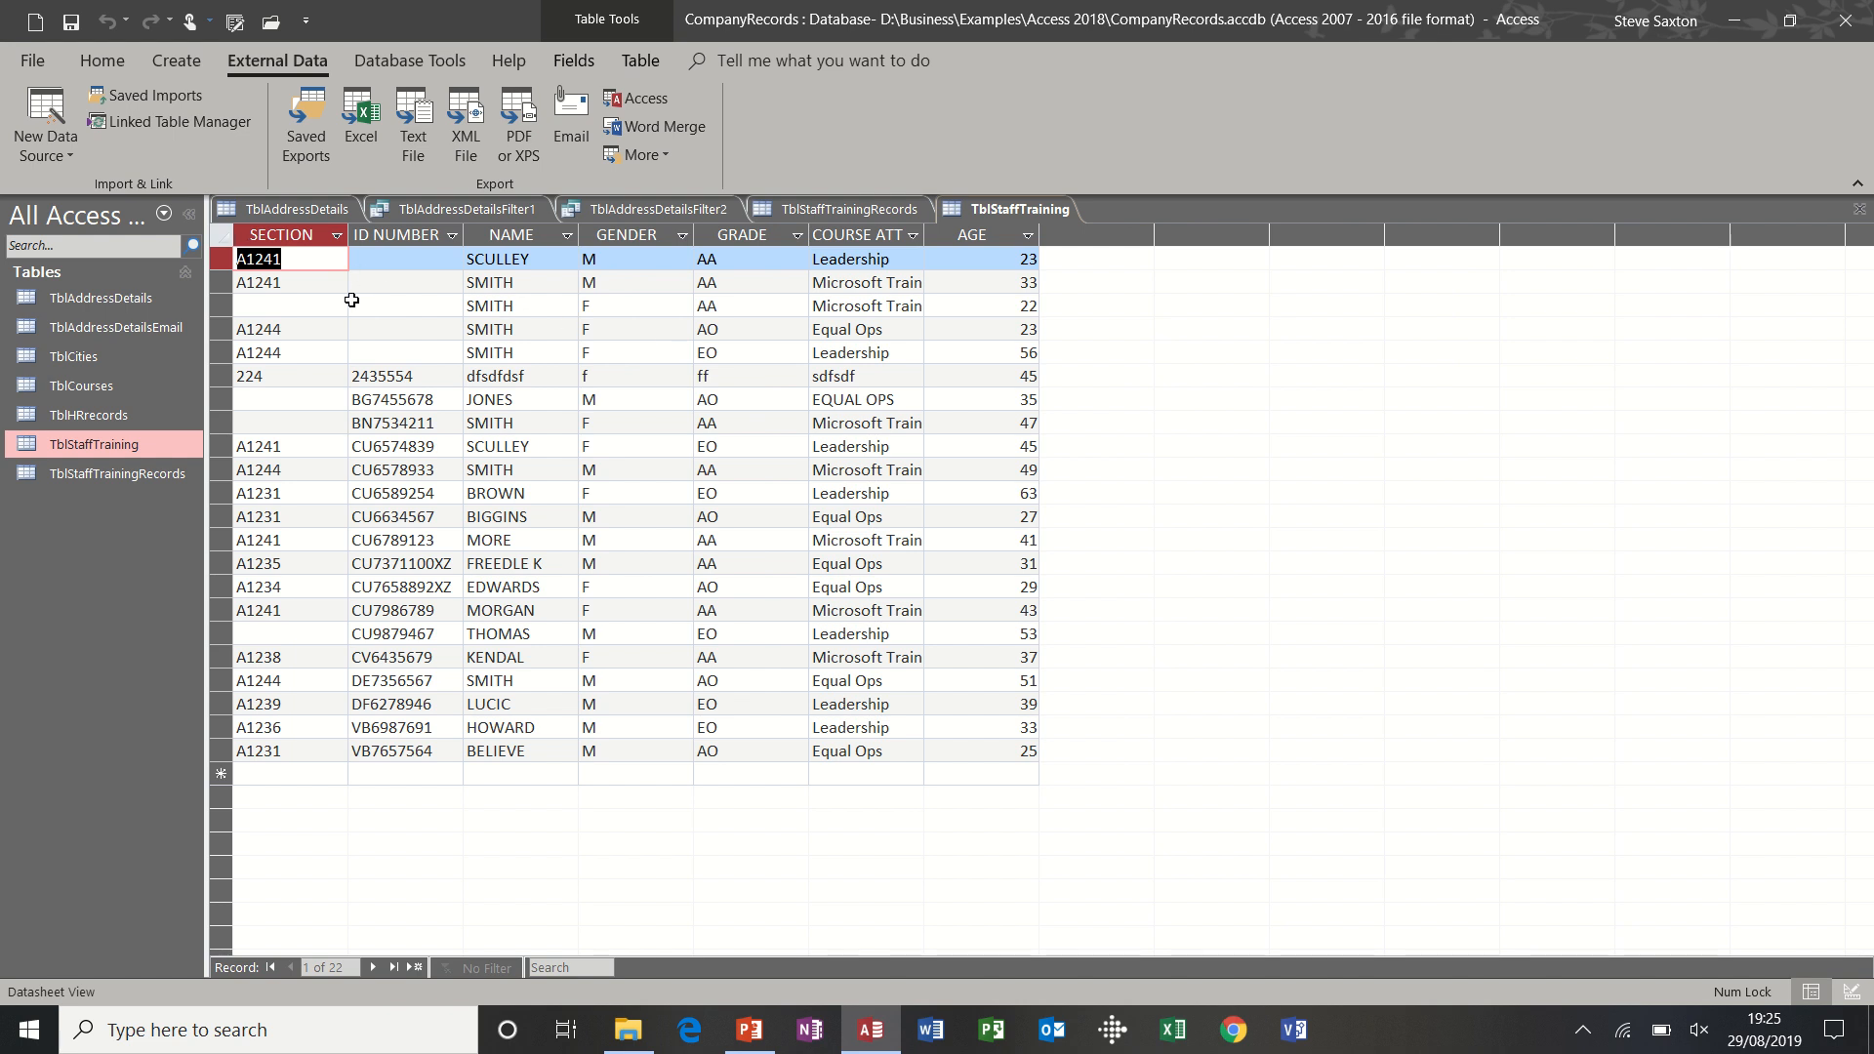
- Close both staff training tables, TblAddressDetails without saving its design changes, and the TblAddressDetailsFilter2 design
click(1859, 209)
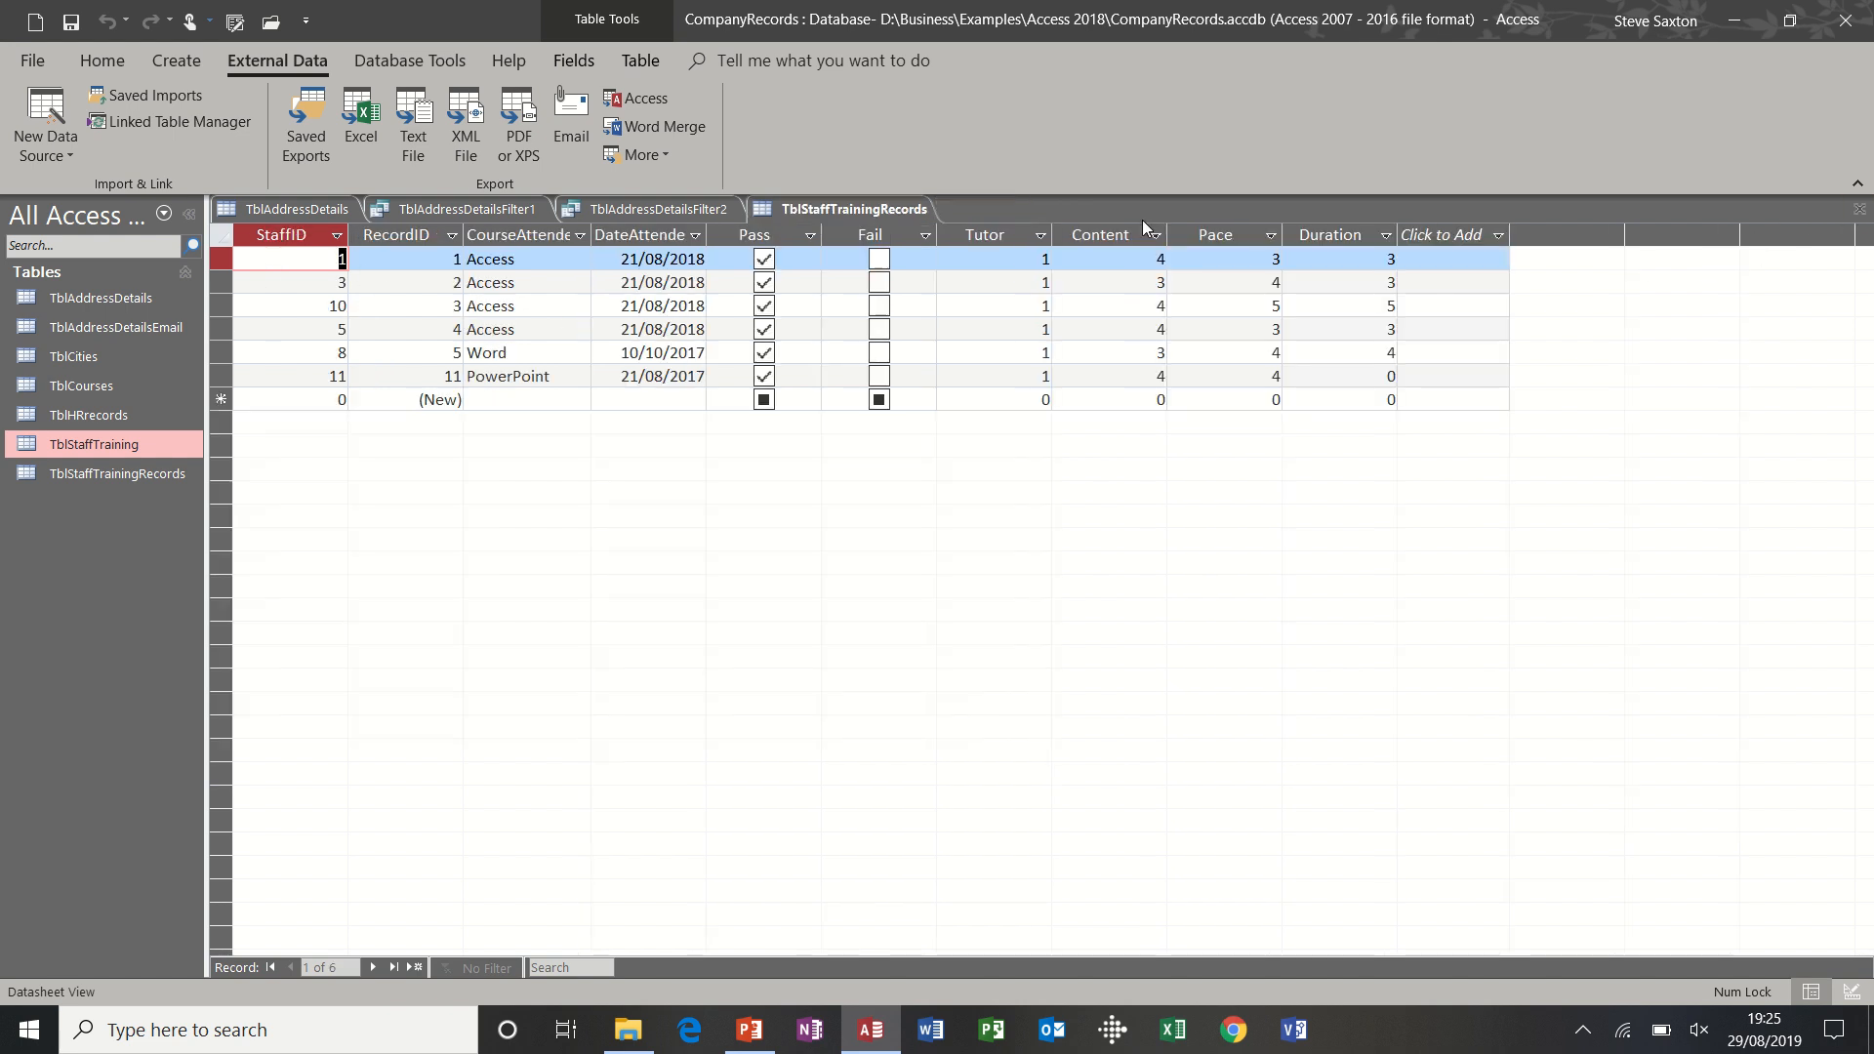
click(1860, 209)
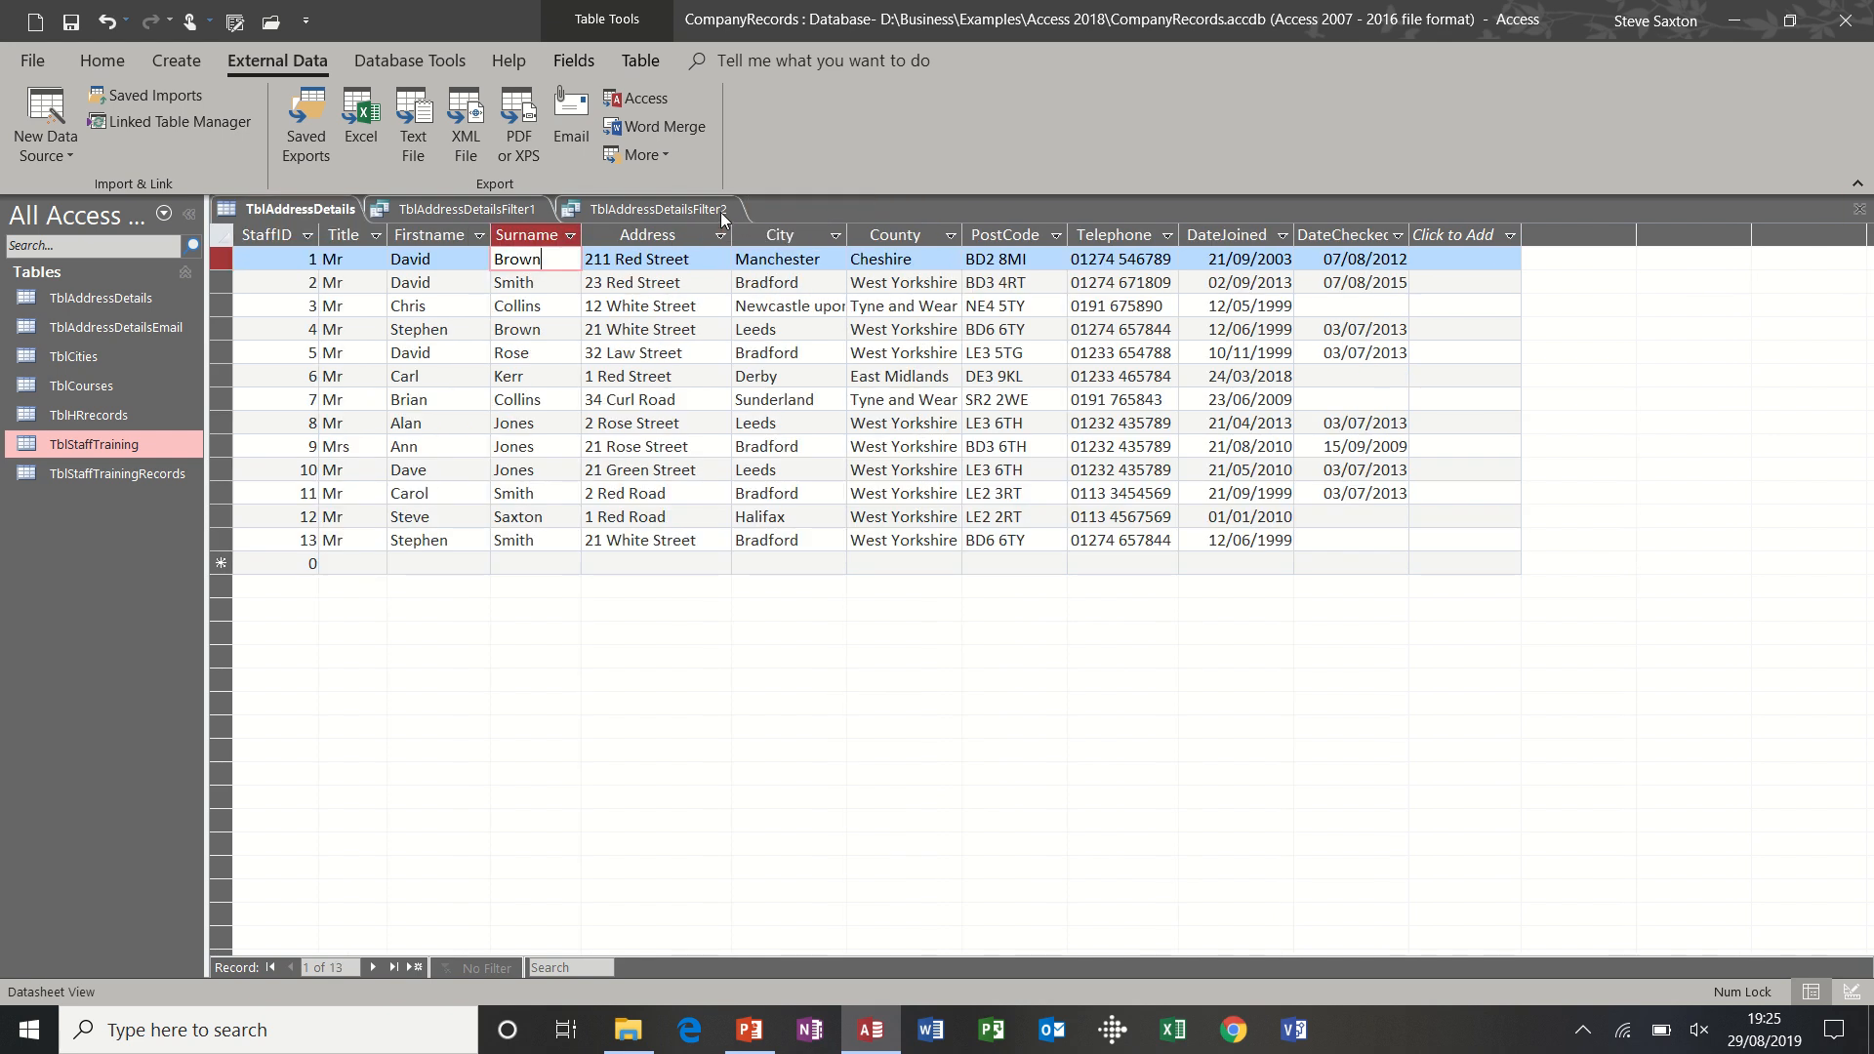
click(1859, 210)
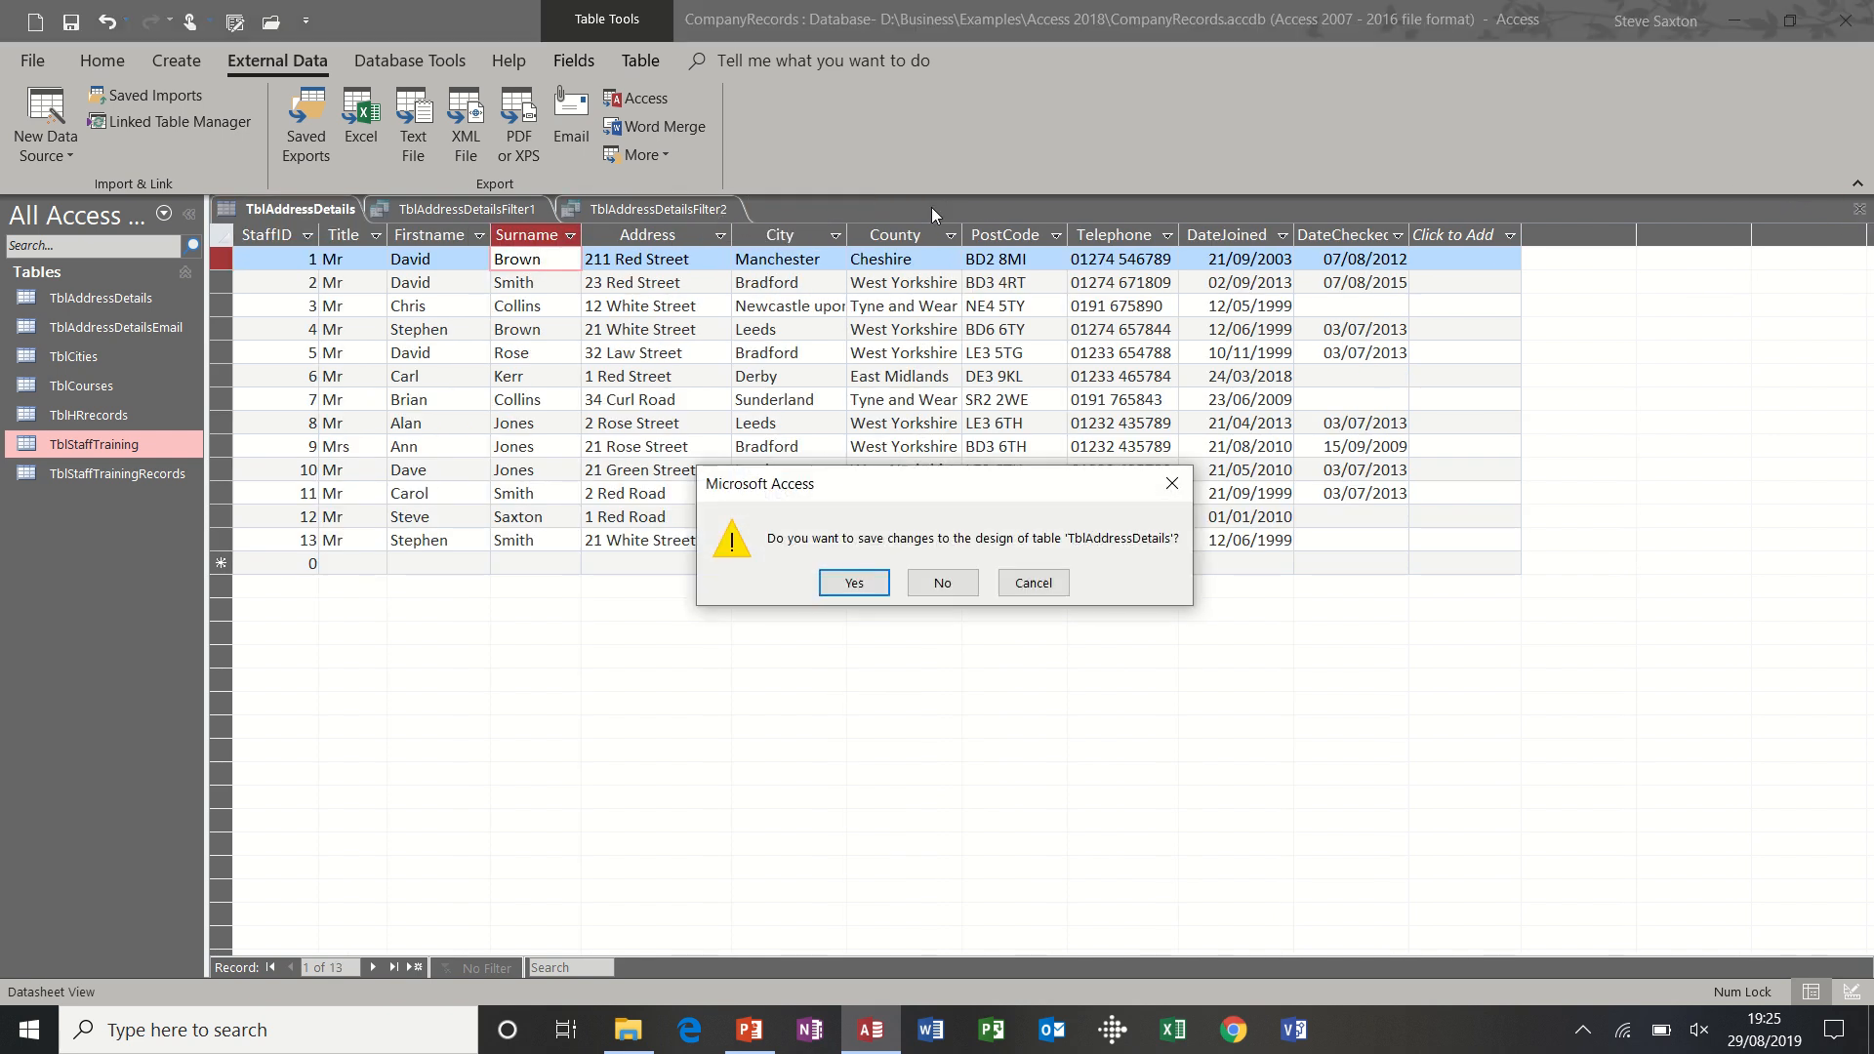
click(944, 582)
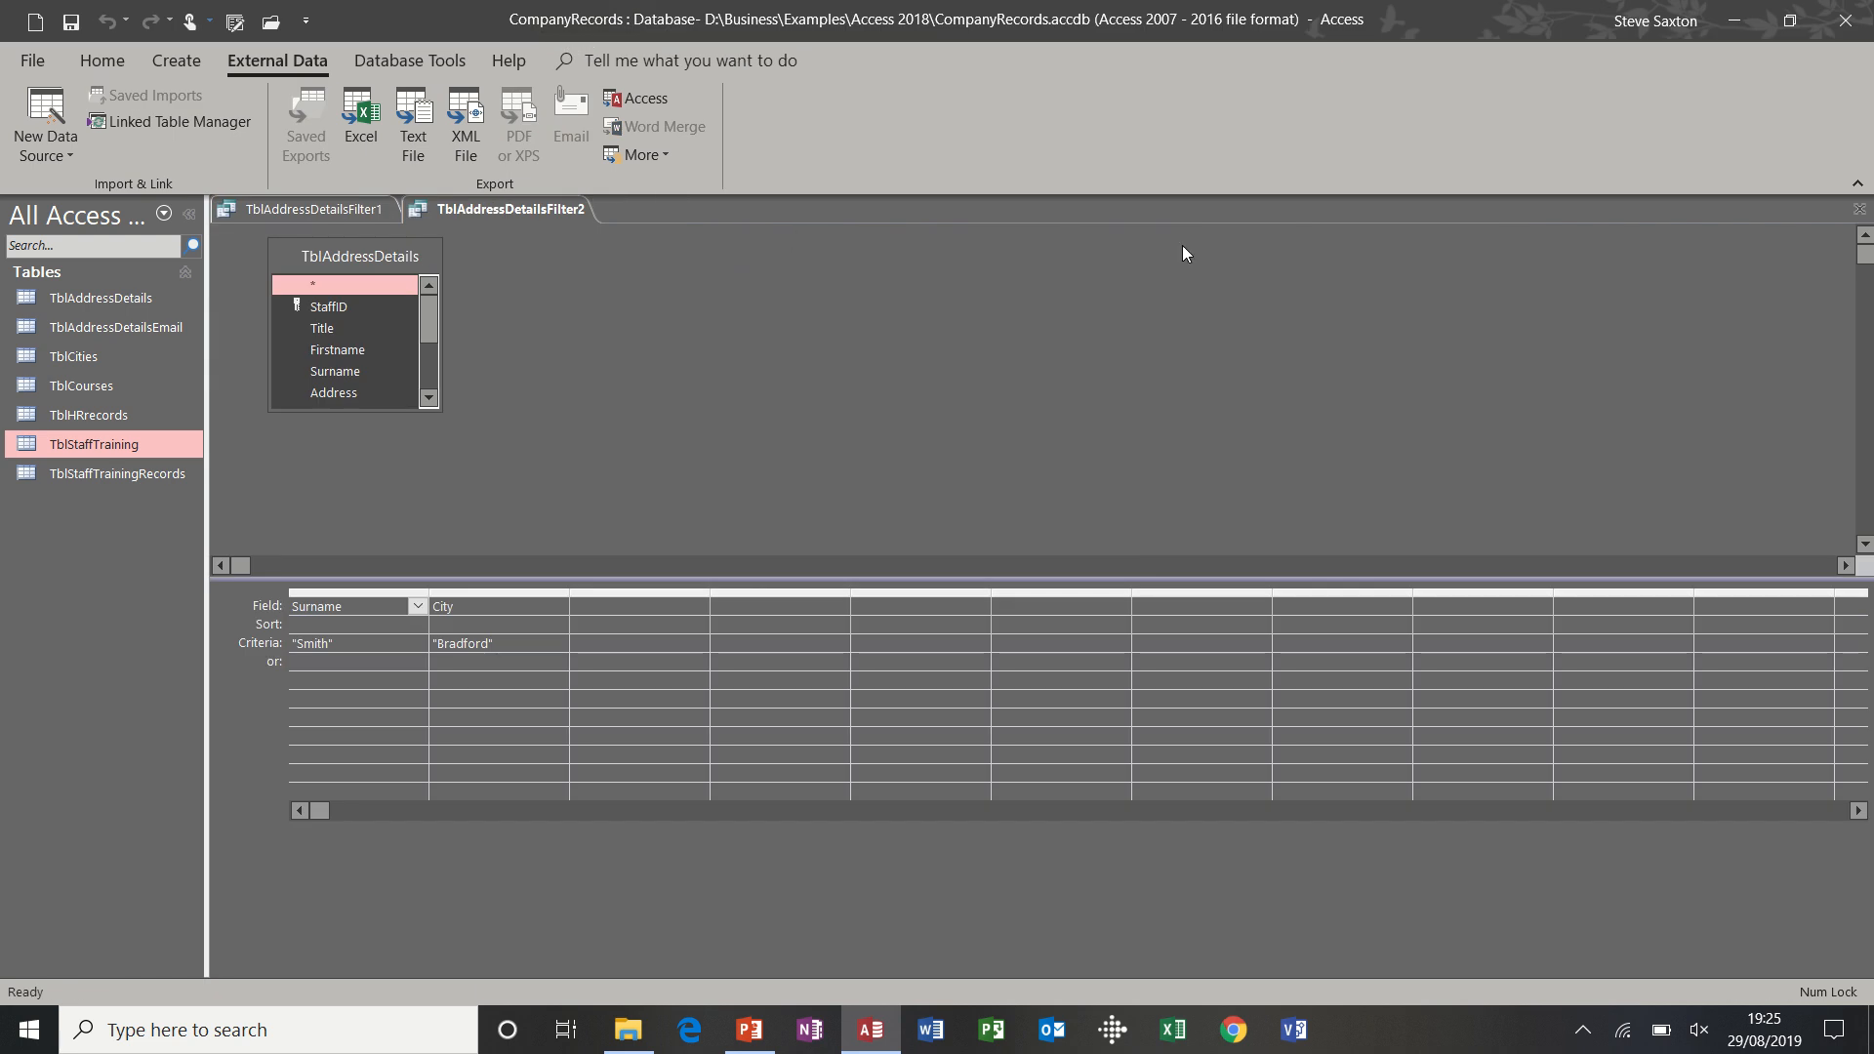
click(1860, 209)
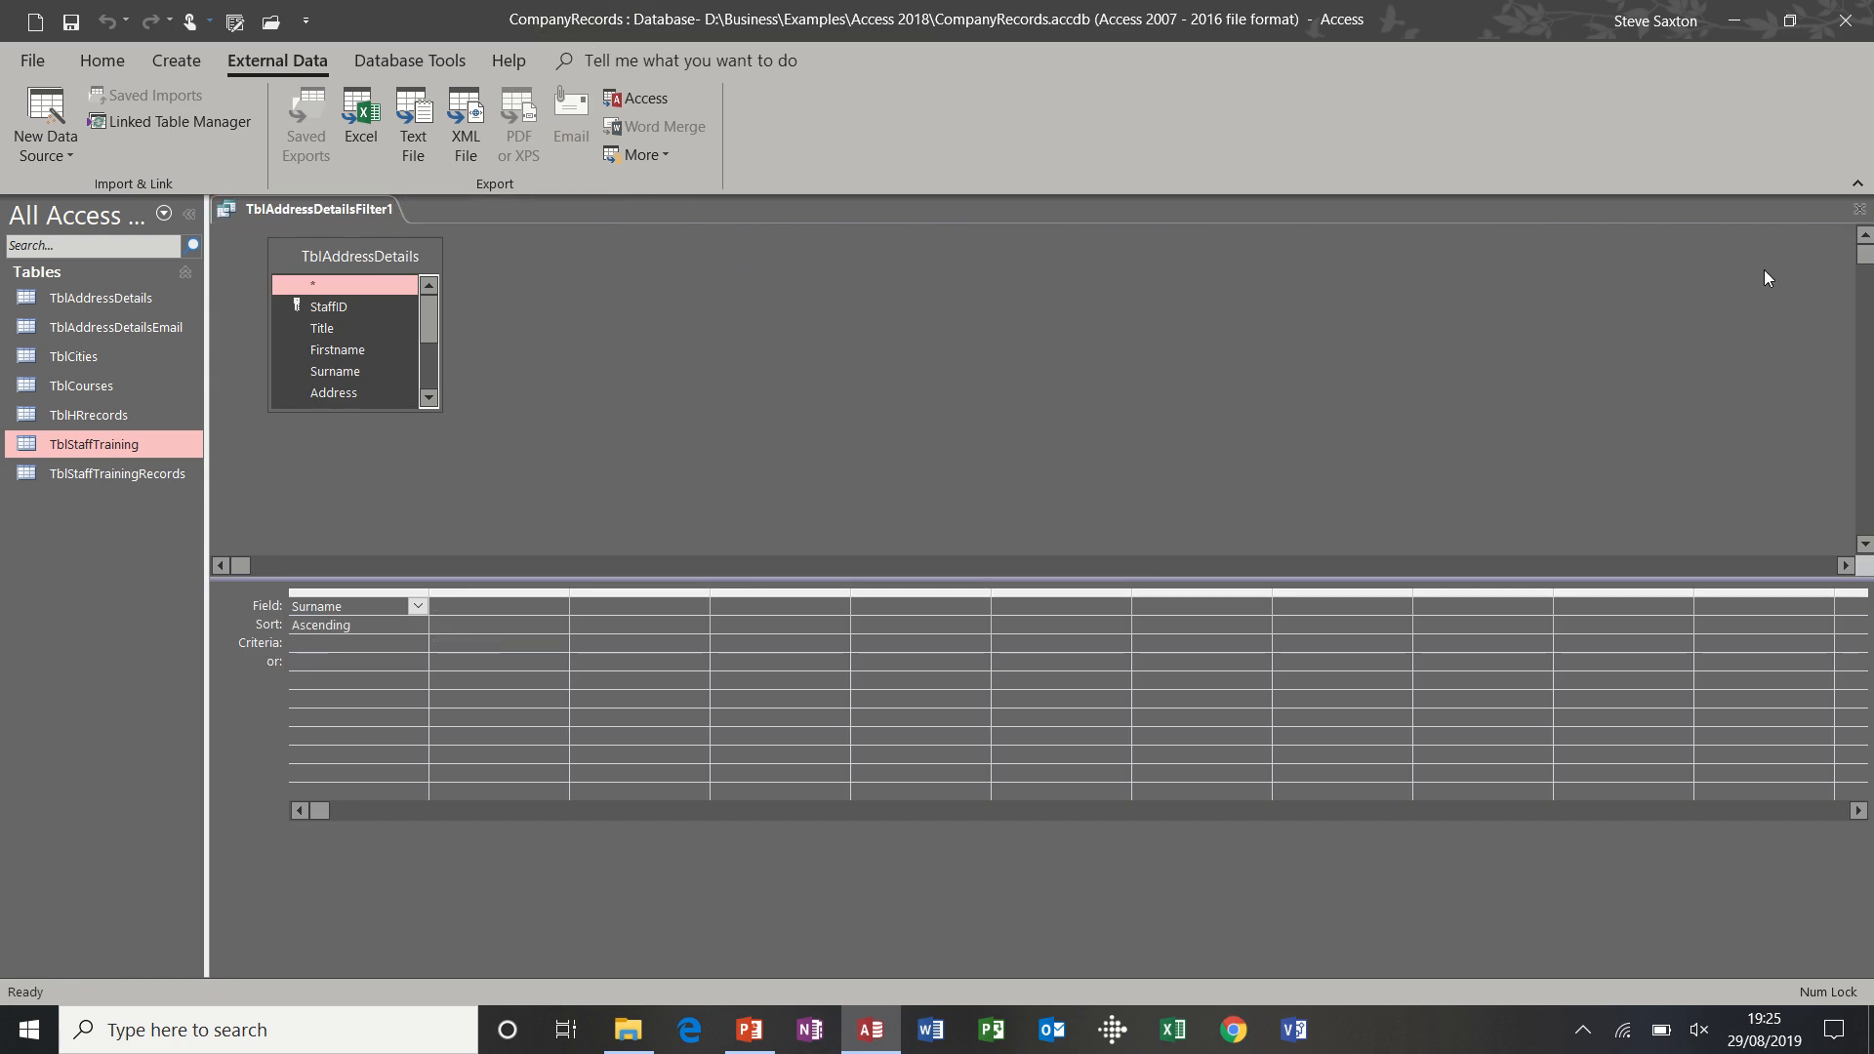
- Close the TblAddressDetailsFilter1 design, switch to Excel and open the Import Data.xlsx workbook
click(1858, 208)
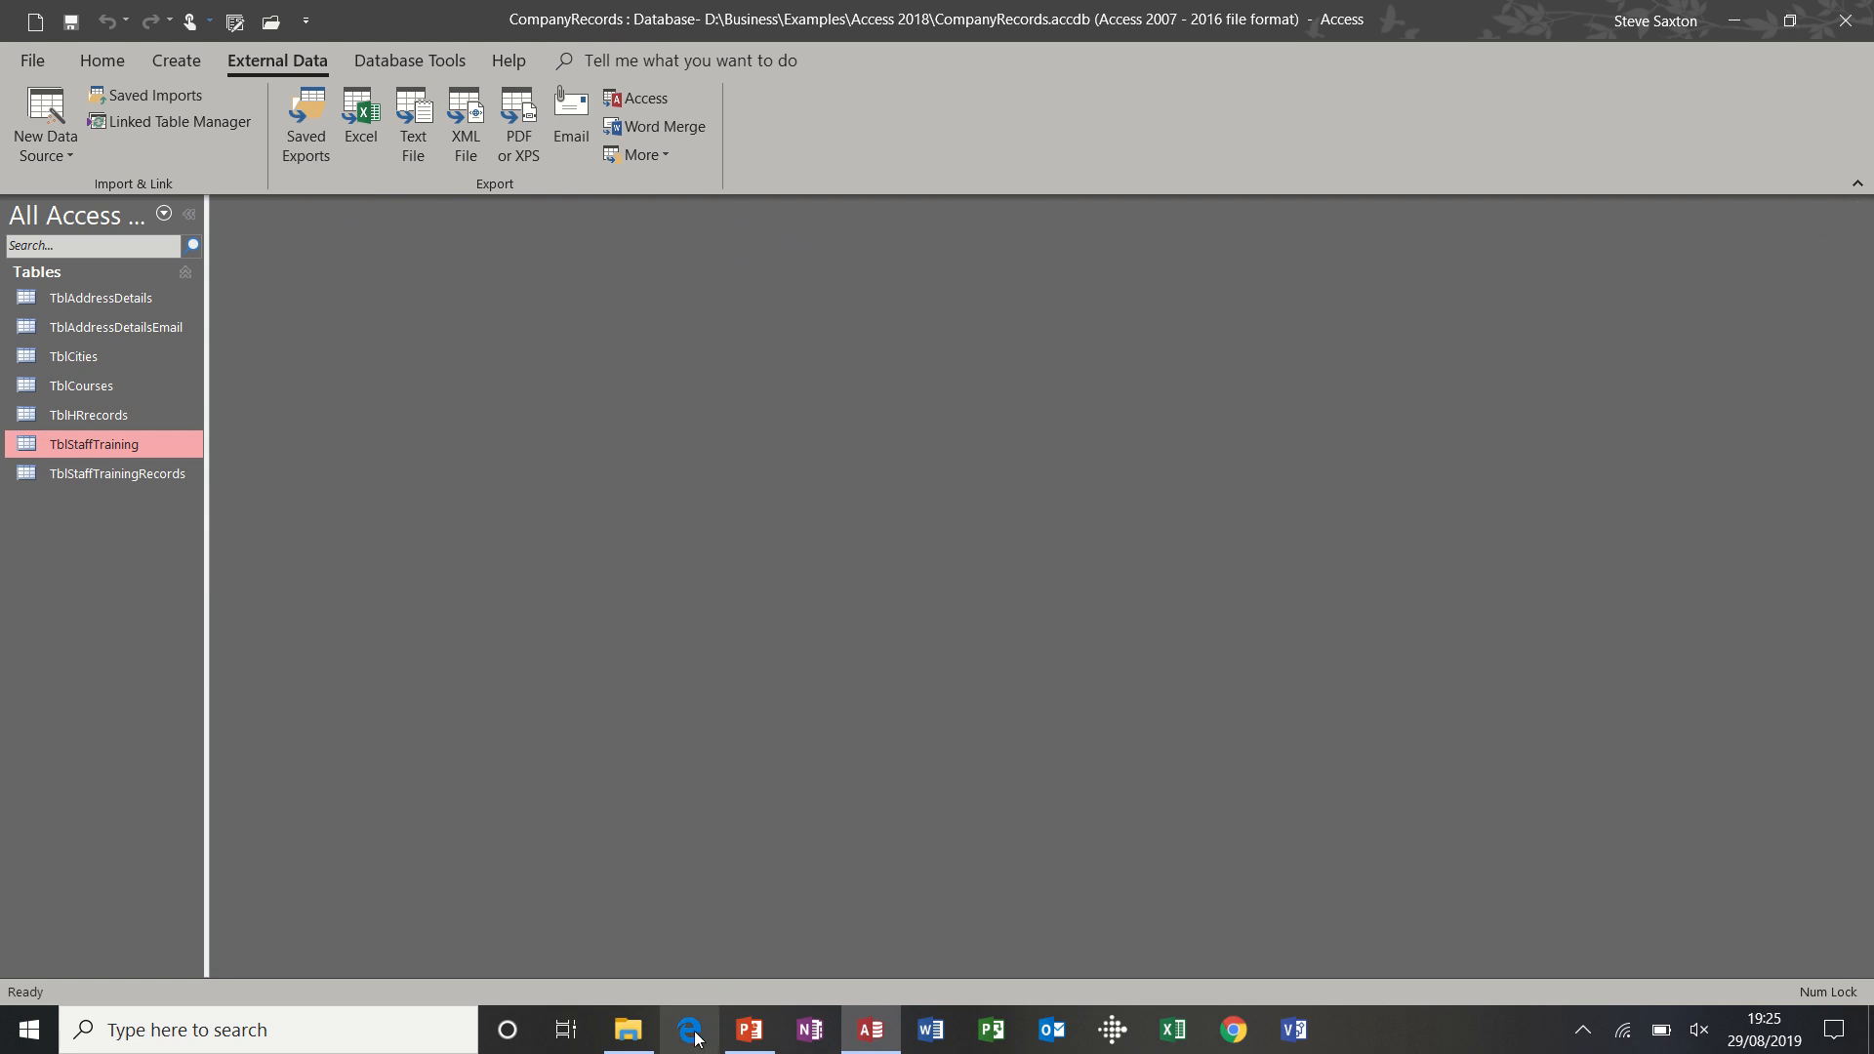
click(1171, 1030)
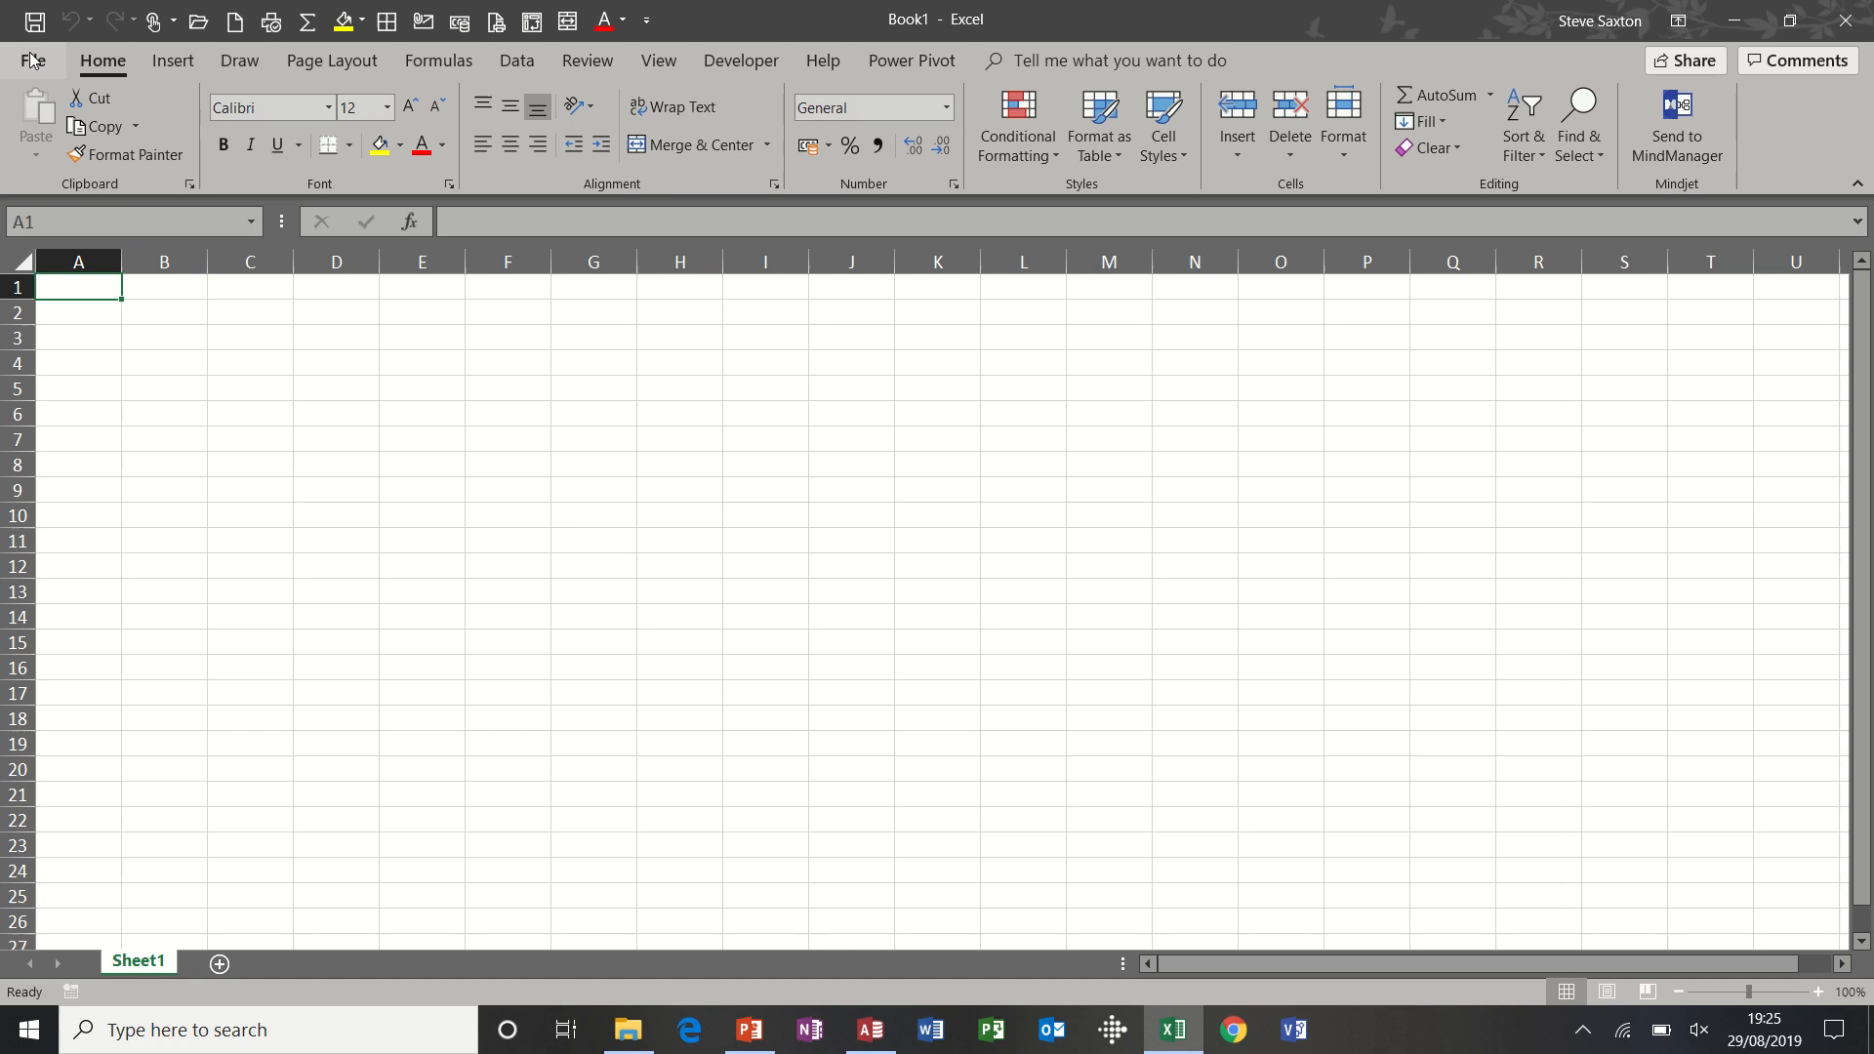
click(33, 60)
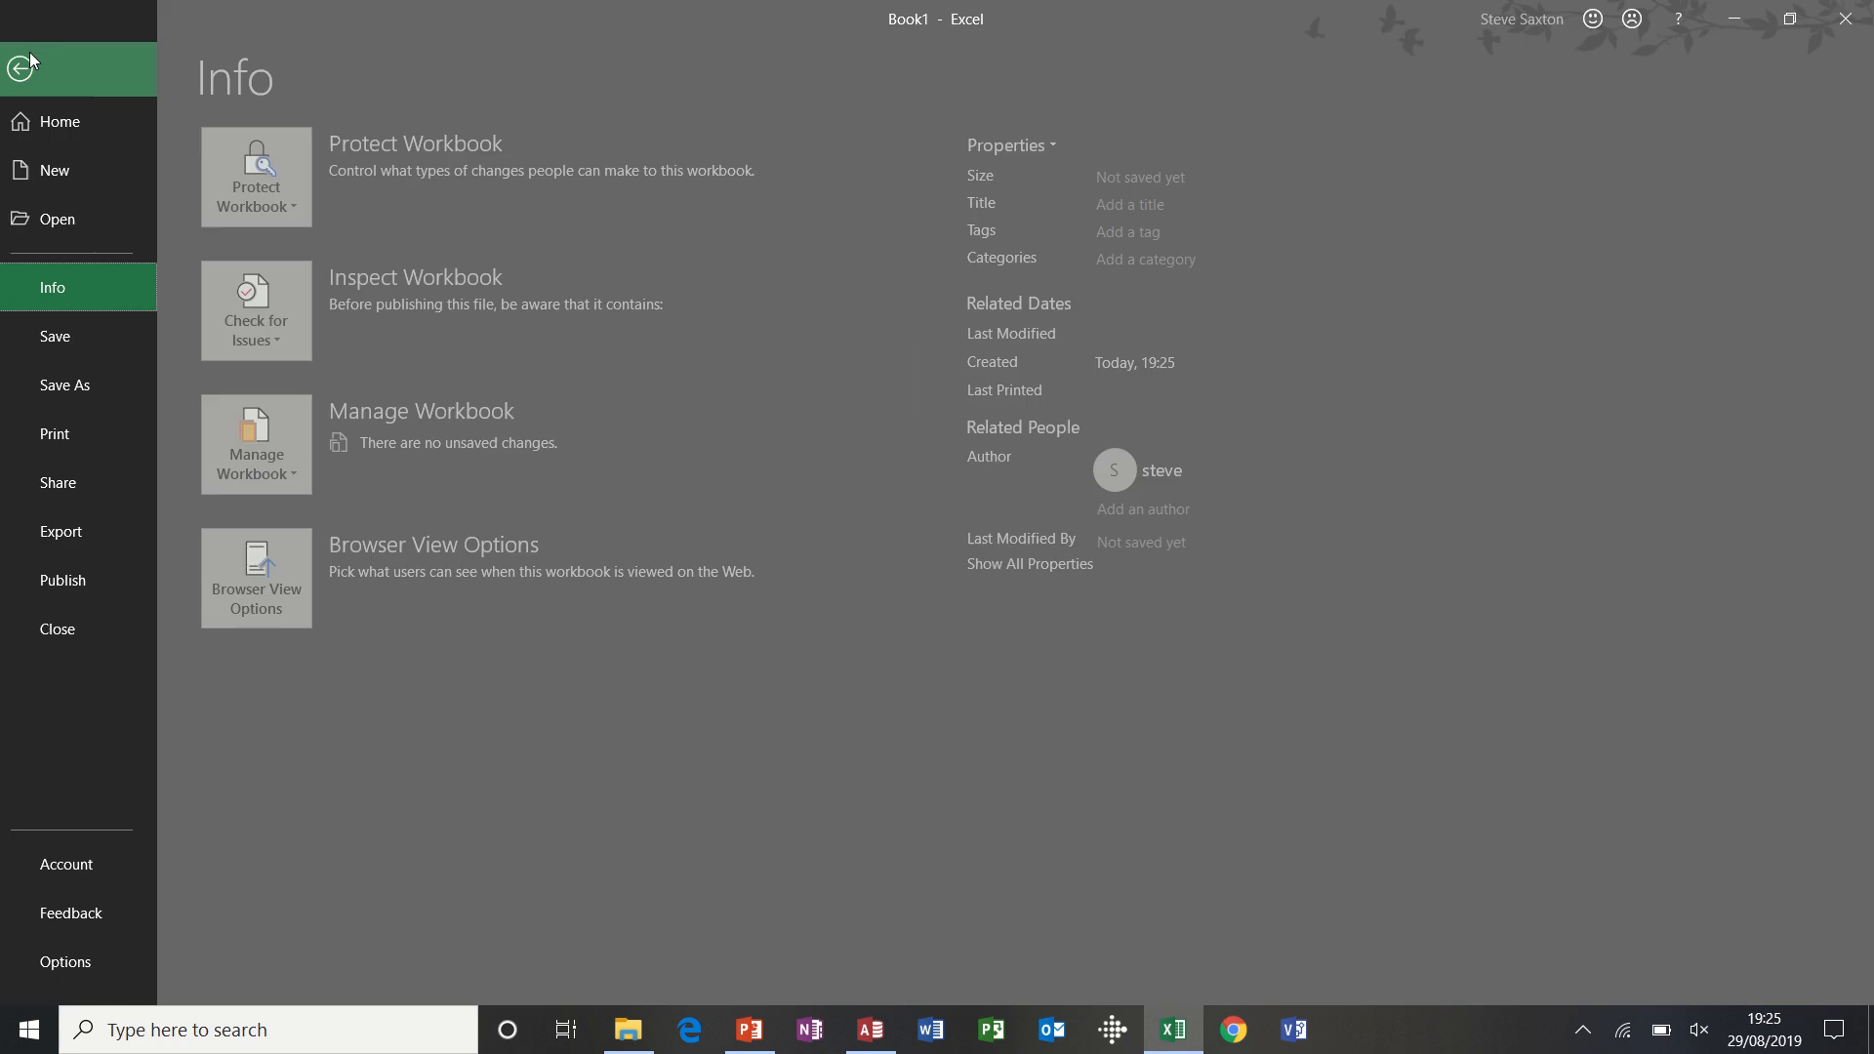
click(71, 218)
click(724, 560)
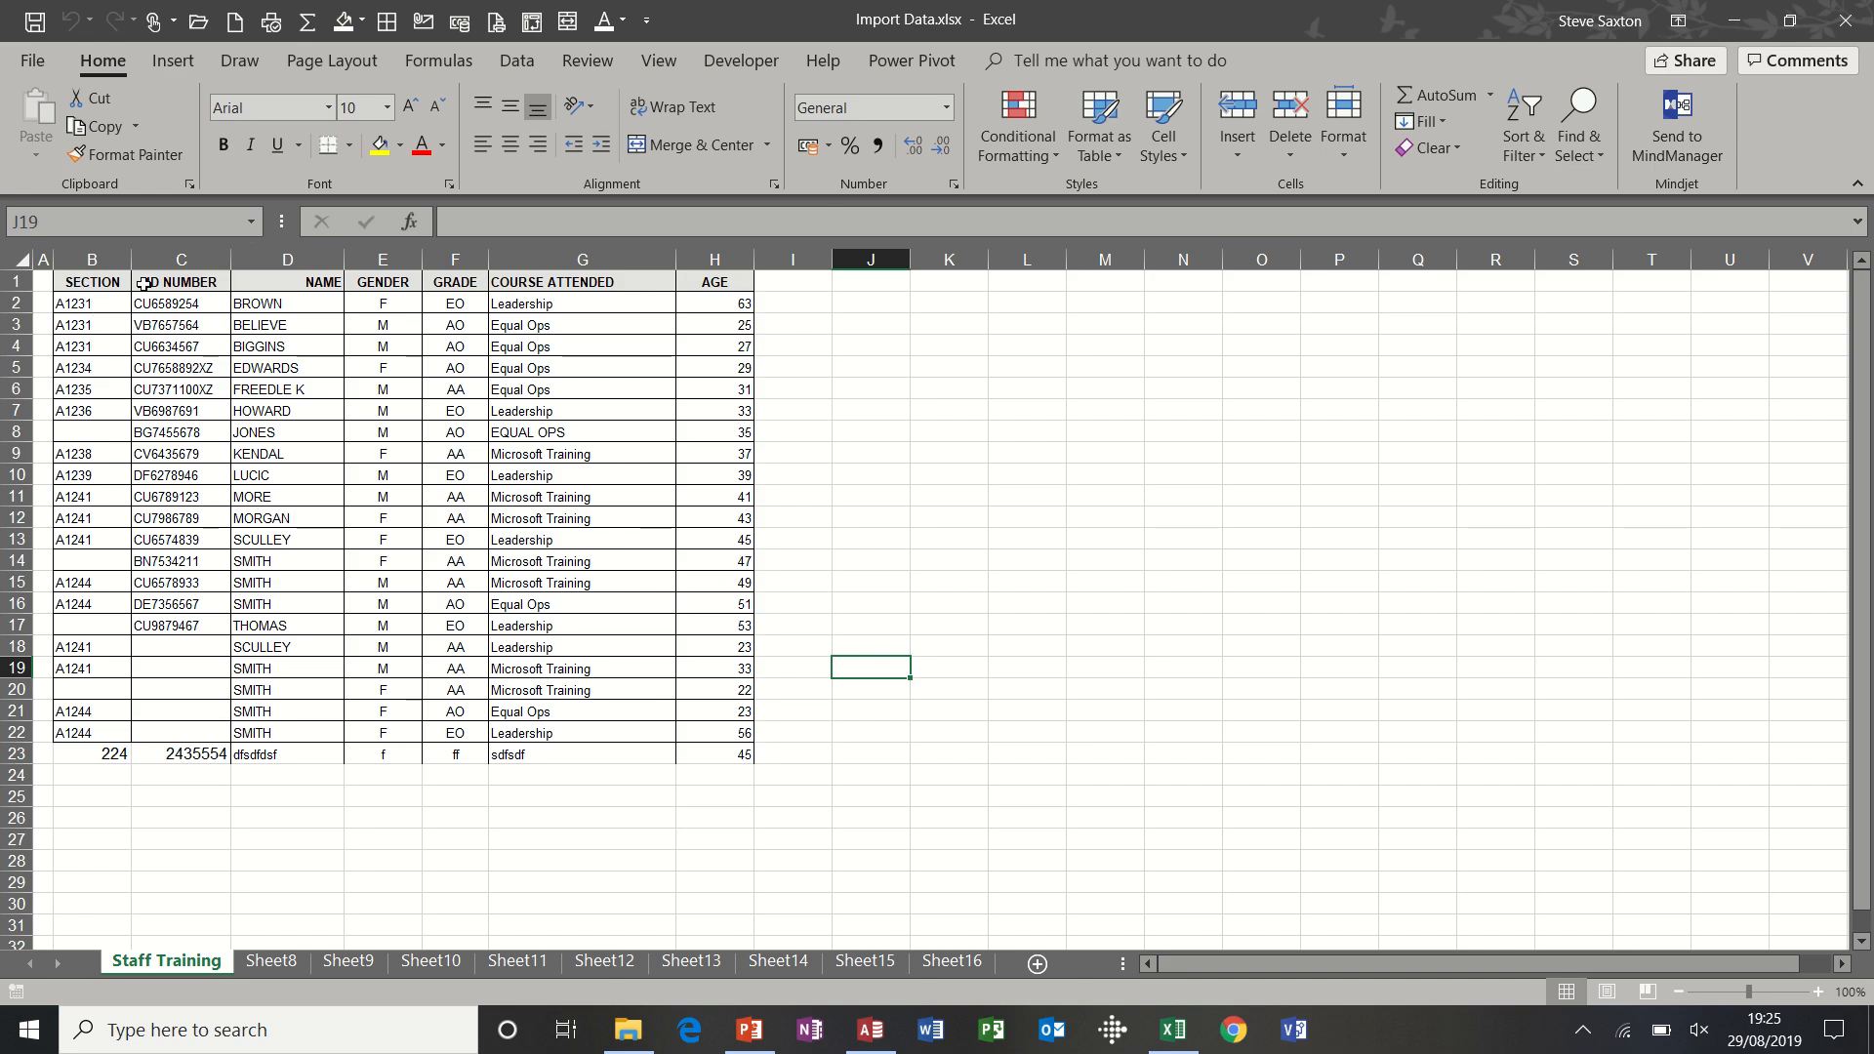
- Copy cells B2:H22 of the Staff Training sheet and paste them as records into a new table in Access
drag(77, 298, 706, 733)
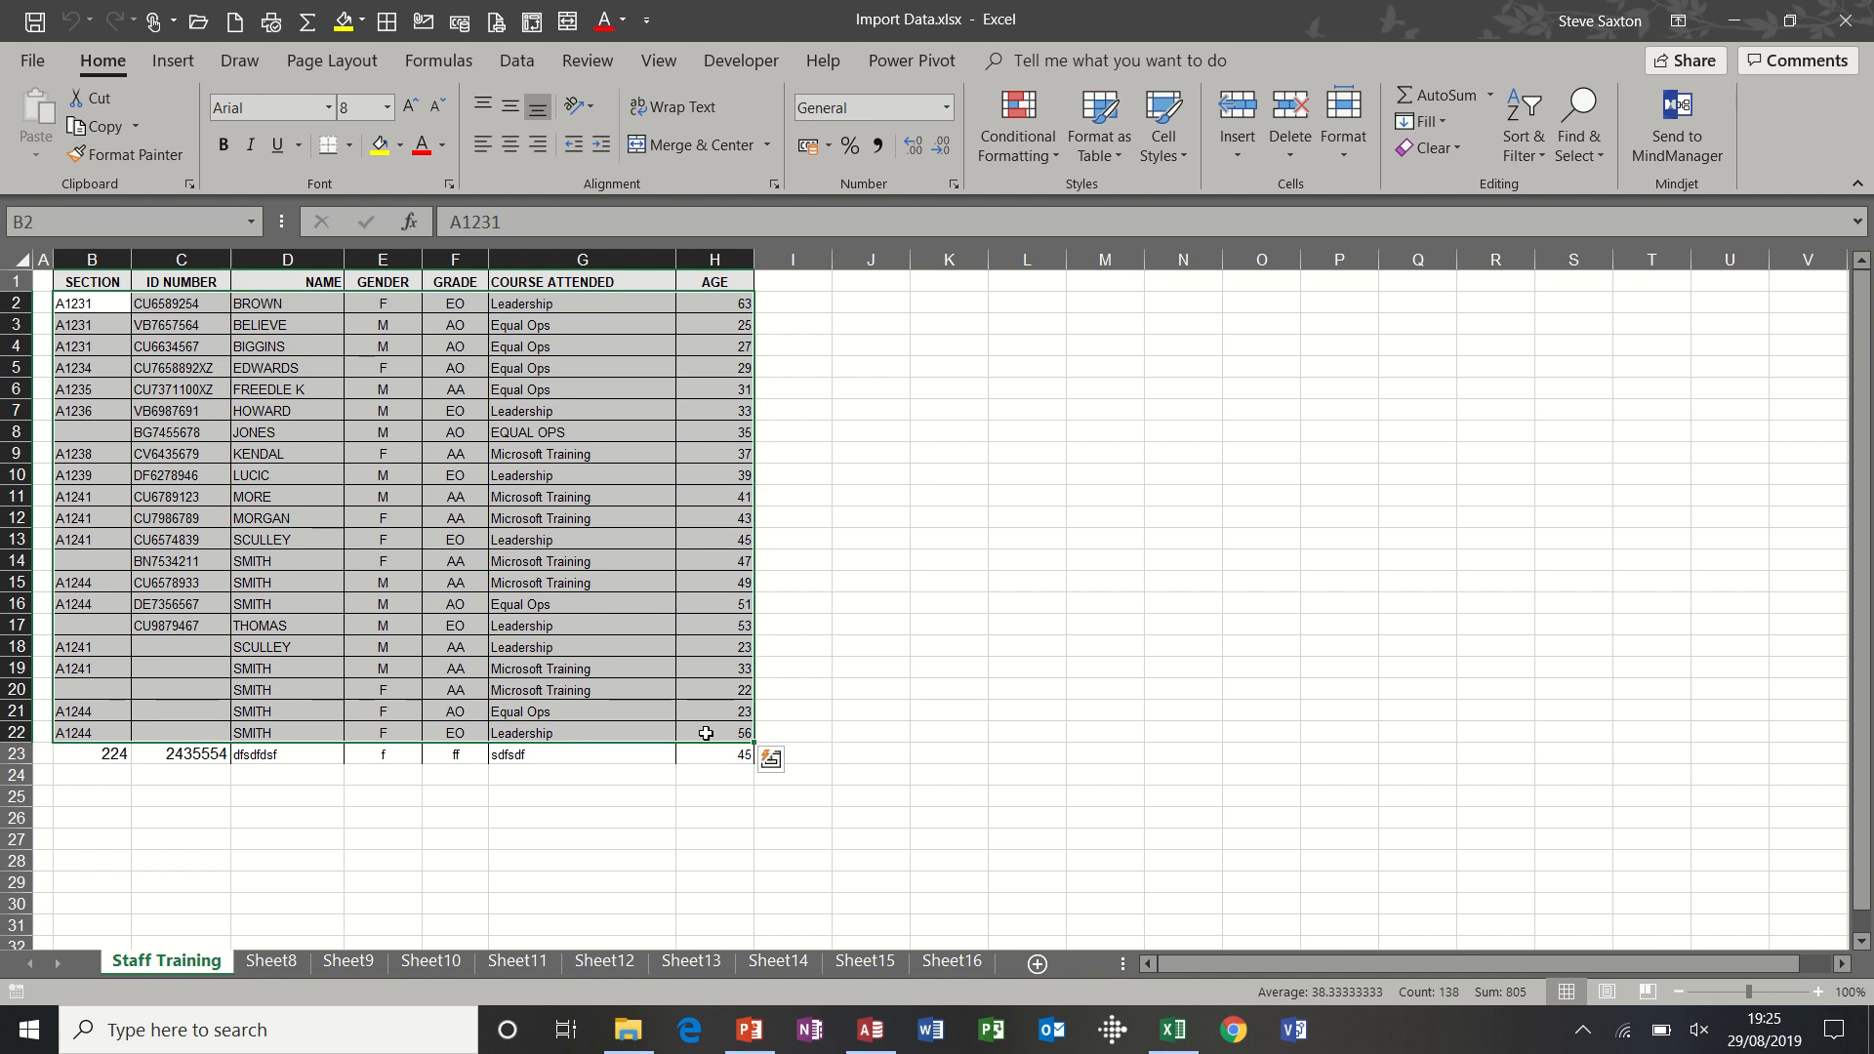
key(ctrl+c)
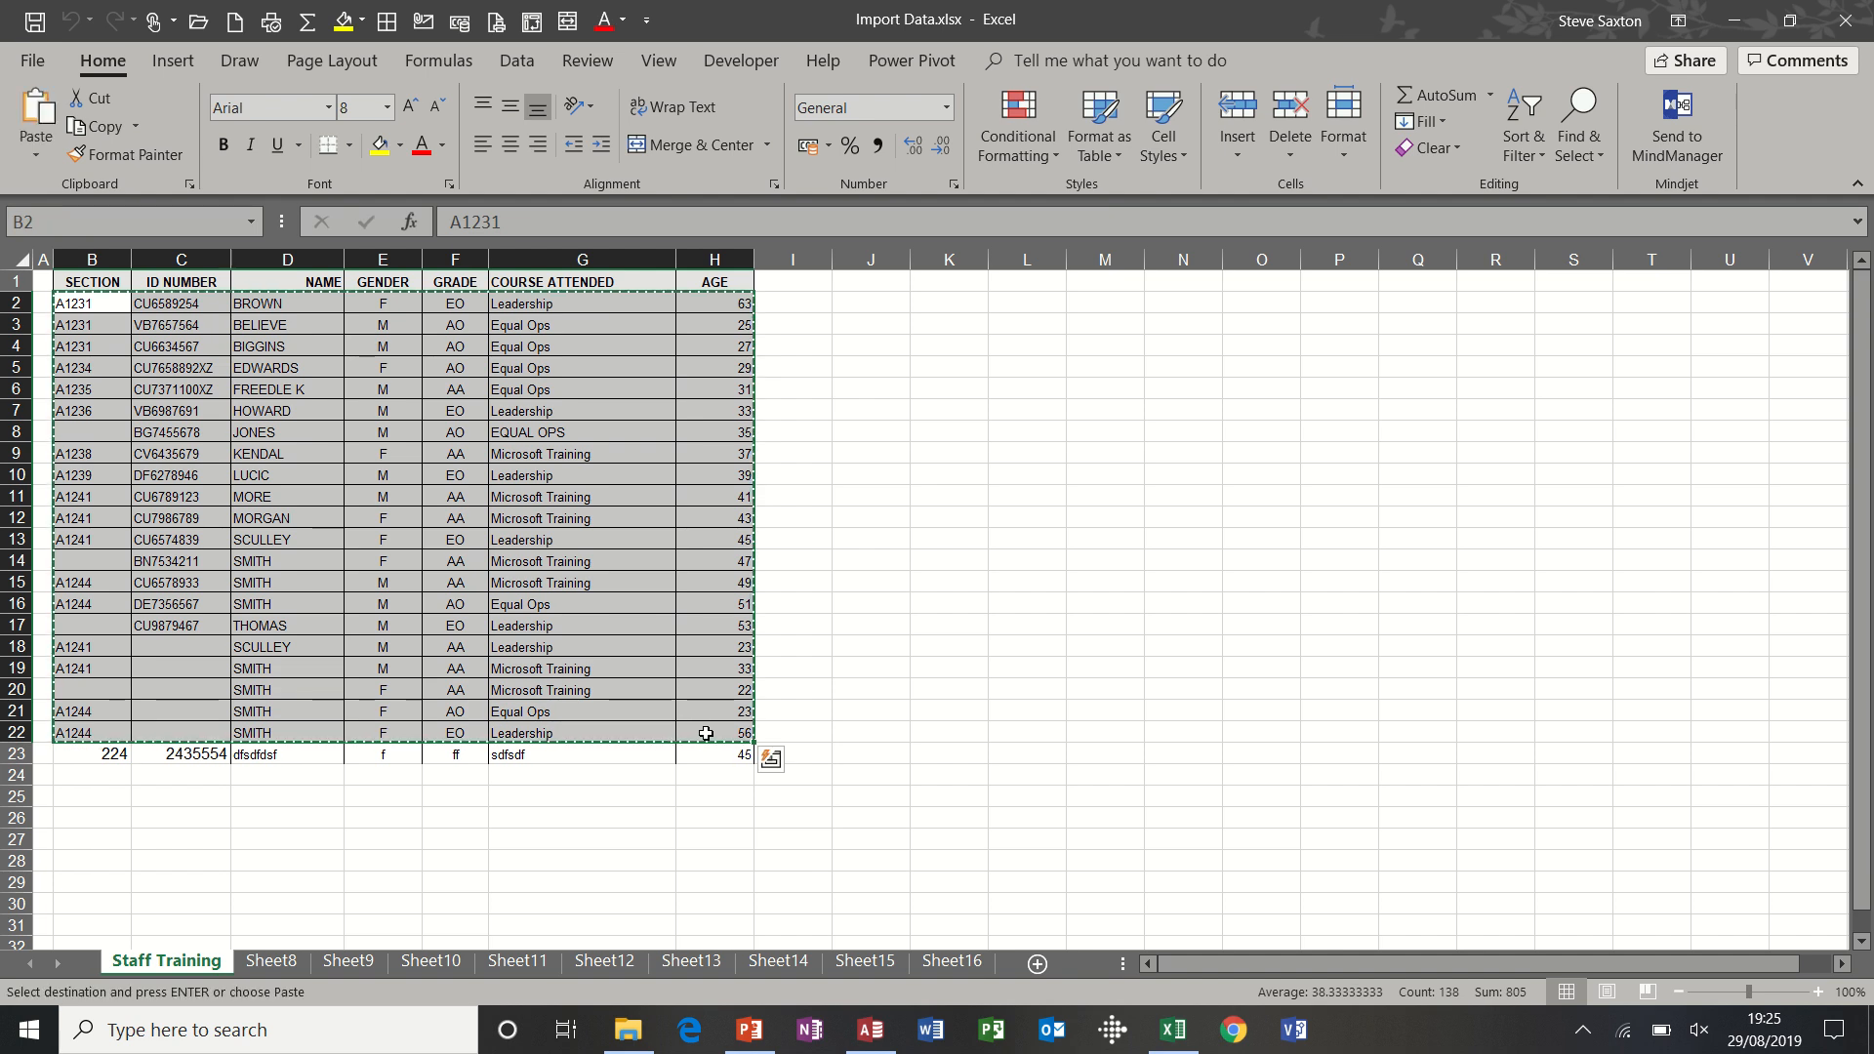
click(867, 1031)
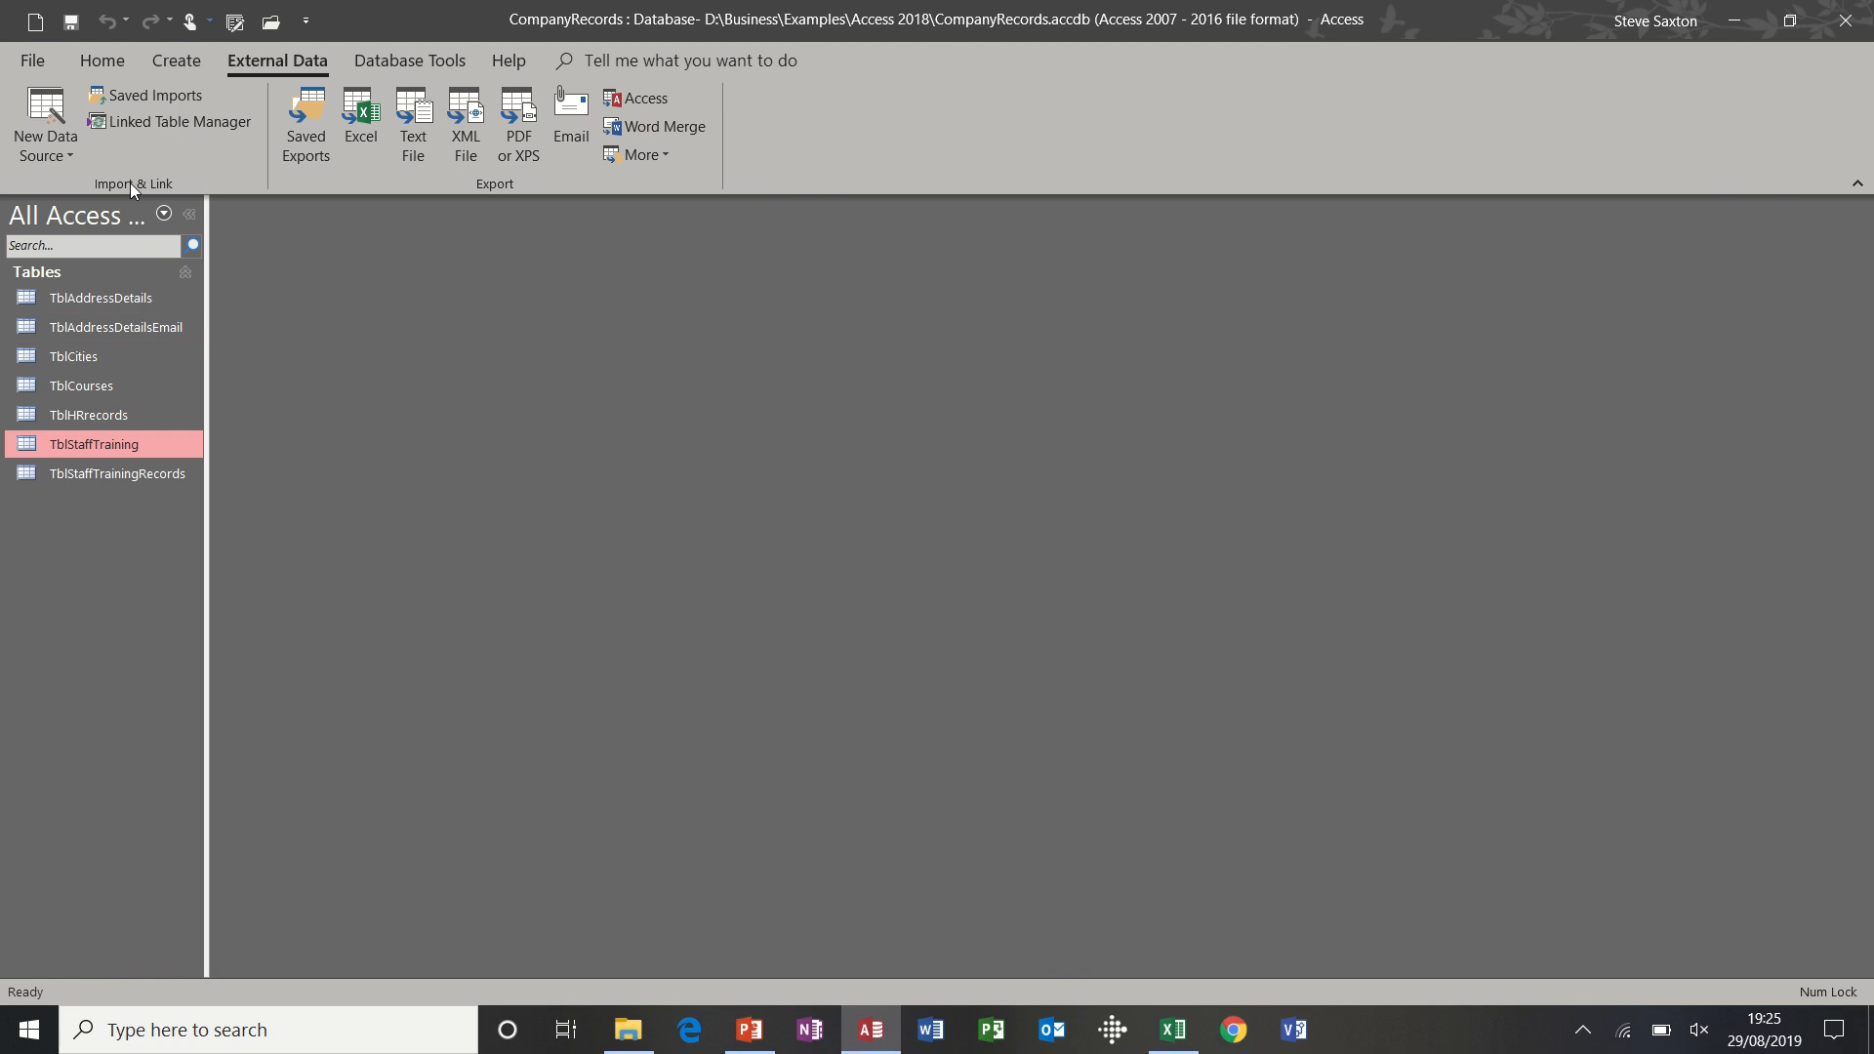
click(174, 62)
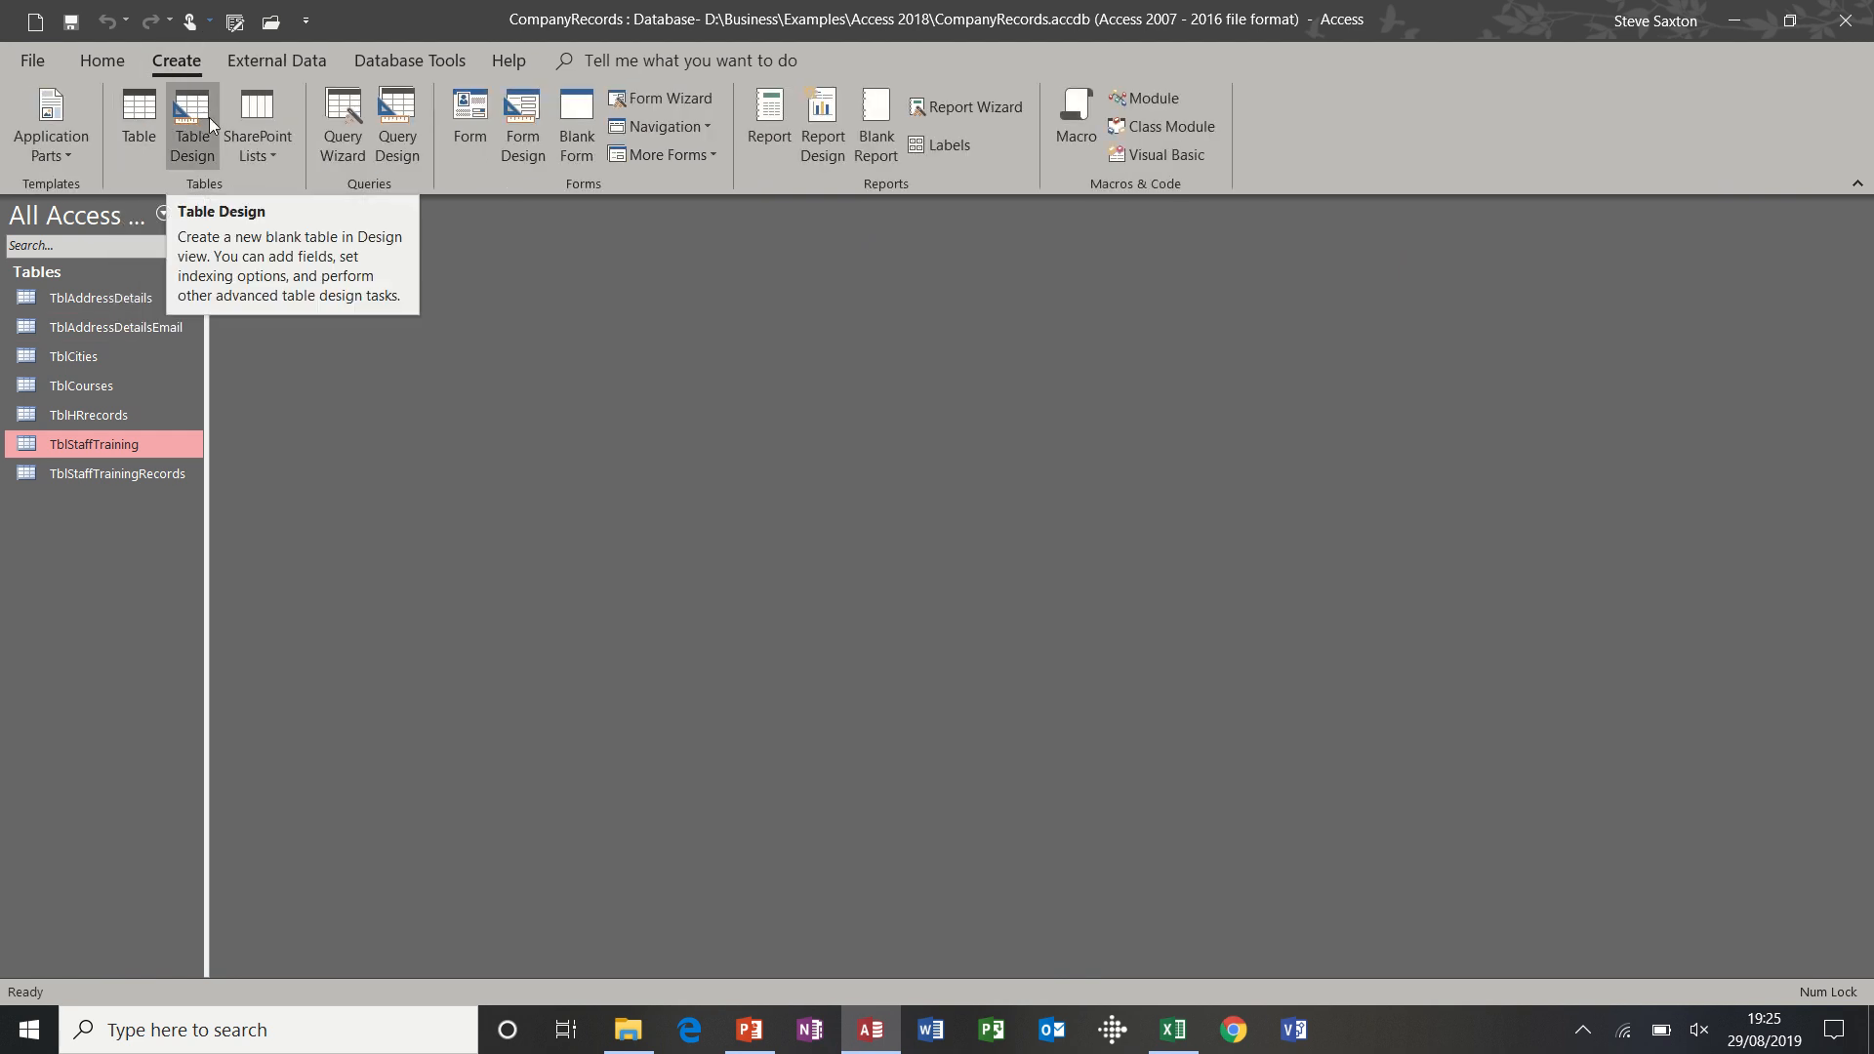
click(133, 115)
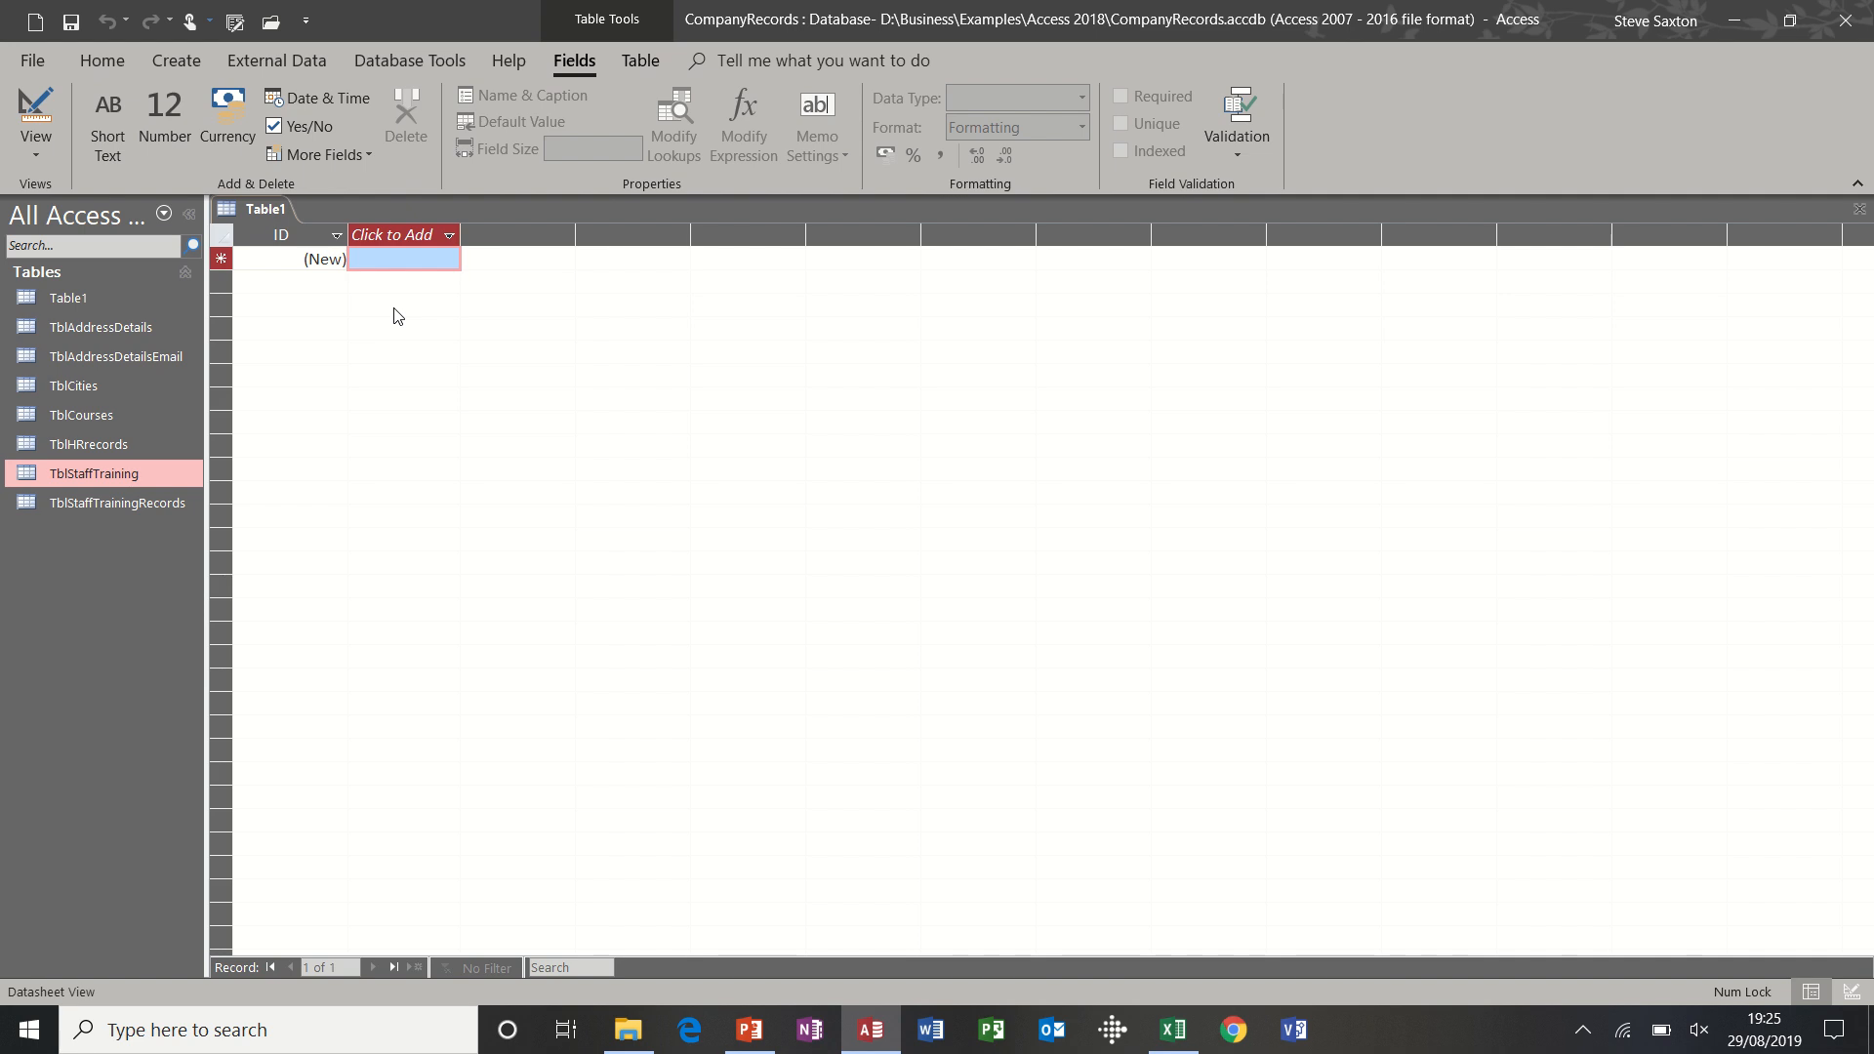
key(ctrl+v)
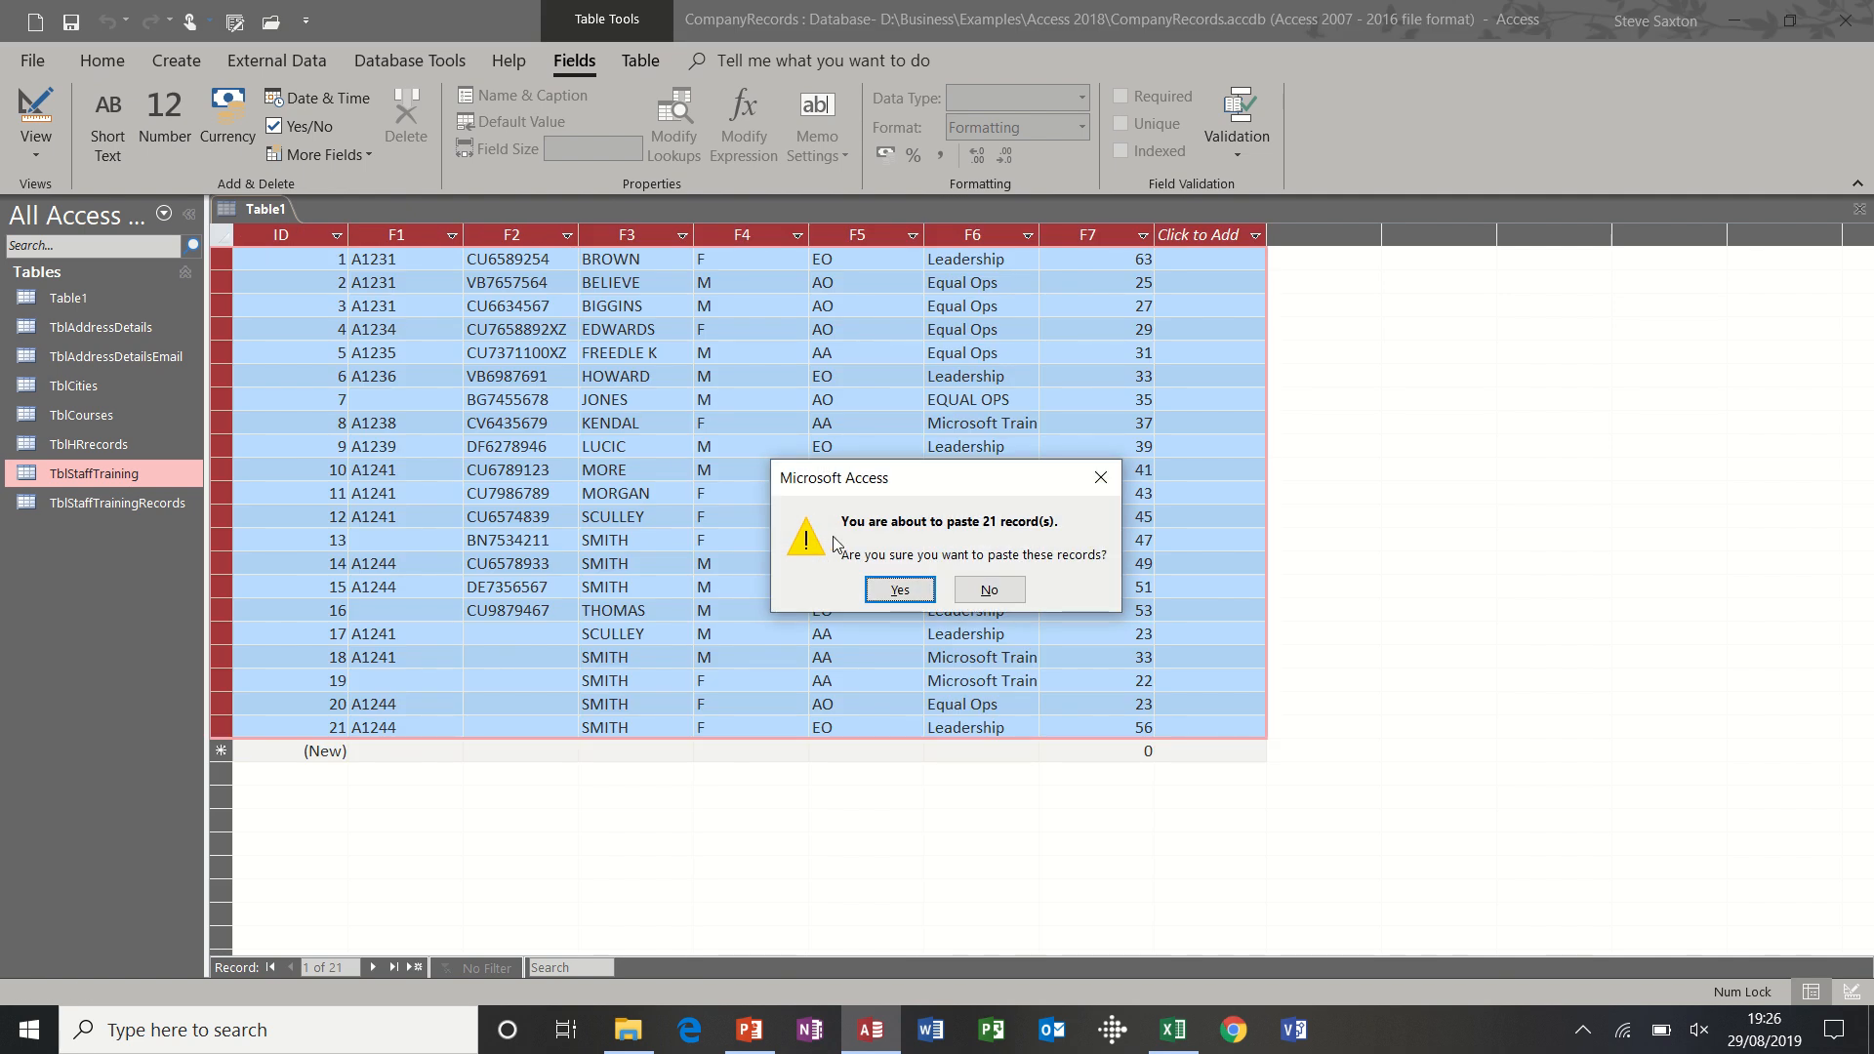
click(898, 592)
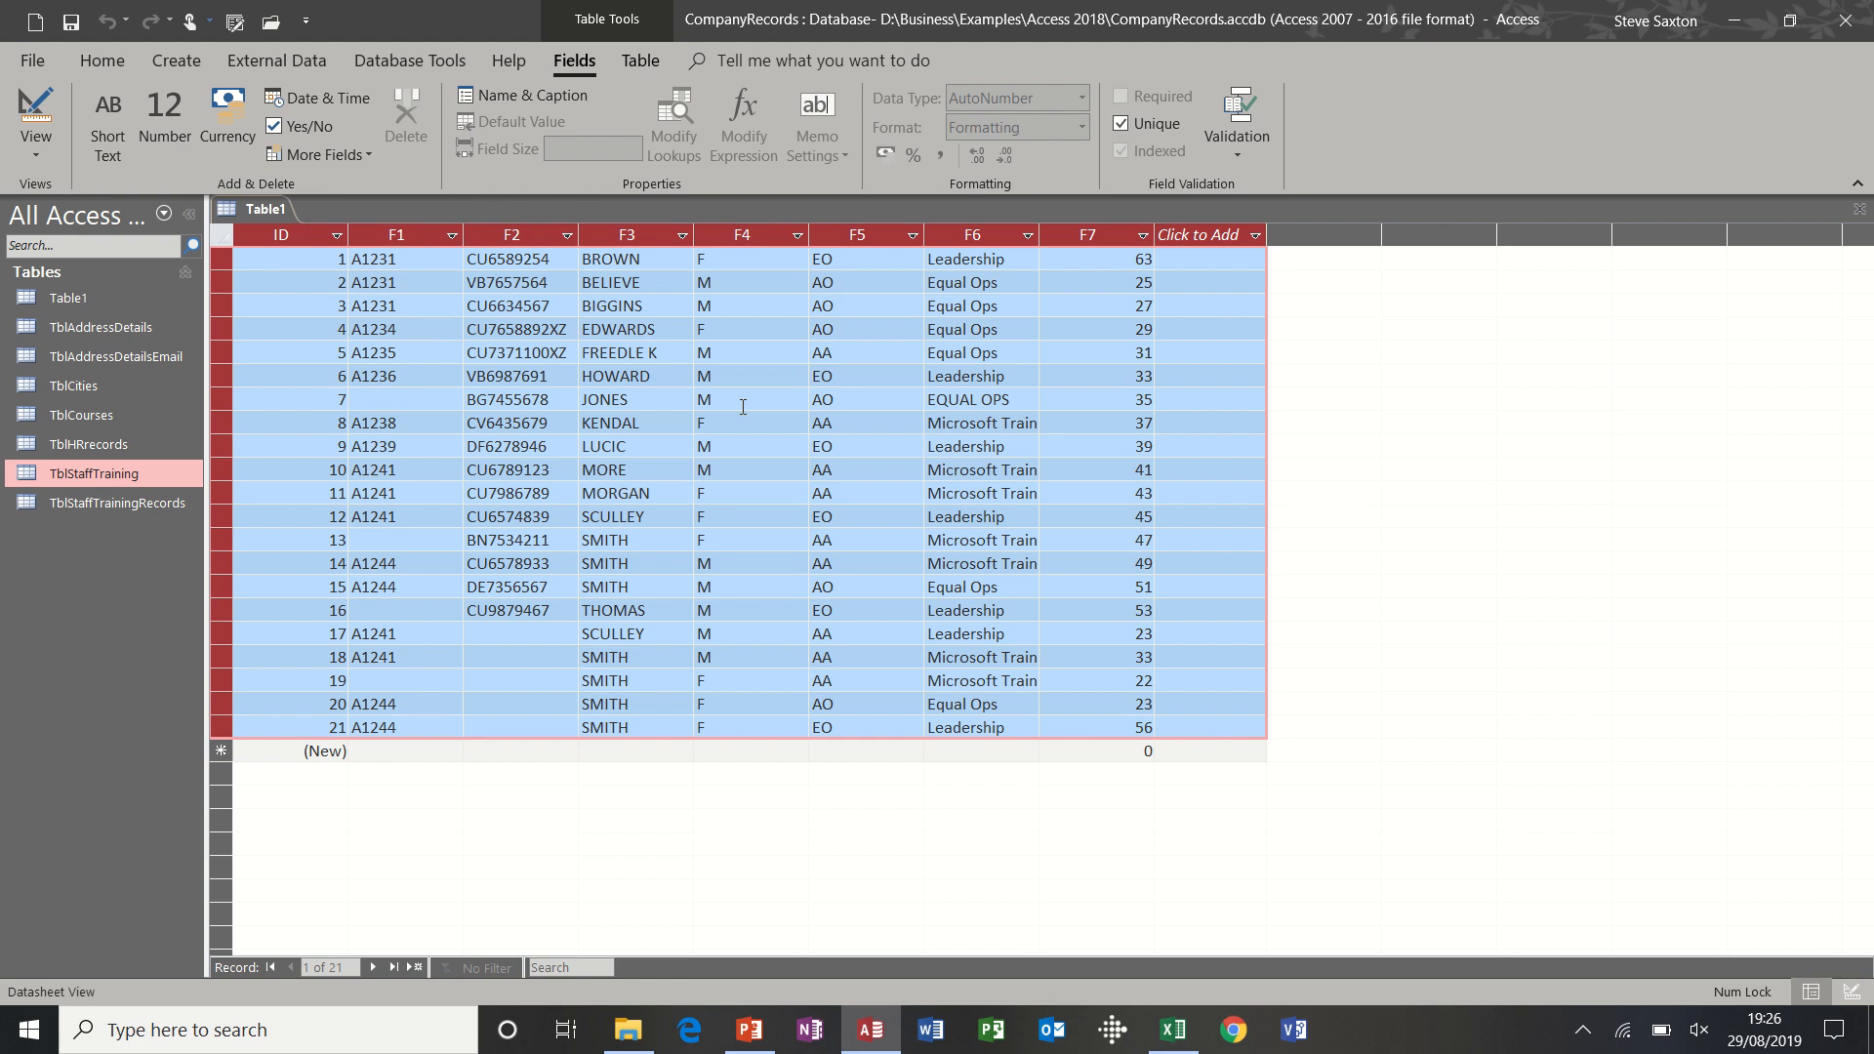
- Rename the F1 field of the new table as Section
double_click(411, 232)
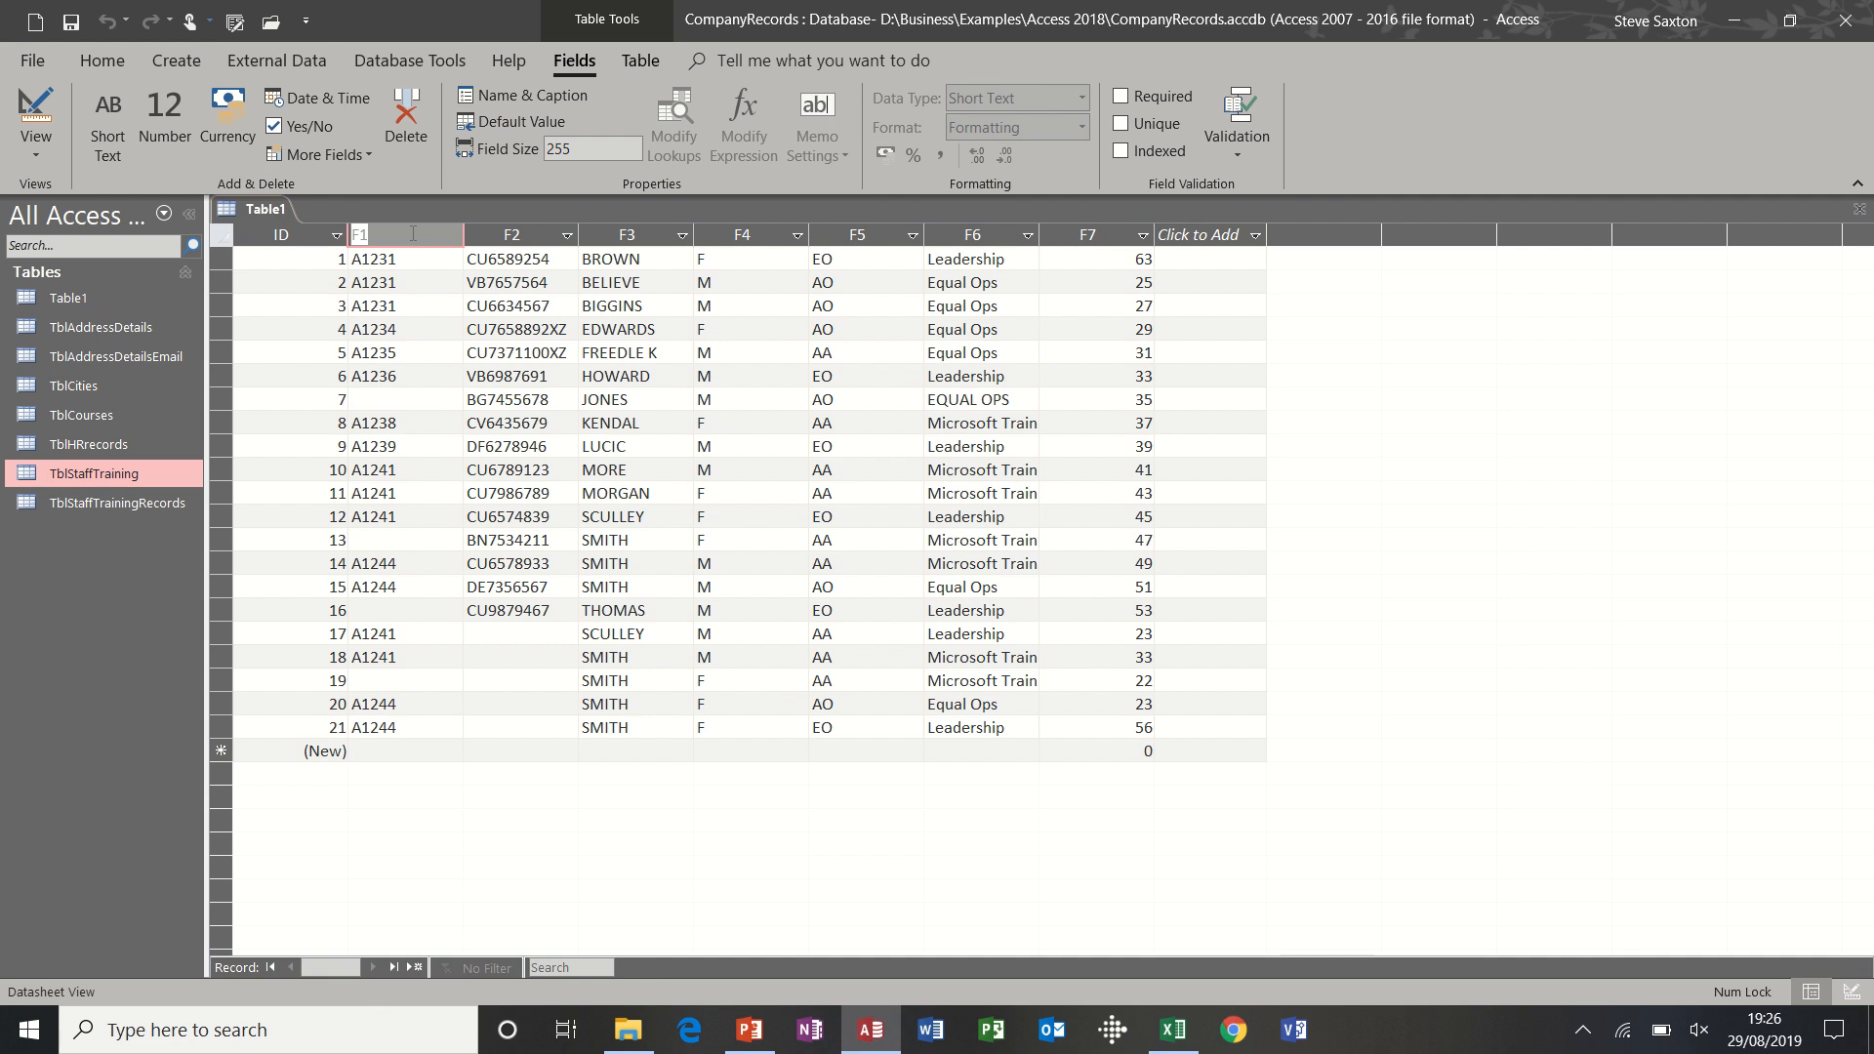
text(SEctio)
key(BackSpace)
text(e)
- Try to rename the F2 field as ID
double_click(514, 234)
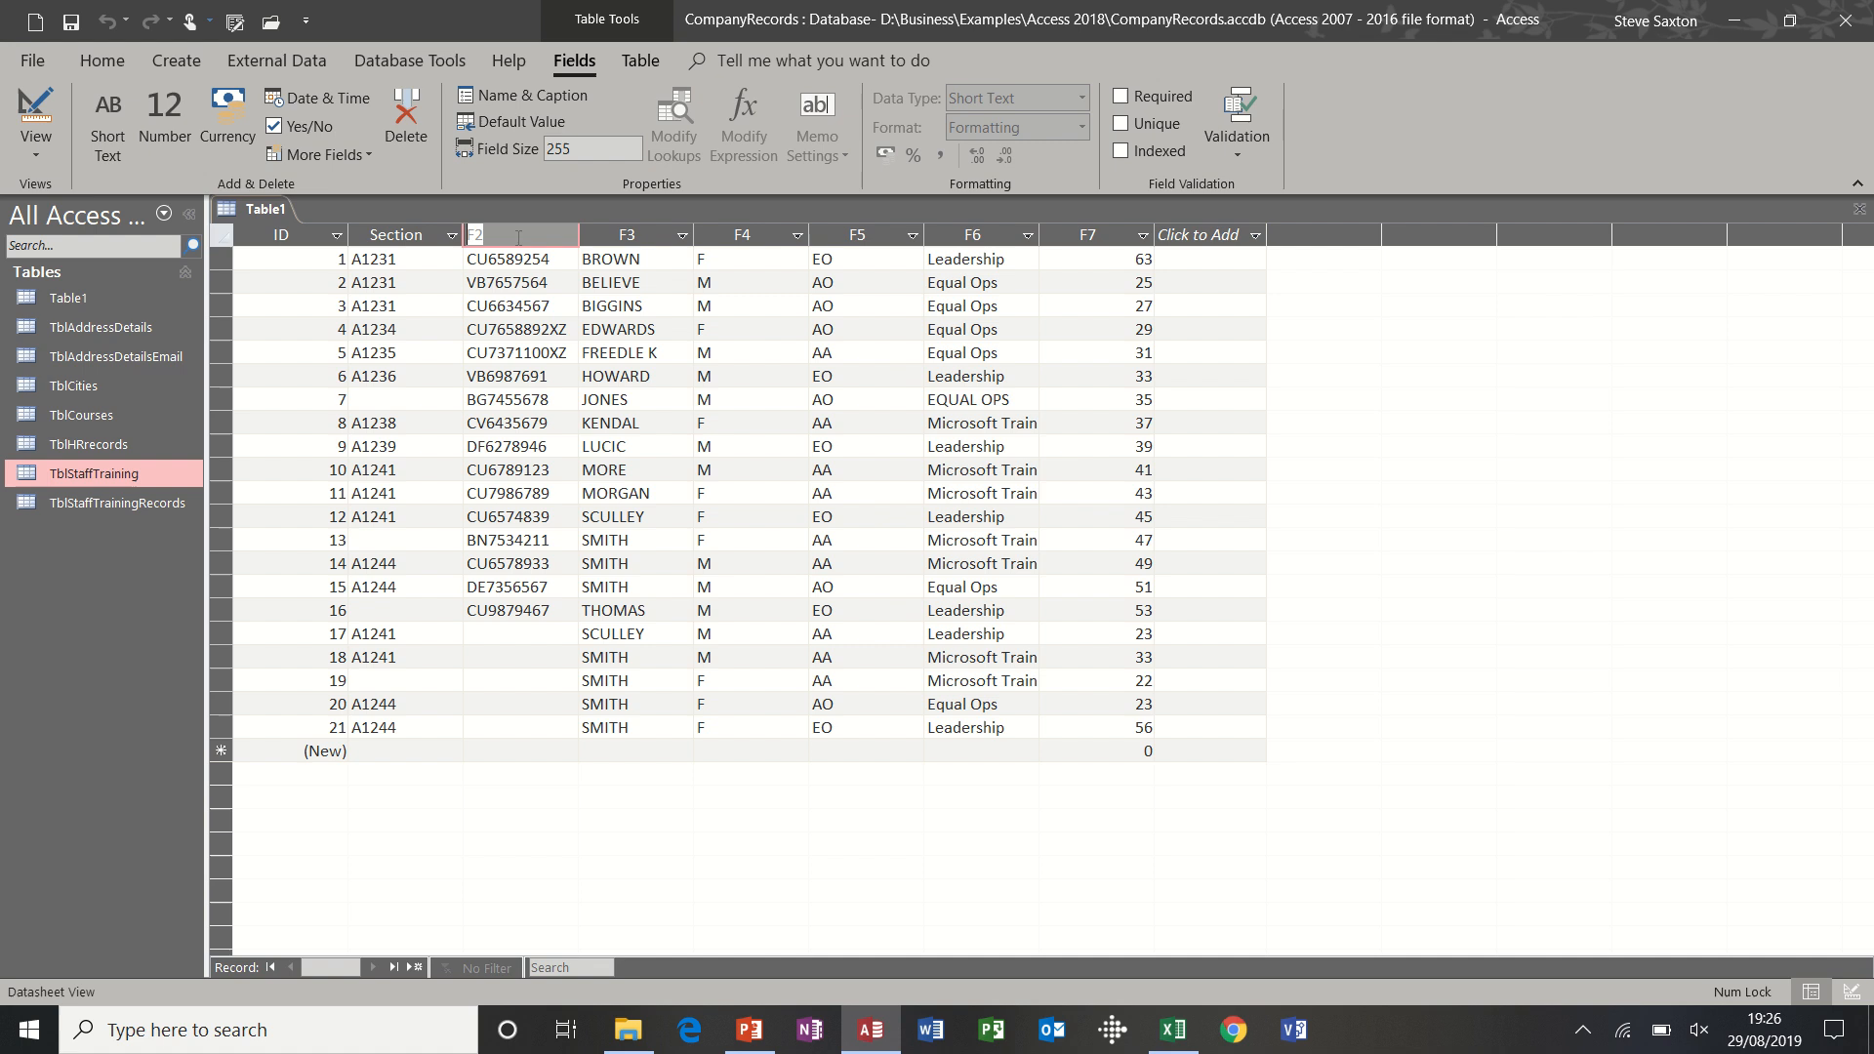
text(ID)
key(Return)
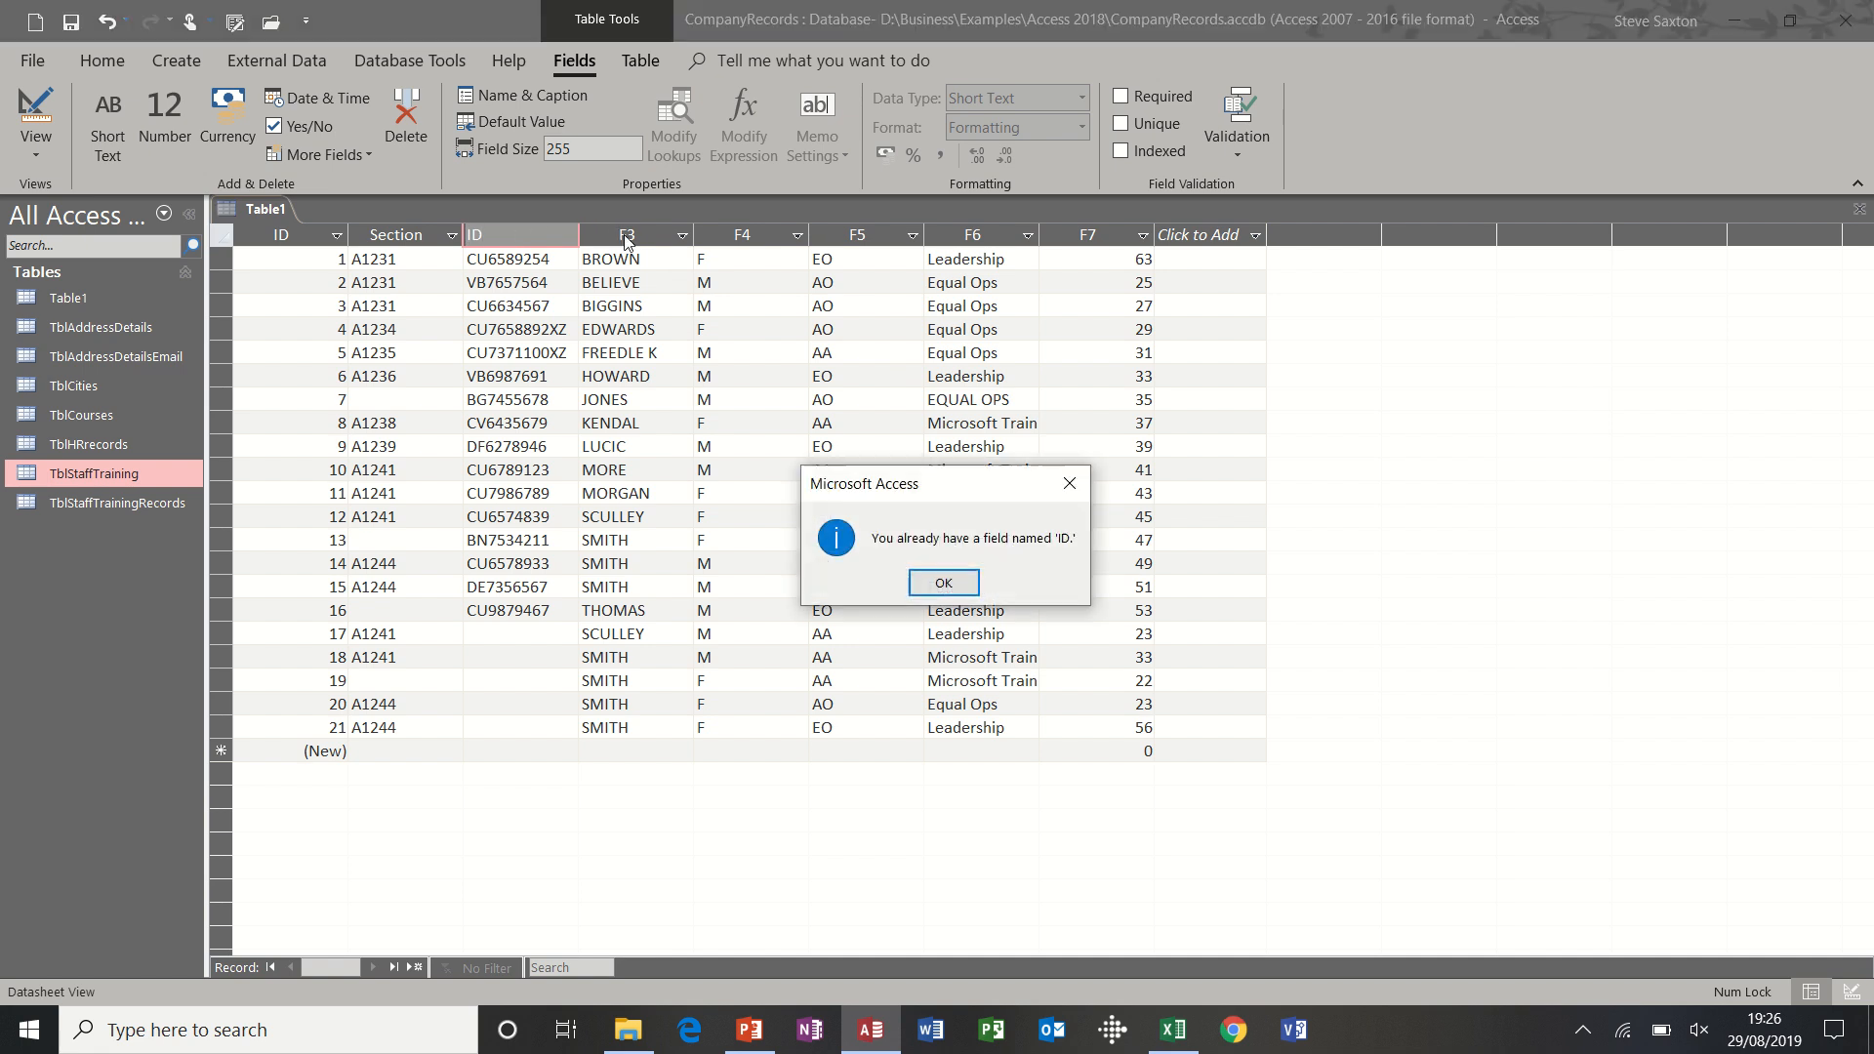
click(942, 583)
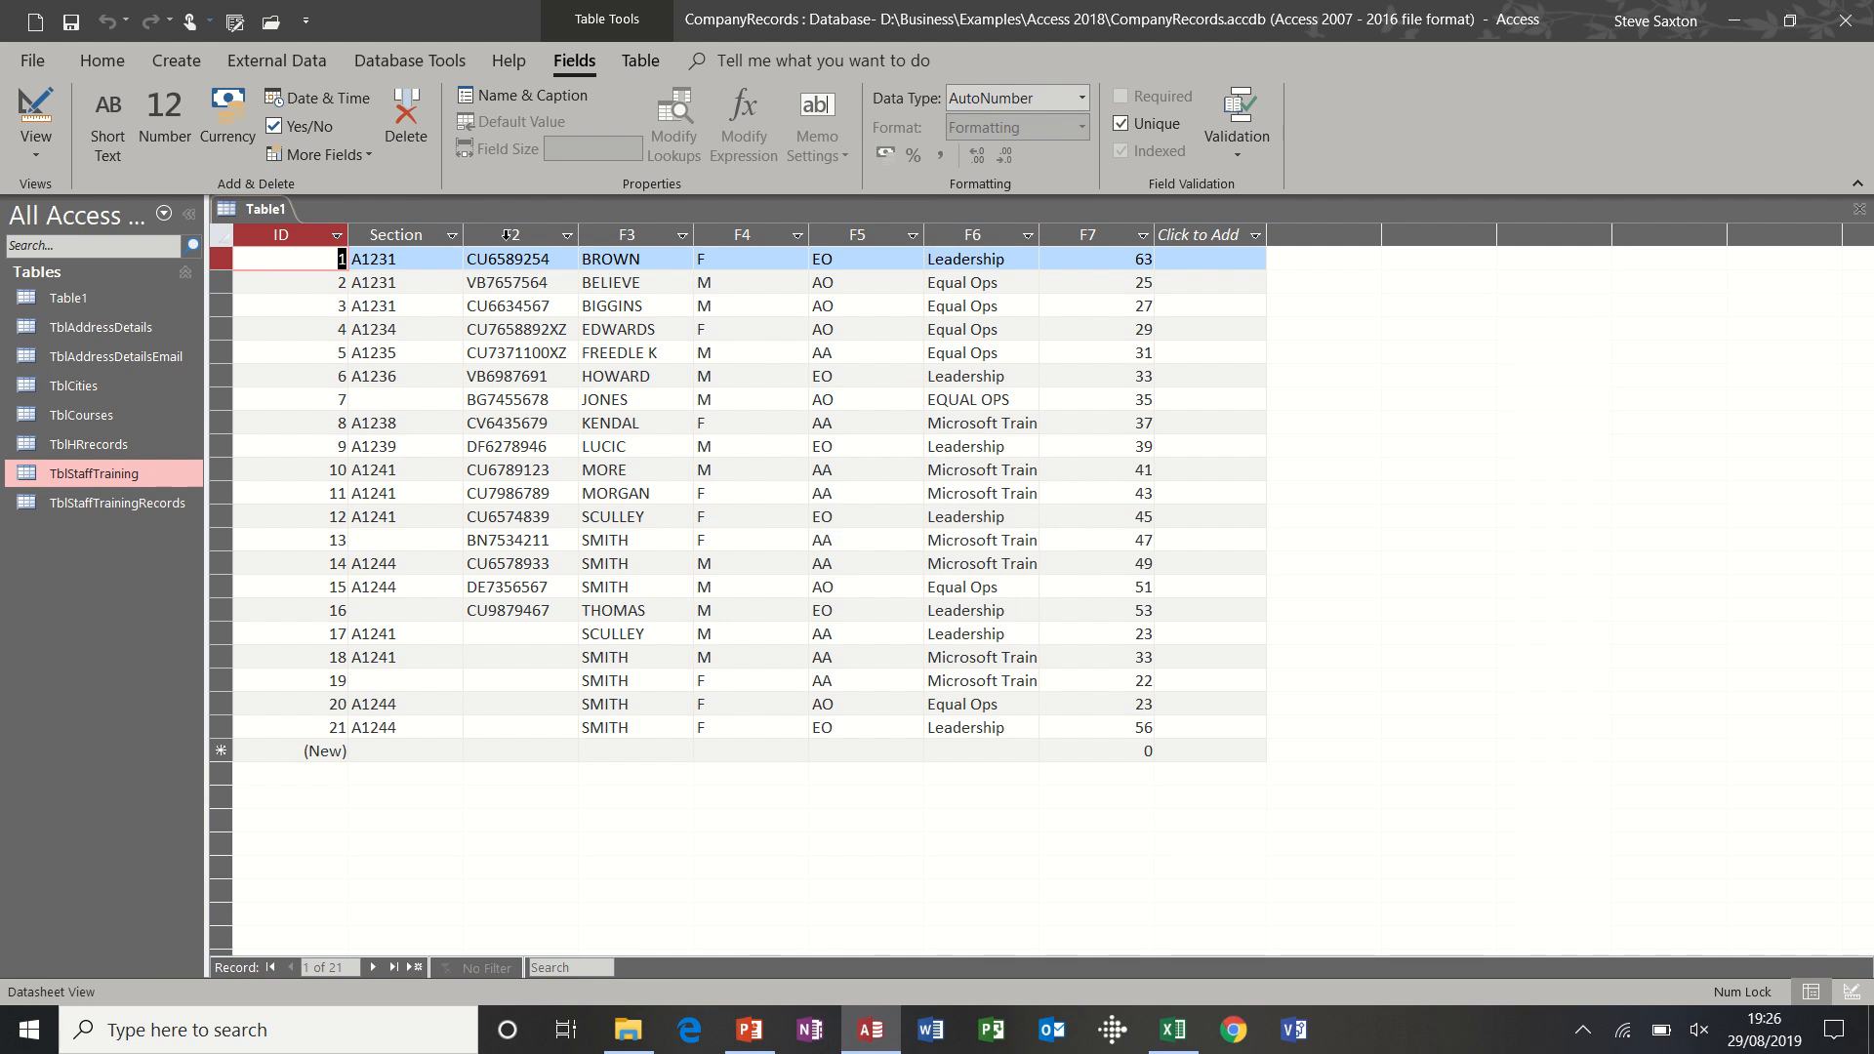
- Rename the F2 field as StaffID
double_click(508, 235)
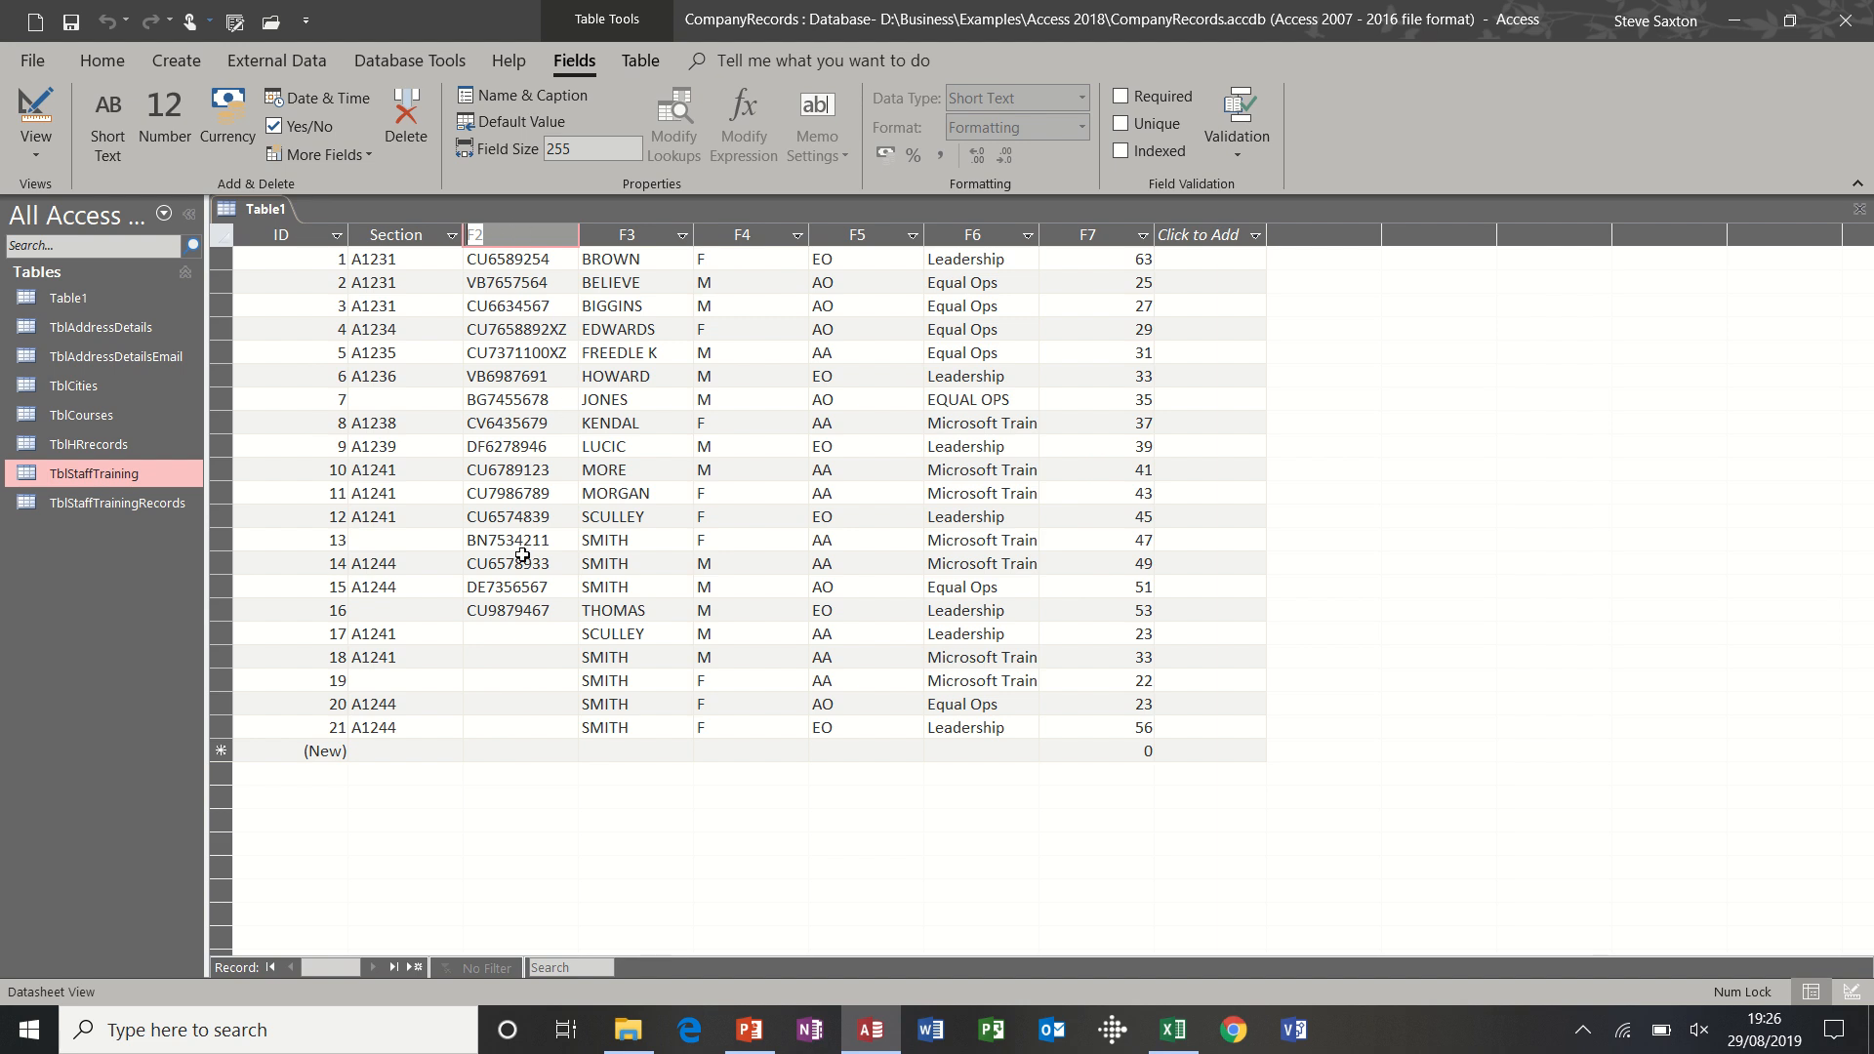
text(StaffID)
key(Return)
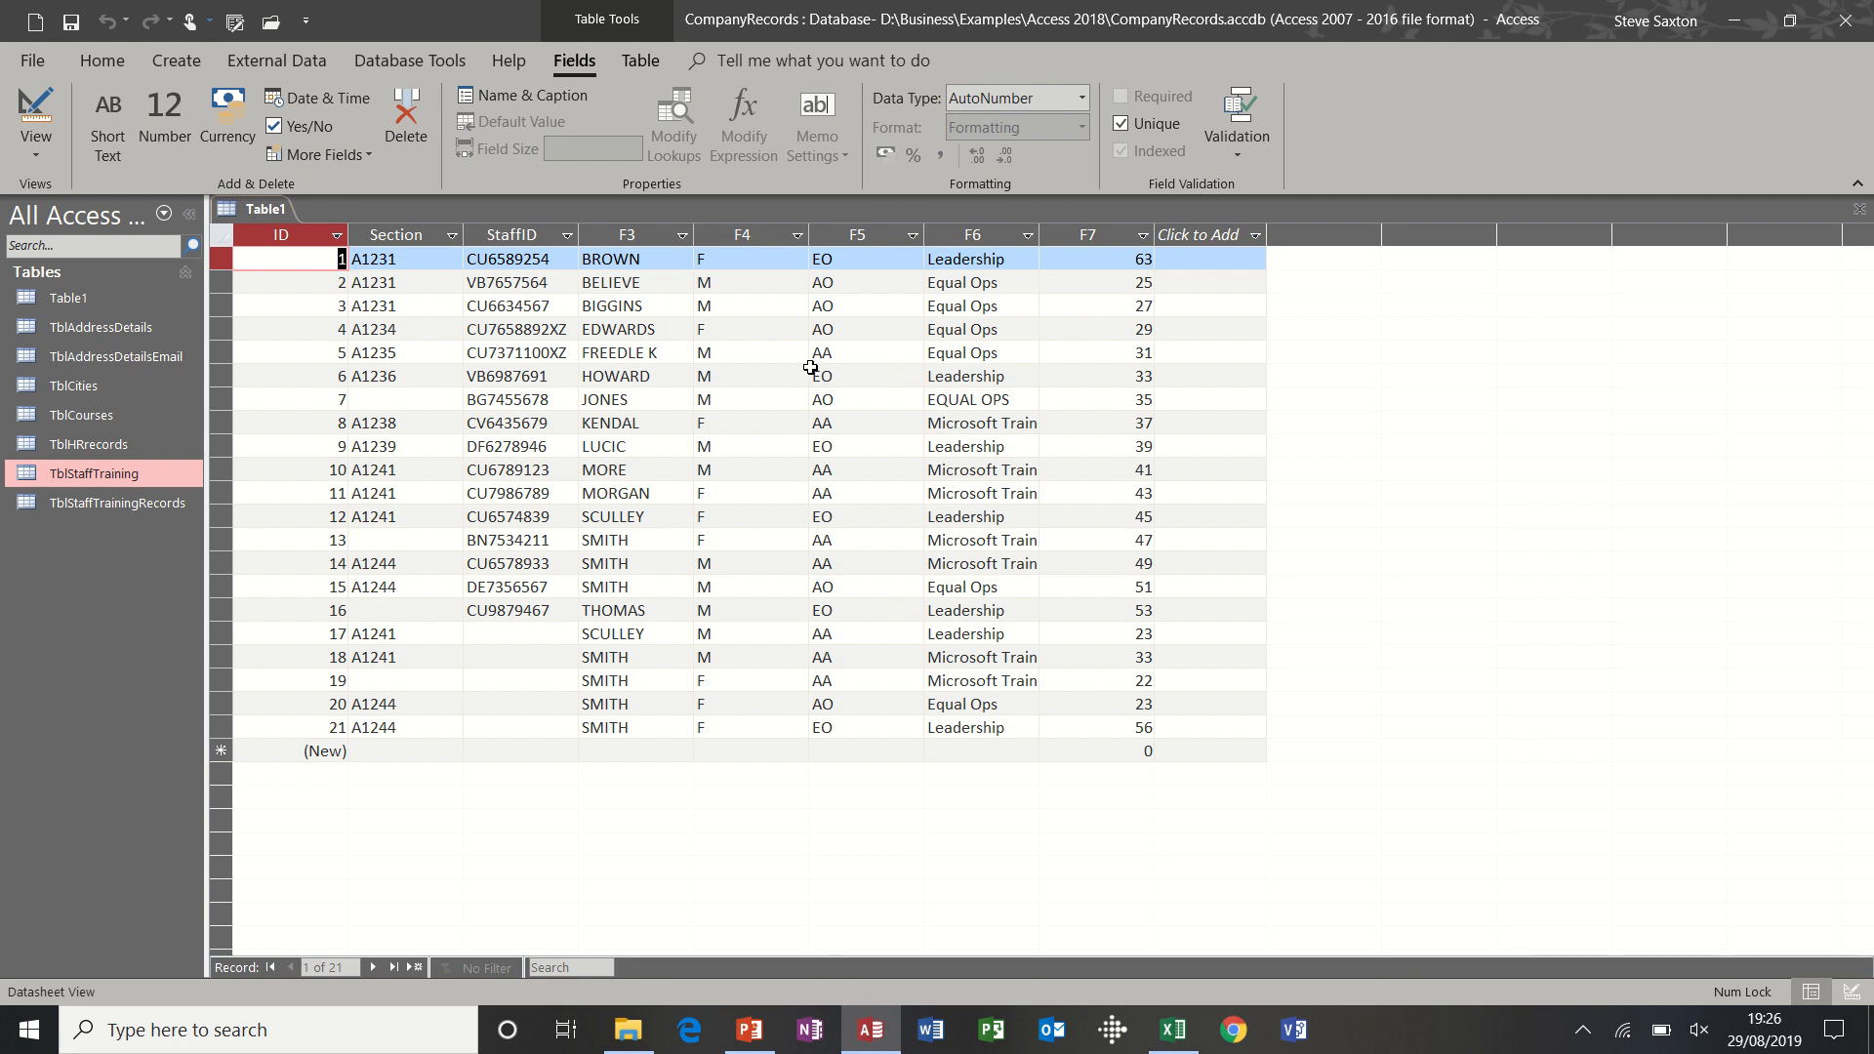
- Save the new table as Table1 and review its field data types in Design view before closing it
click(36, 122)
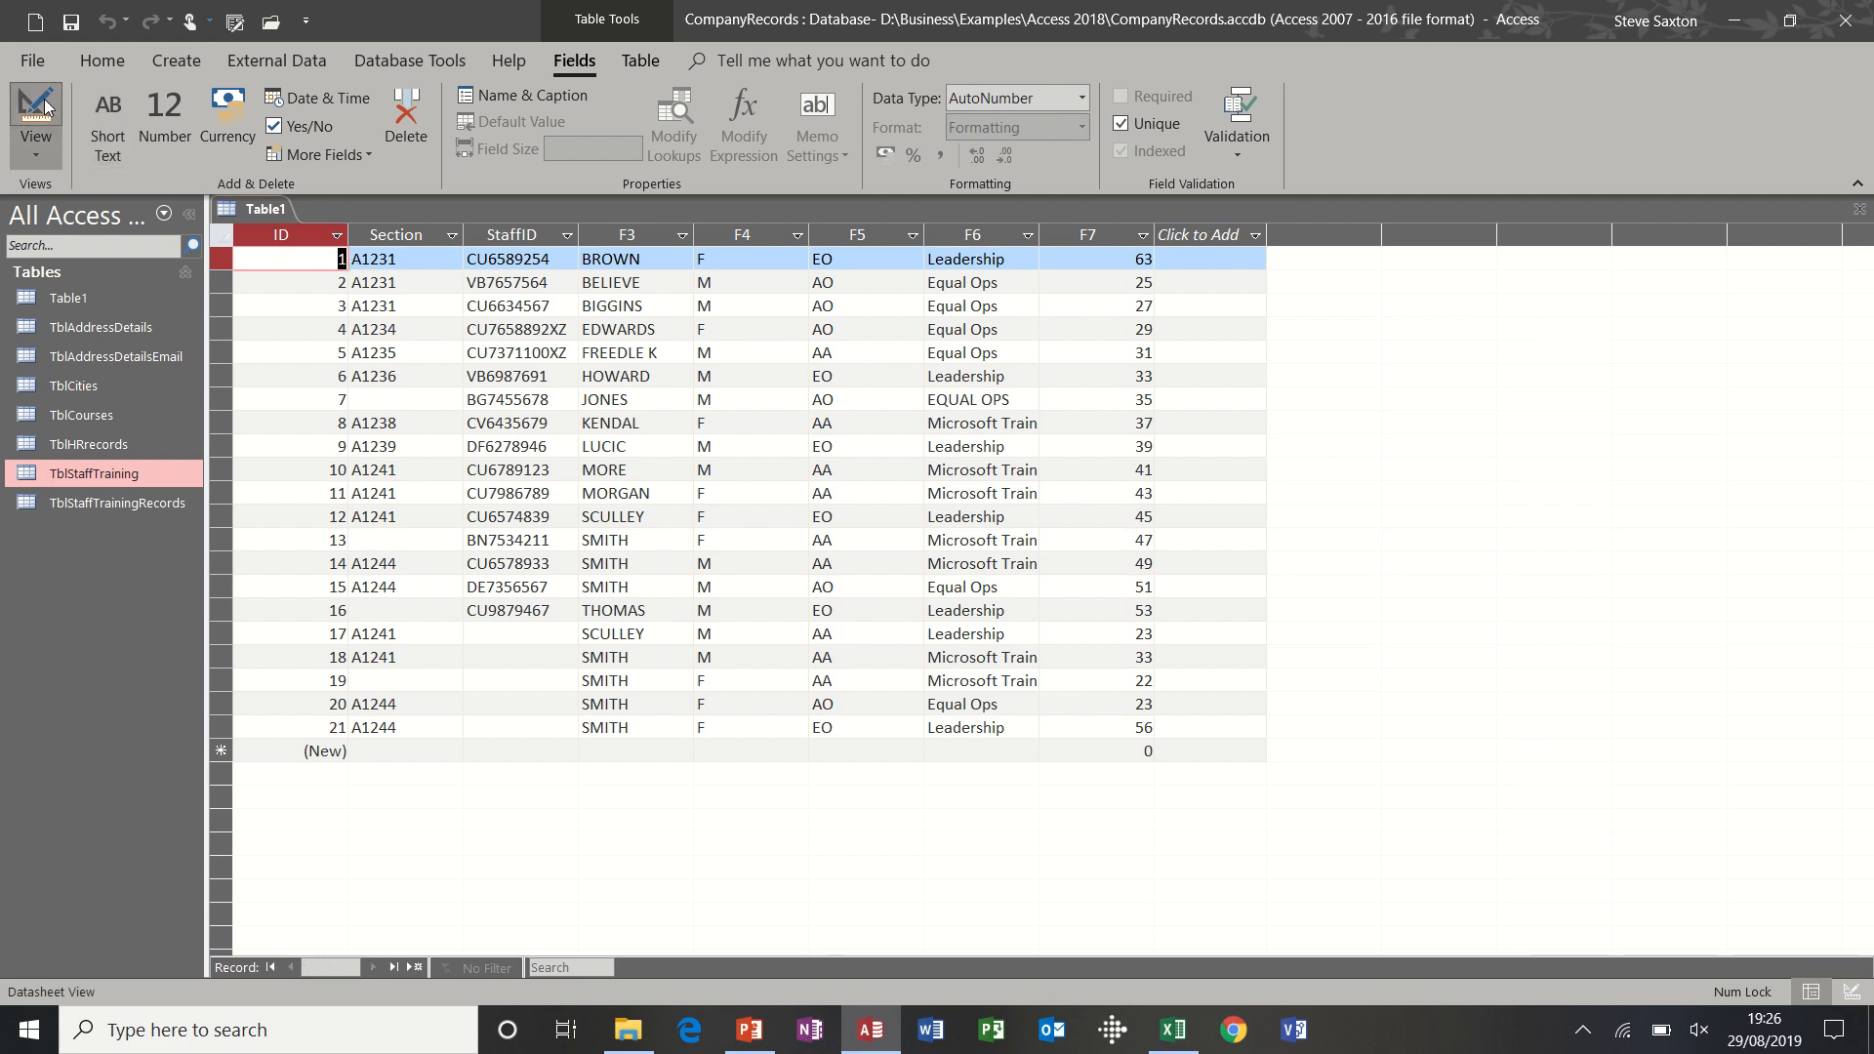
click(927, 403)
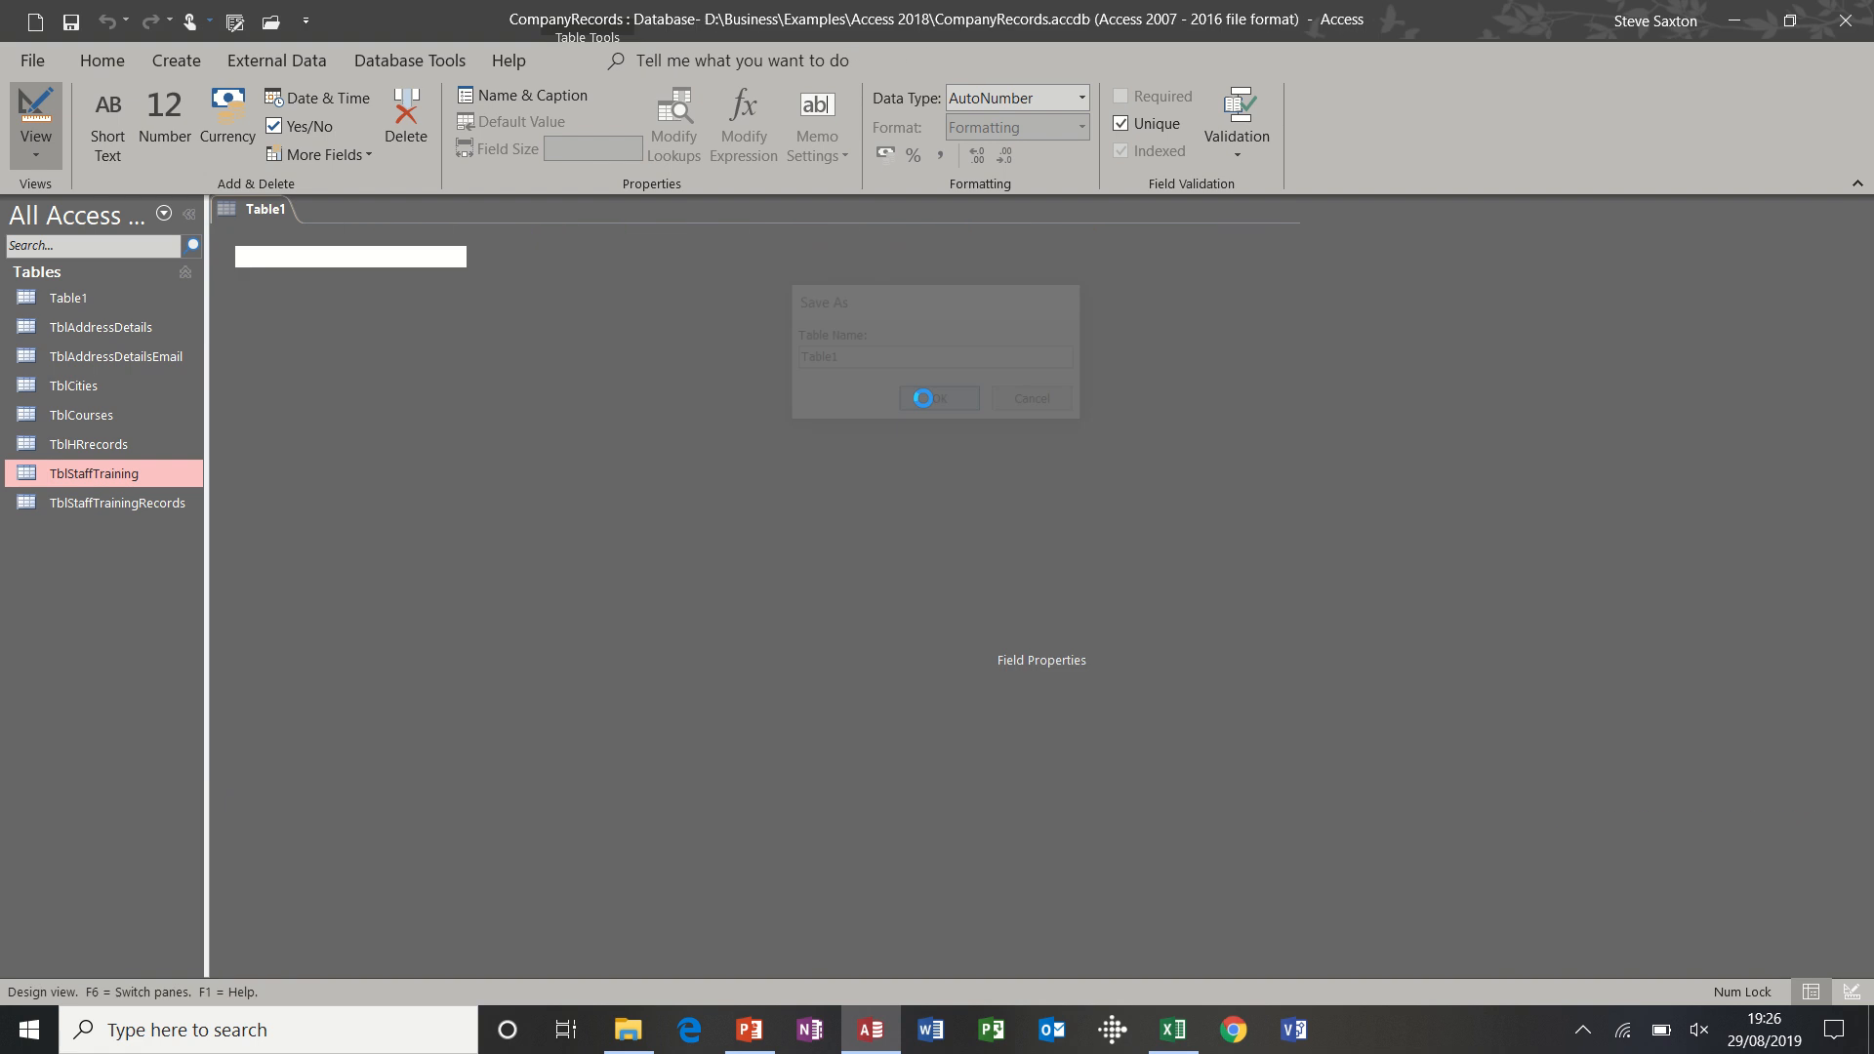
click(544, 282)
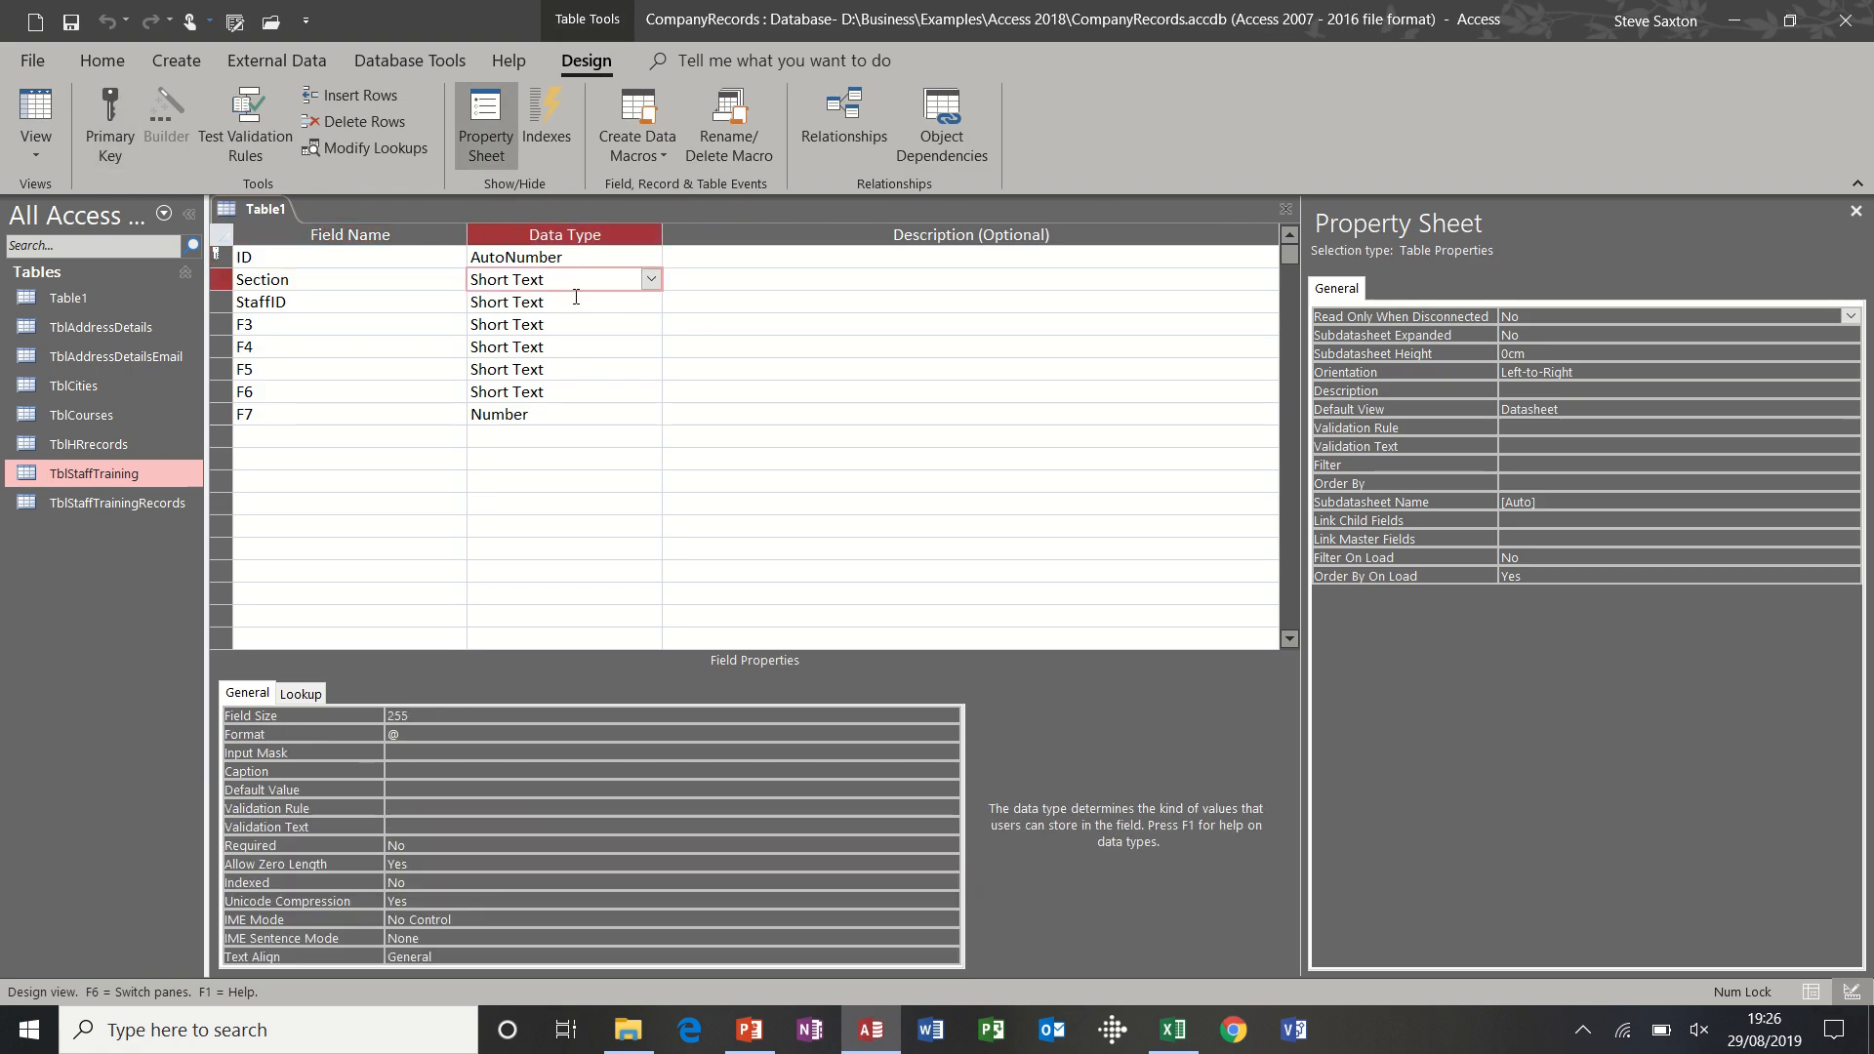
click(615, 303)
click(579, 325)
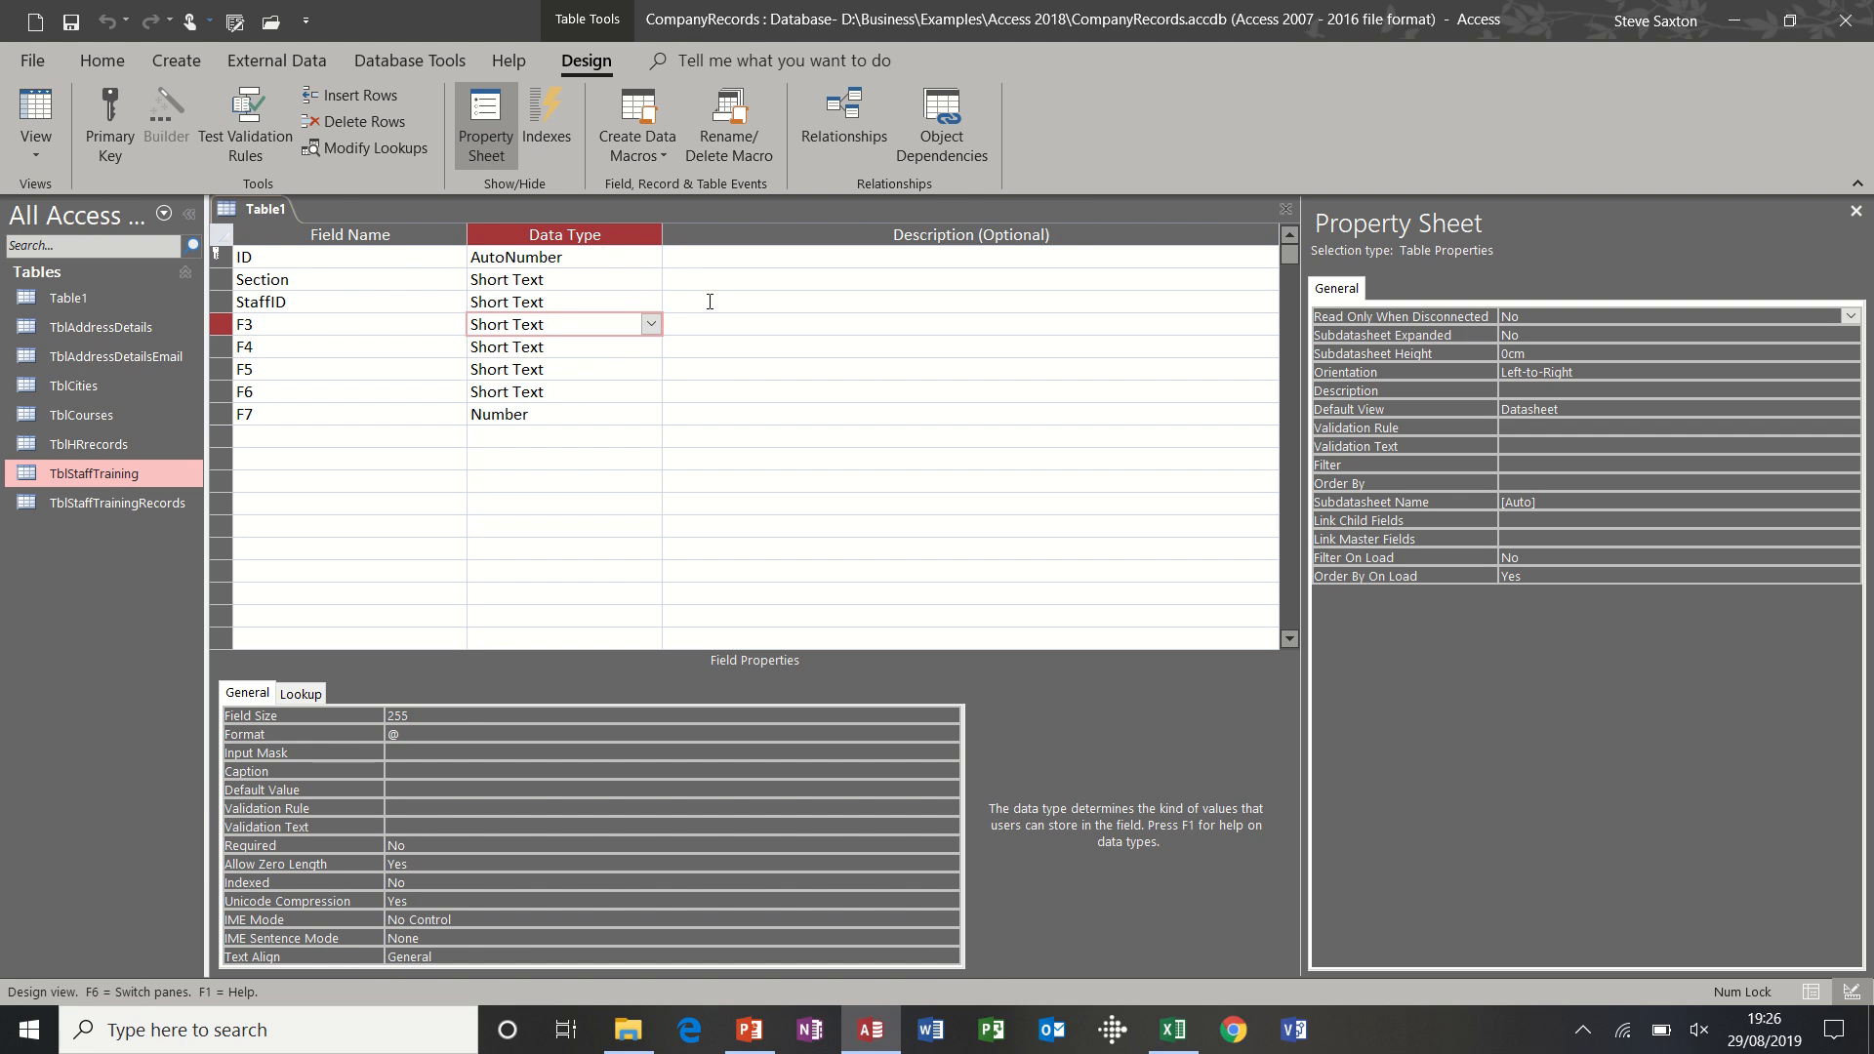
click(1284, 211)
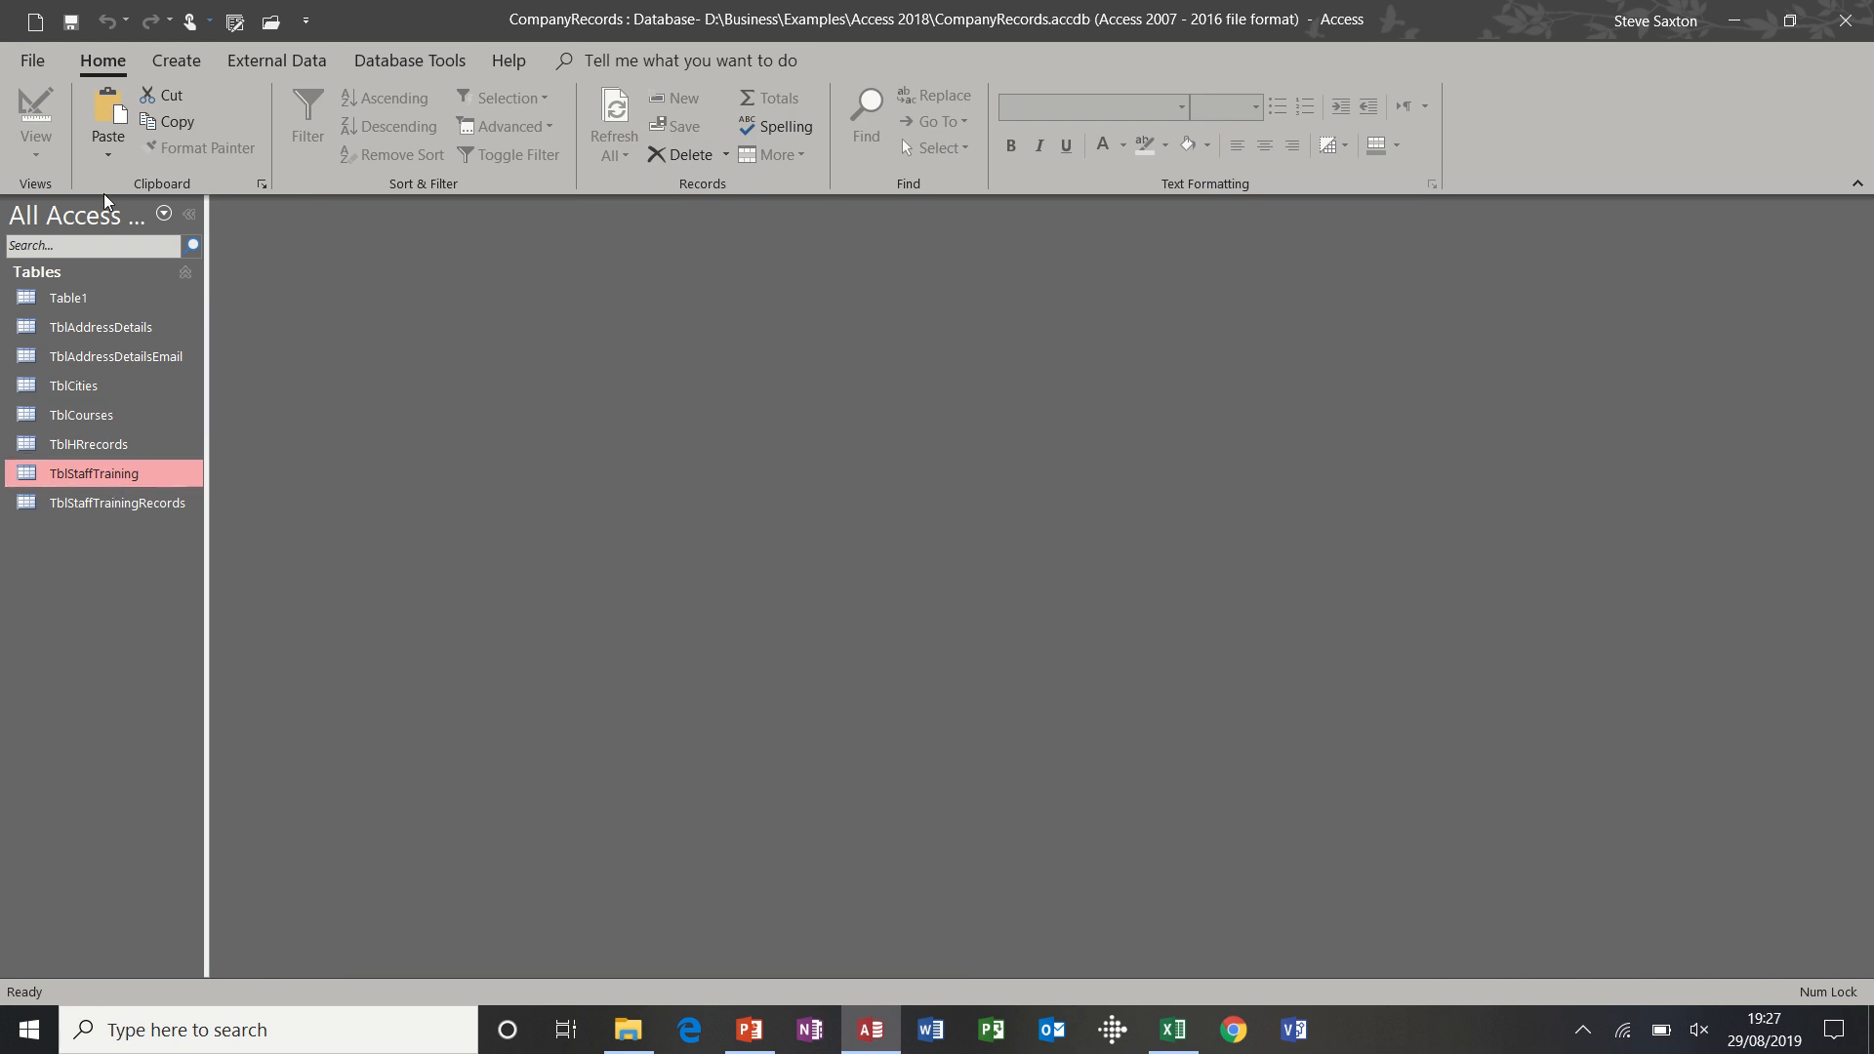
- Start an Excel link to Import Data.xlsx in the Access 2018 folder, using the option that creates a linked table
click(304, 58)
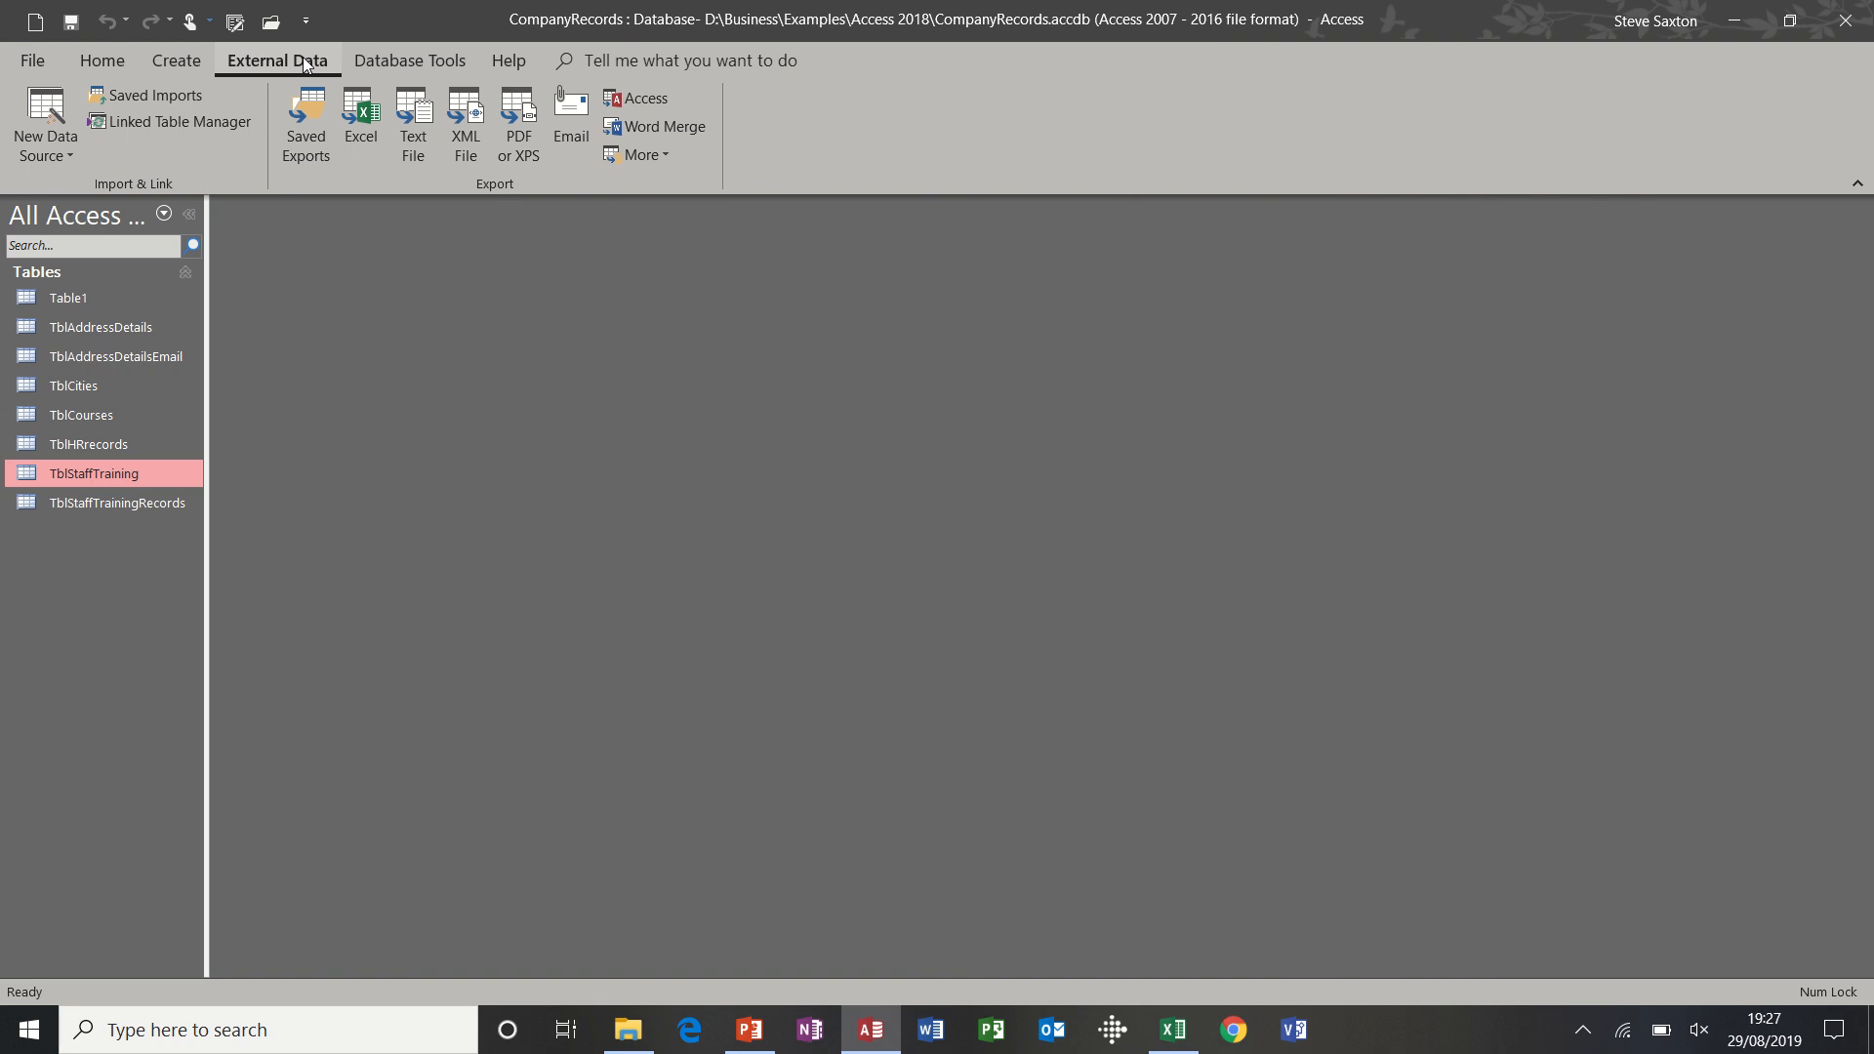
click(58, 151)
mouse_move(91, 205)
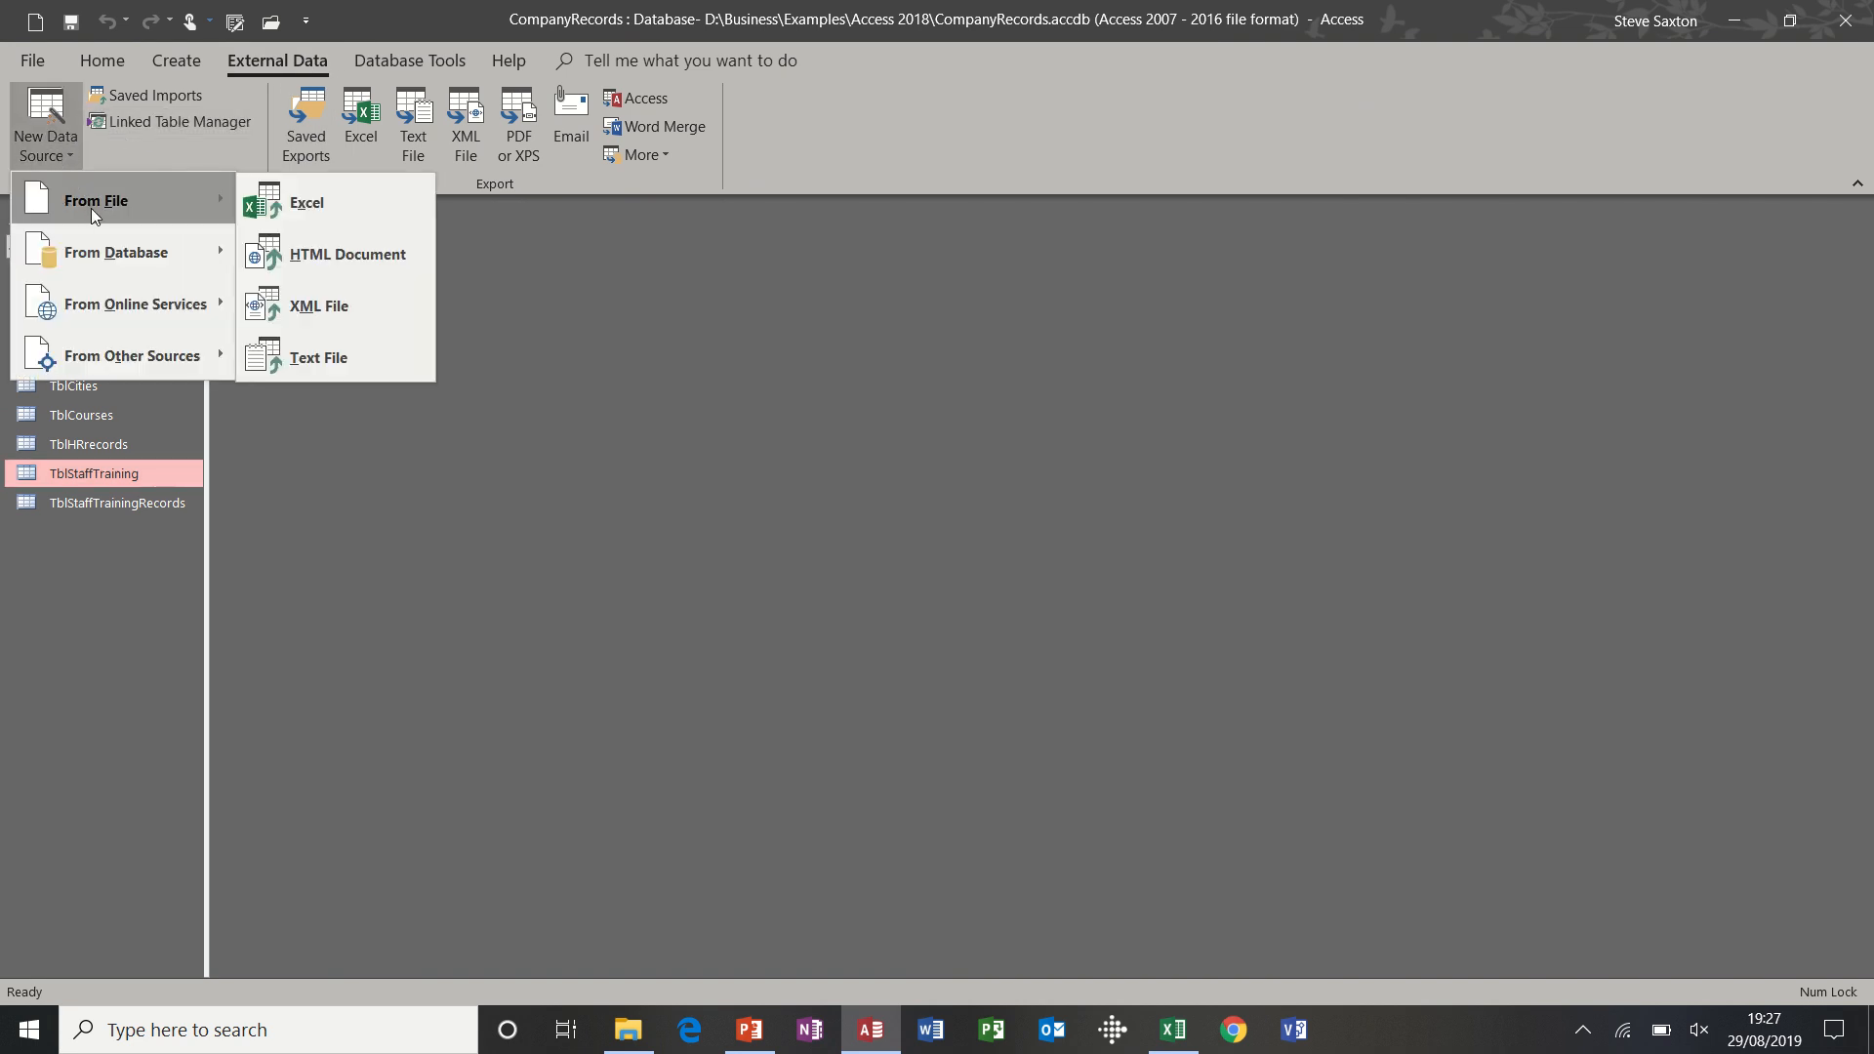
click(305, 202)
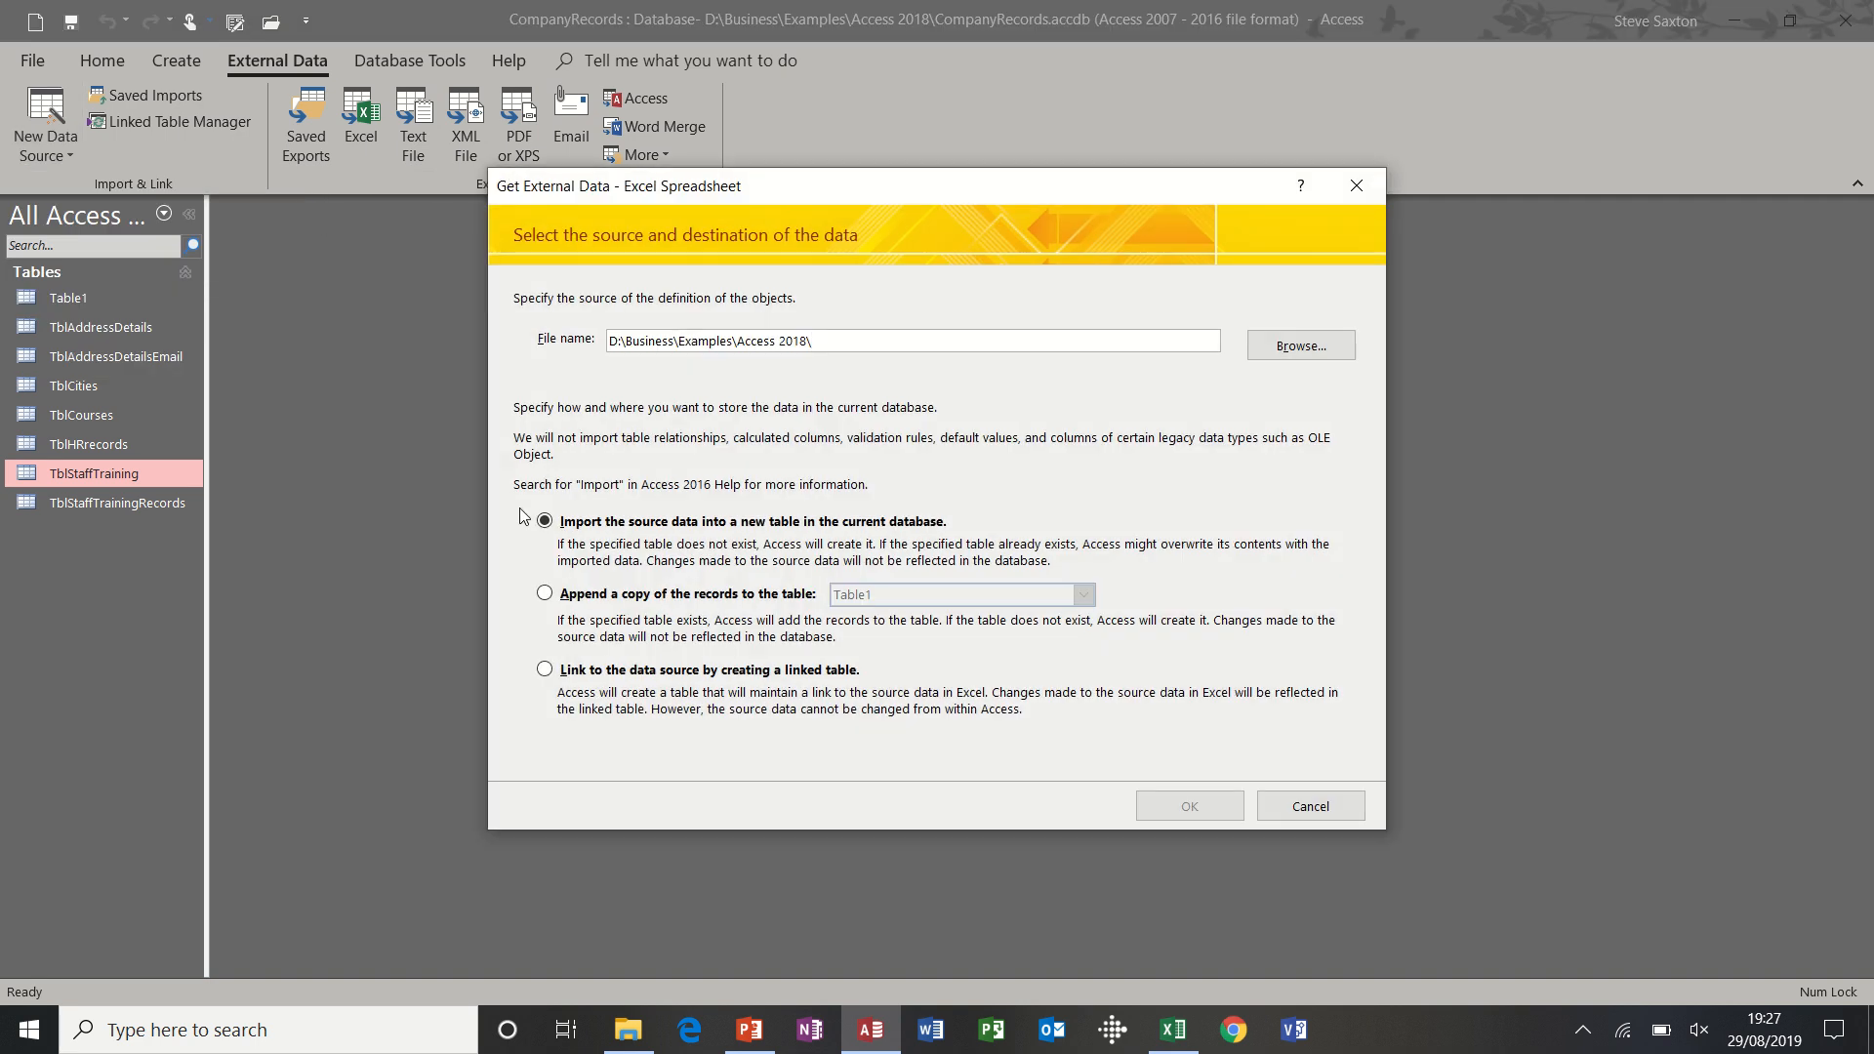
click(545, 671)
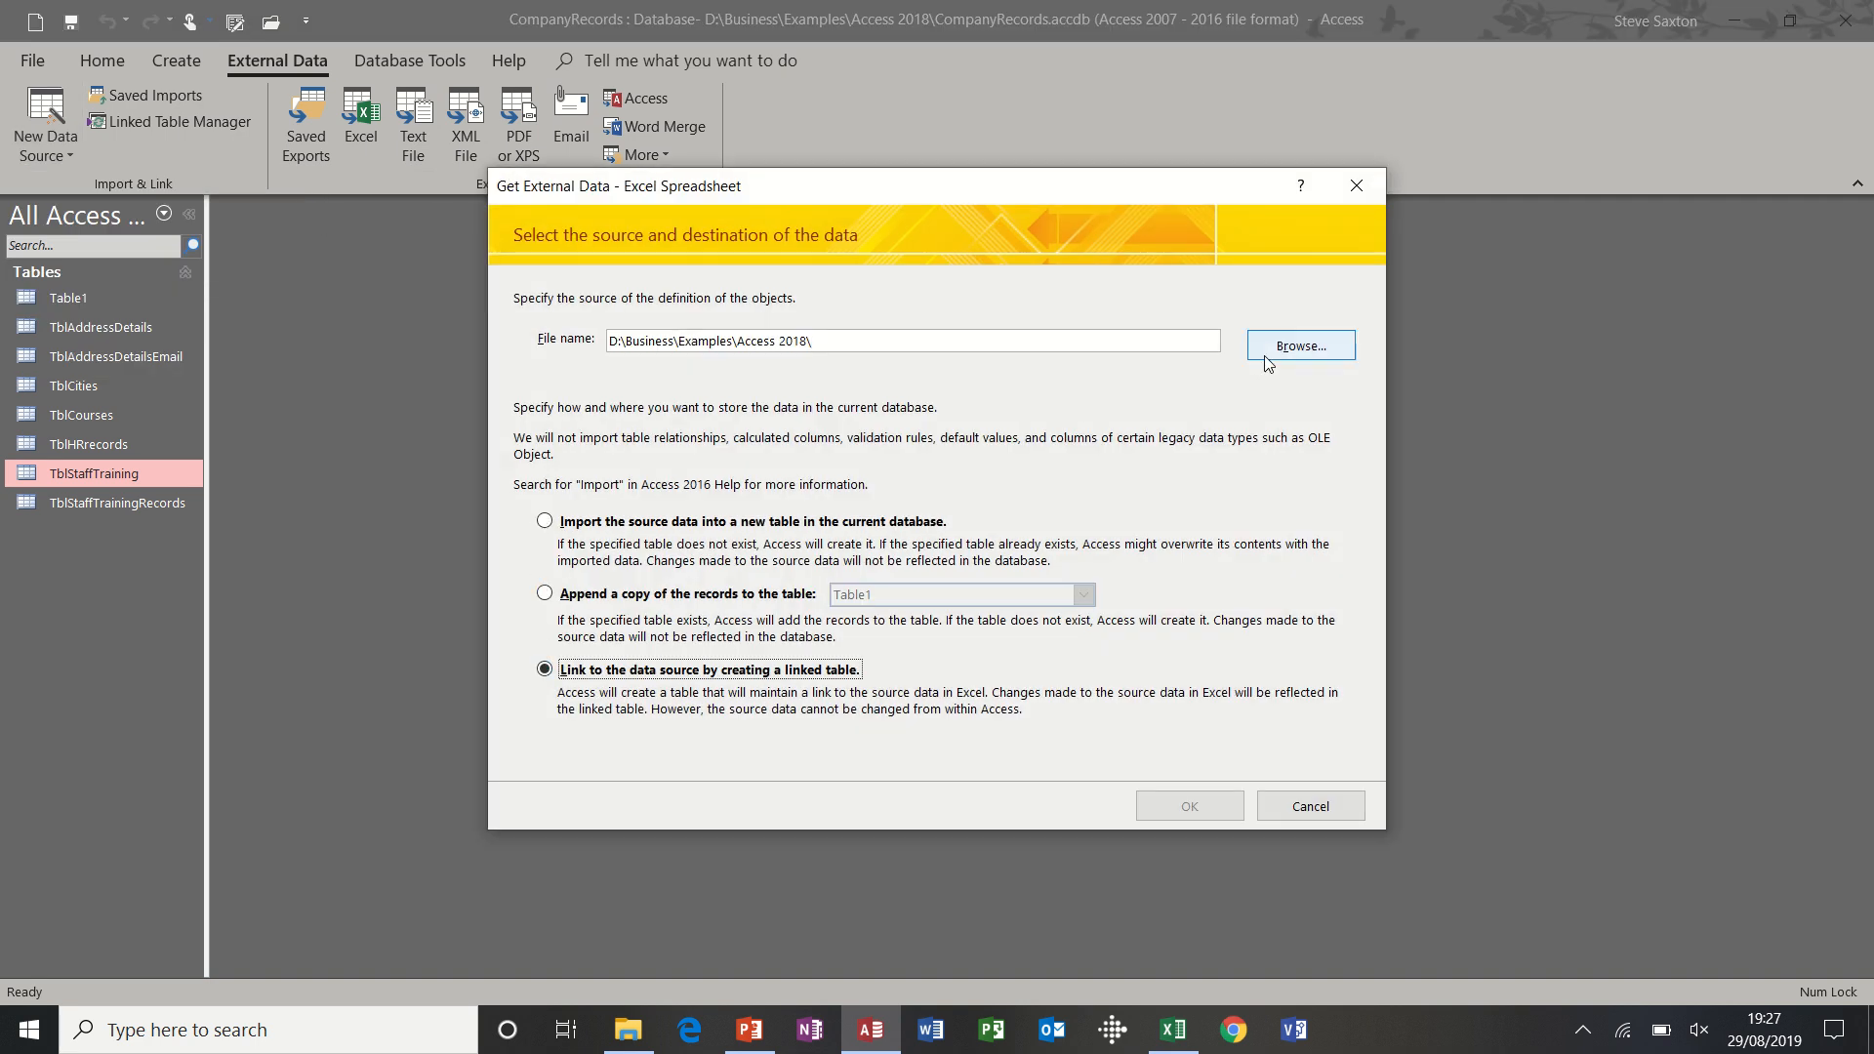
click(1290, 350)
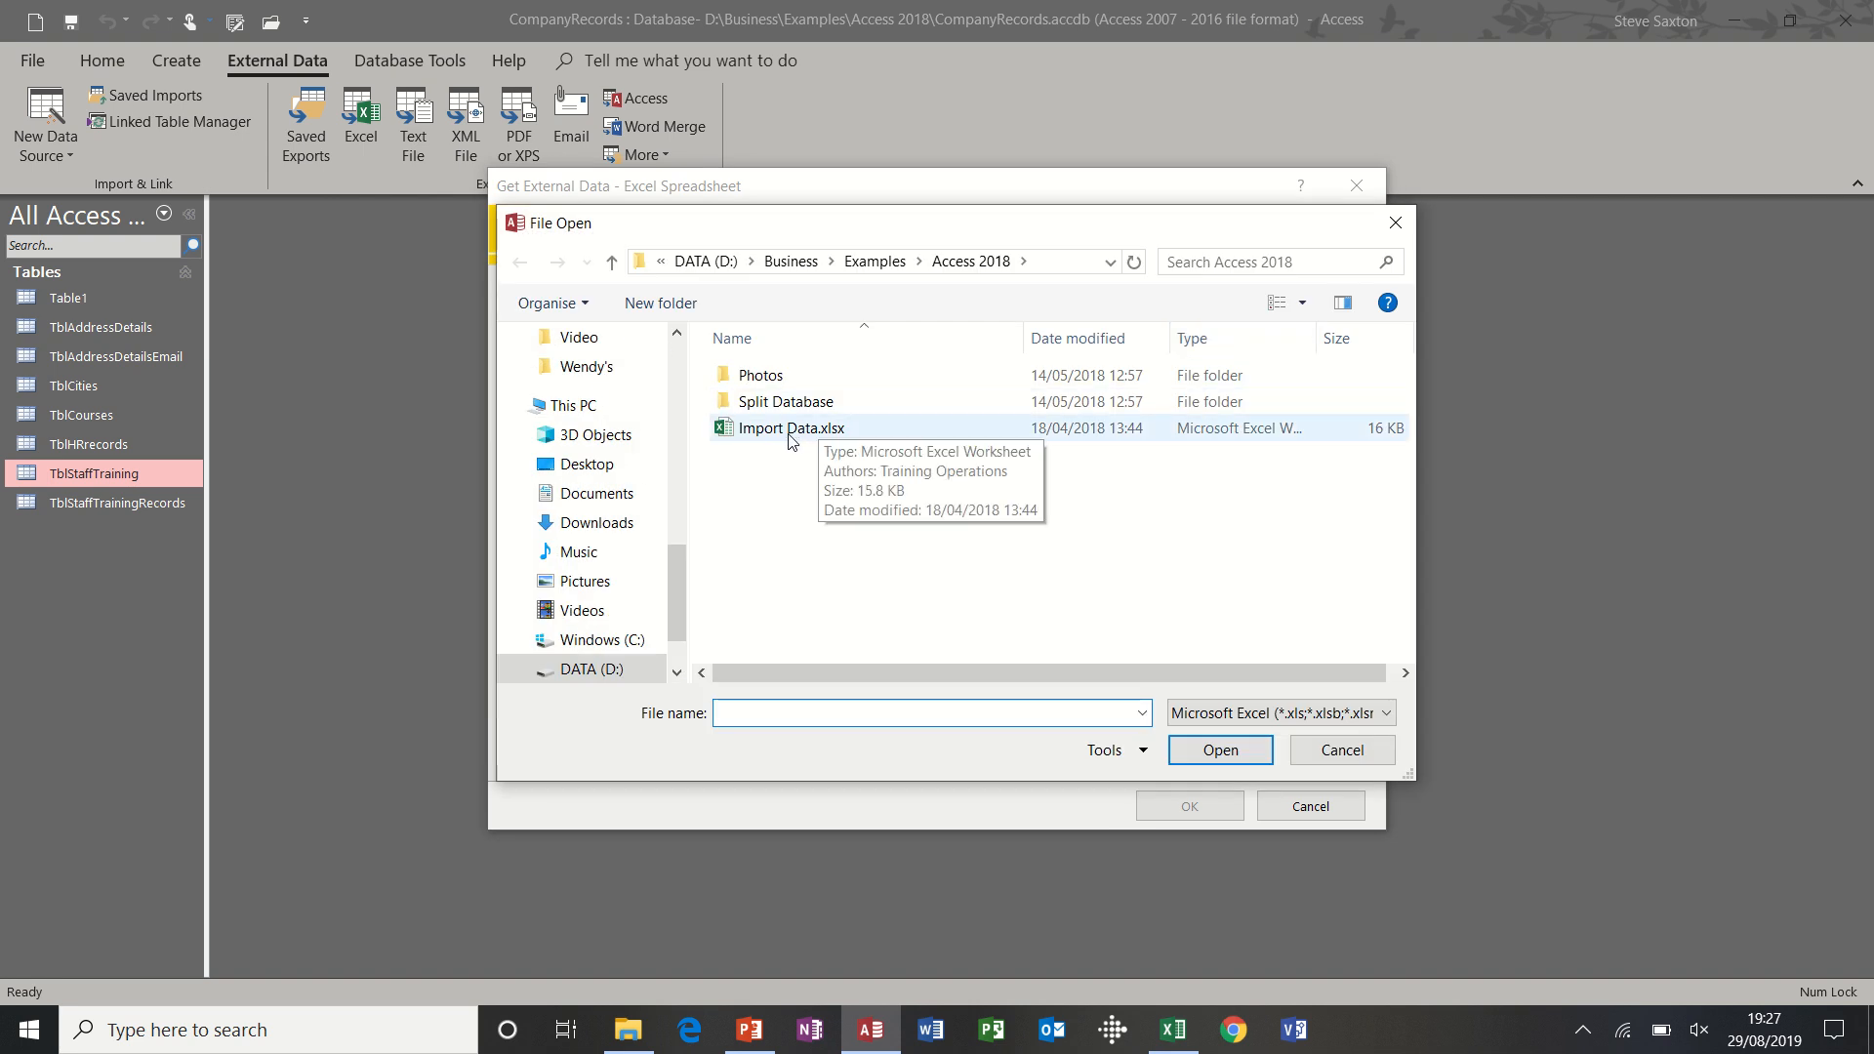
click(789, 428)
click(1202, 750)
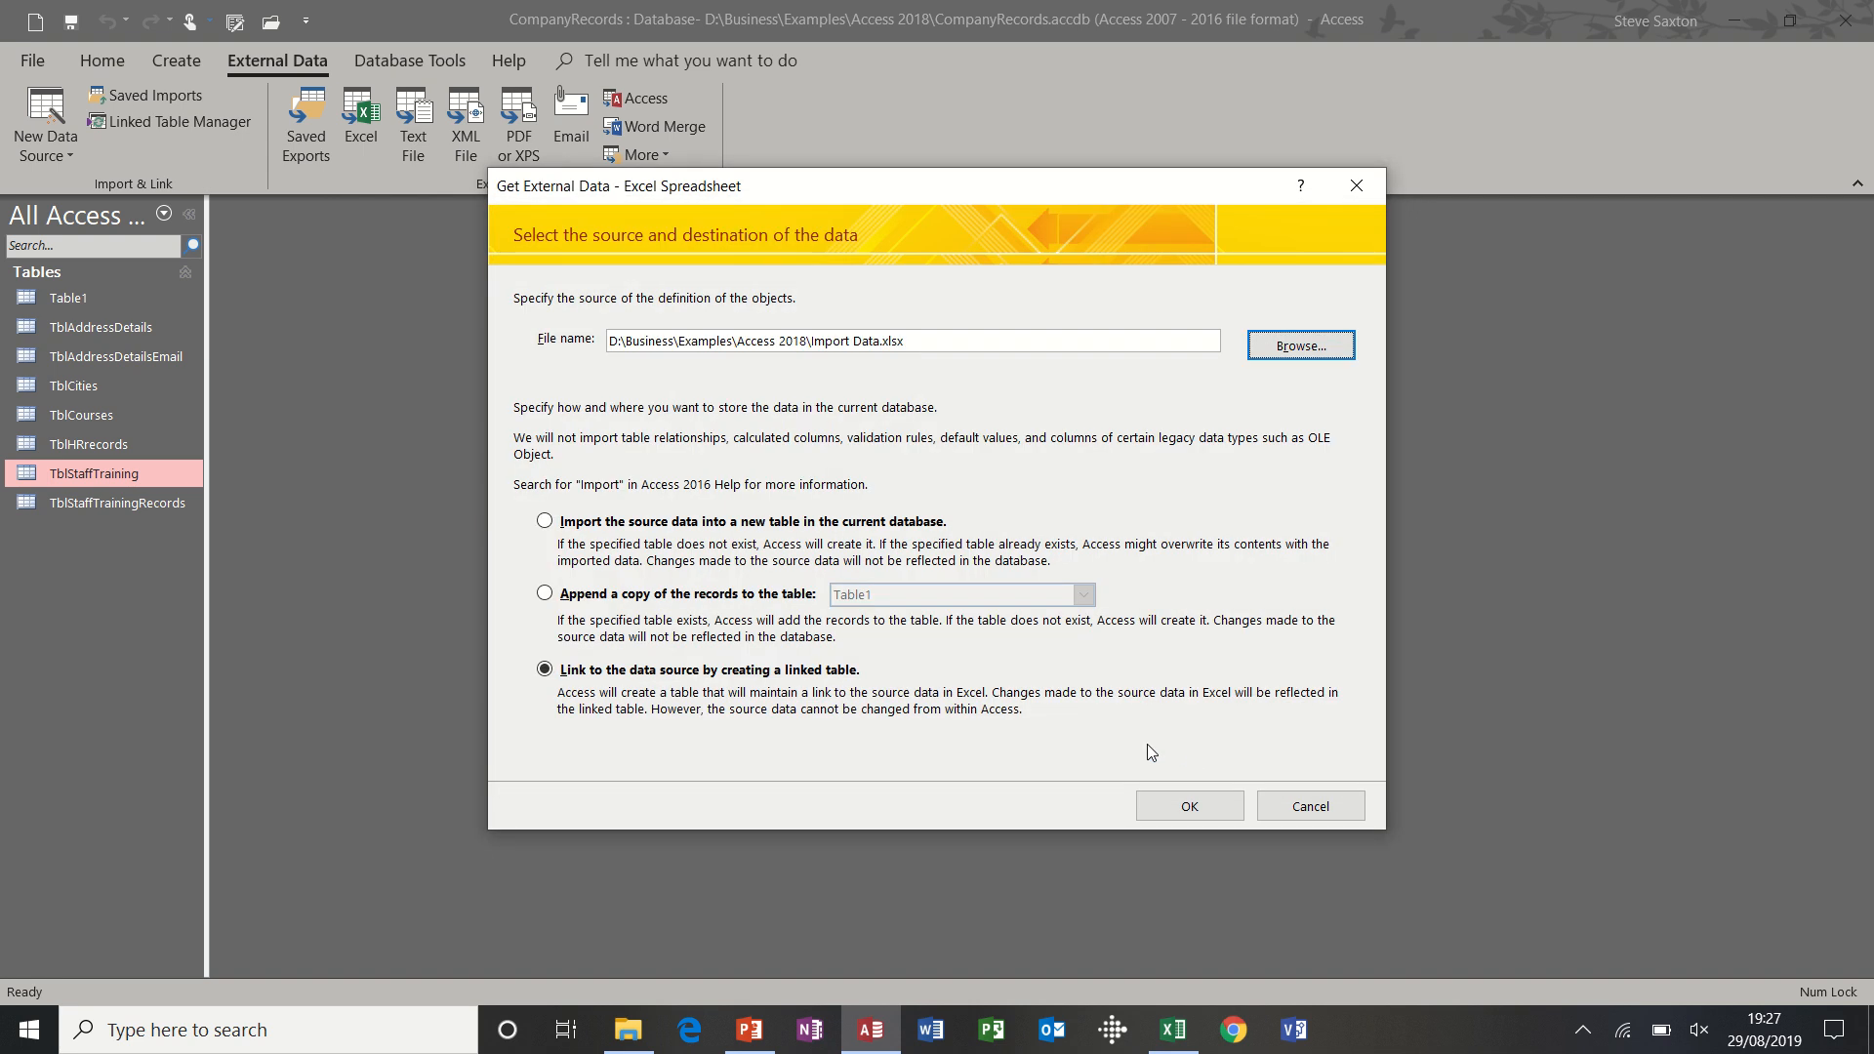
click(1187, 806)
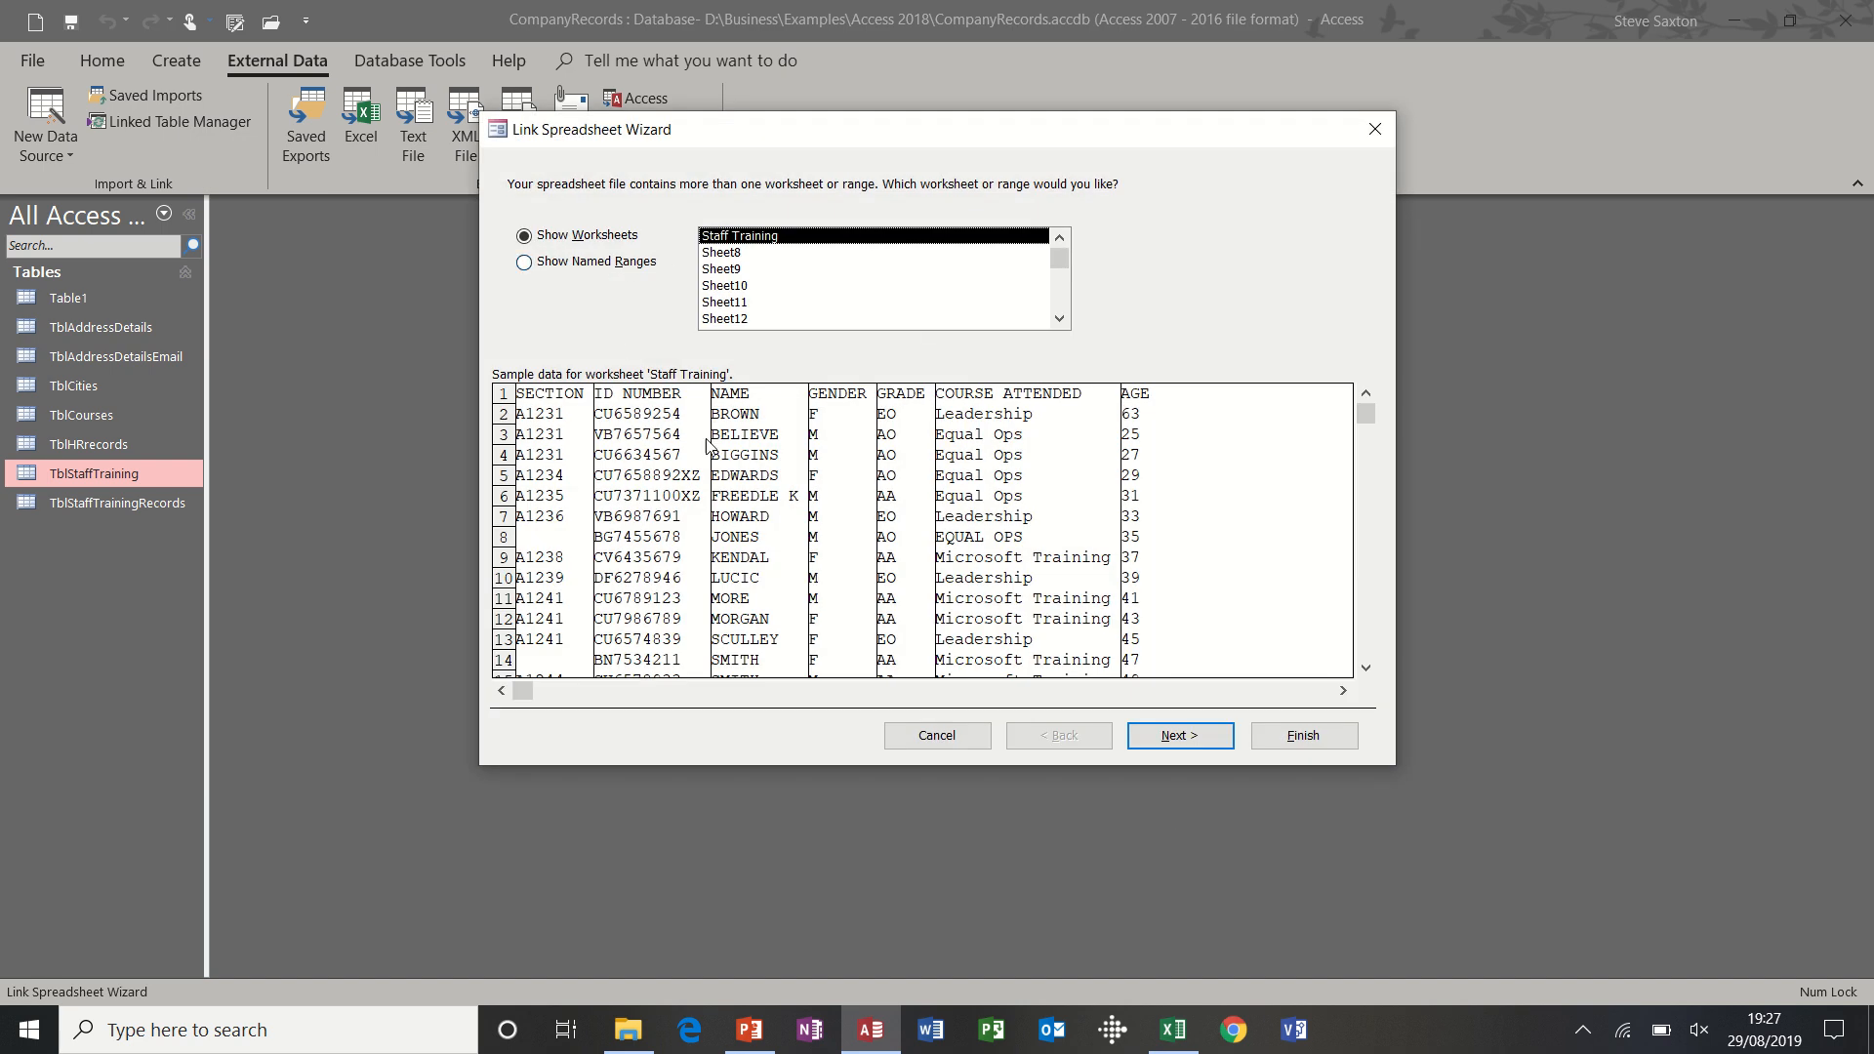
- Link the Staff Training worksheet with its first row as column headings, keeping Staff Training as the linked table name
click(1175, 739)
click(522, 242)
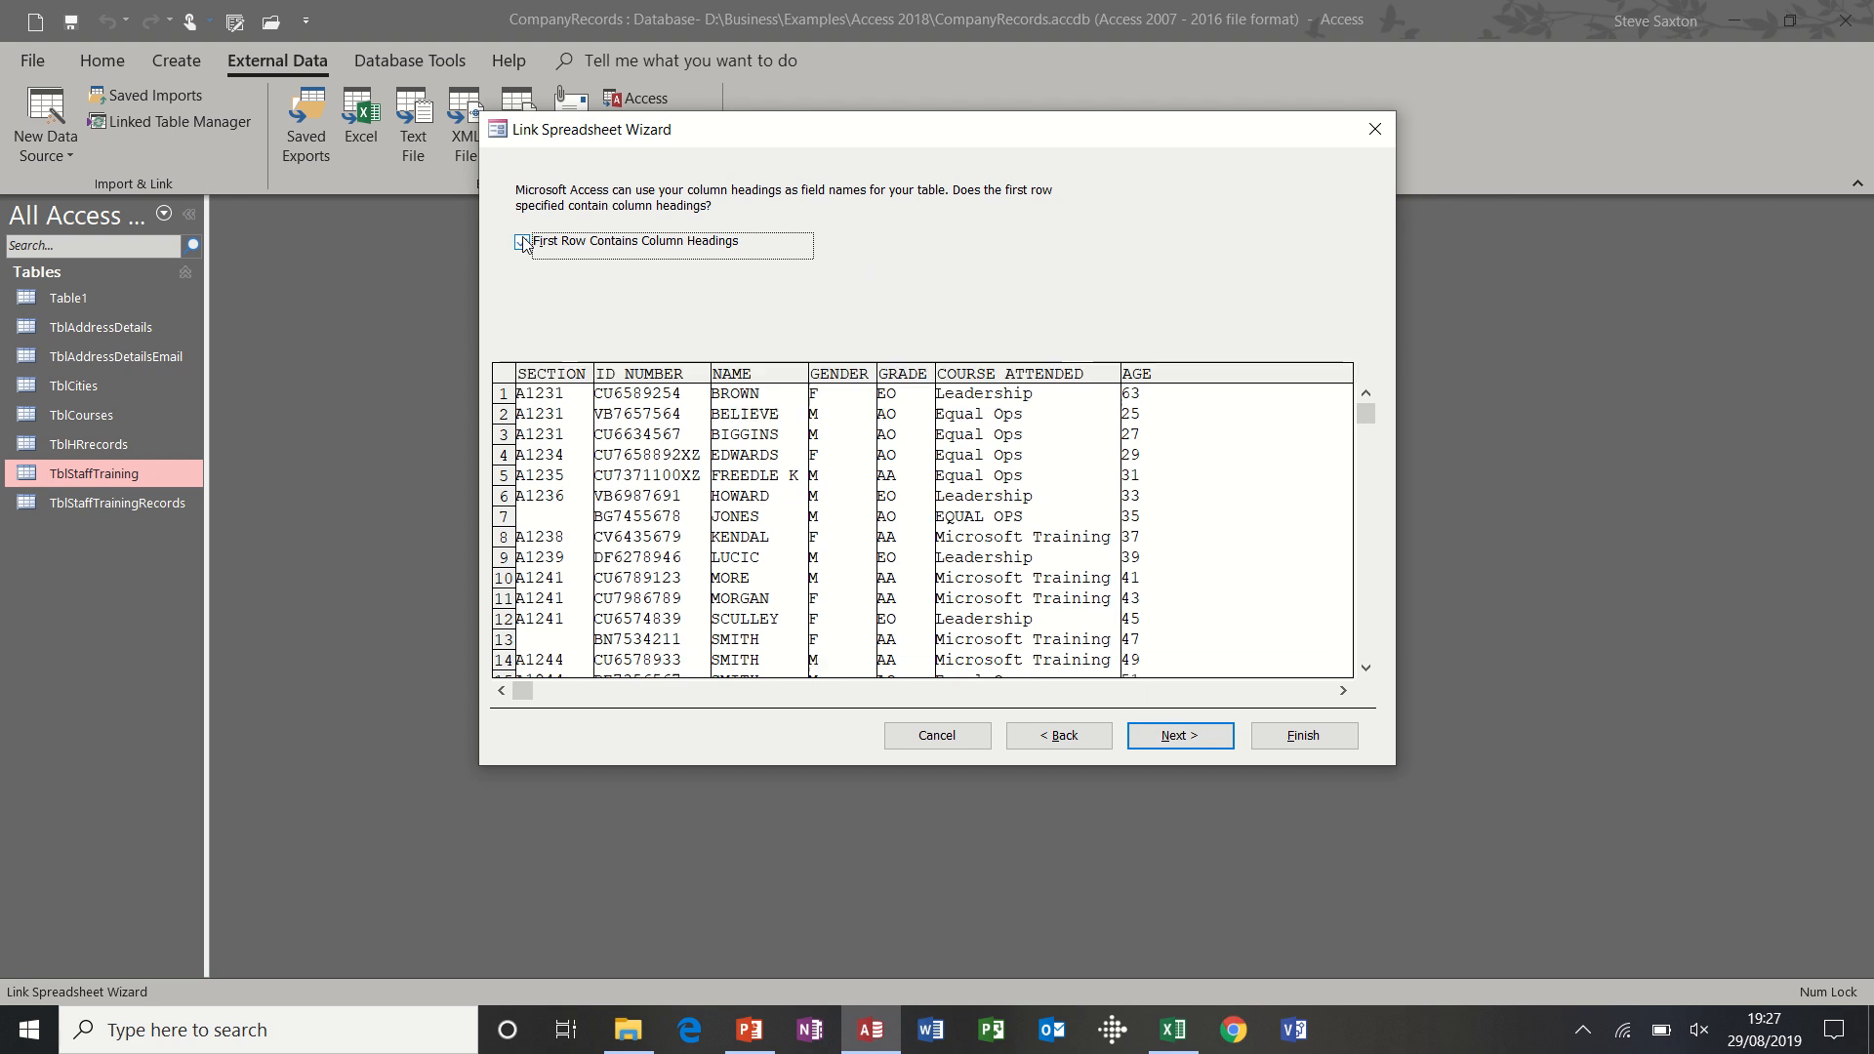
click(1177, 738)
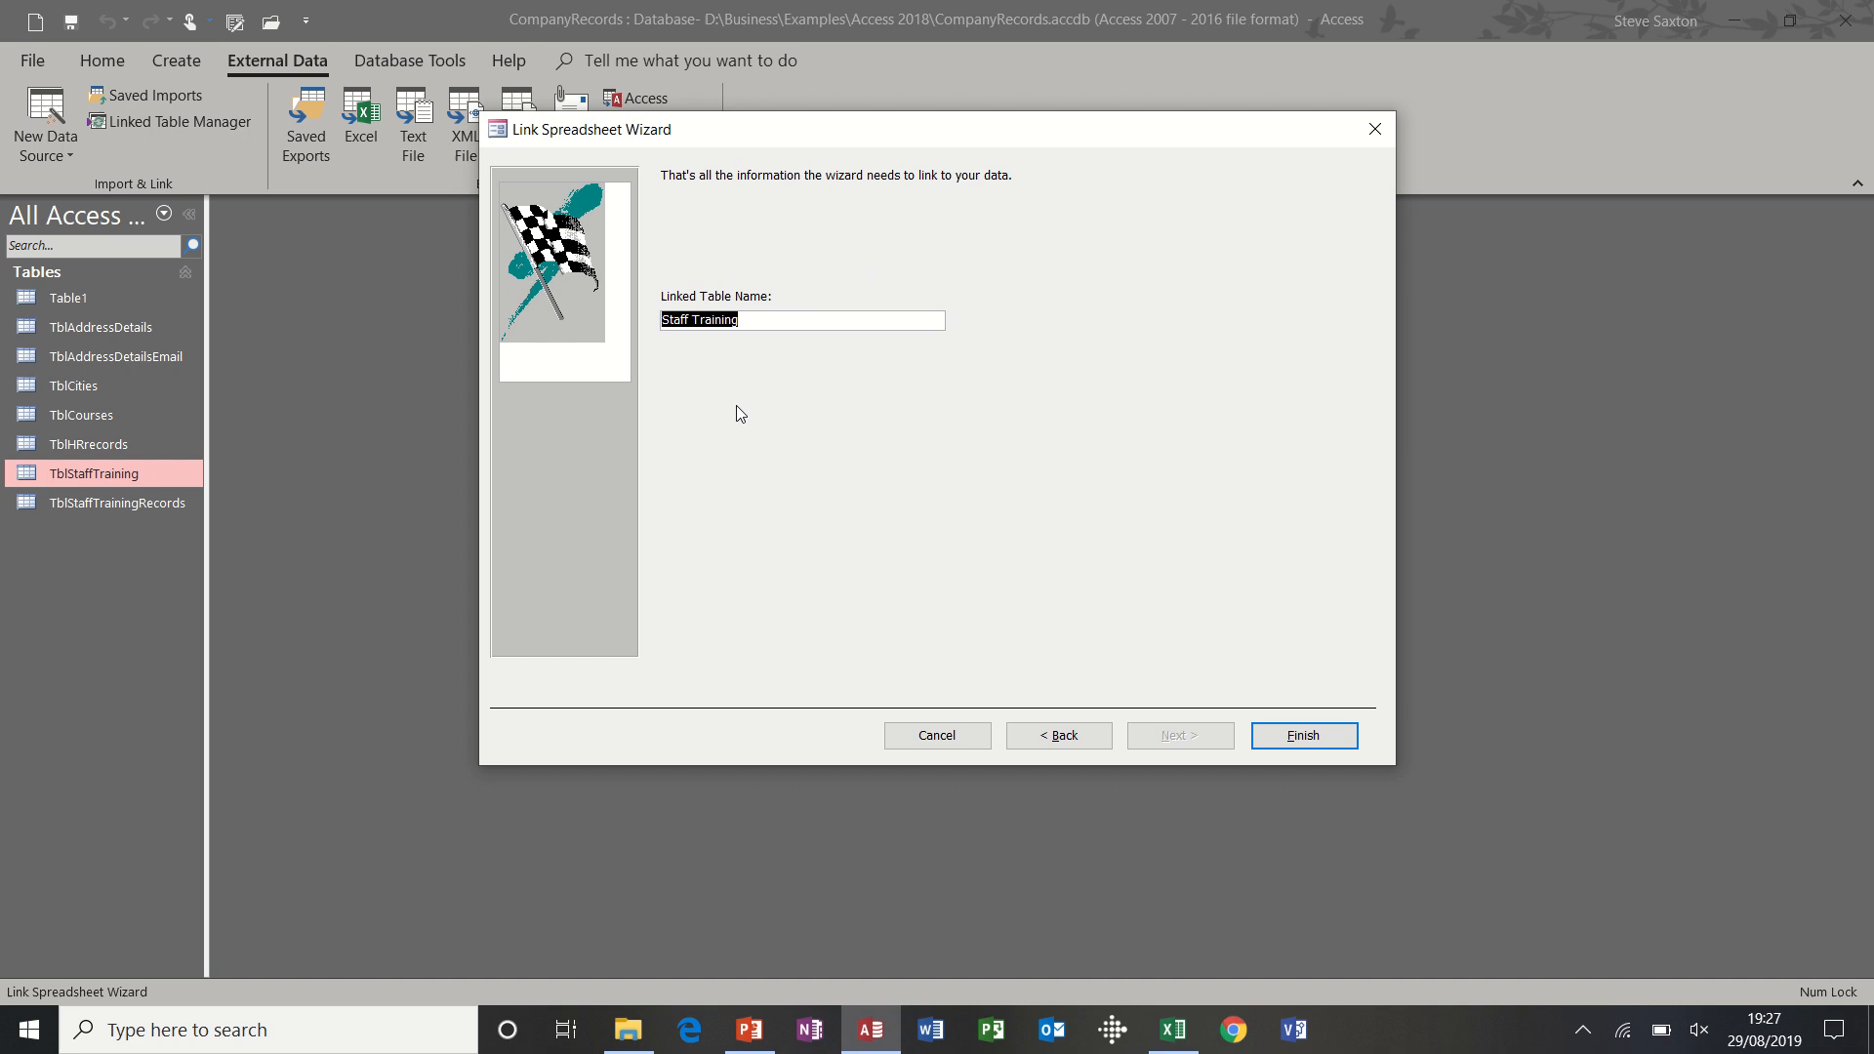
click(1291, 743)
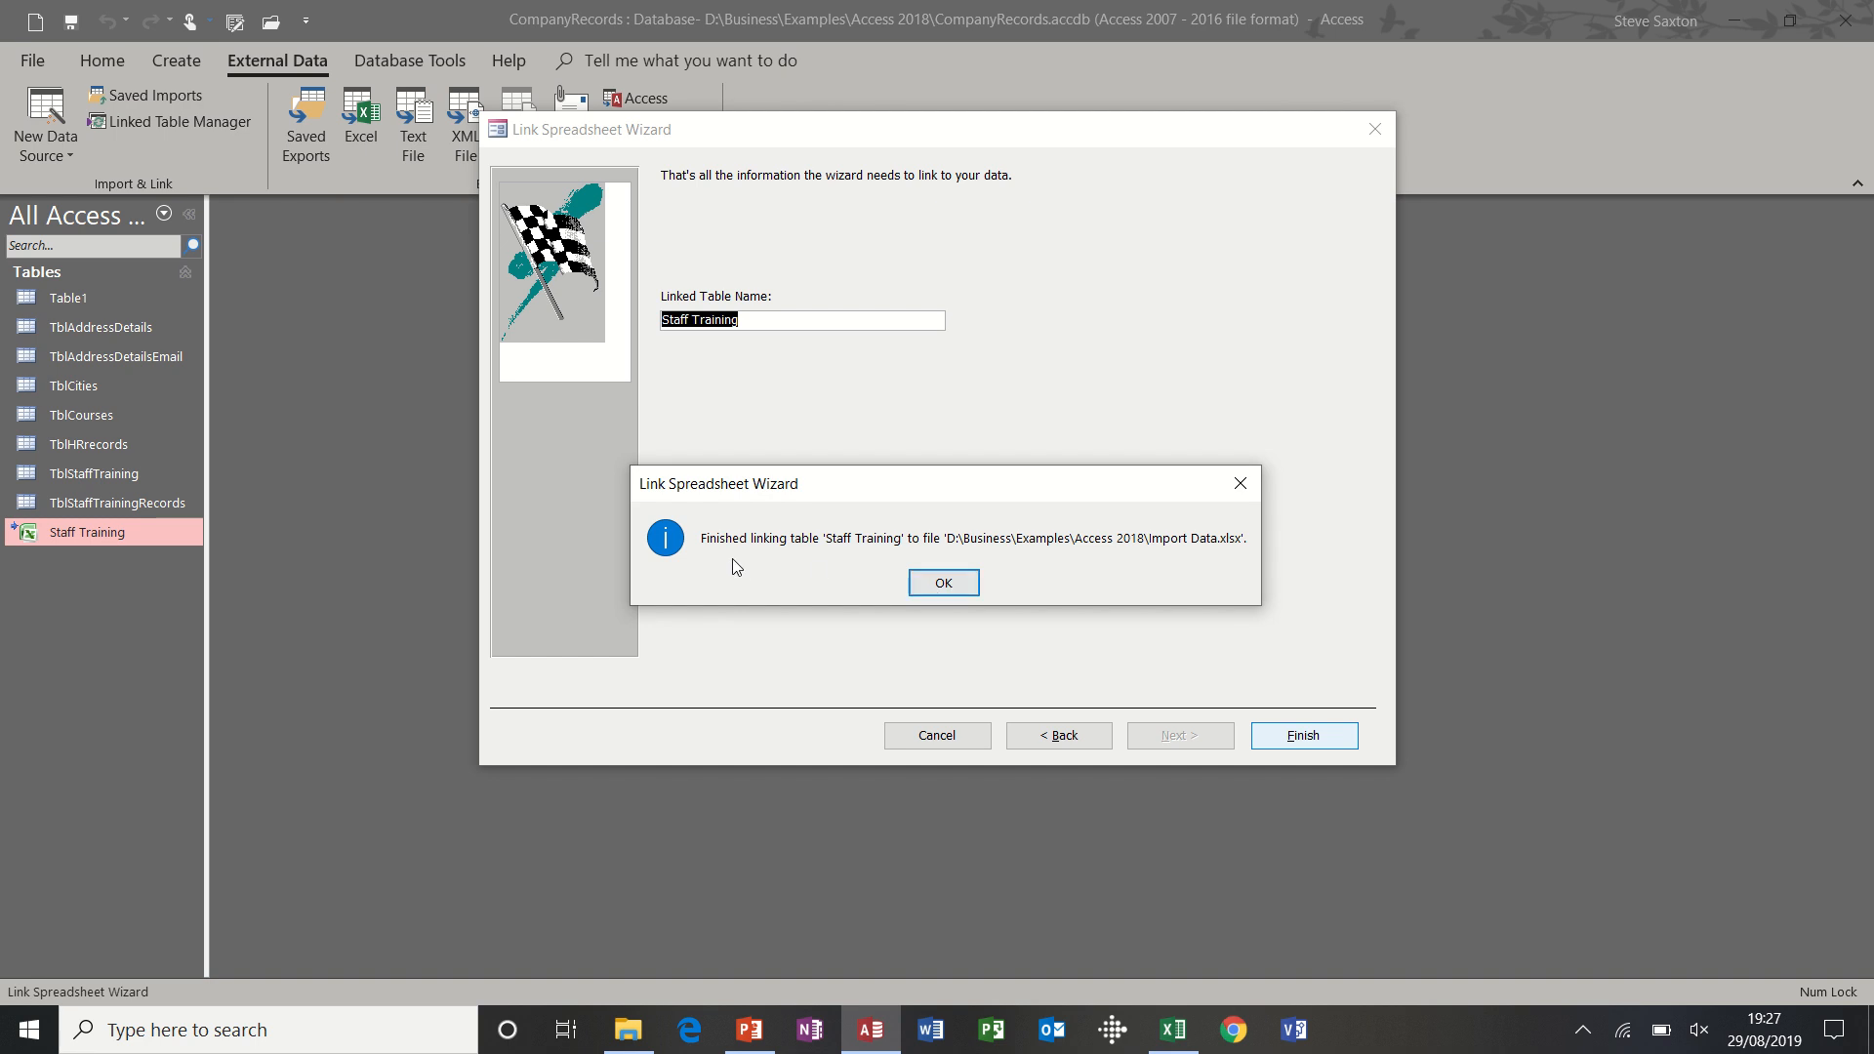
click(934, 585)
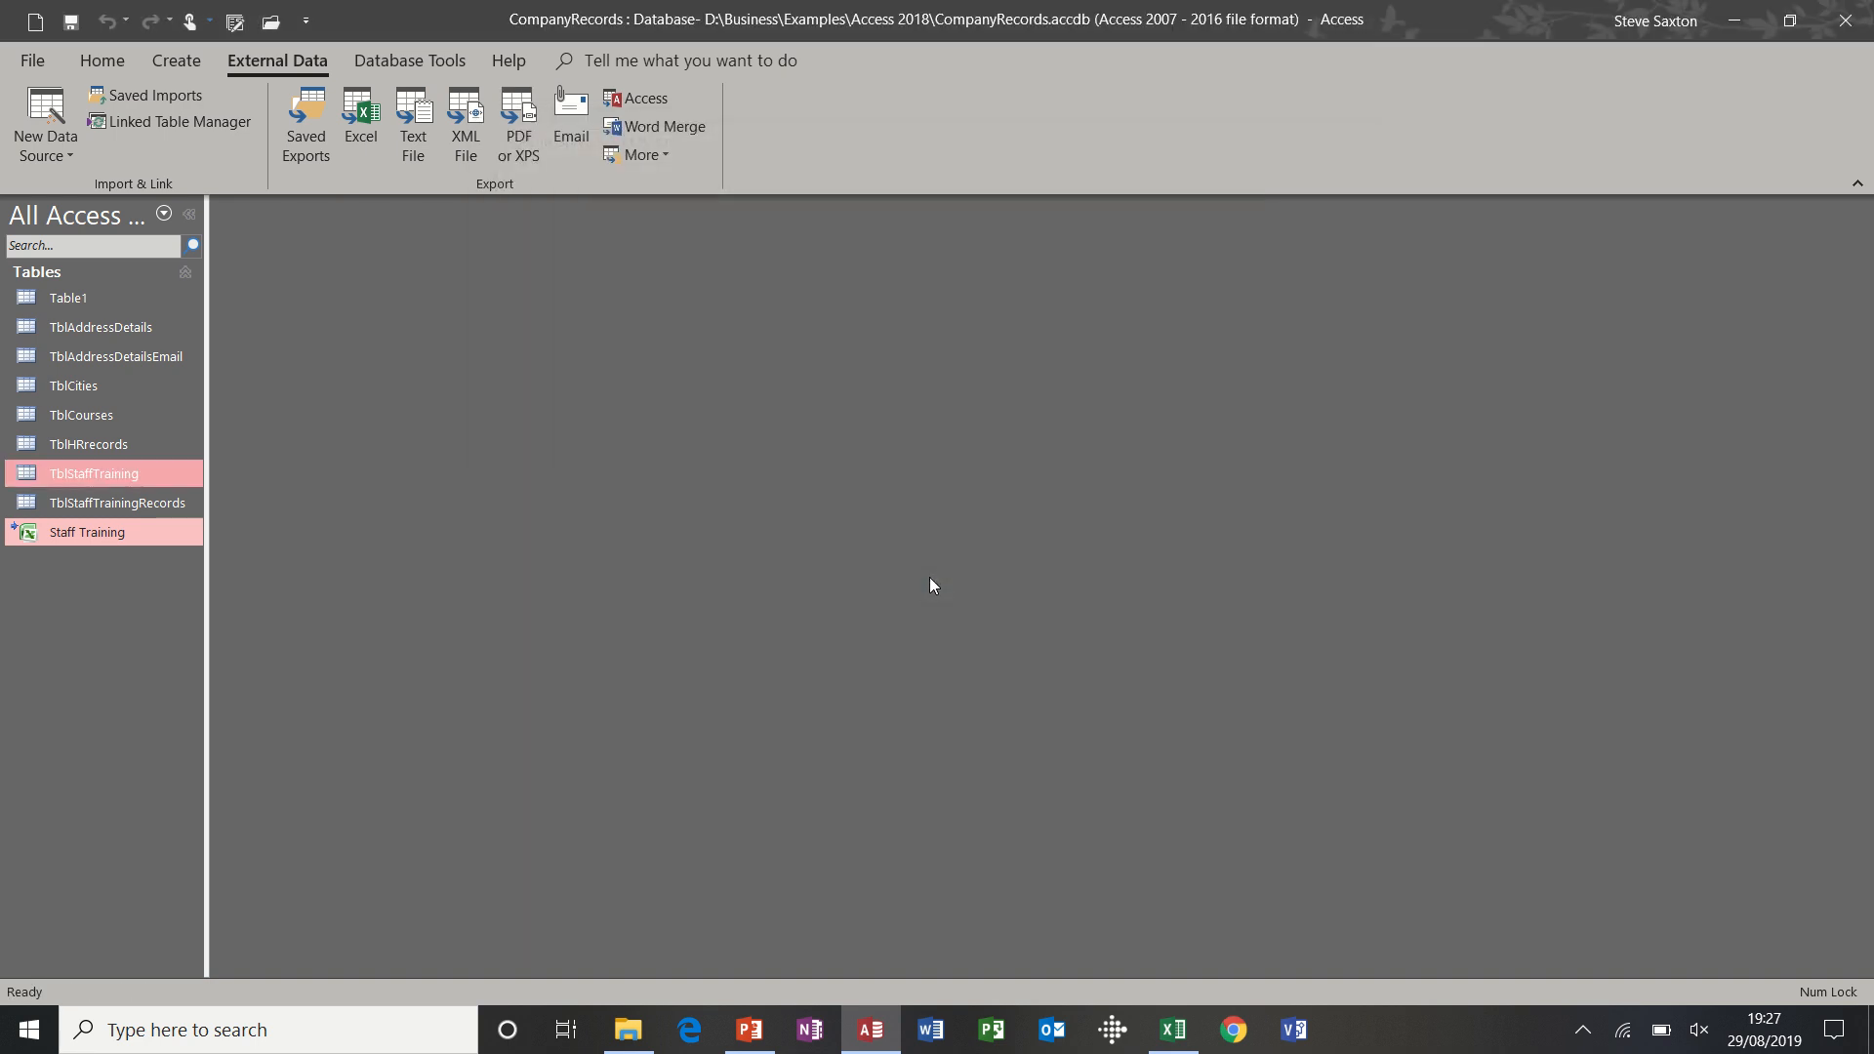
- Select the linked Staff Training table and check which source file it points to
click(92, 529)
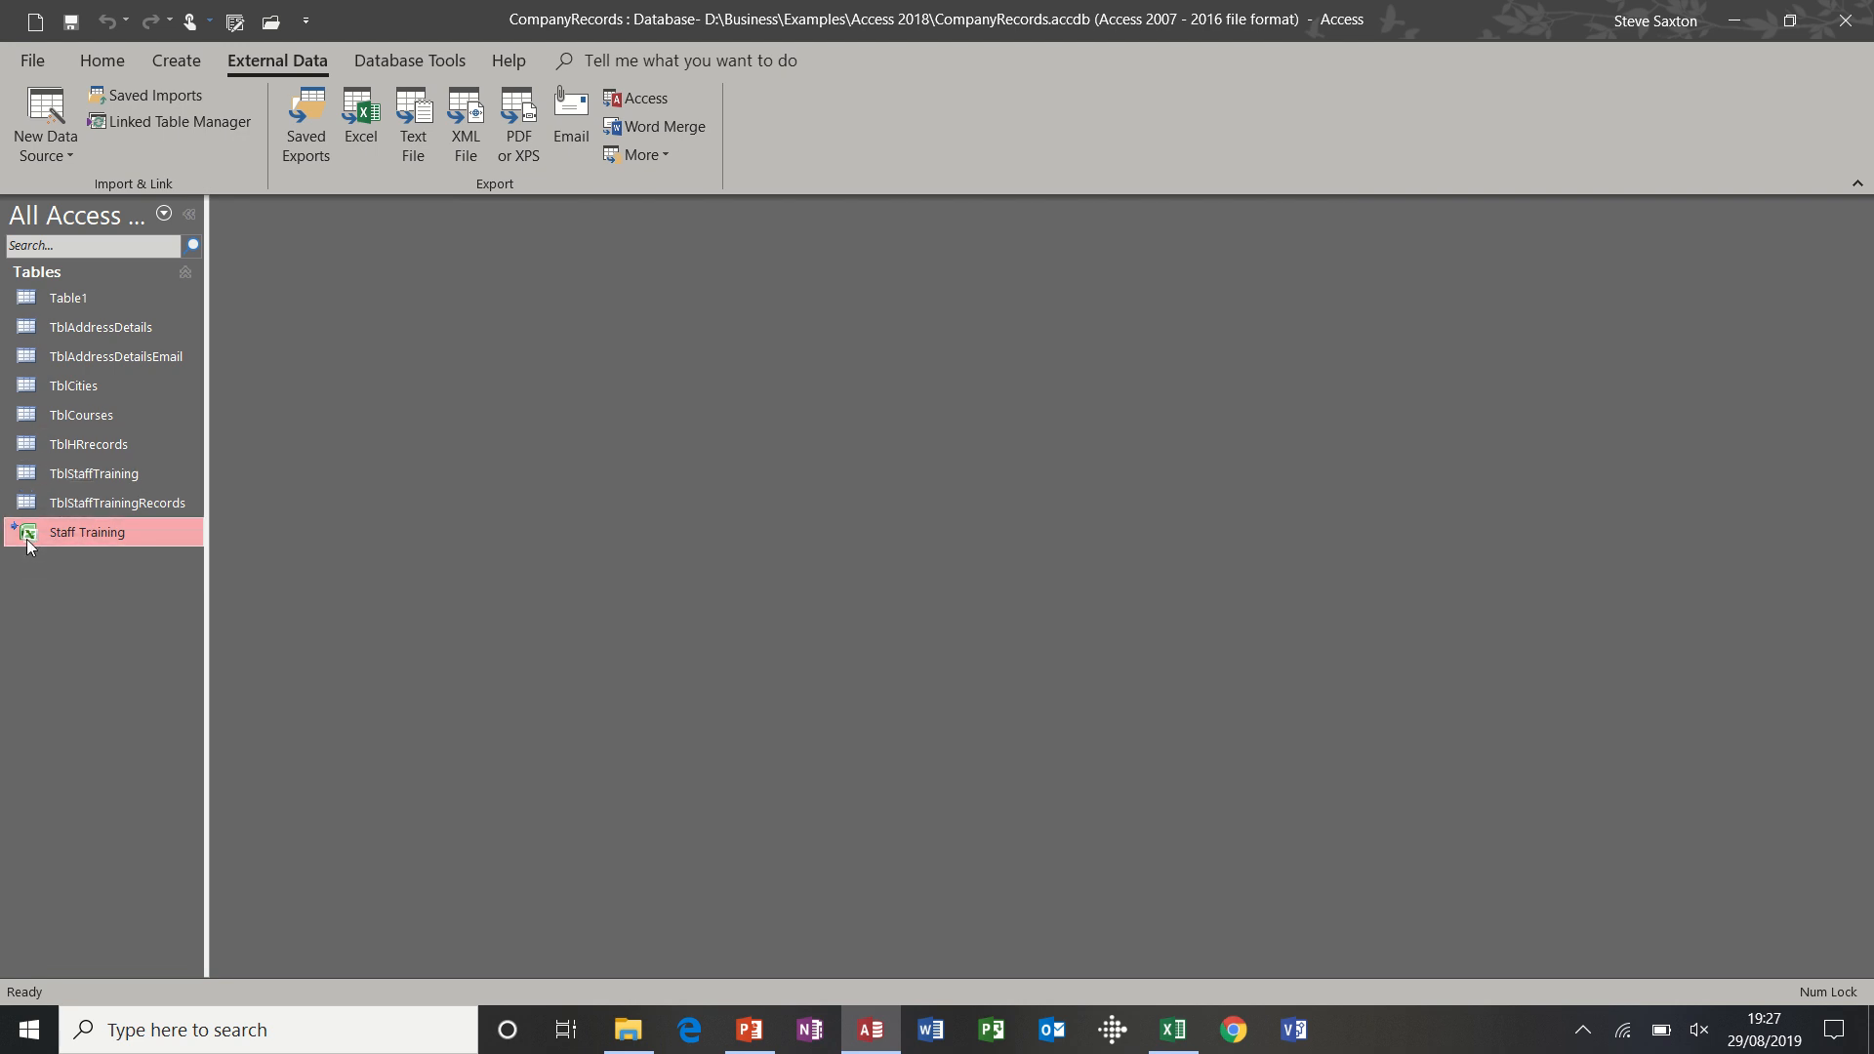
mouse_move(35, 536)
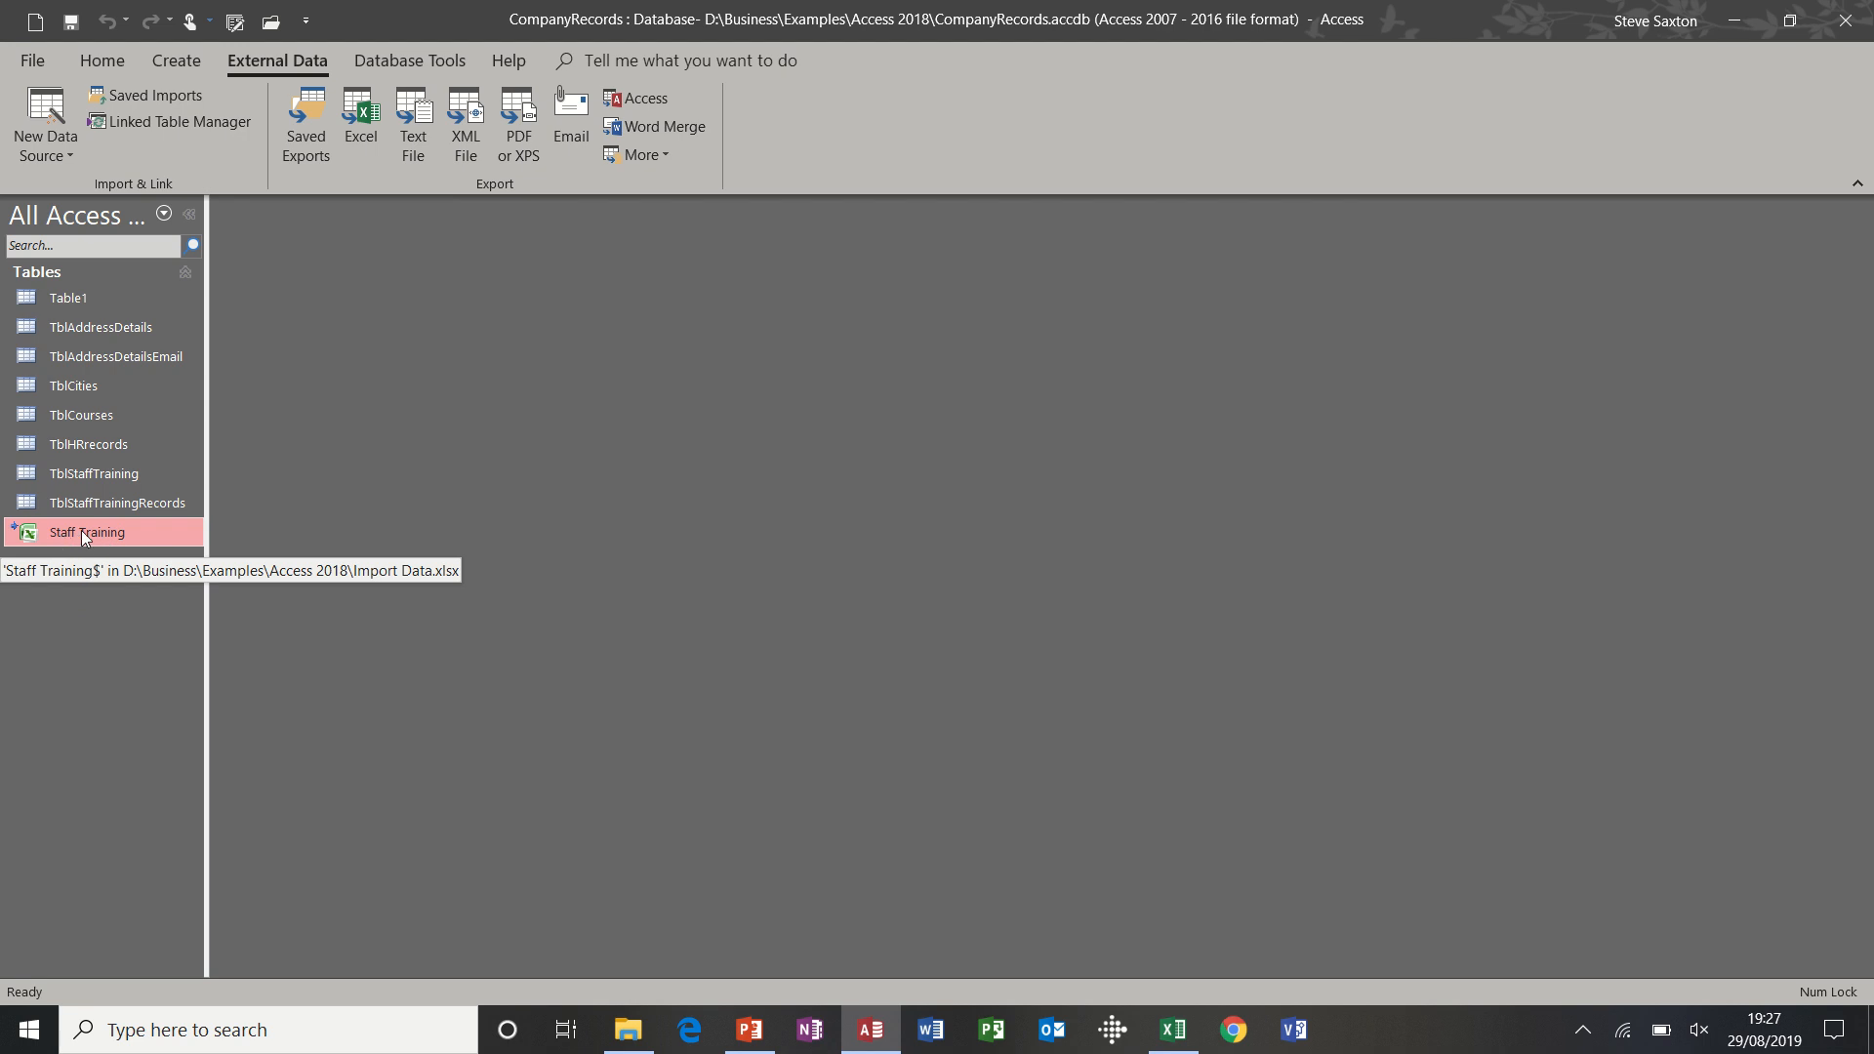
- View the records in the linked Staff Training table, close it, and switch to Import Data.xlsx in Excel
double_click(113, 531)
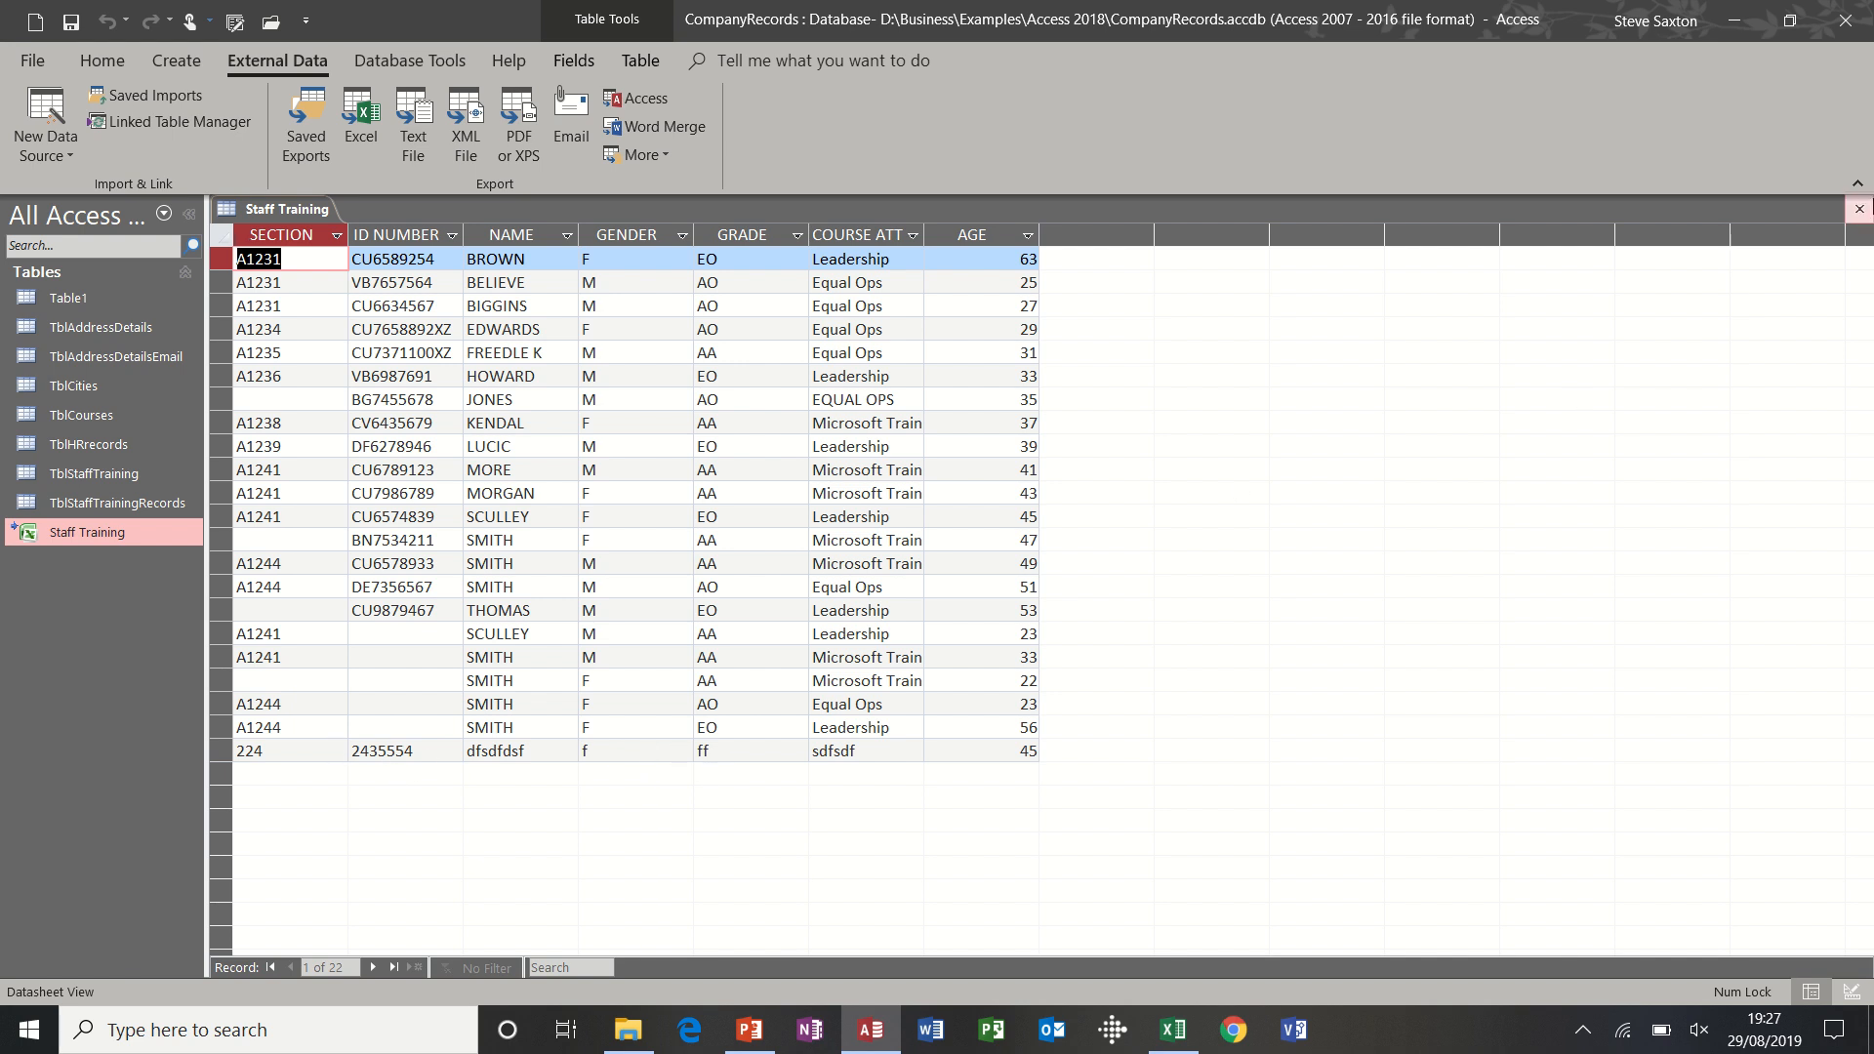
click(1860, 209)
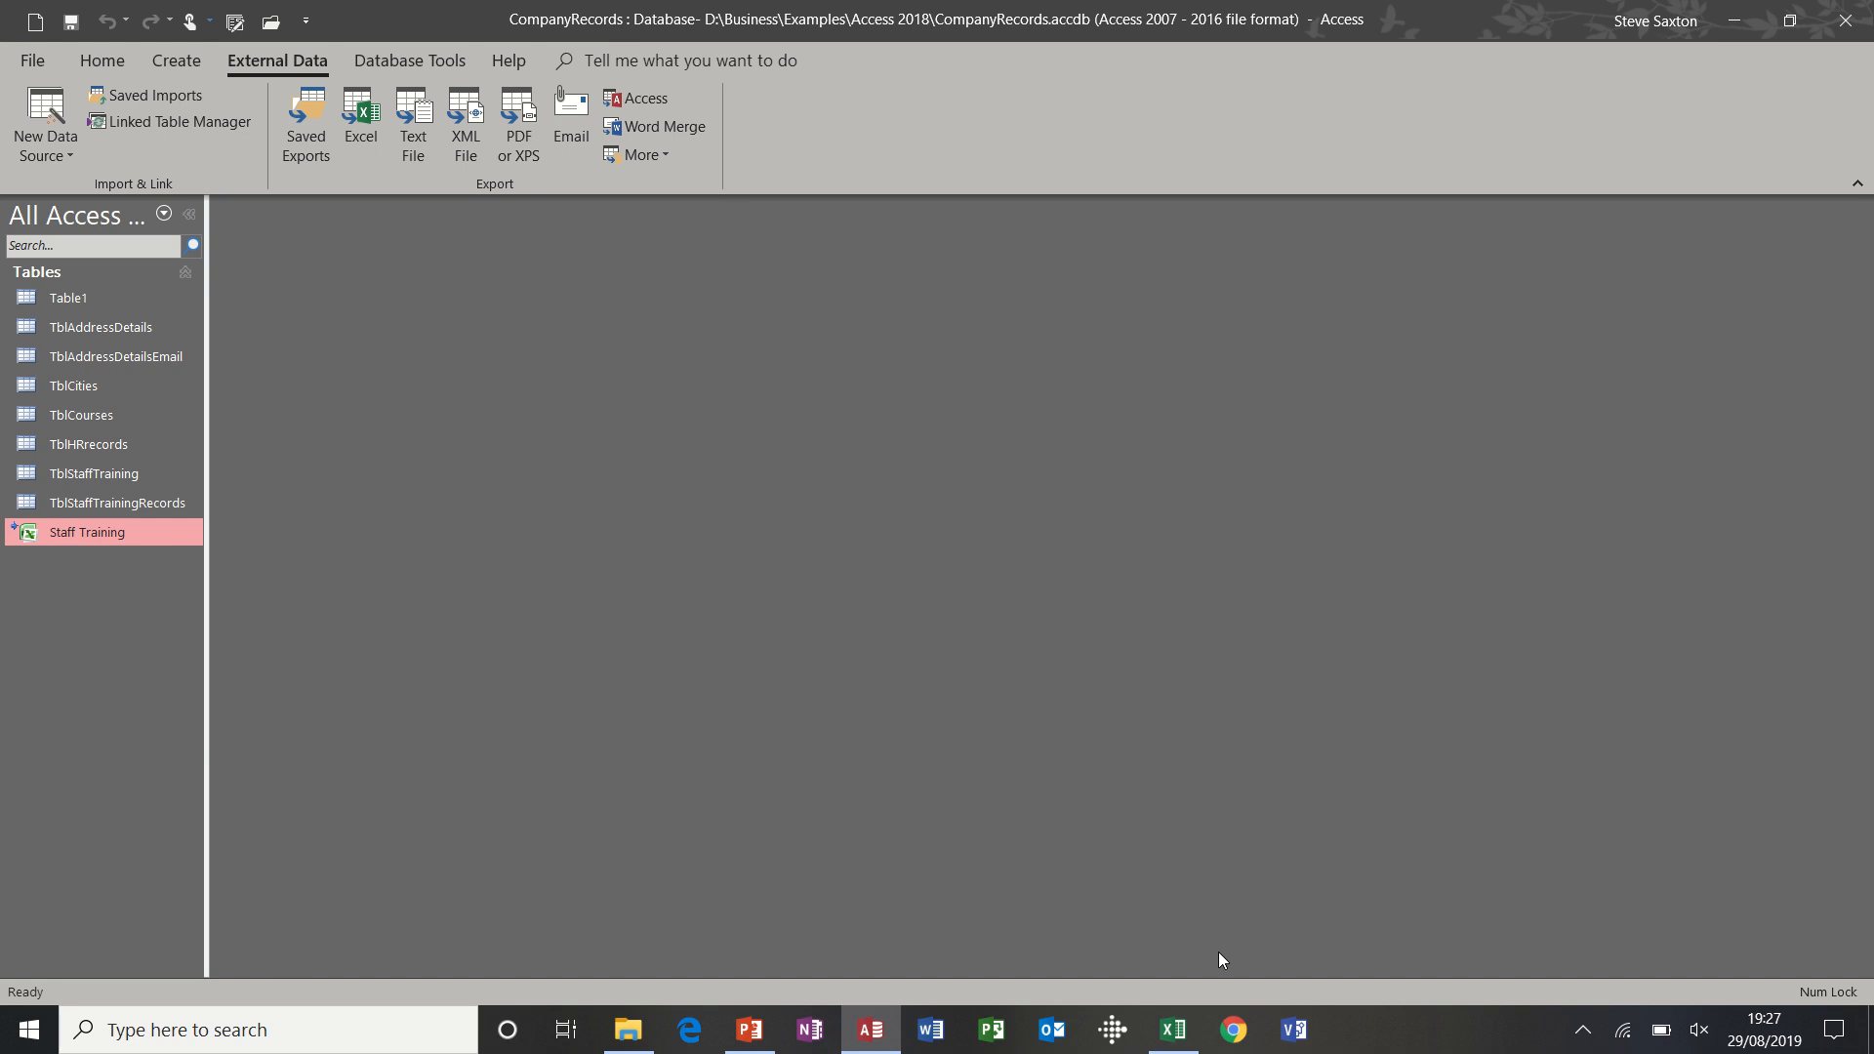
click(1180, 1030)
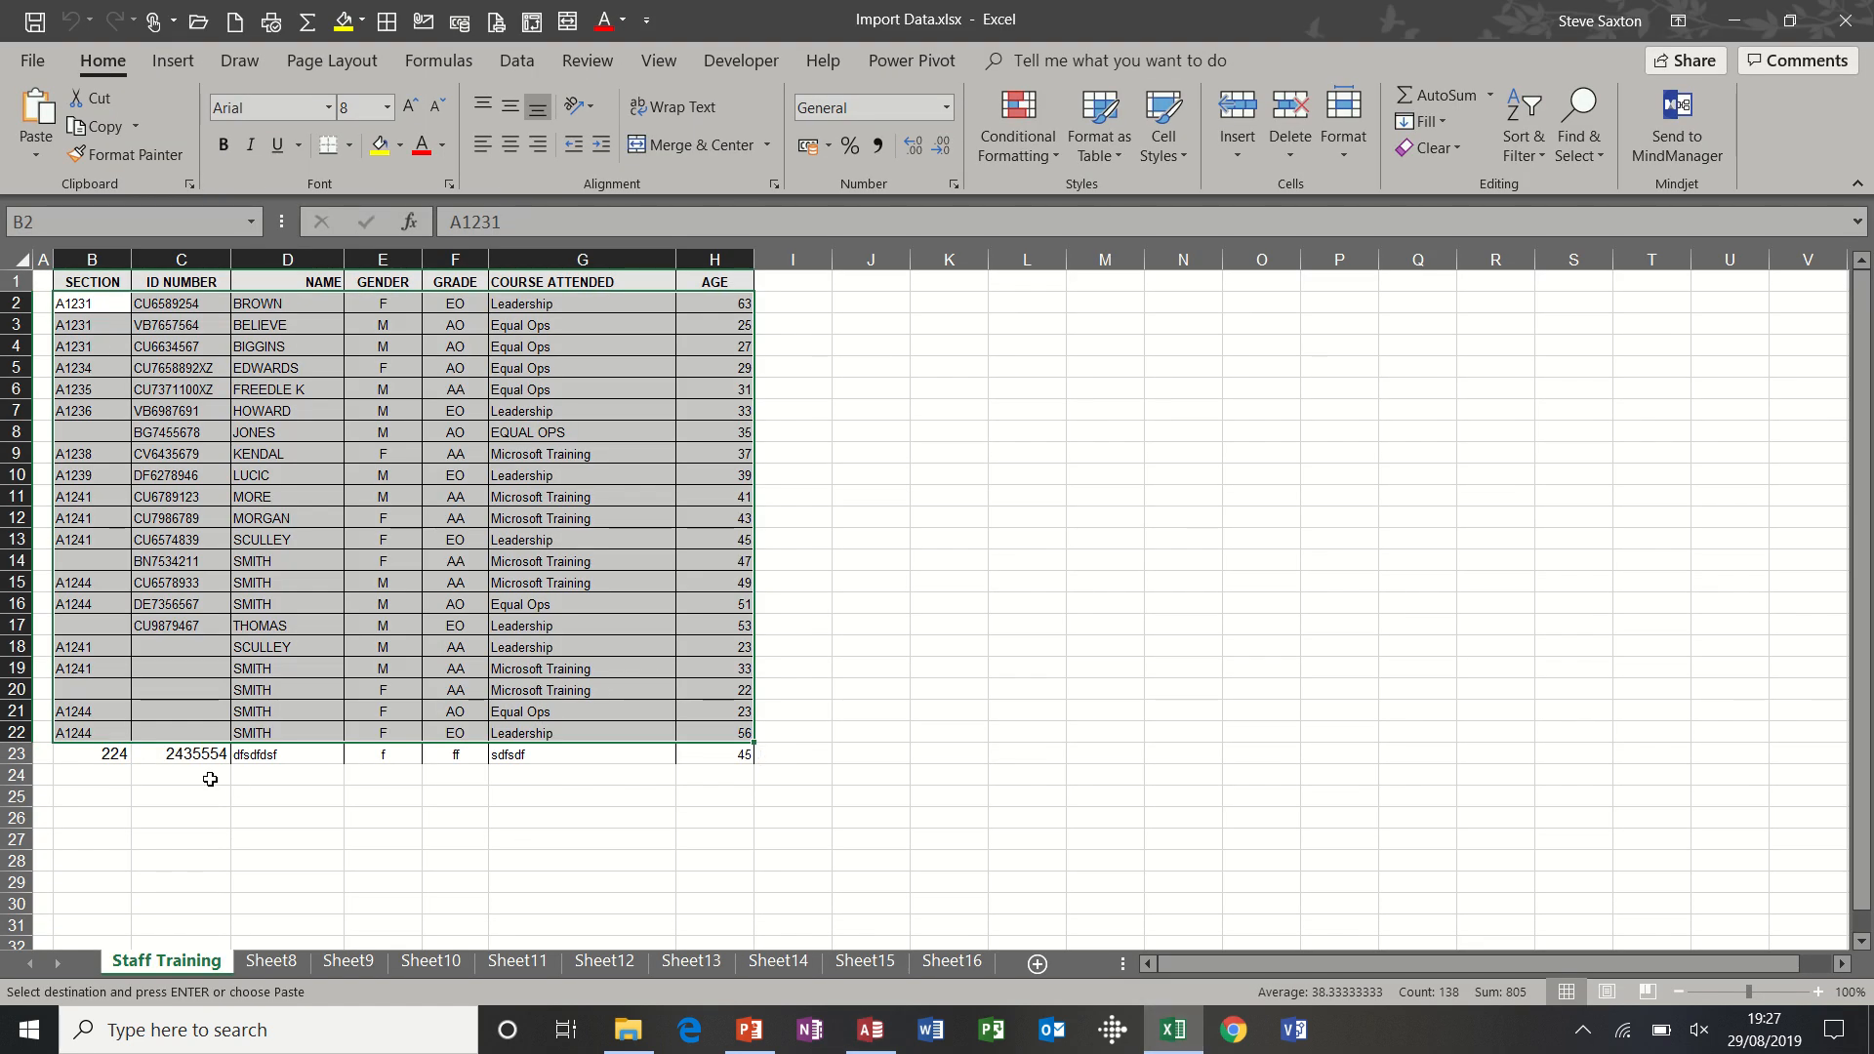
- Add a test record in row 24 of the Staff Training sheet with section 434, an ID number, name 3434, and 34 in the remaining columns
click(105, 773)
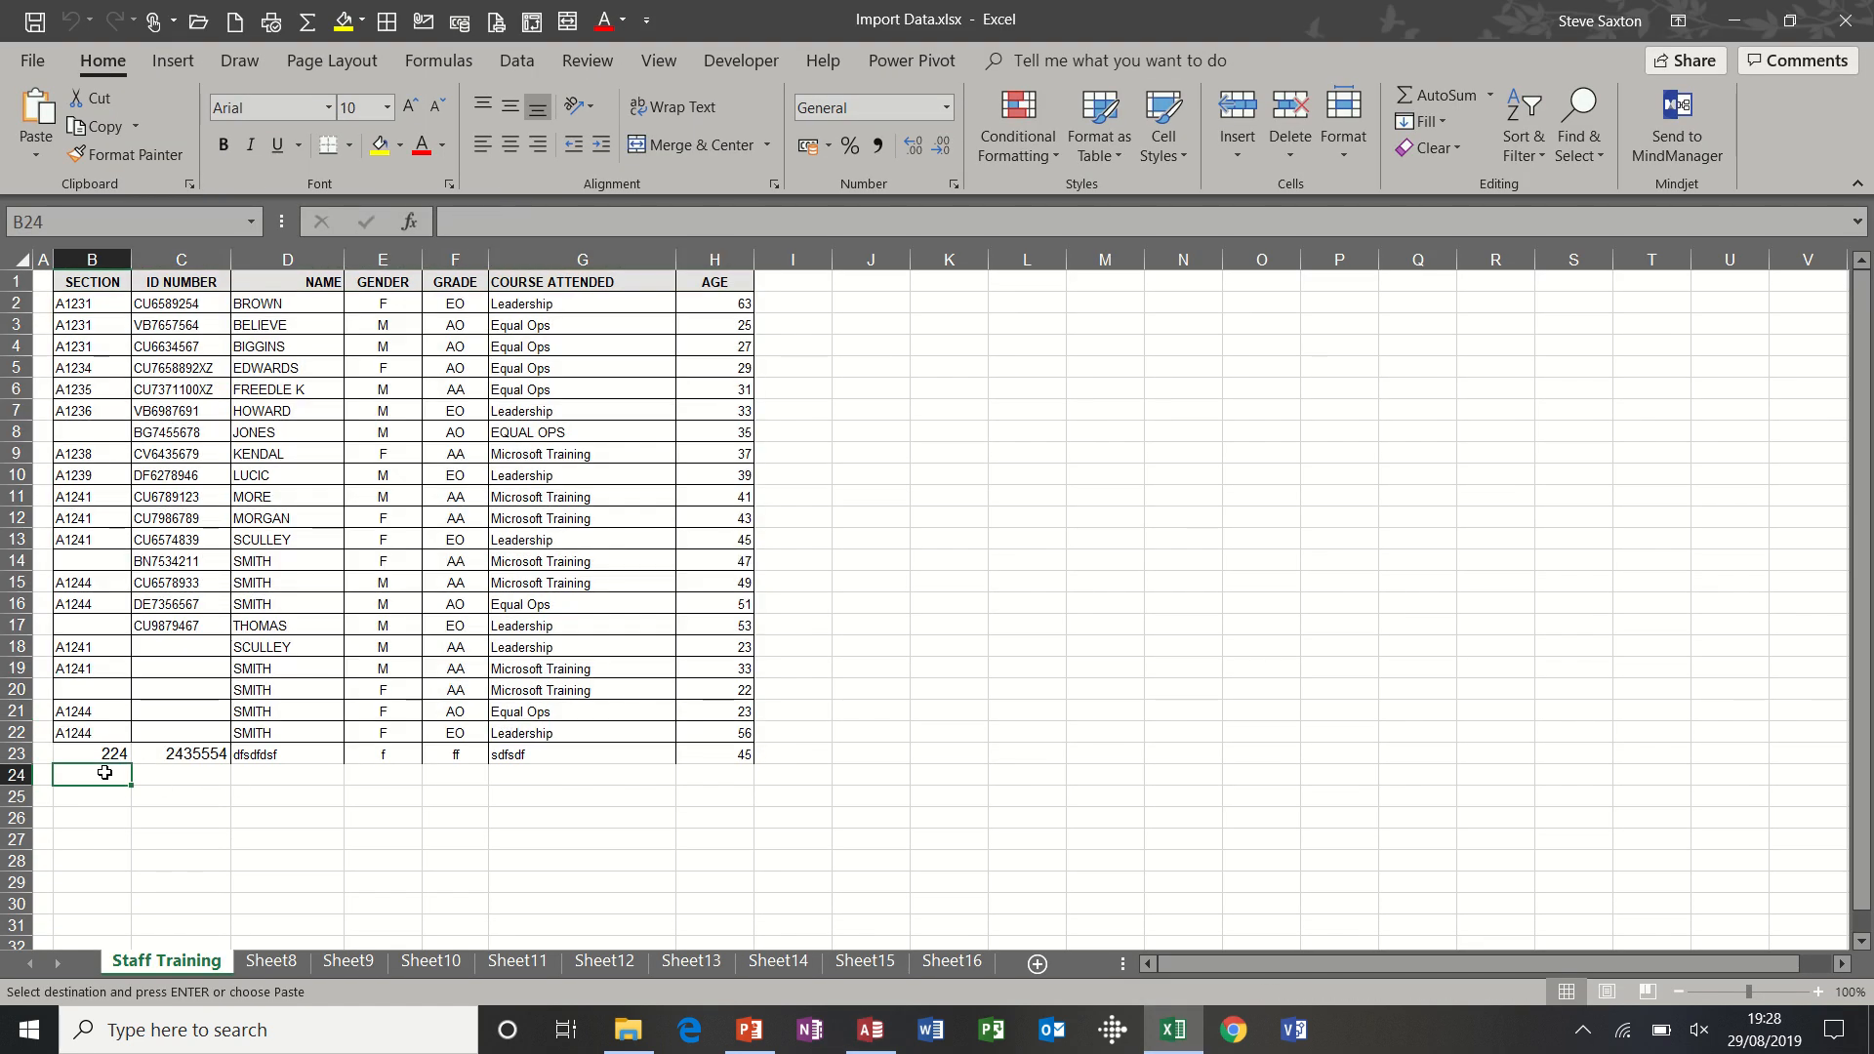
text(234)
key(Tab)
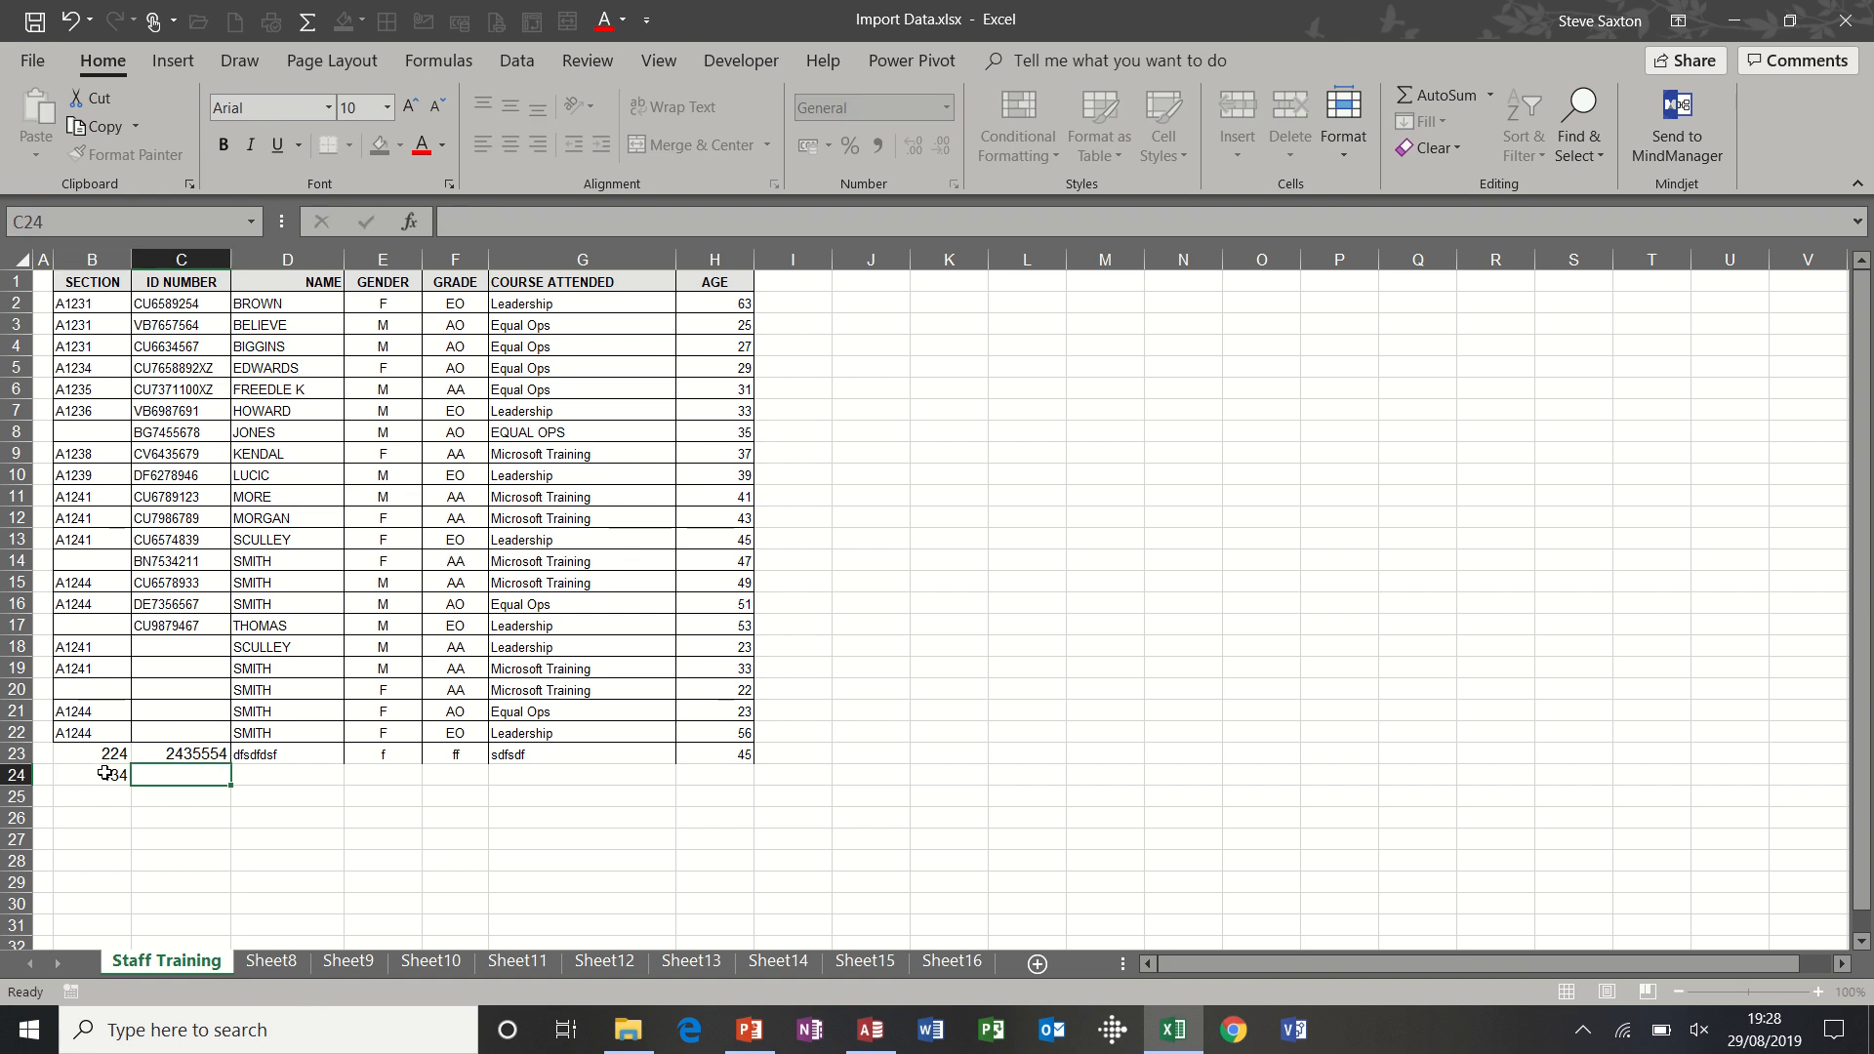
text(343)
key(Tab)
text(3434)
key(Tab)
text(34)
key(Tab)
text(34)
key(Tab)
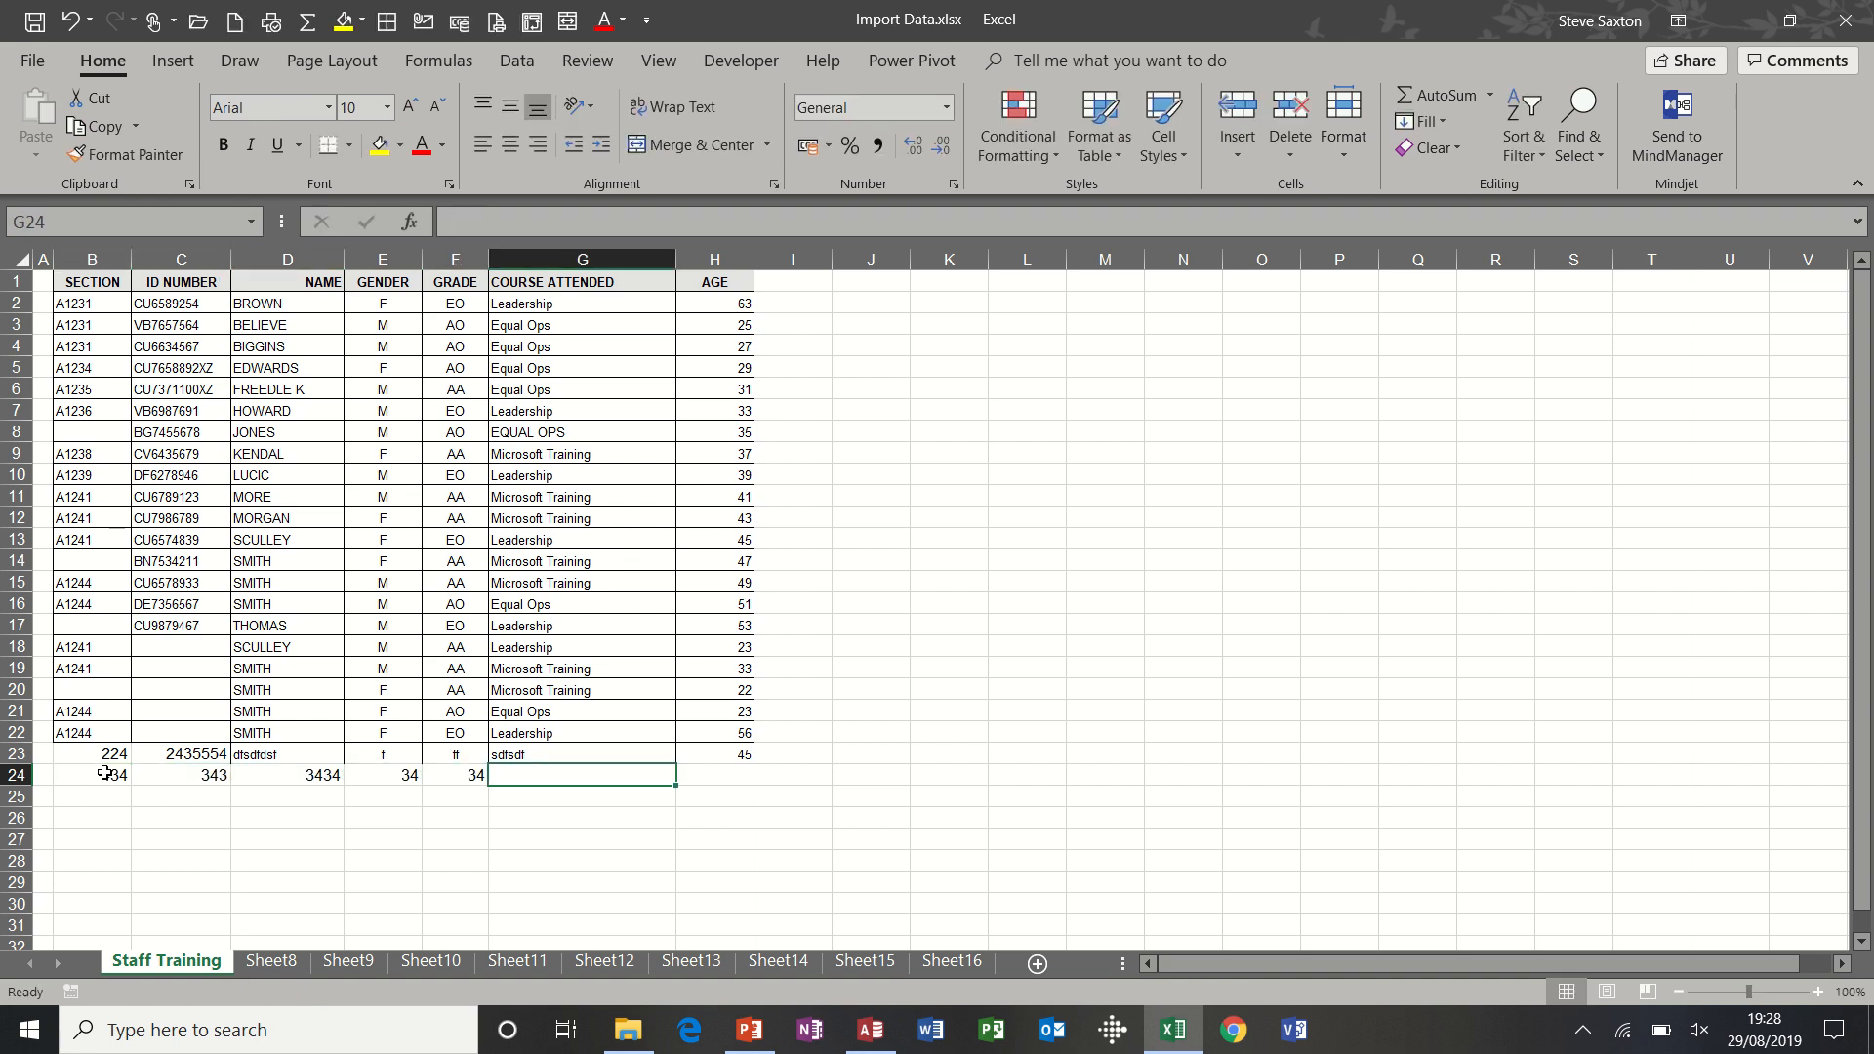
text(34)
key(Tab)
text(34)
key(Tab)
text(3)
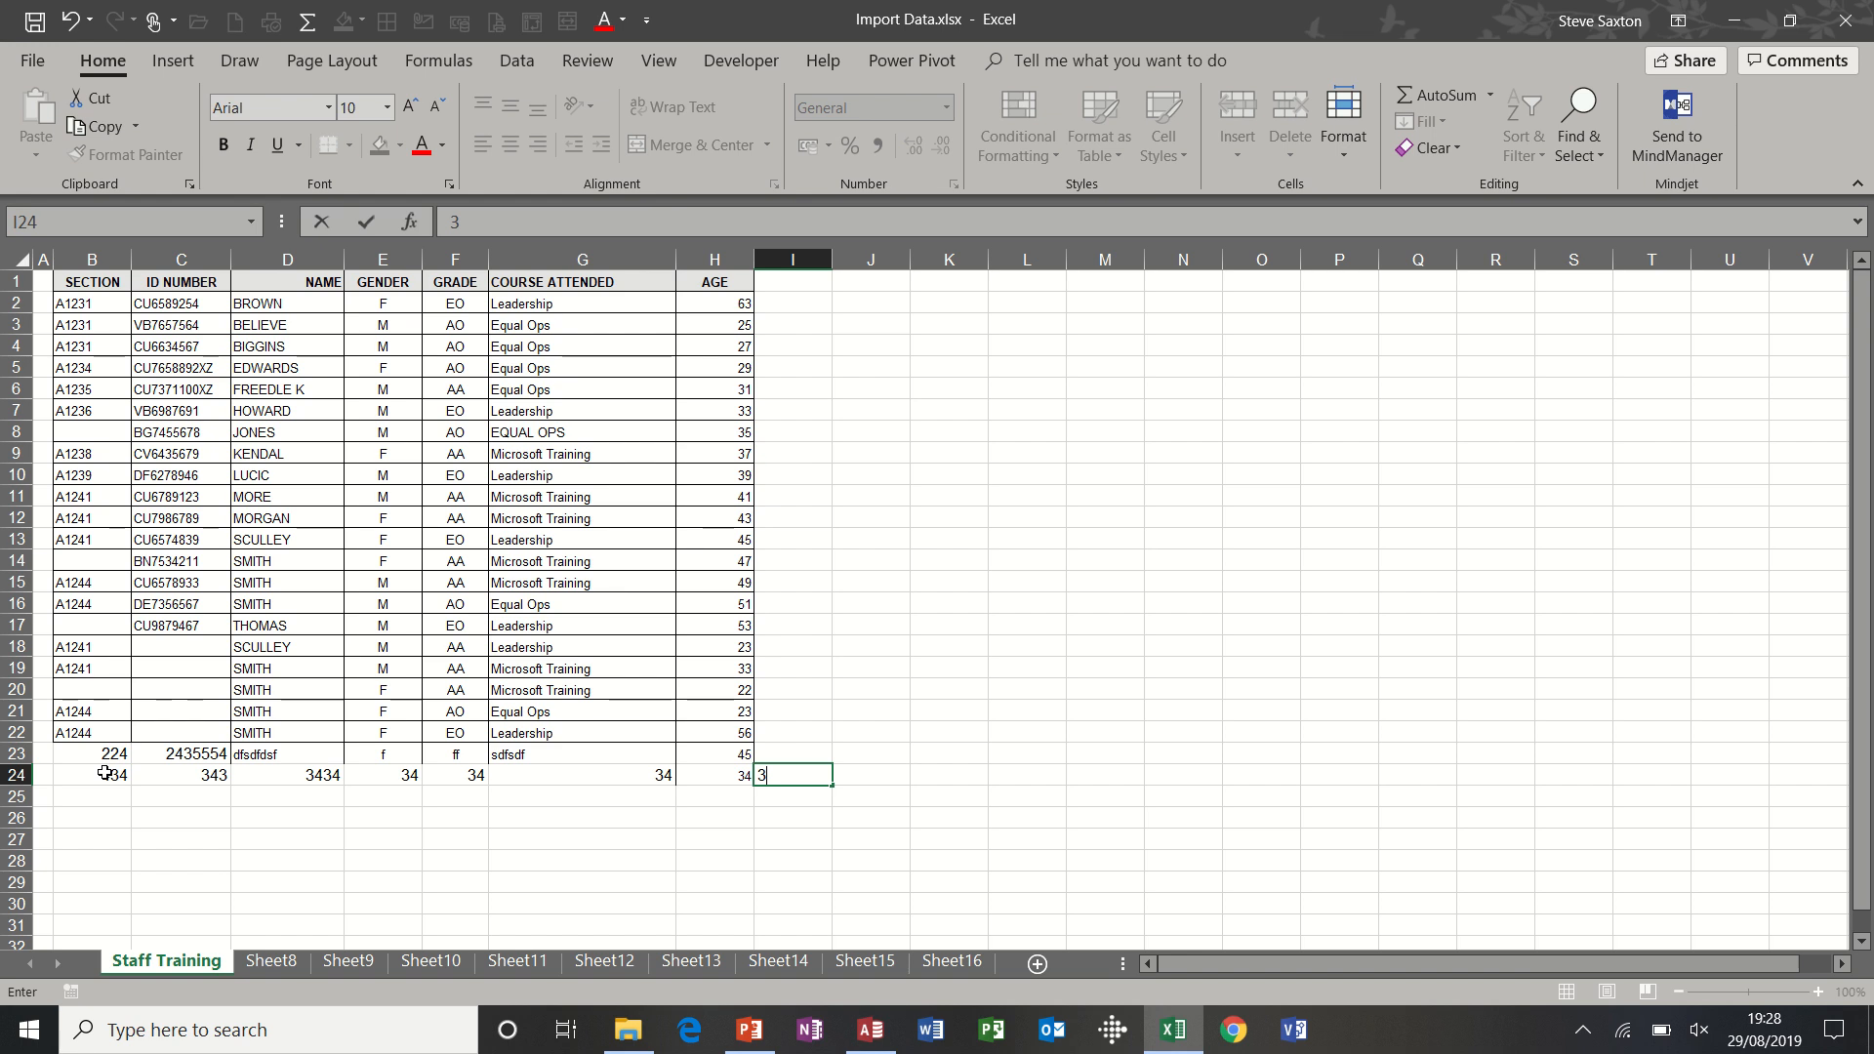
key(BackSpace)
click(217, 643)
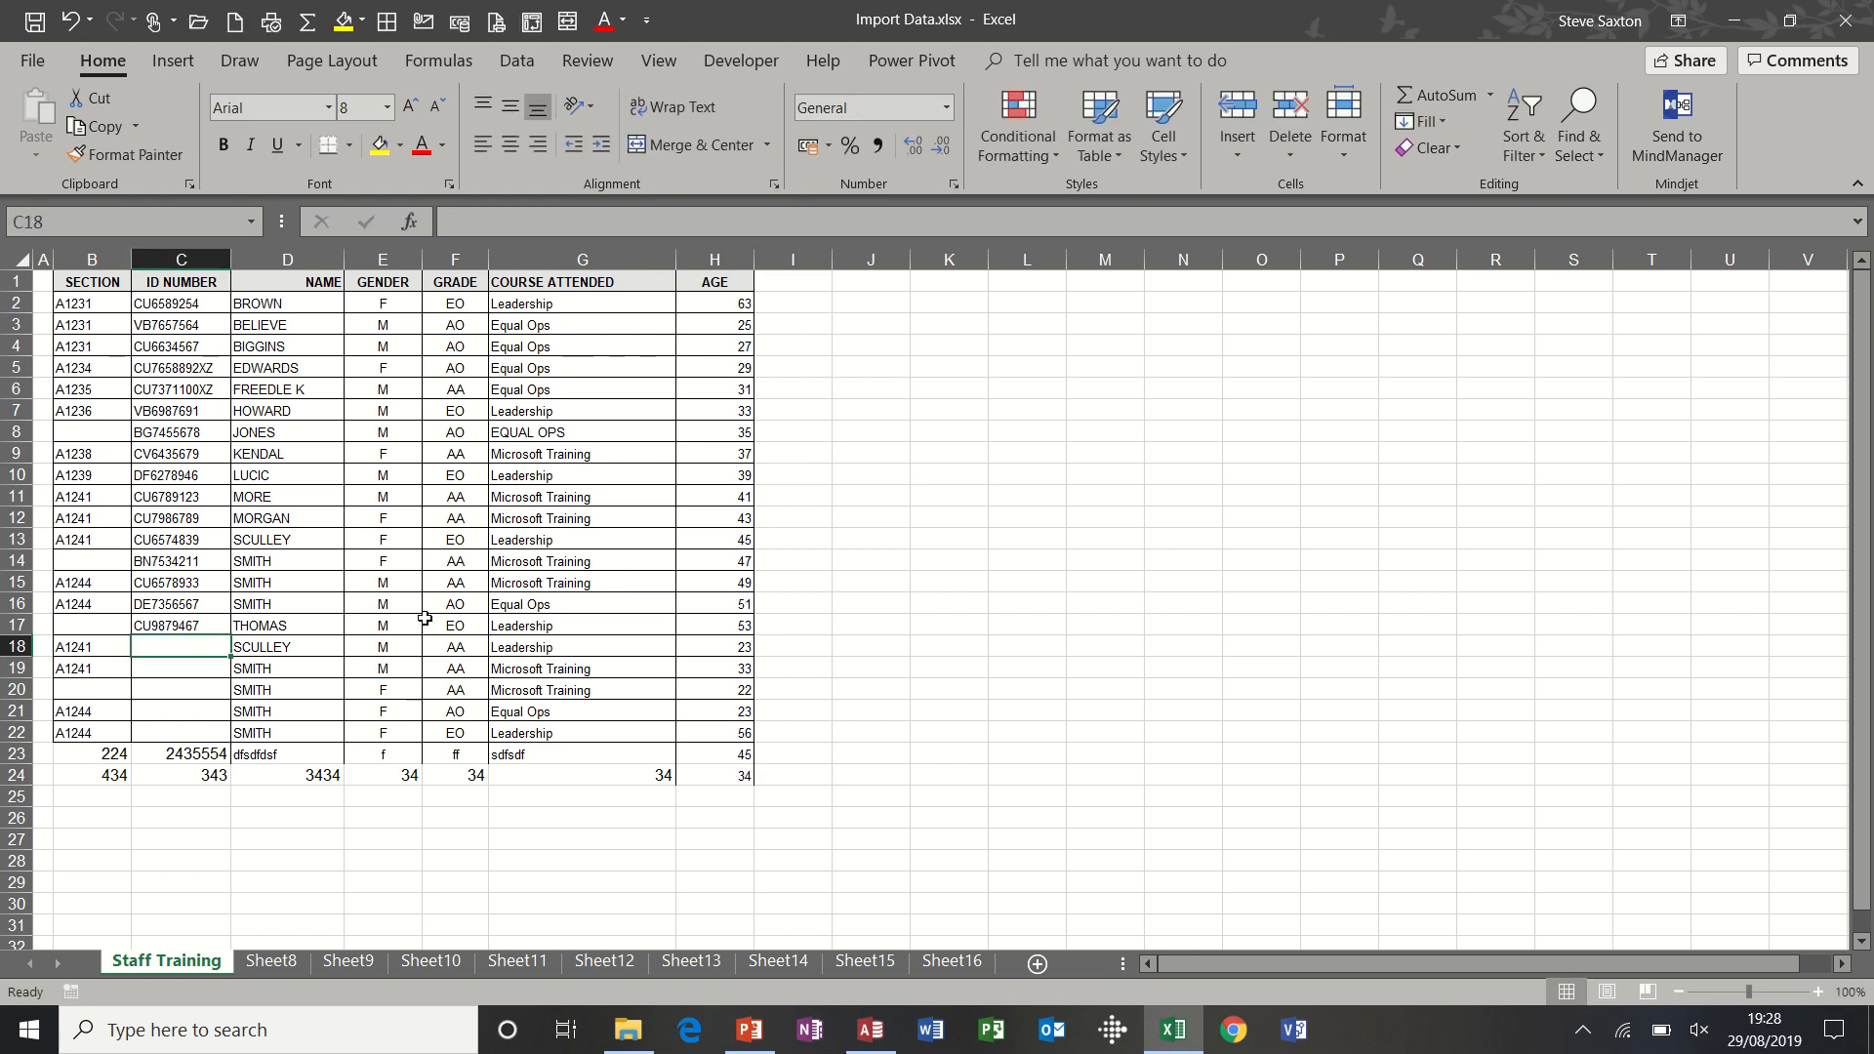
- Switch back to Access and reopen the linked Staff Training table to check for the record added in Excel
click(877, 1042)
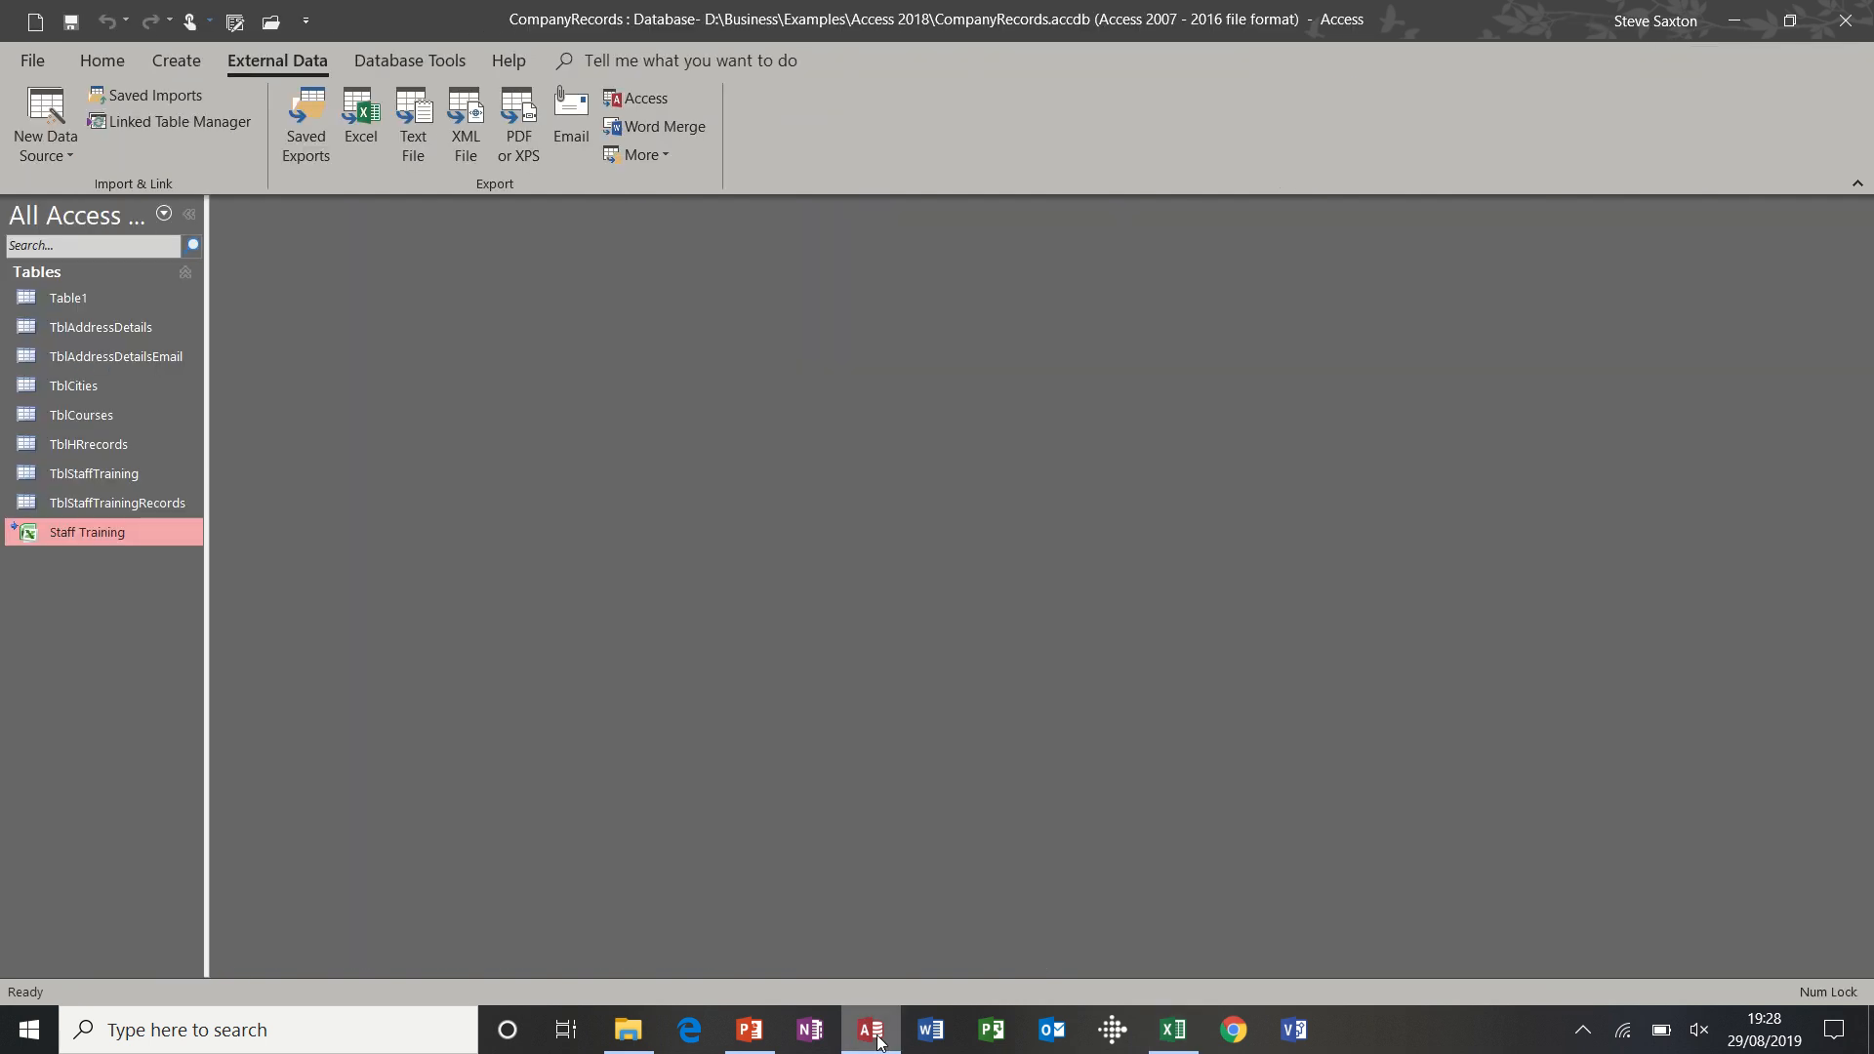
double_click(123, 535)
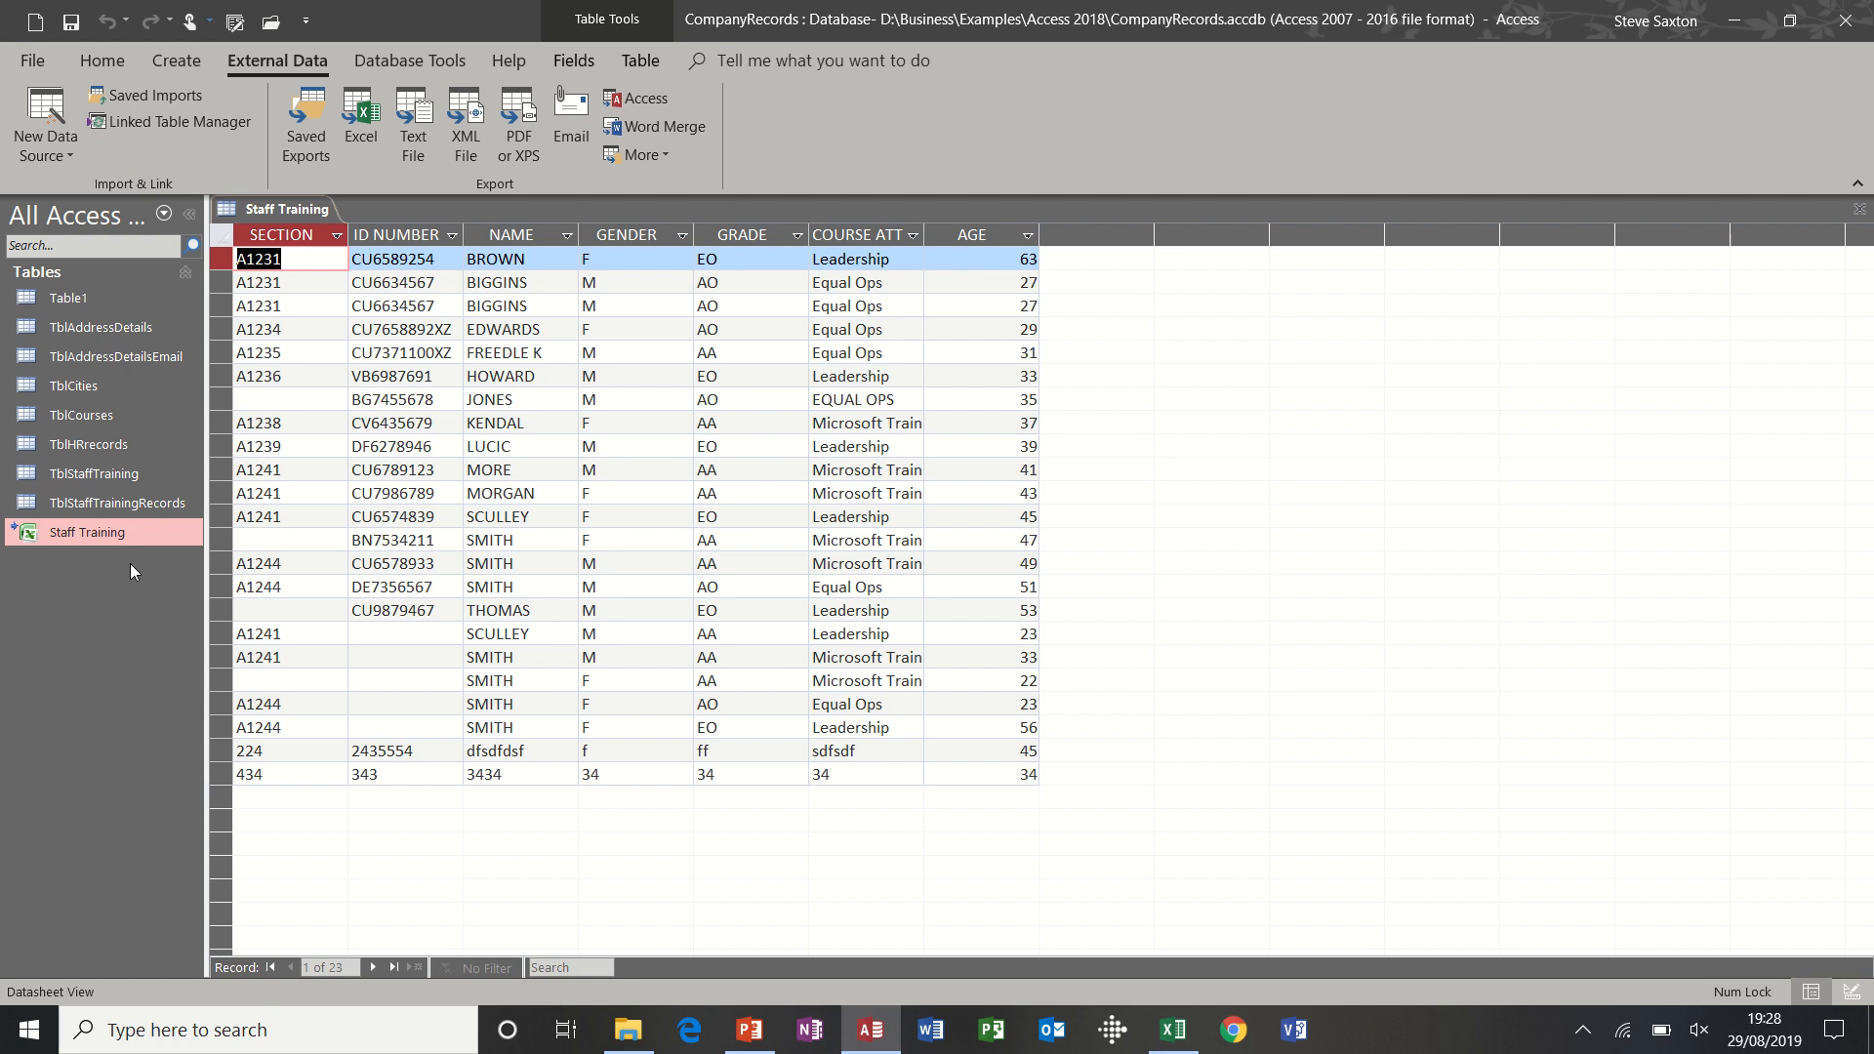
- Start an Access database import from DBAmacLtdDS.accdb in the Access 2018 folder, using the option that imports objects into the current database
click(73, 151)
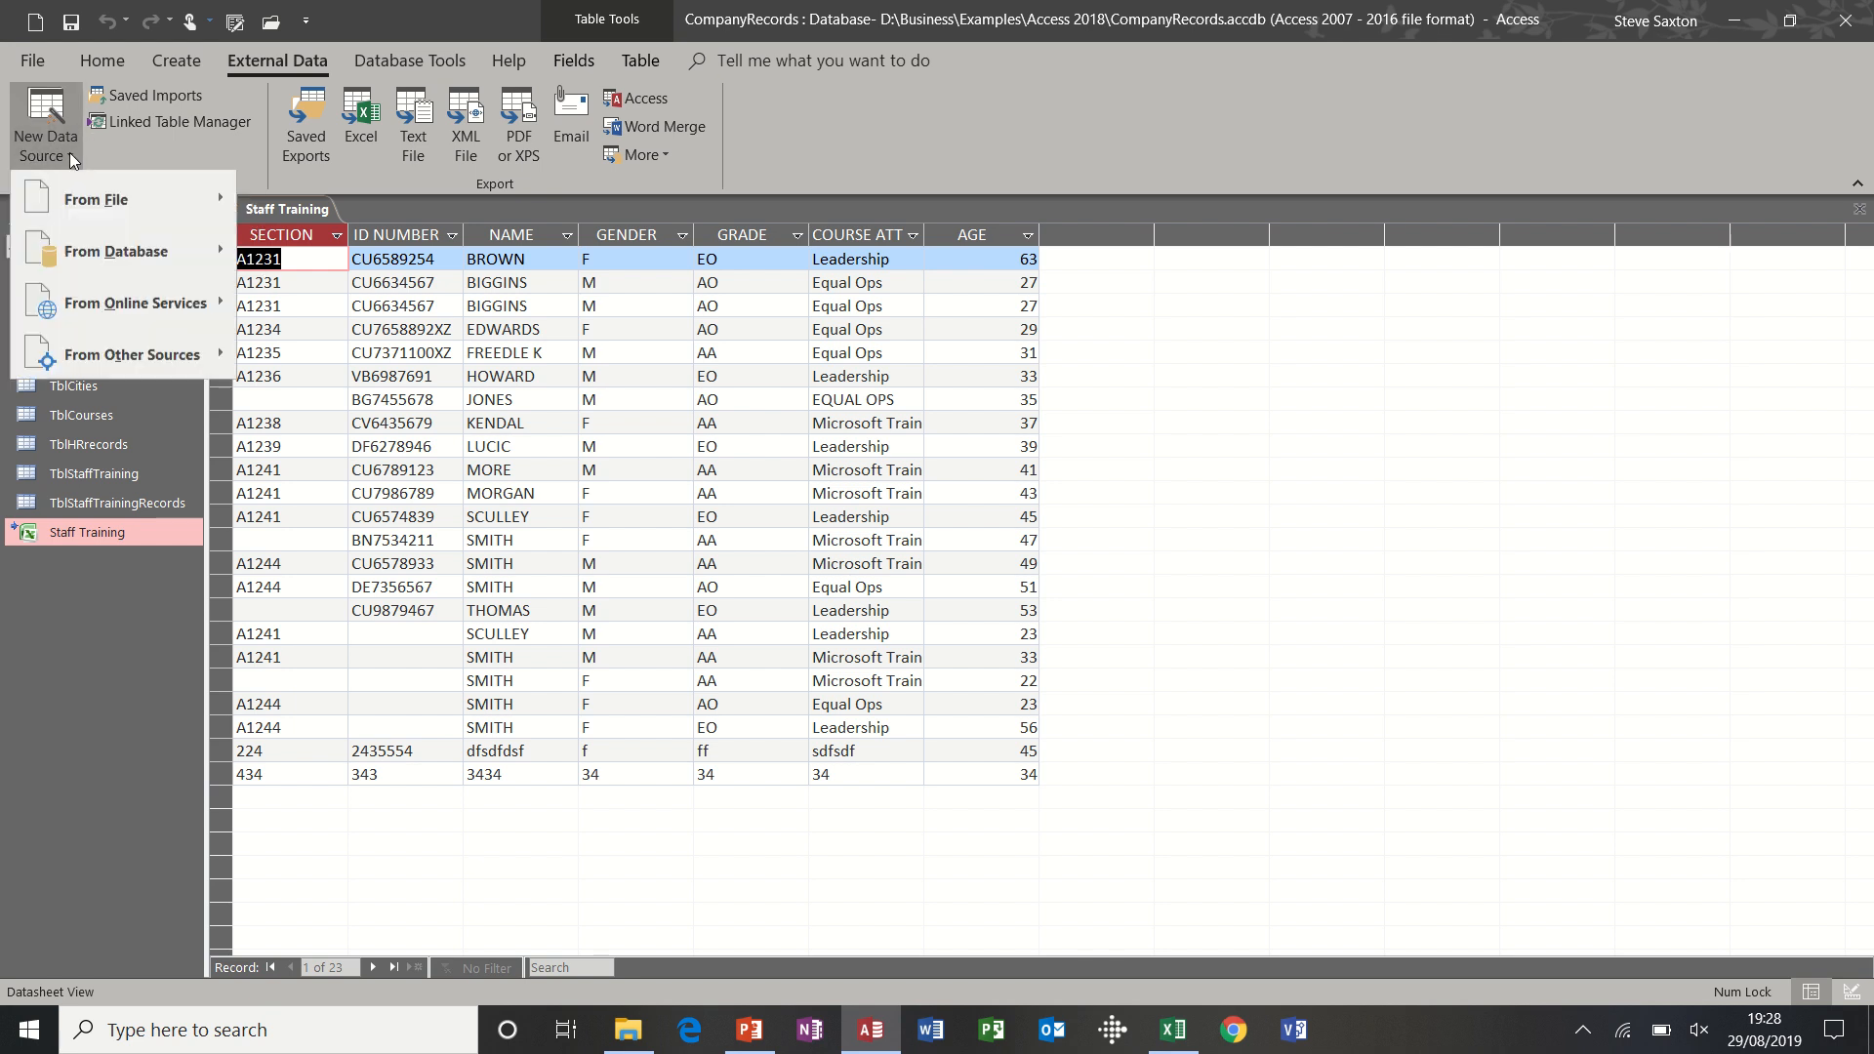
mouse_move(139, 254)
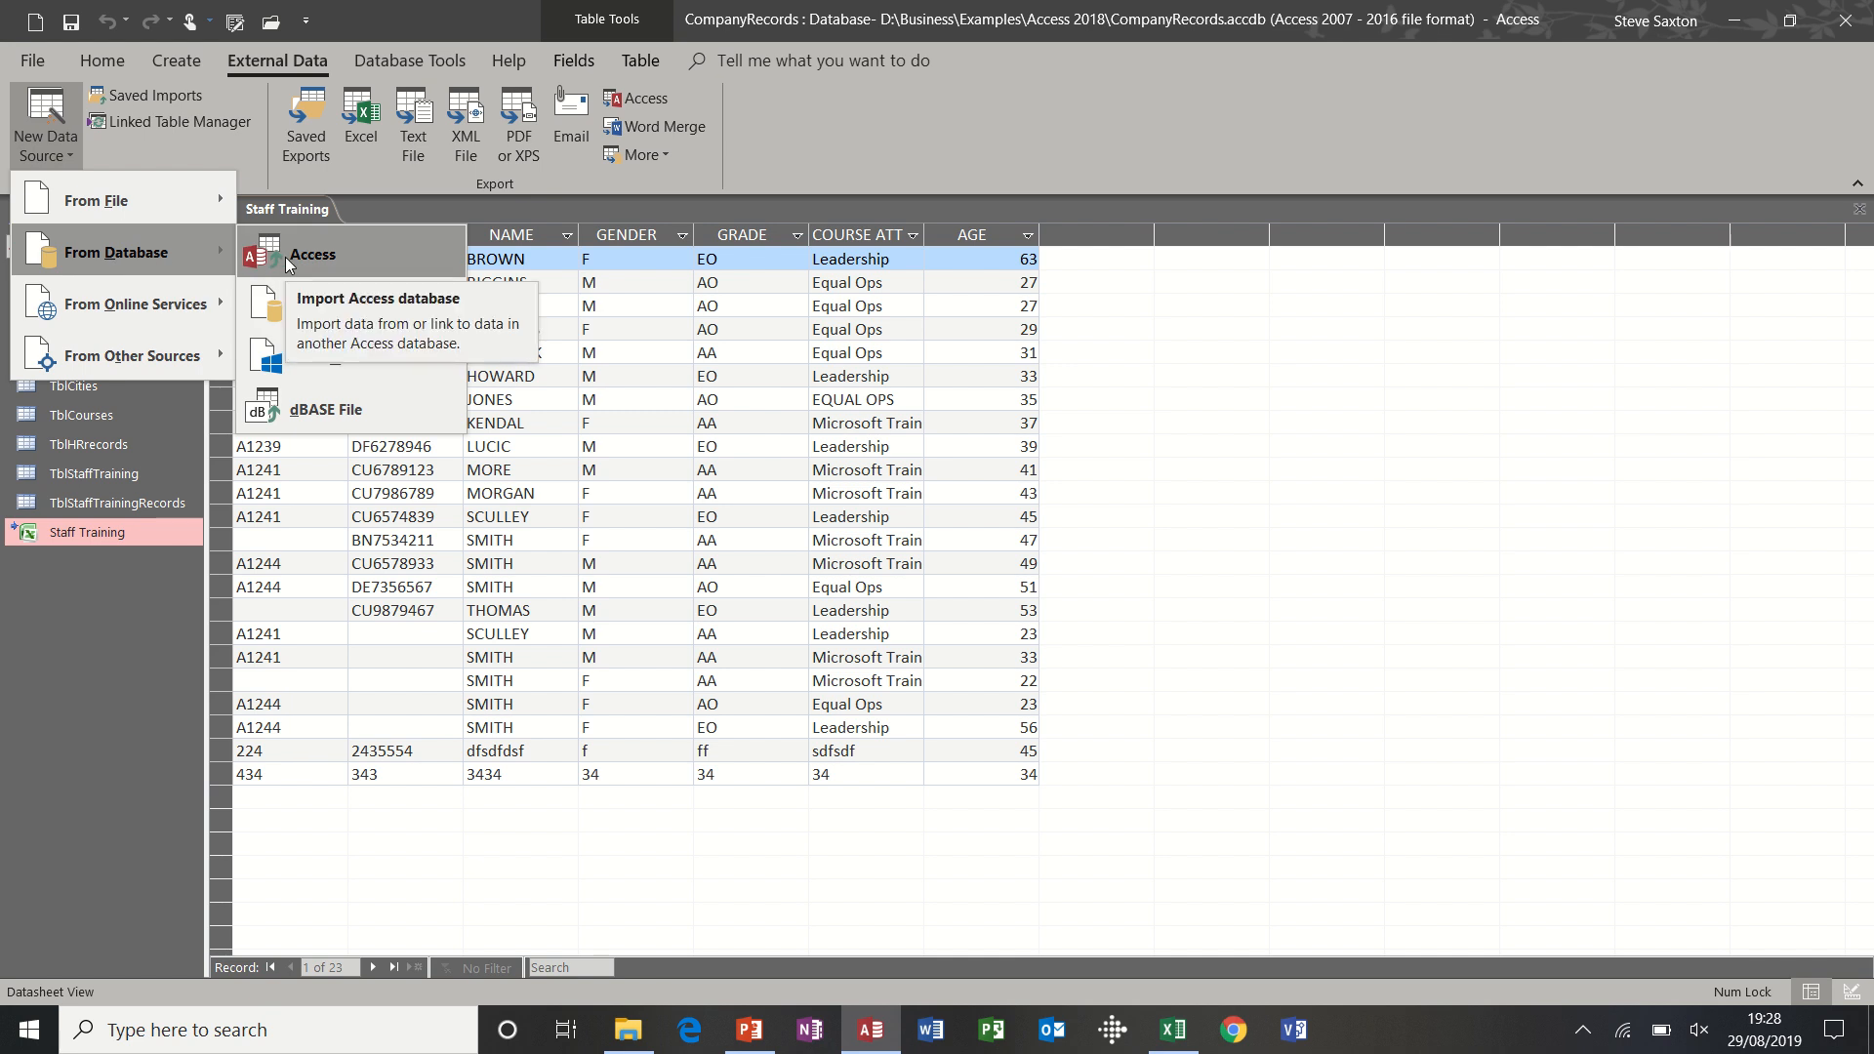
click(354, 252)
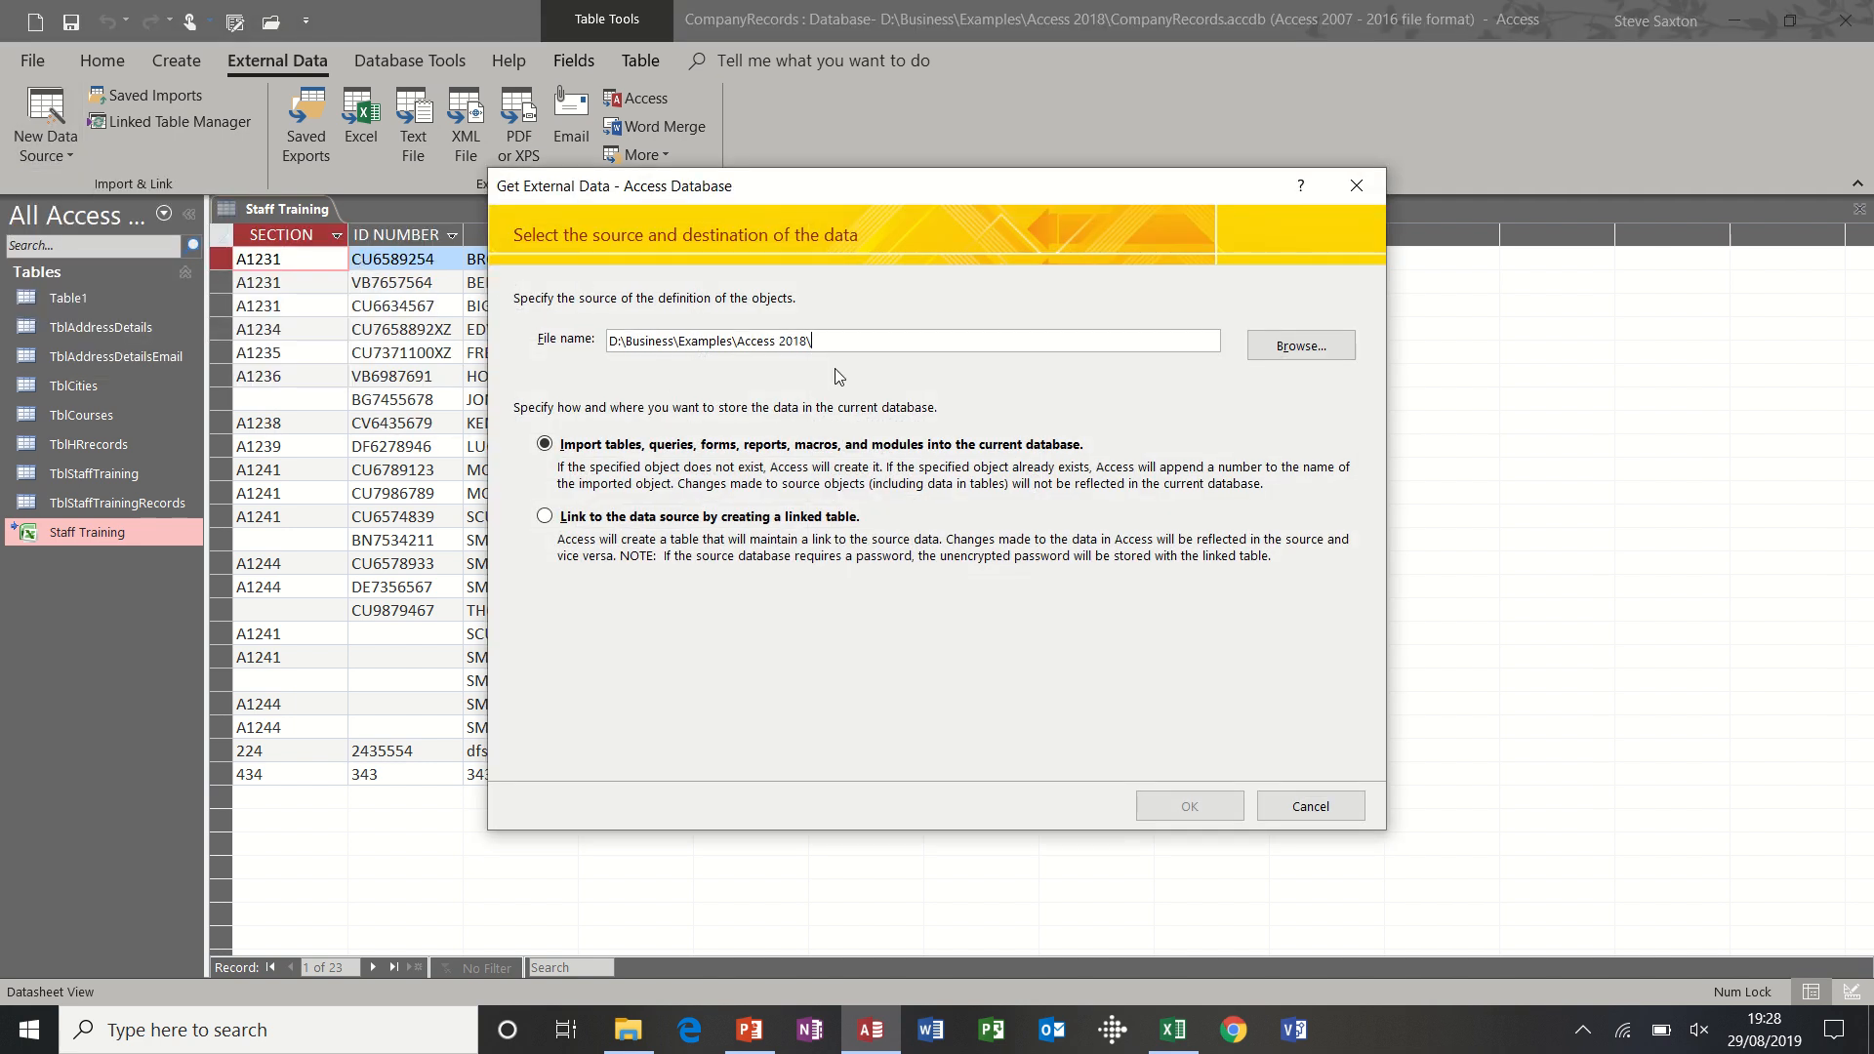
click(1313, 349)
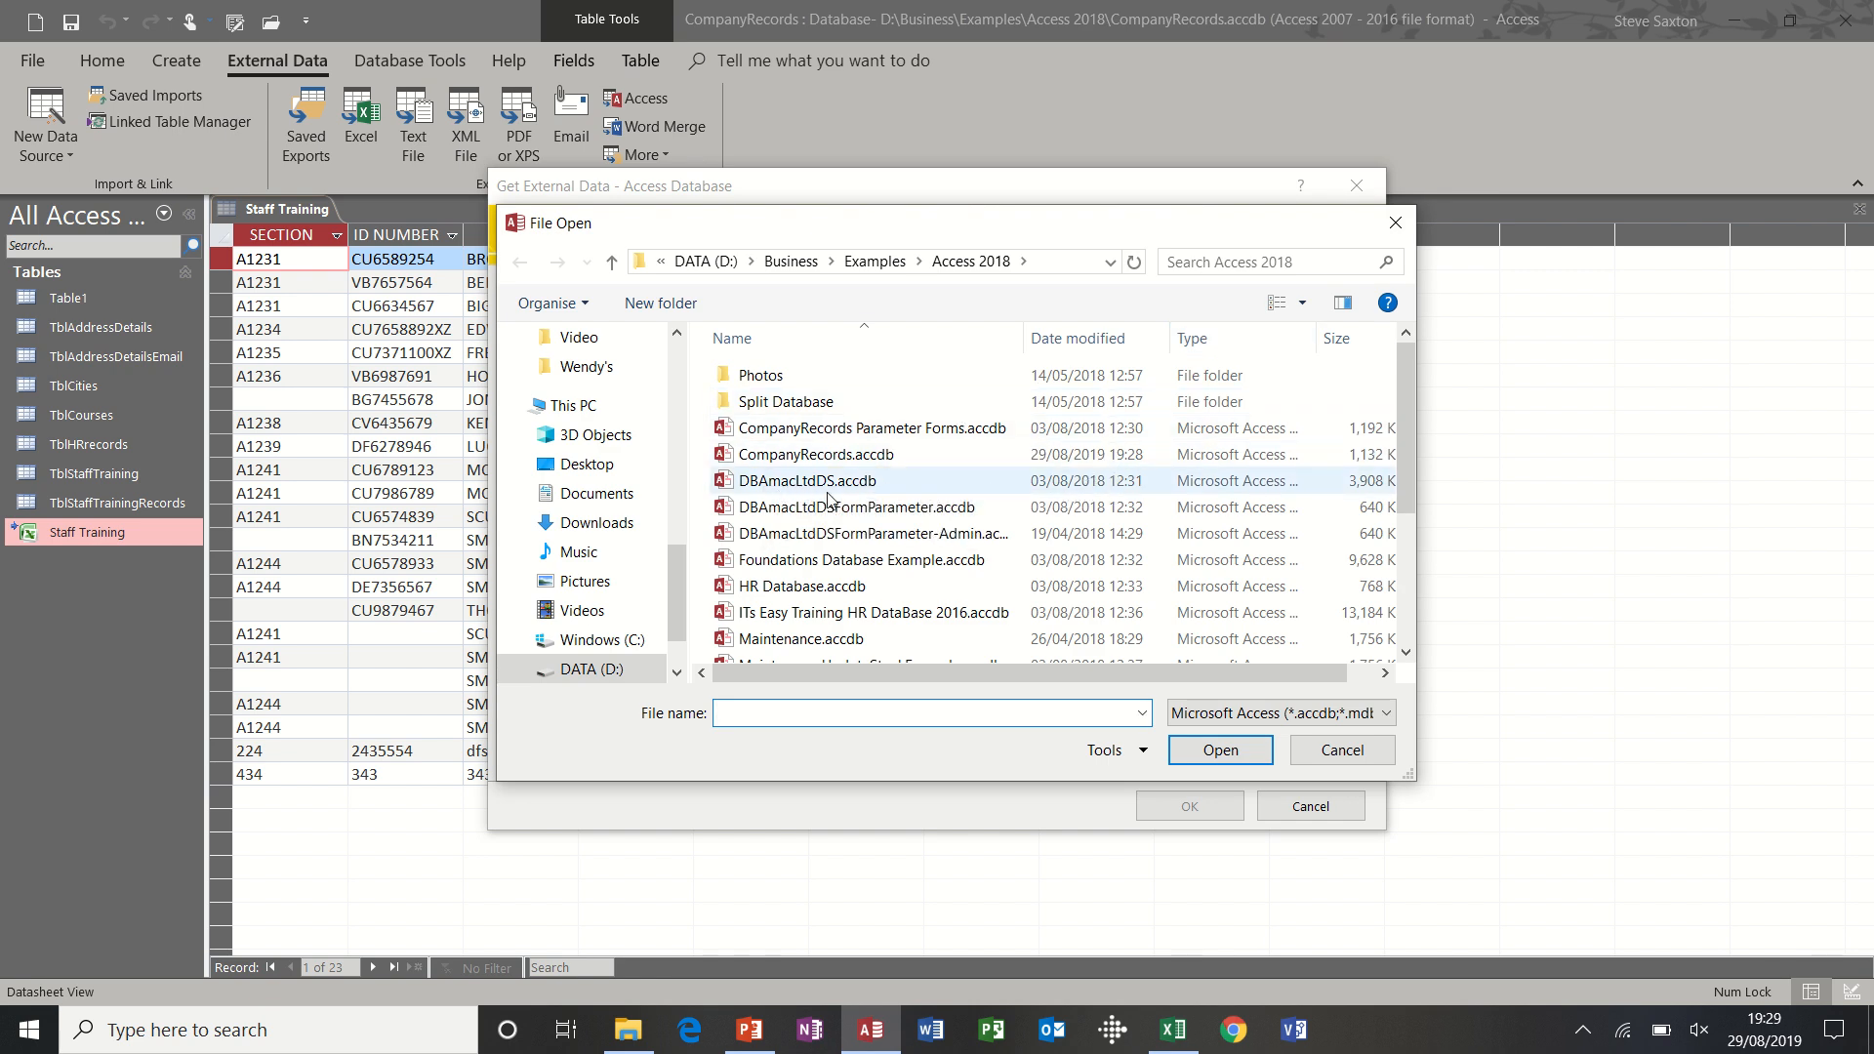
double_click(776, 482)
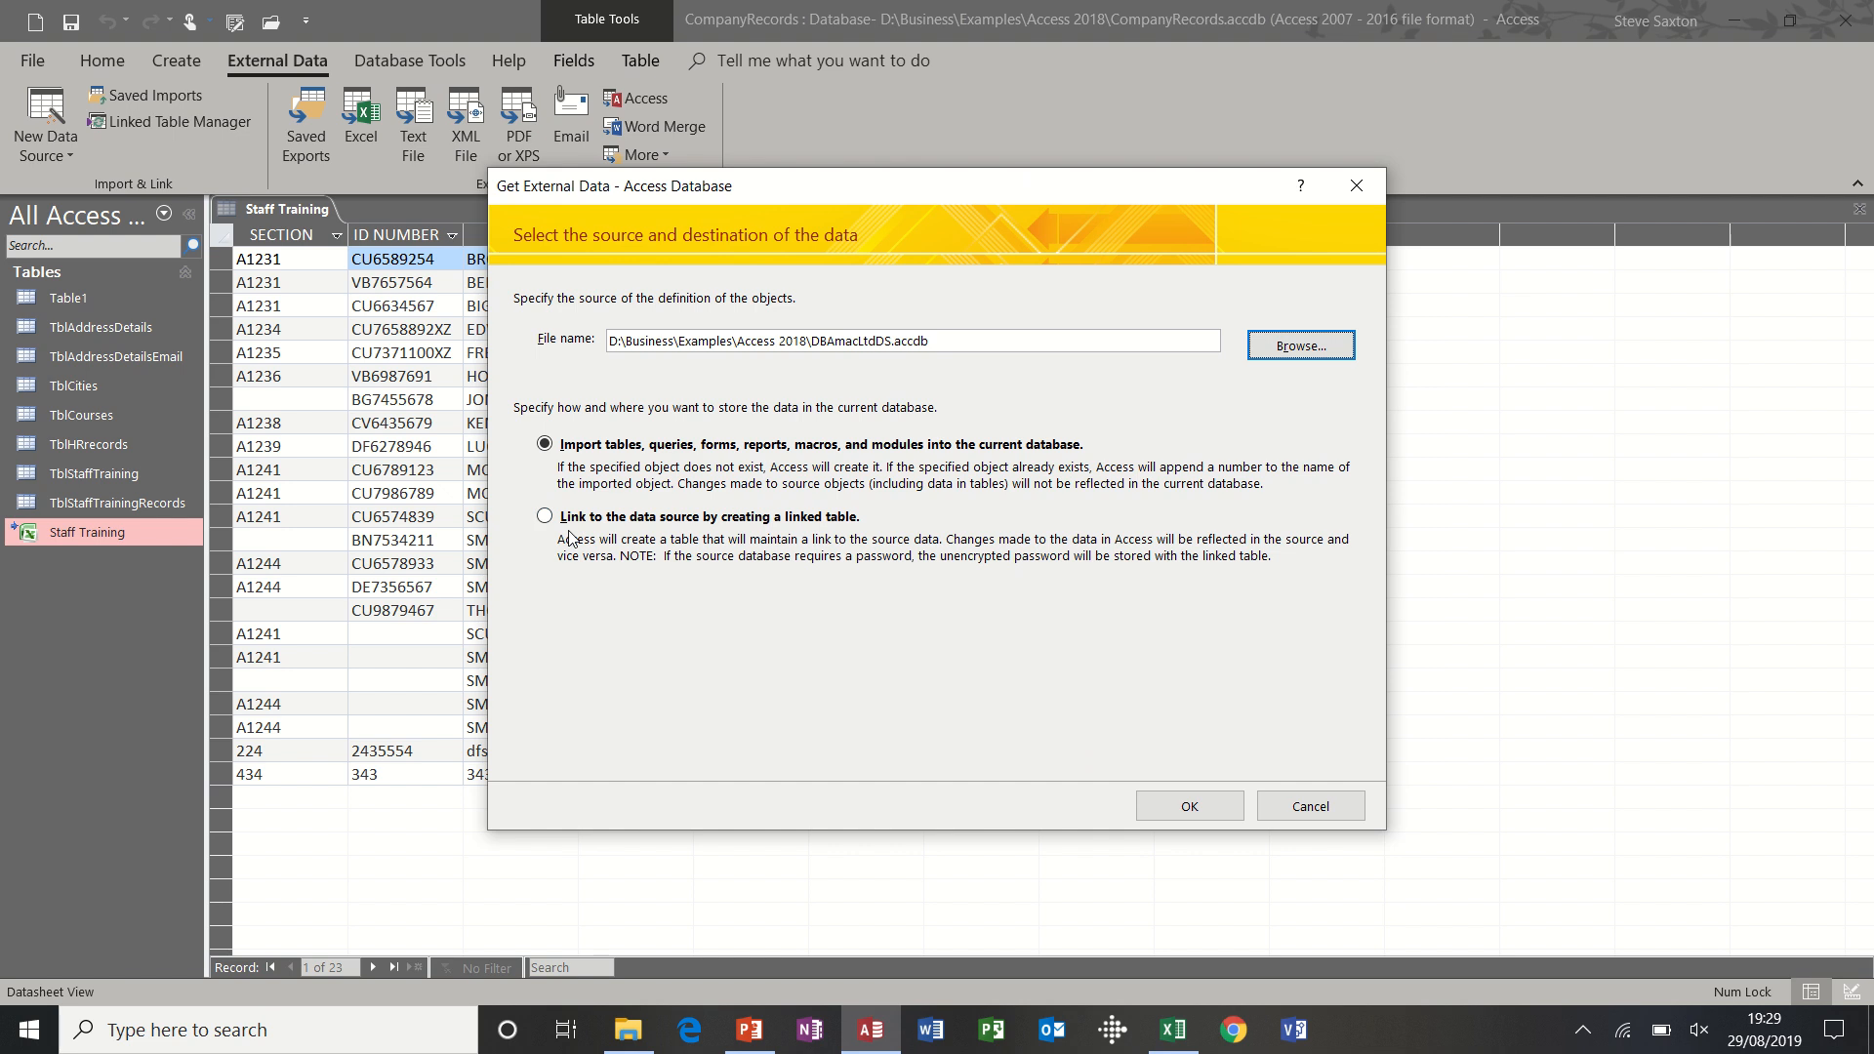
click(1184, 810)
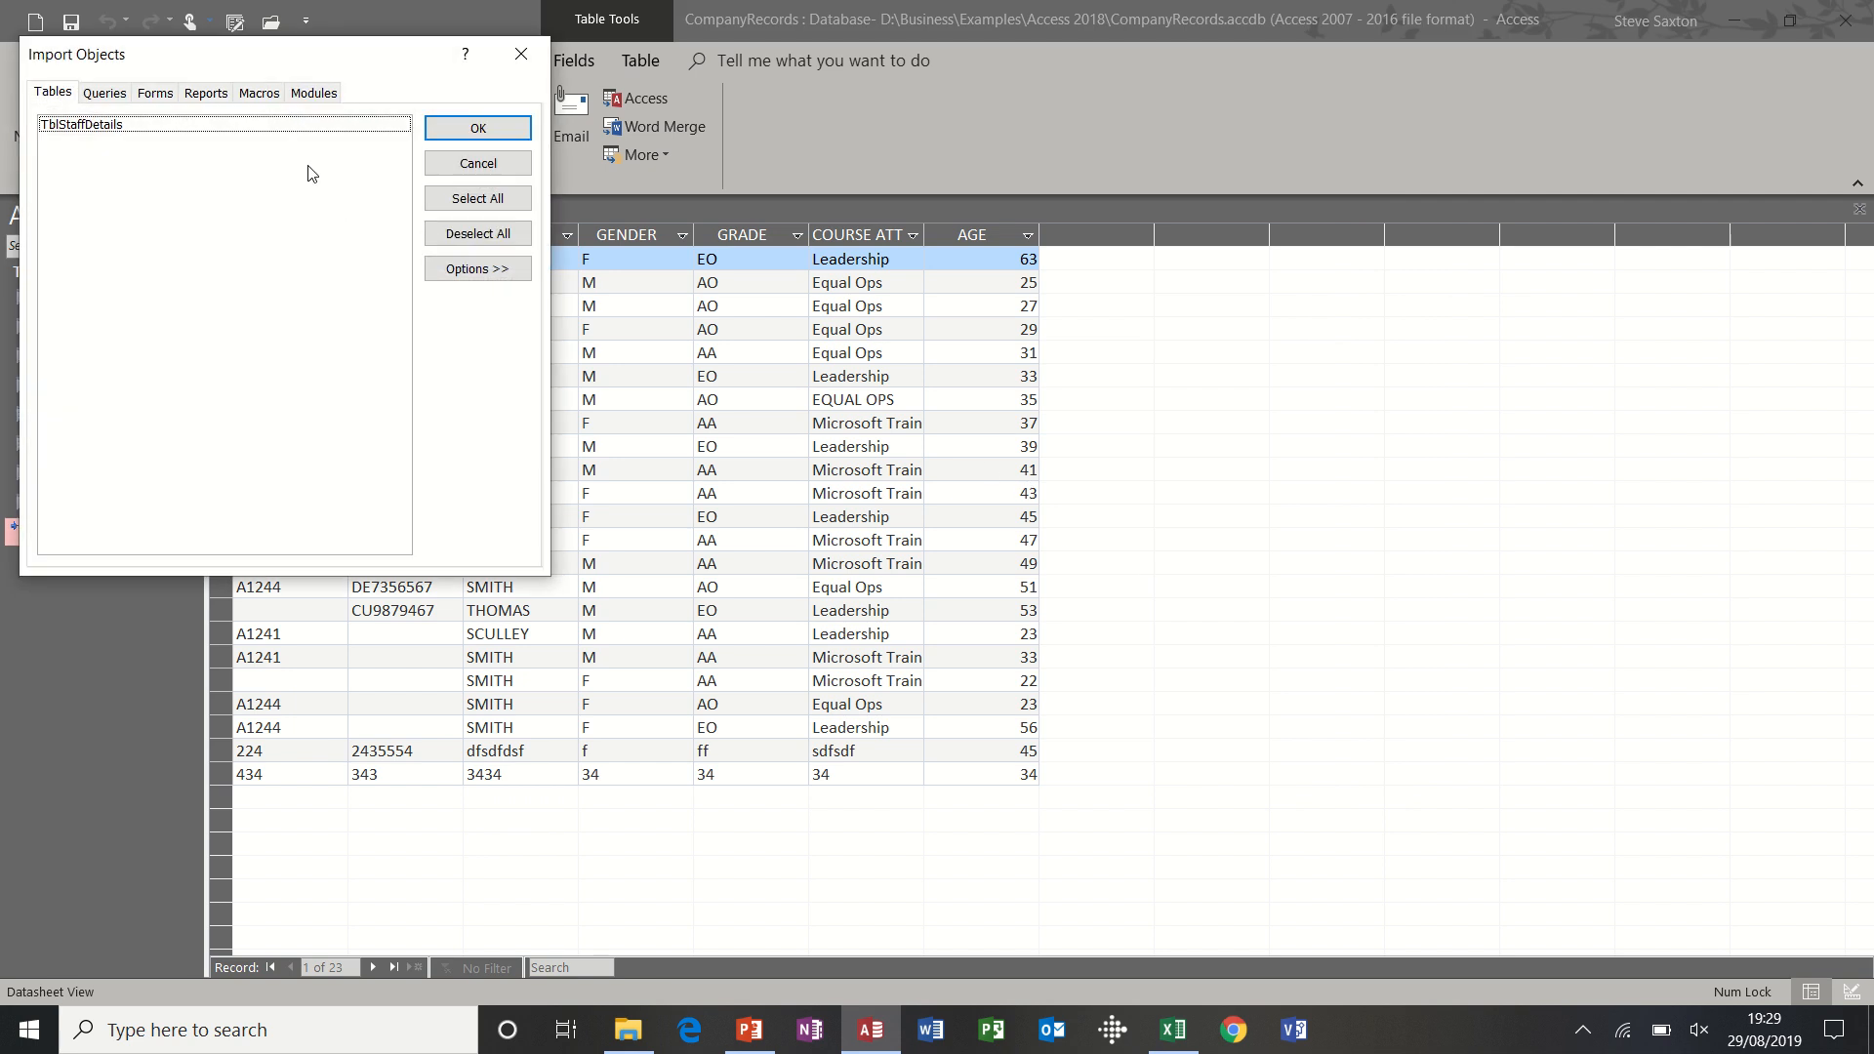
- Check the available object types and import the TblStaffDetails table without saving the import steps
drag(276, 65, 876, 256)
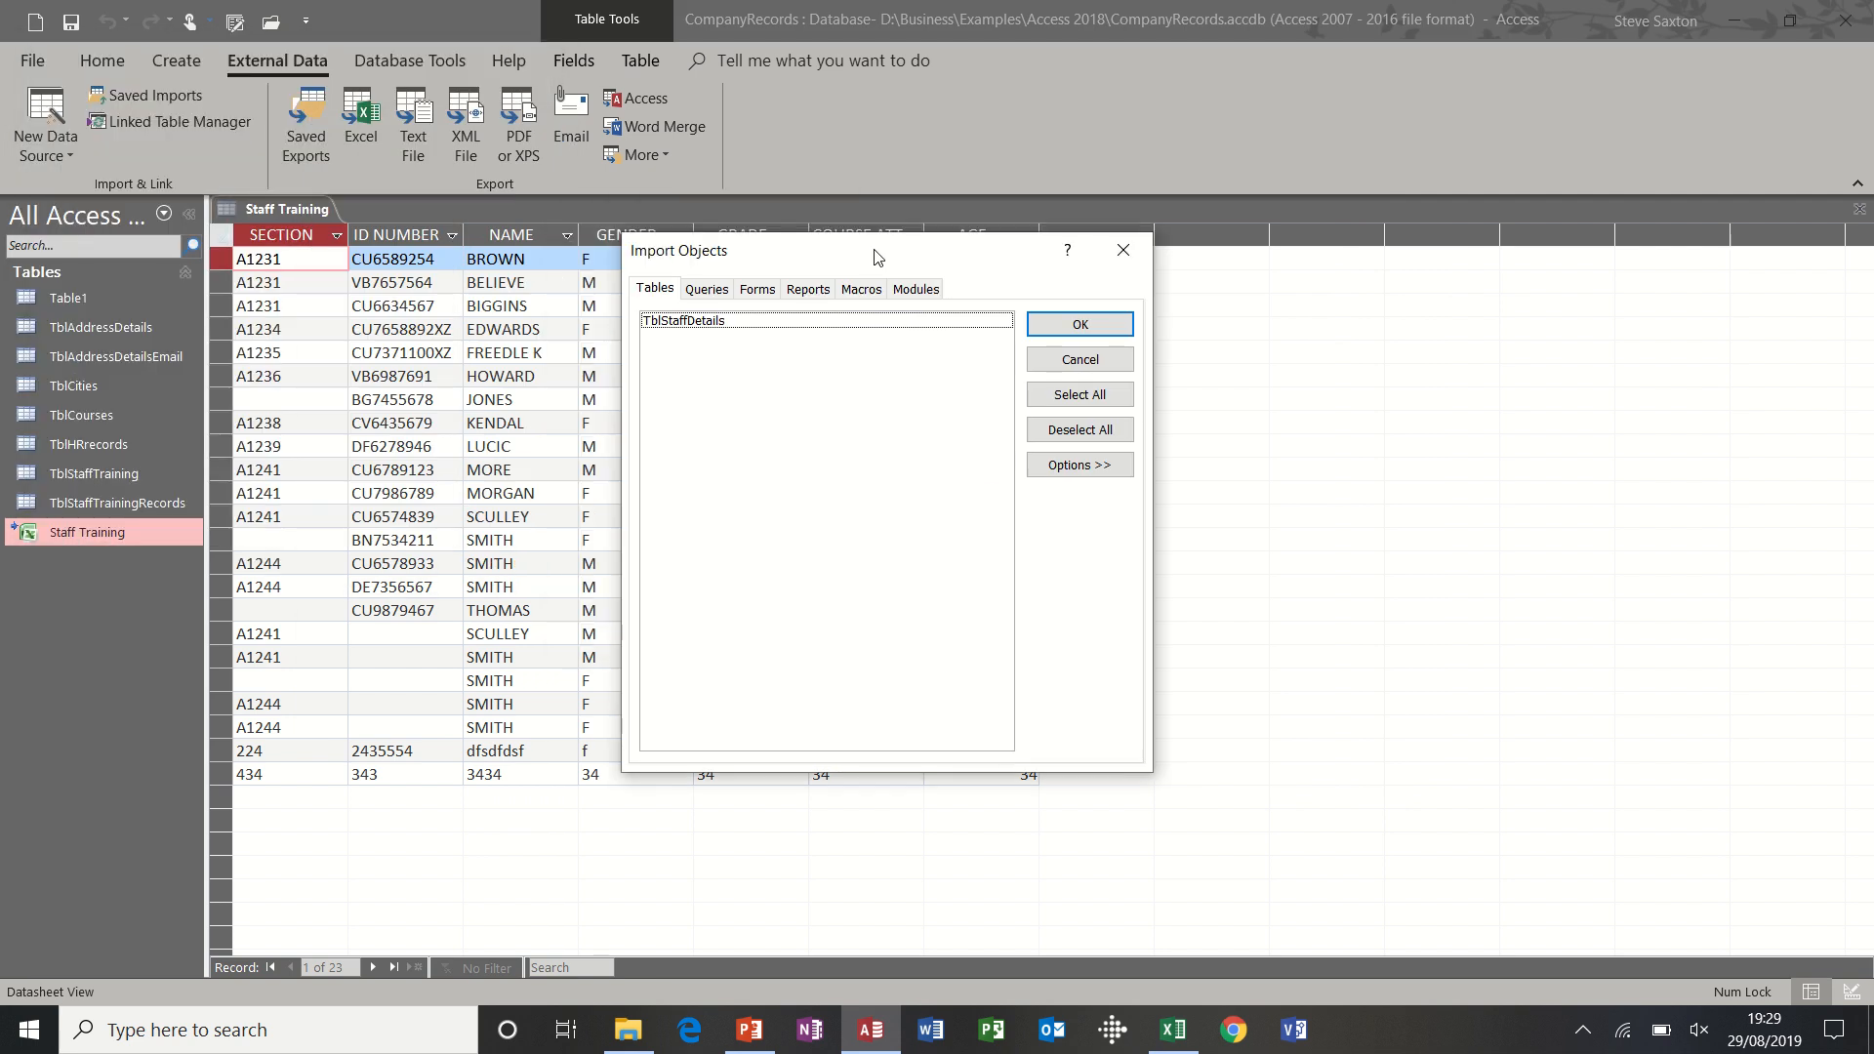
click(725, 321)
click(713, 293)
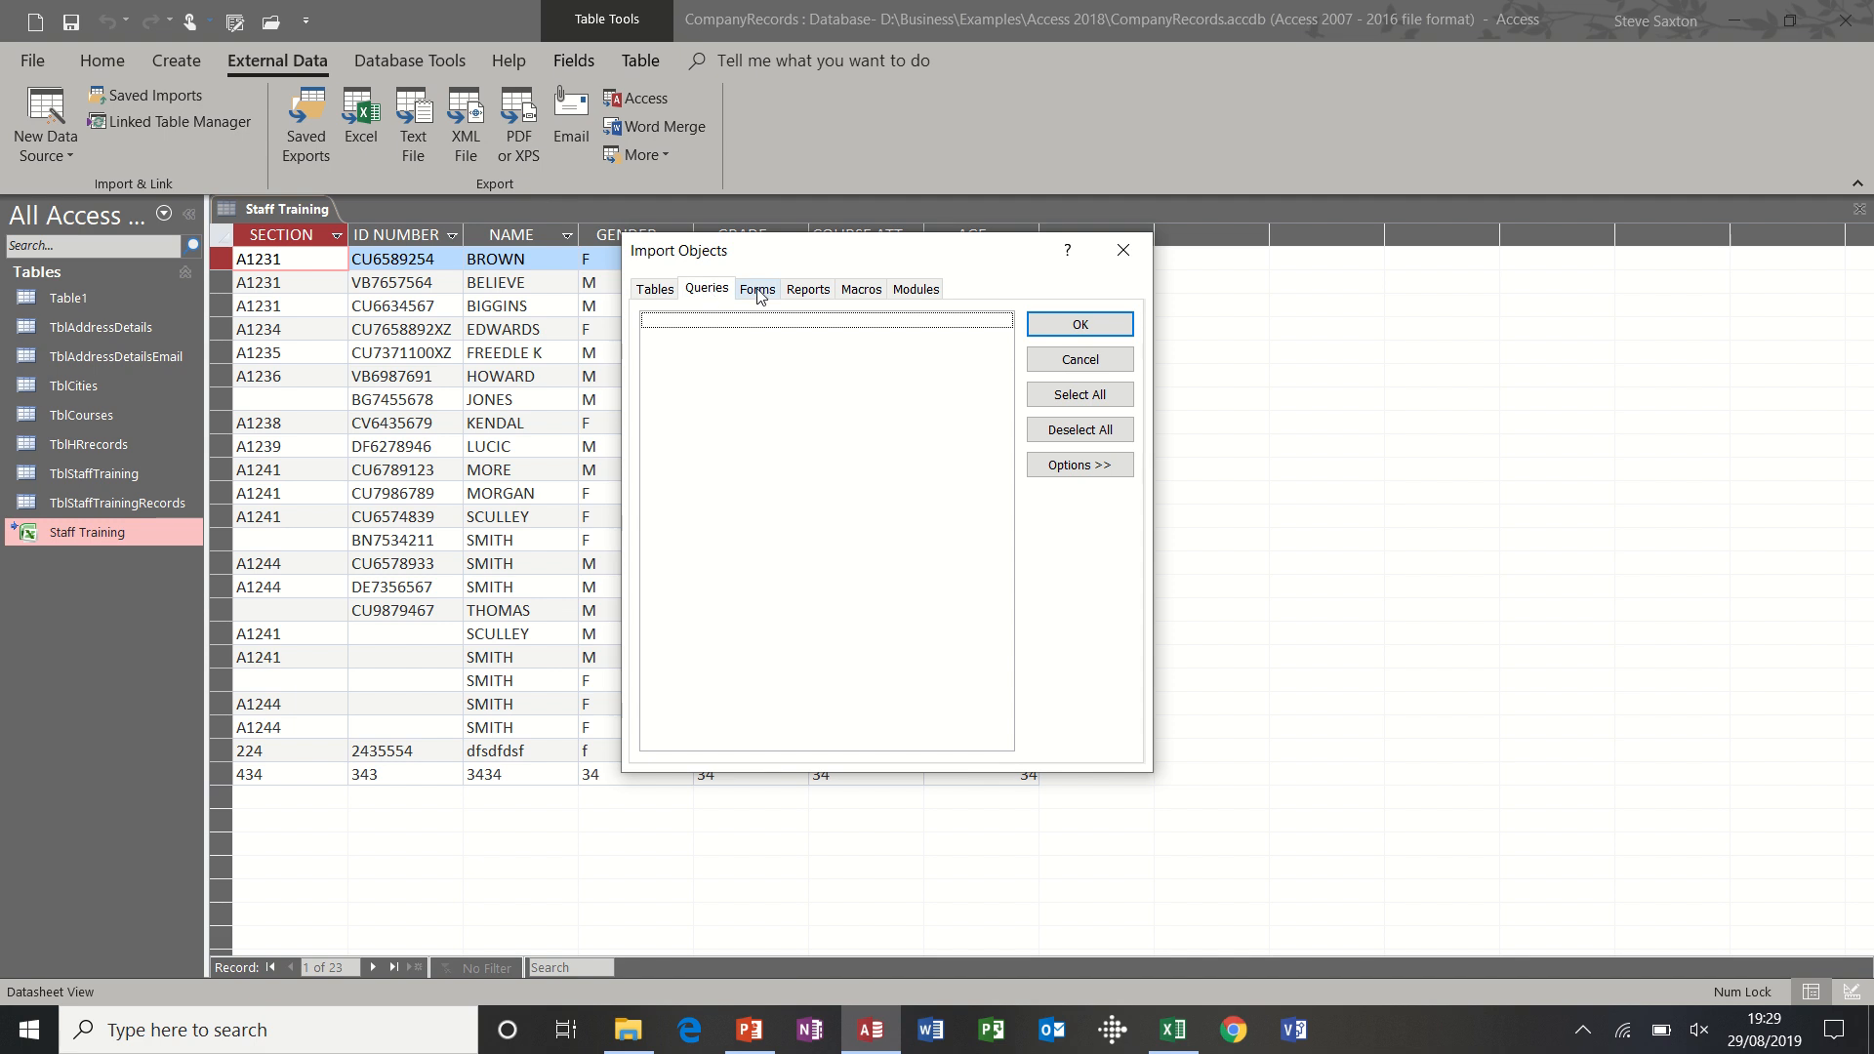
click(757, 291)
click(809, 291)
click(863, 291)
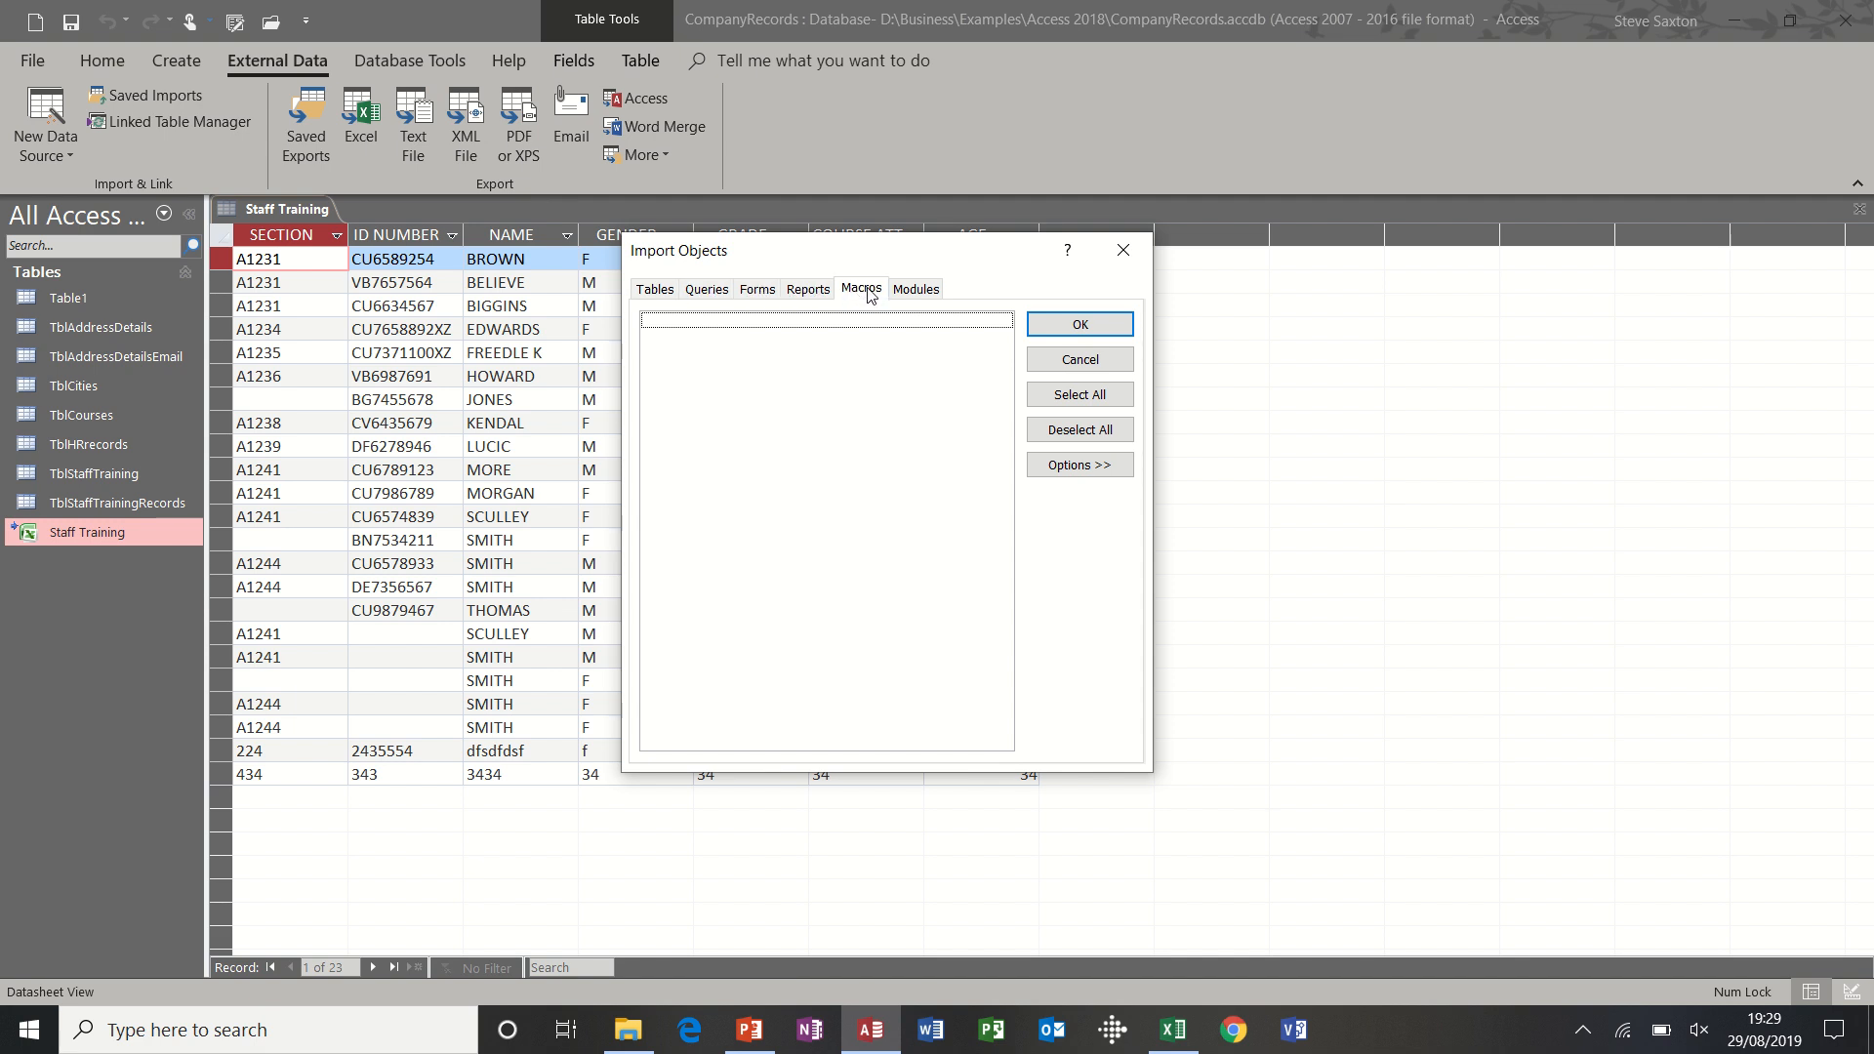
click(658, 291)
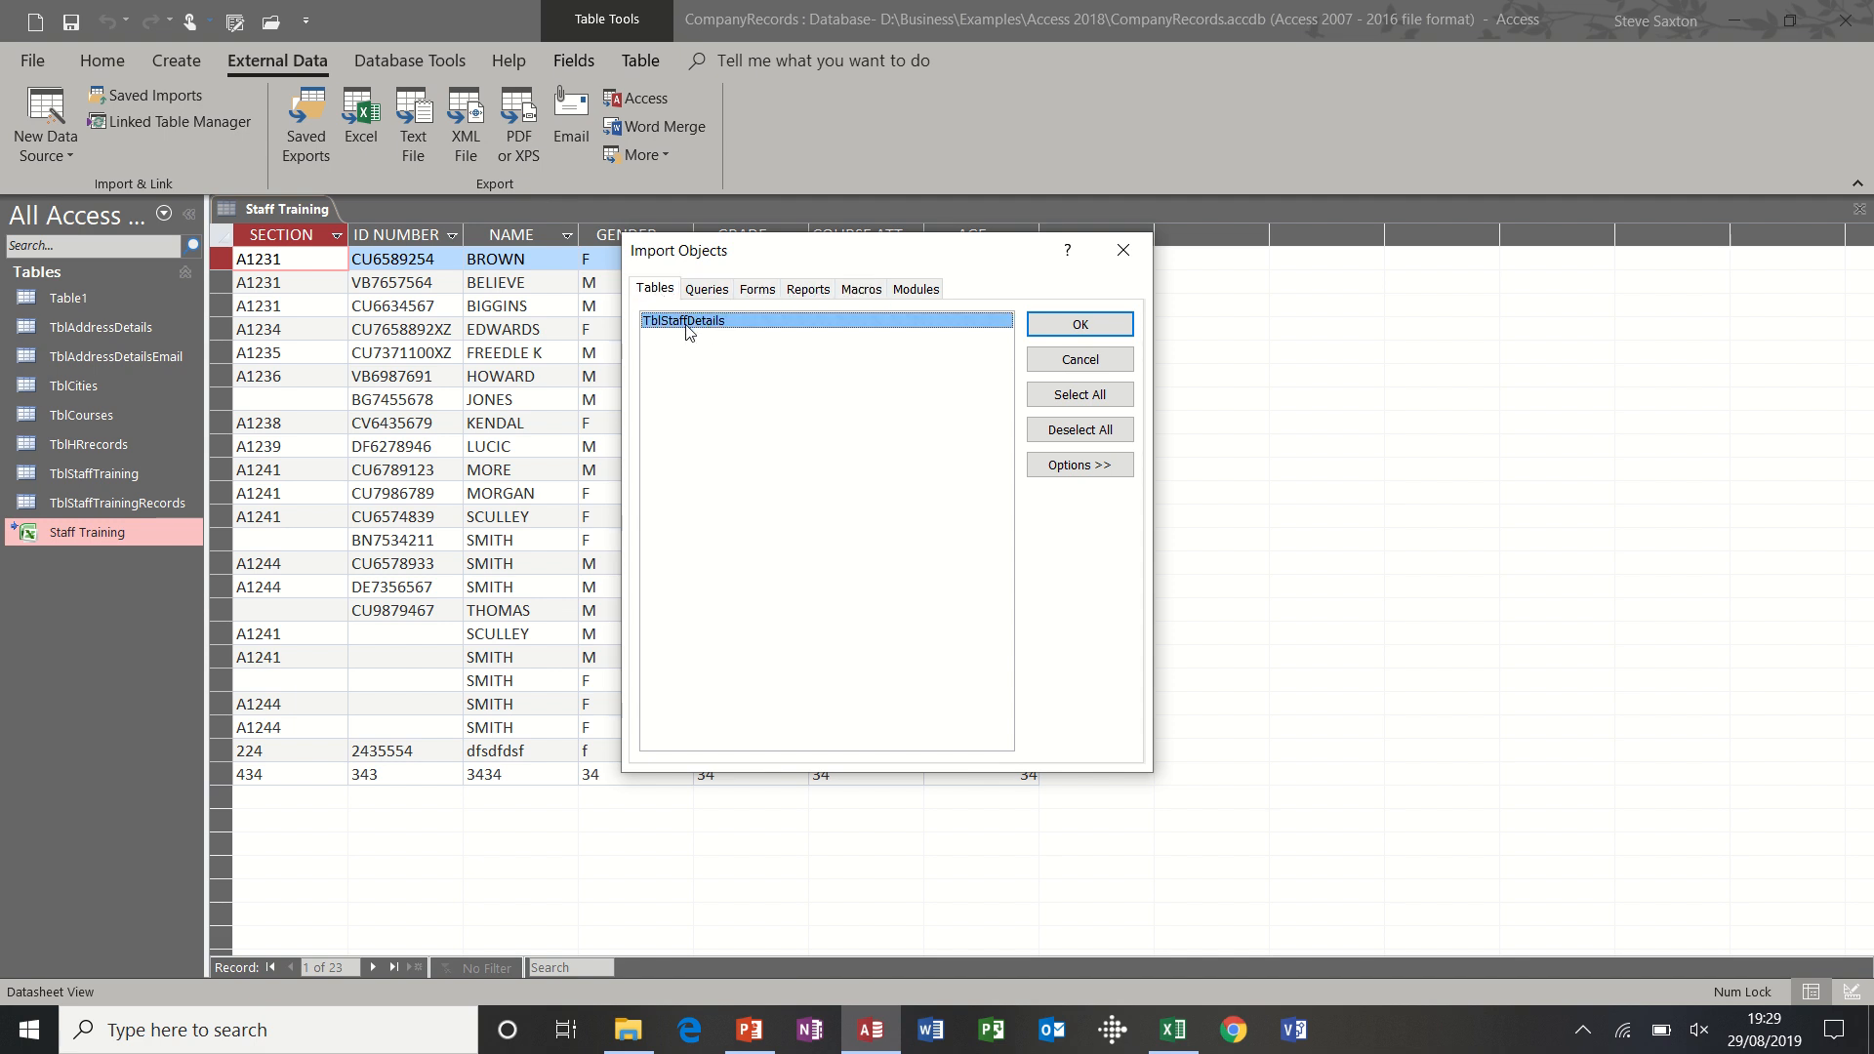
click(1086, 325)
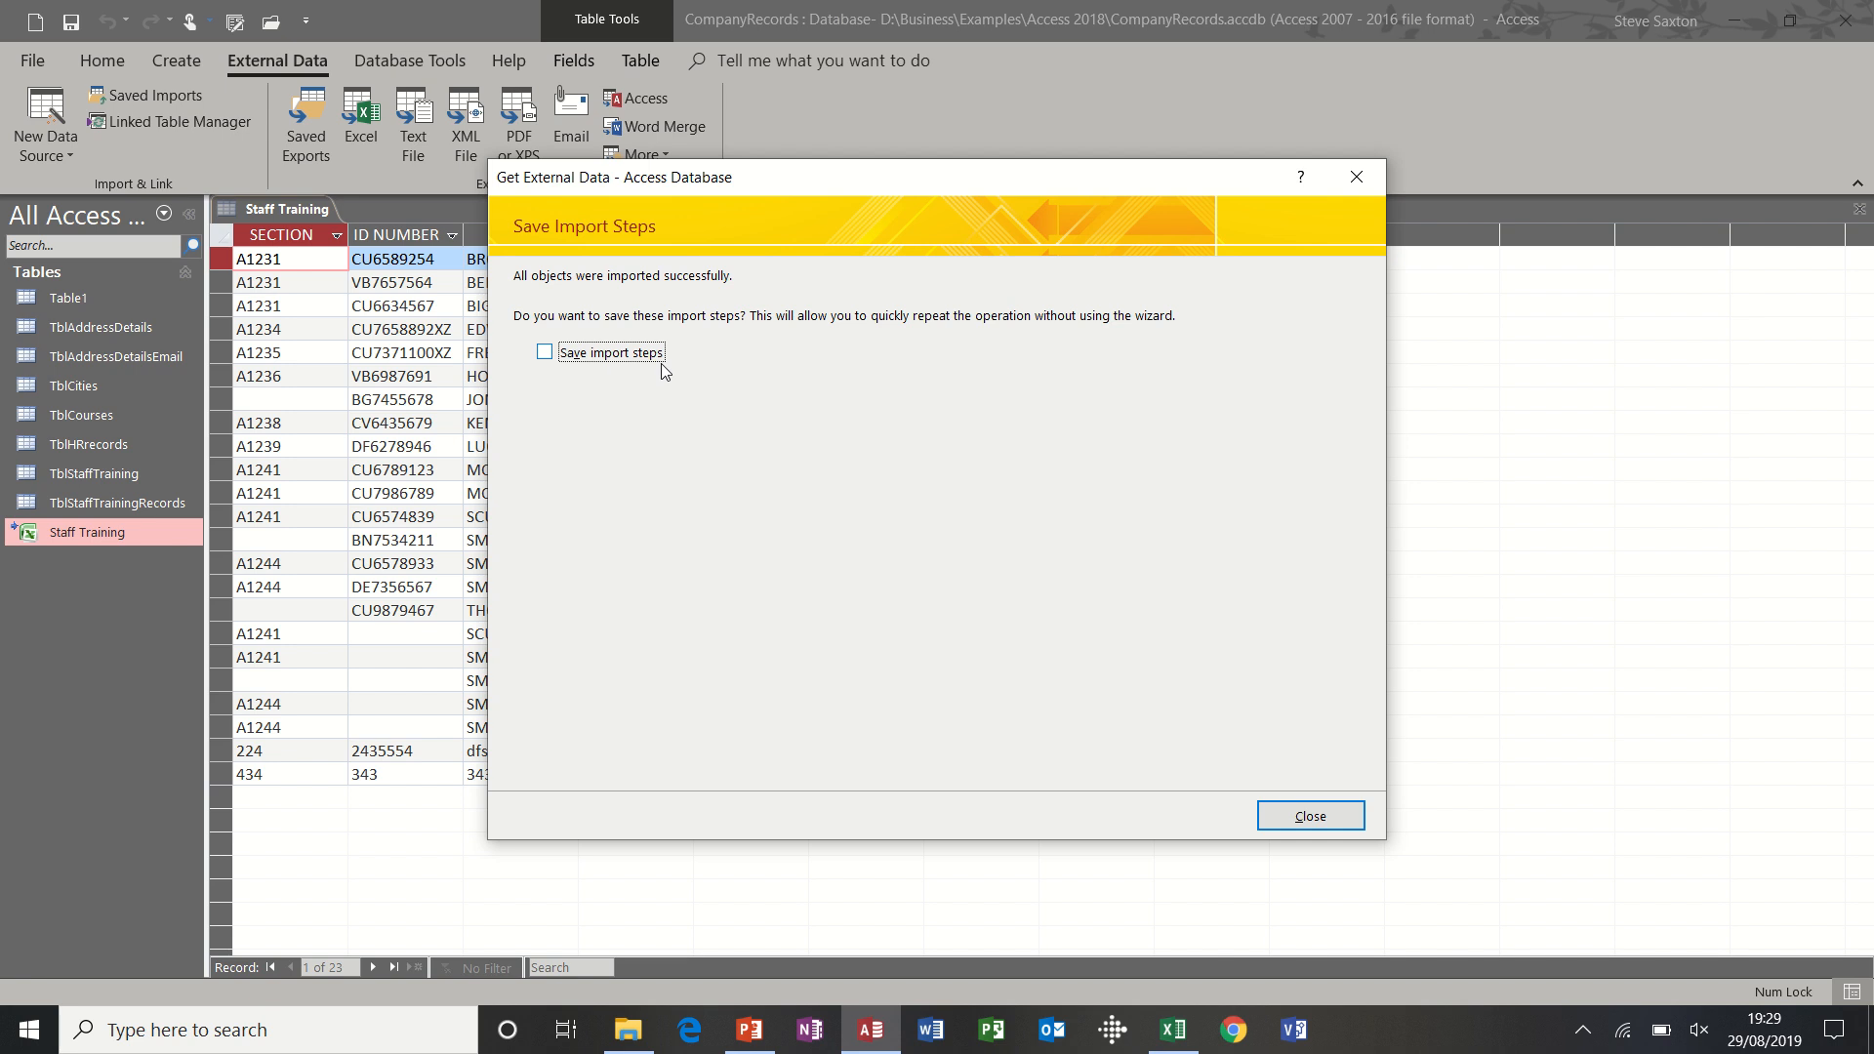
click(1310, 823)
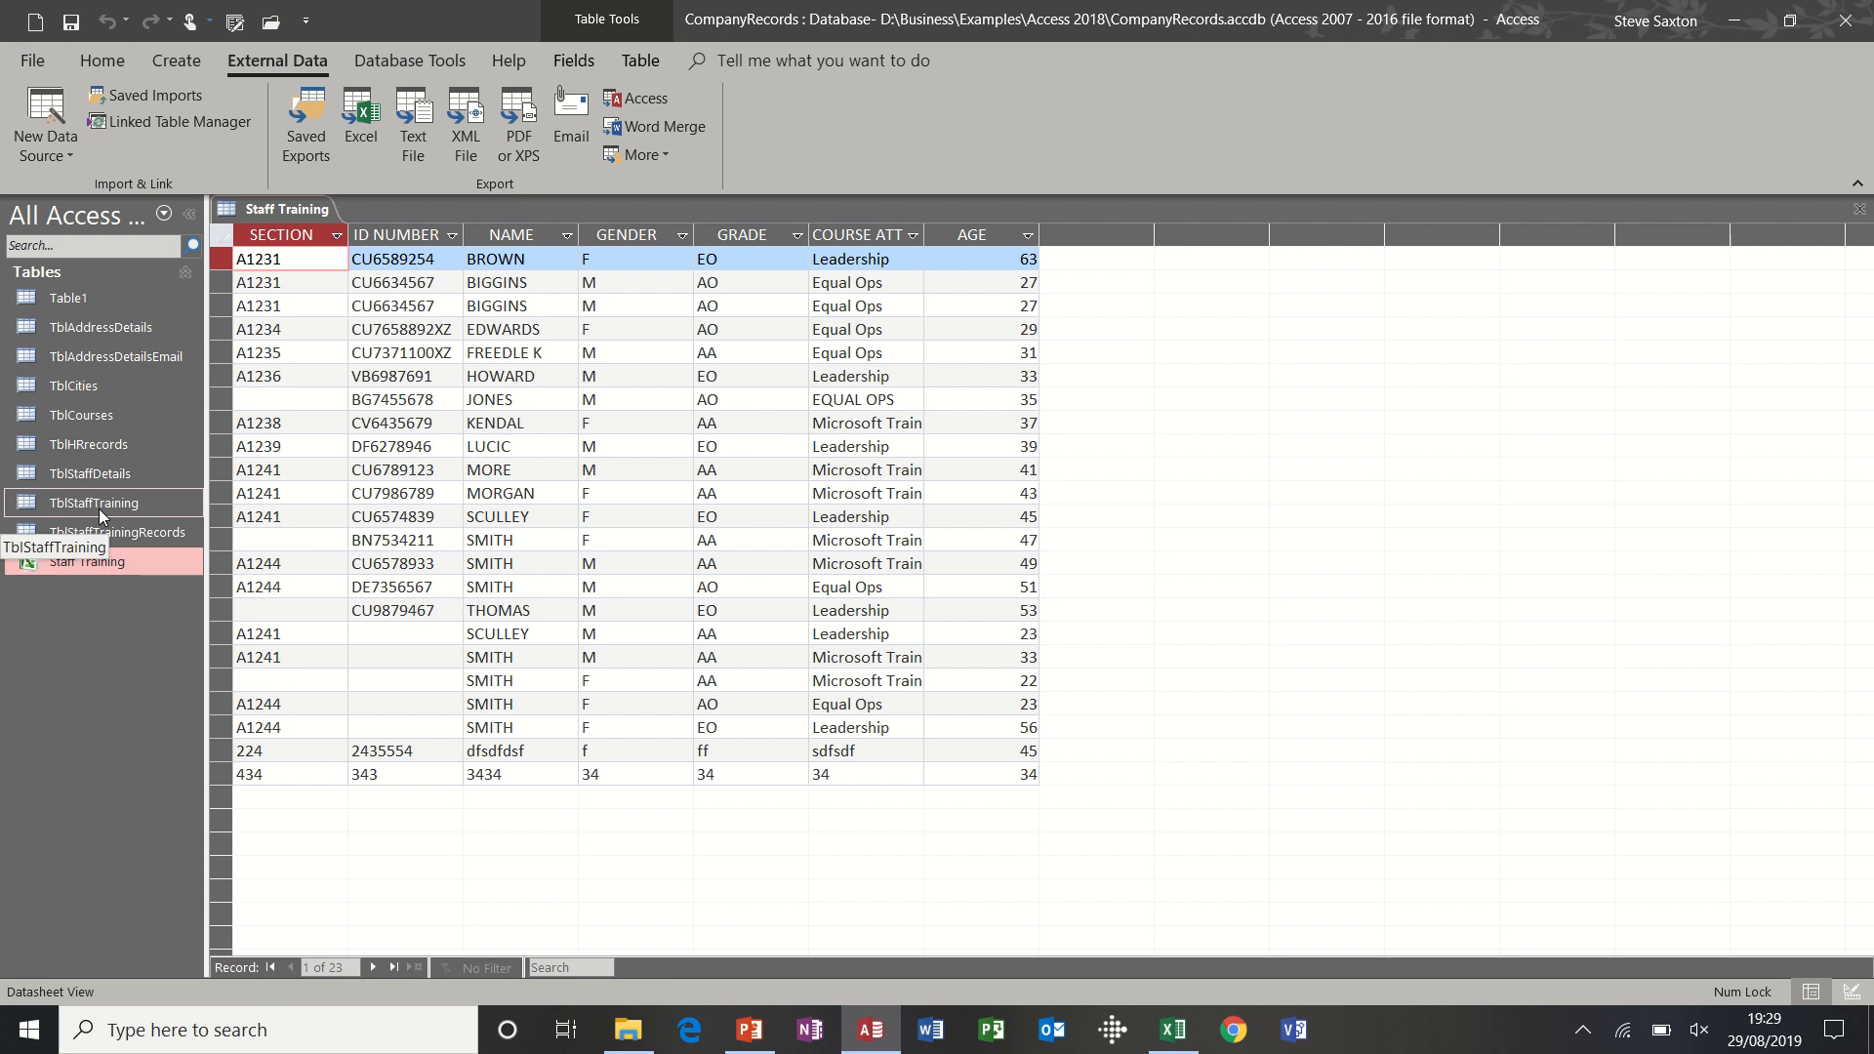
- Review the imported TblStaffDetails records, and close both TblStaffDetails and the linked Staff Training table
double_click(113, 477)
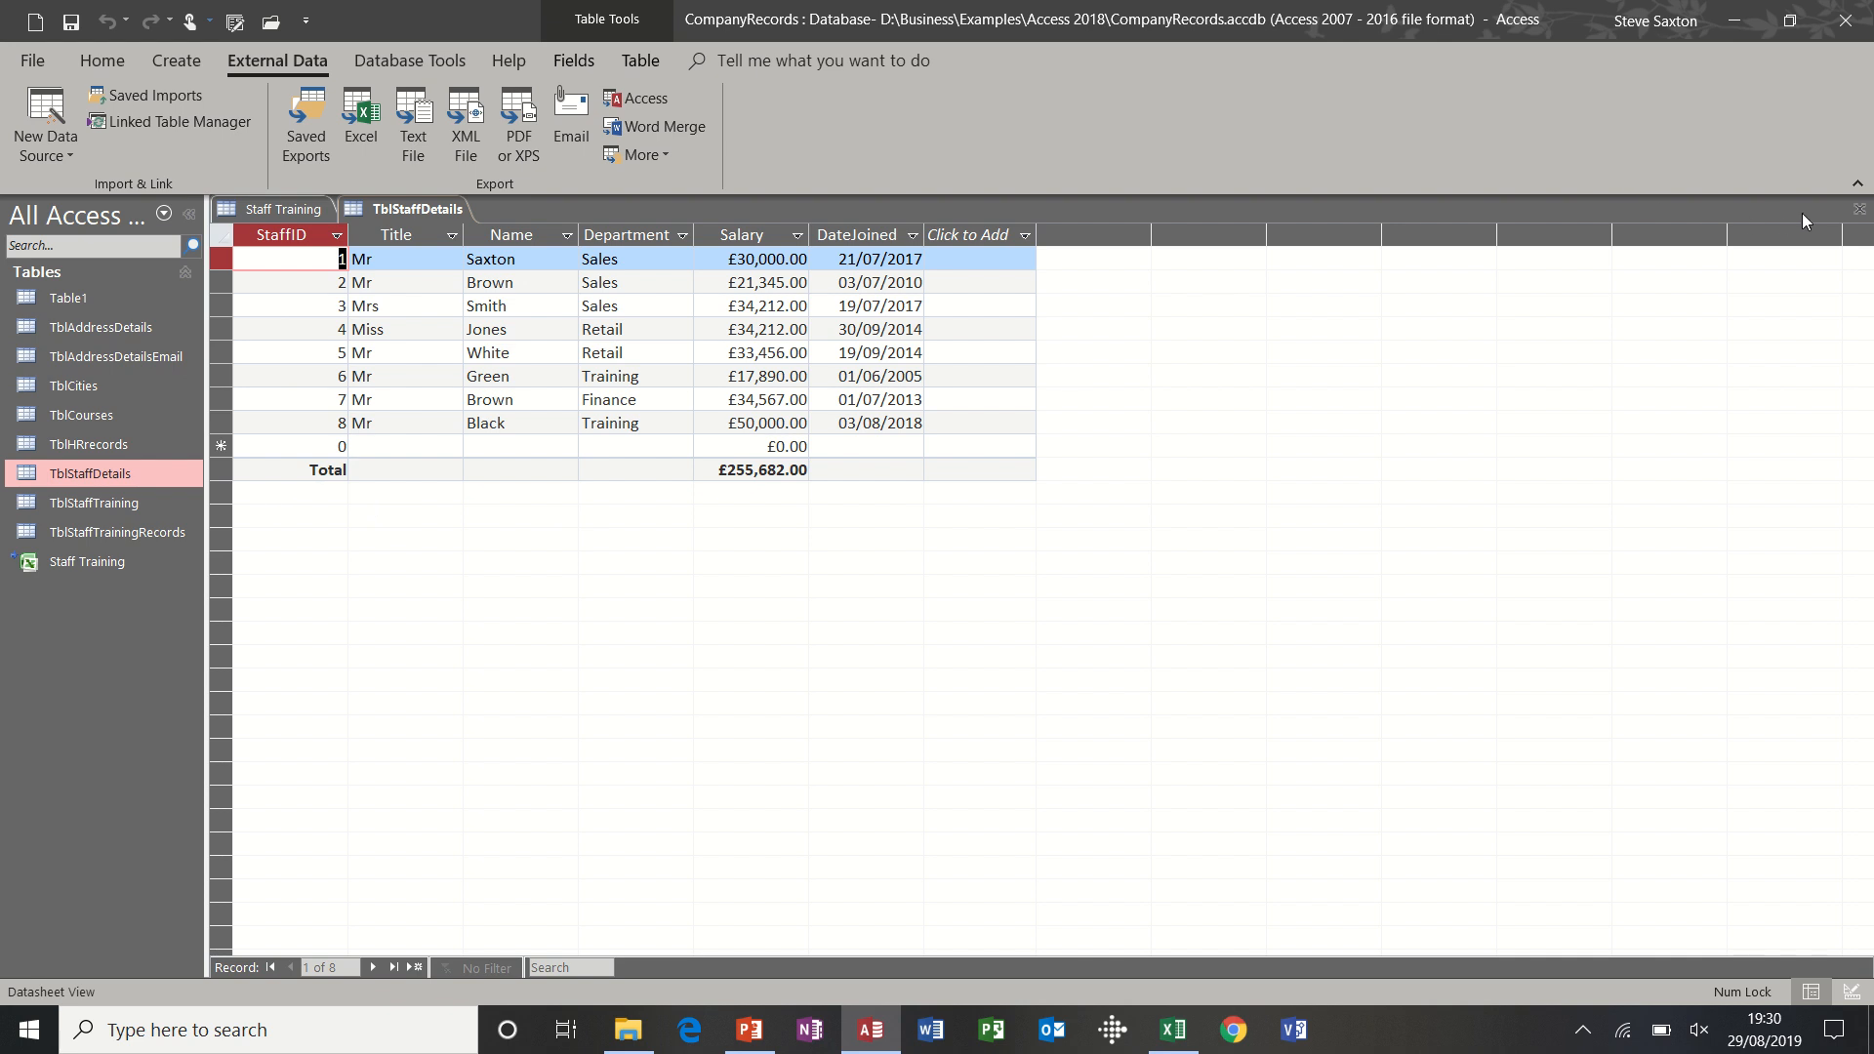
click(1858, 209)
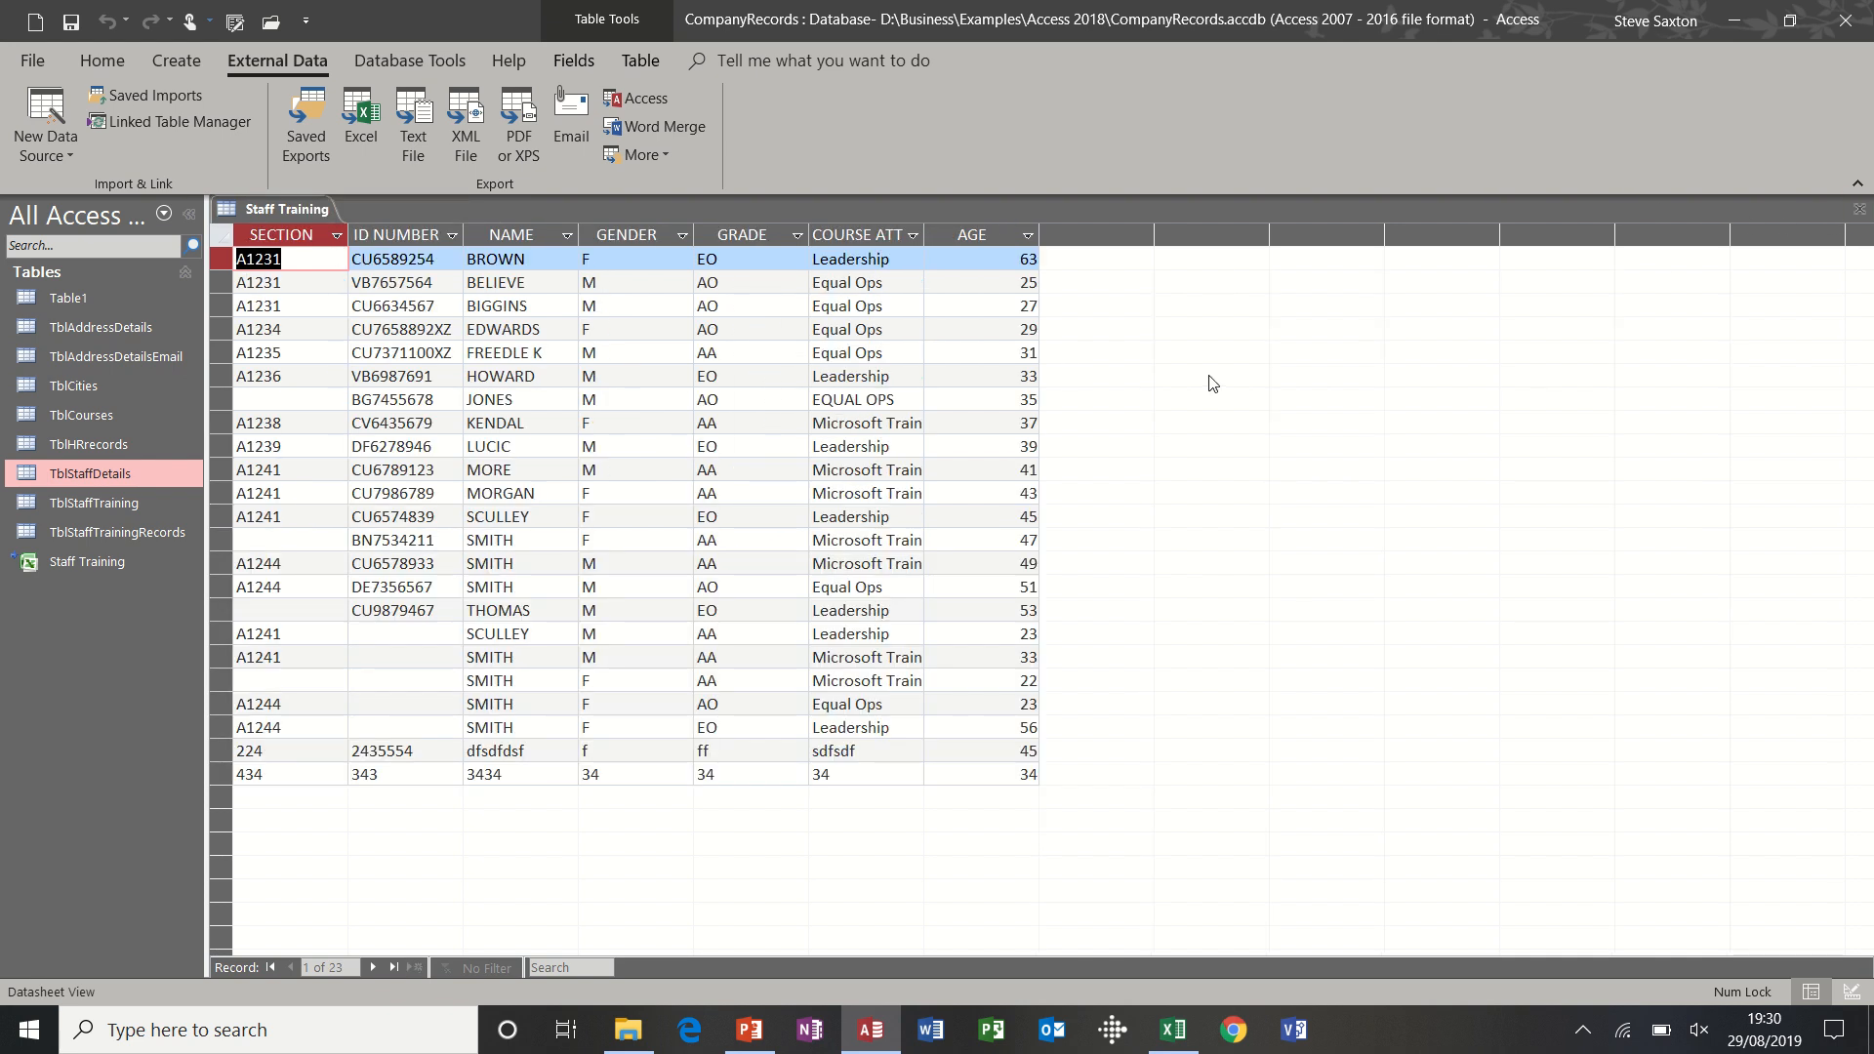
click(1858, 209)
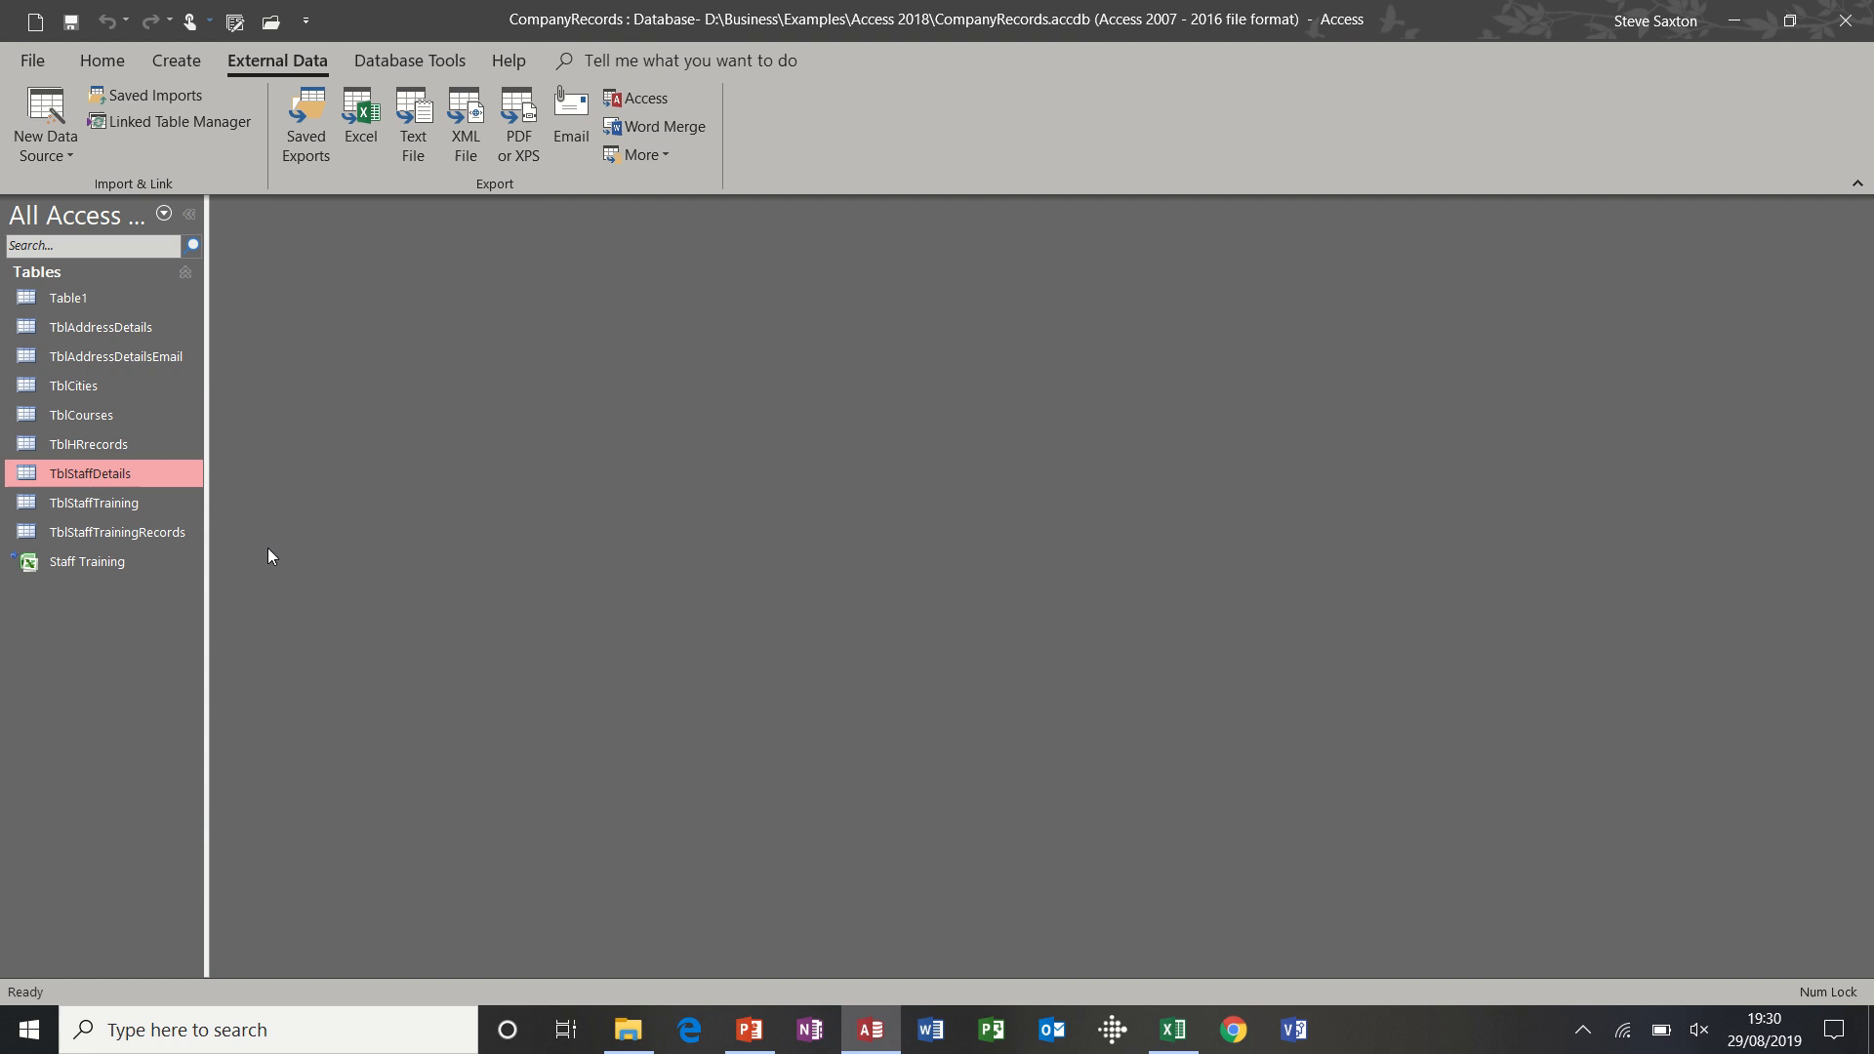
- Delete the imported TblStaffDetails table and remove the link to the Staff Training table
key(Delete)
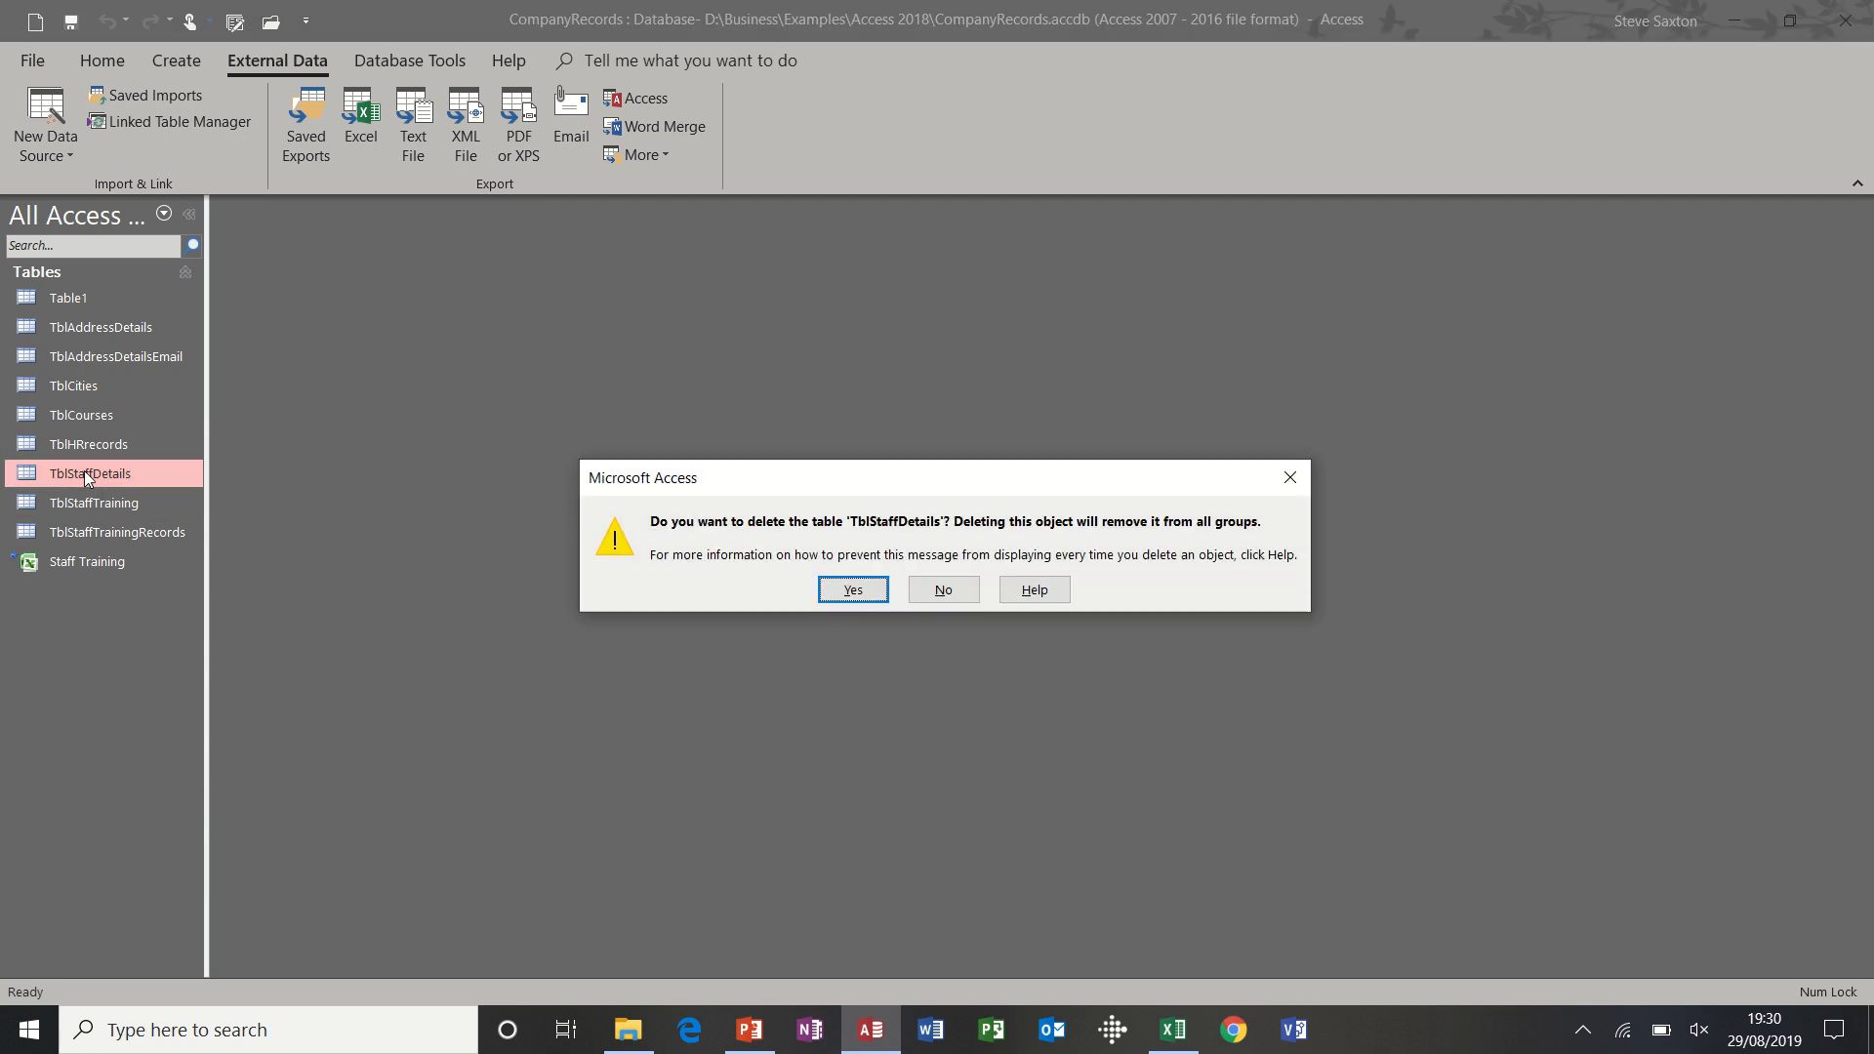
click(853, 589)
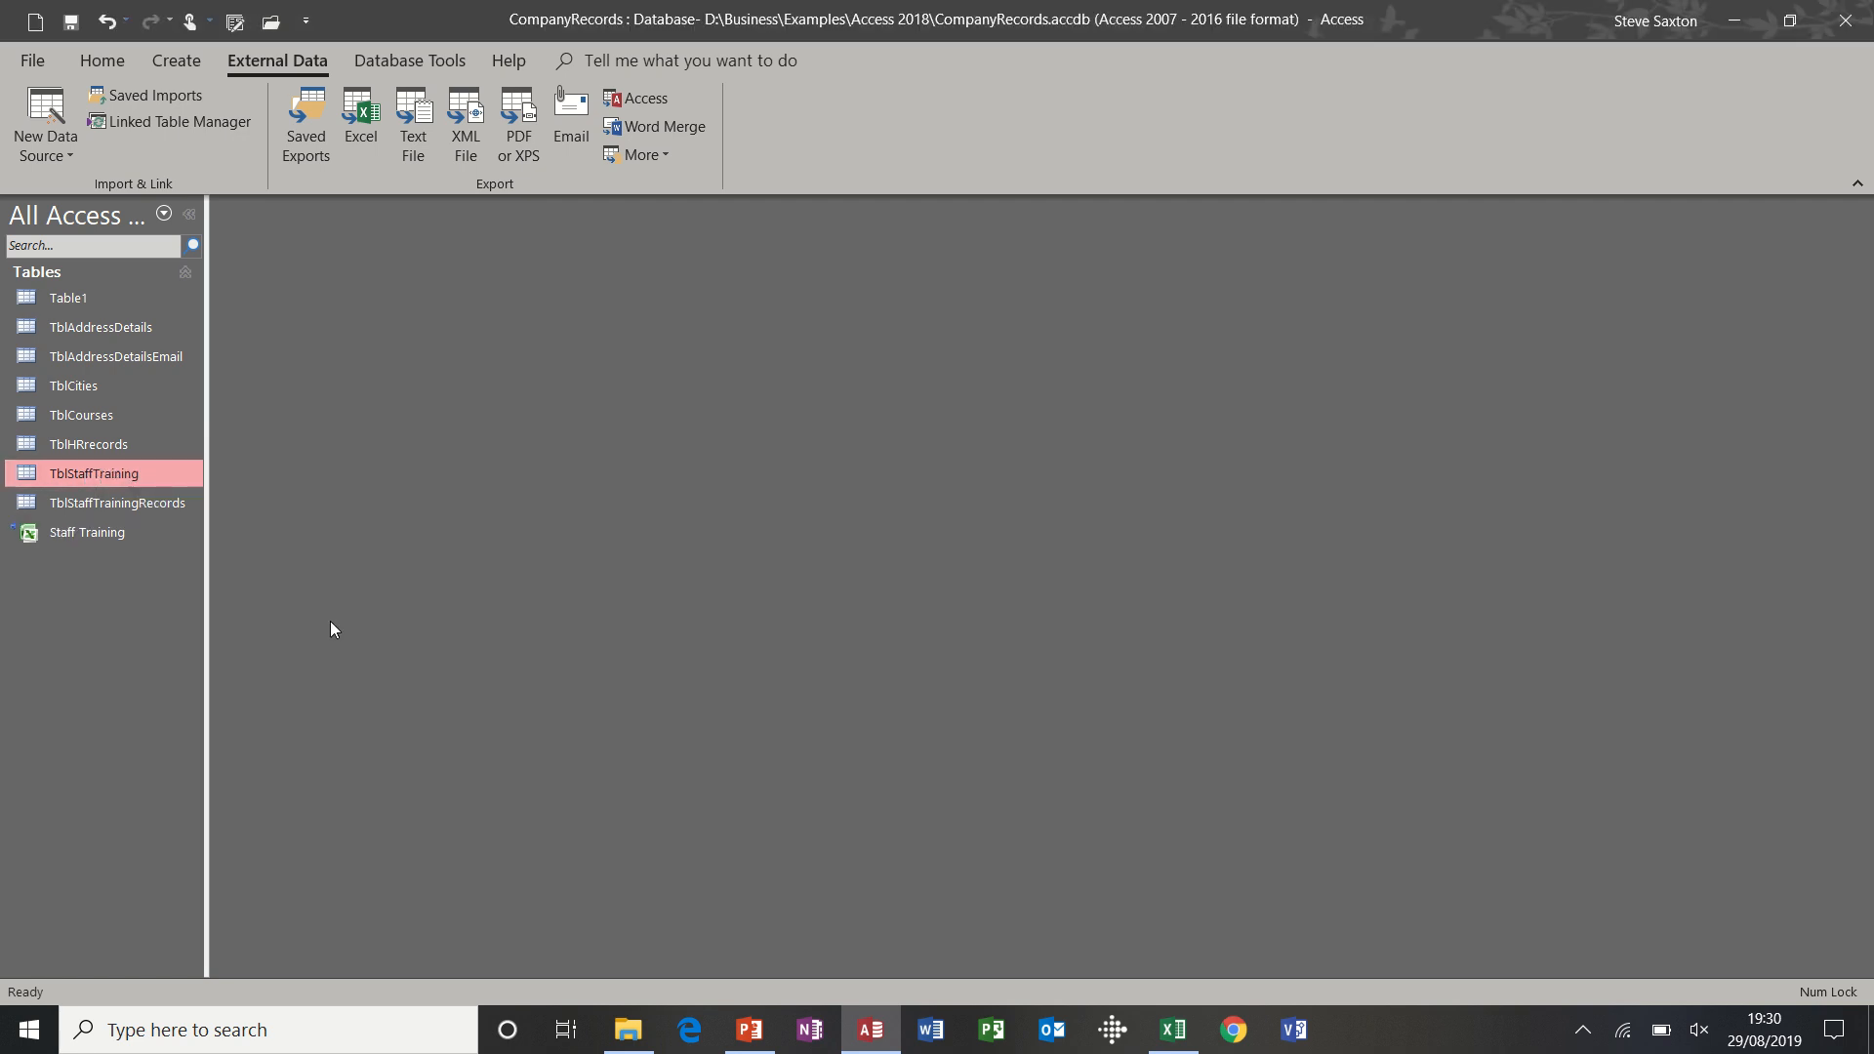
click(101, 540)
key(Delete)
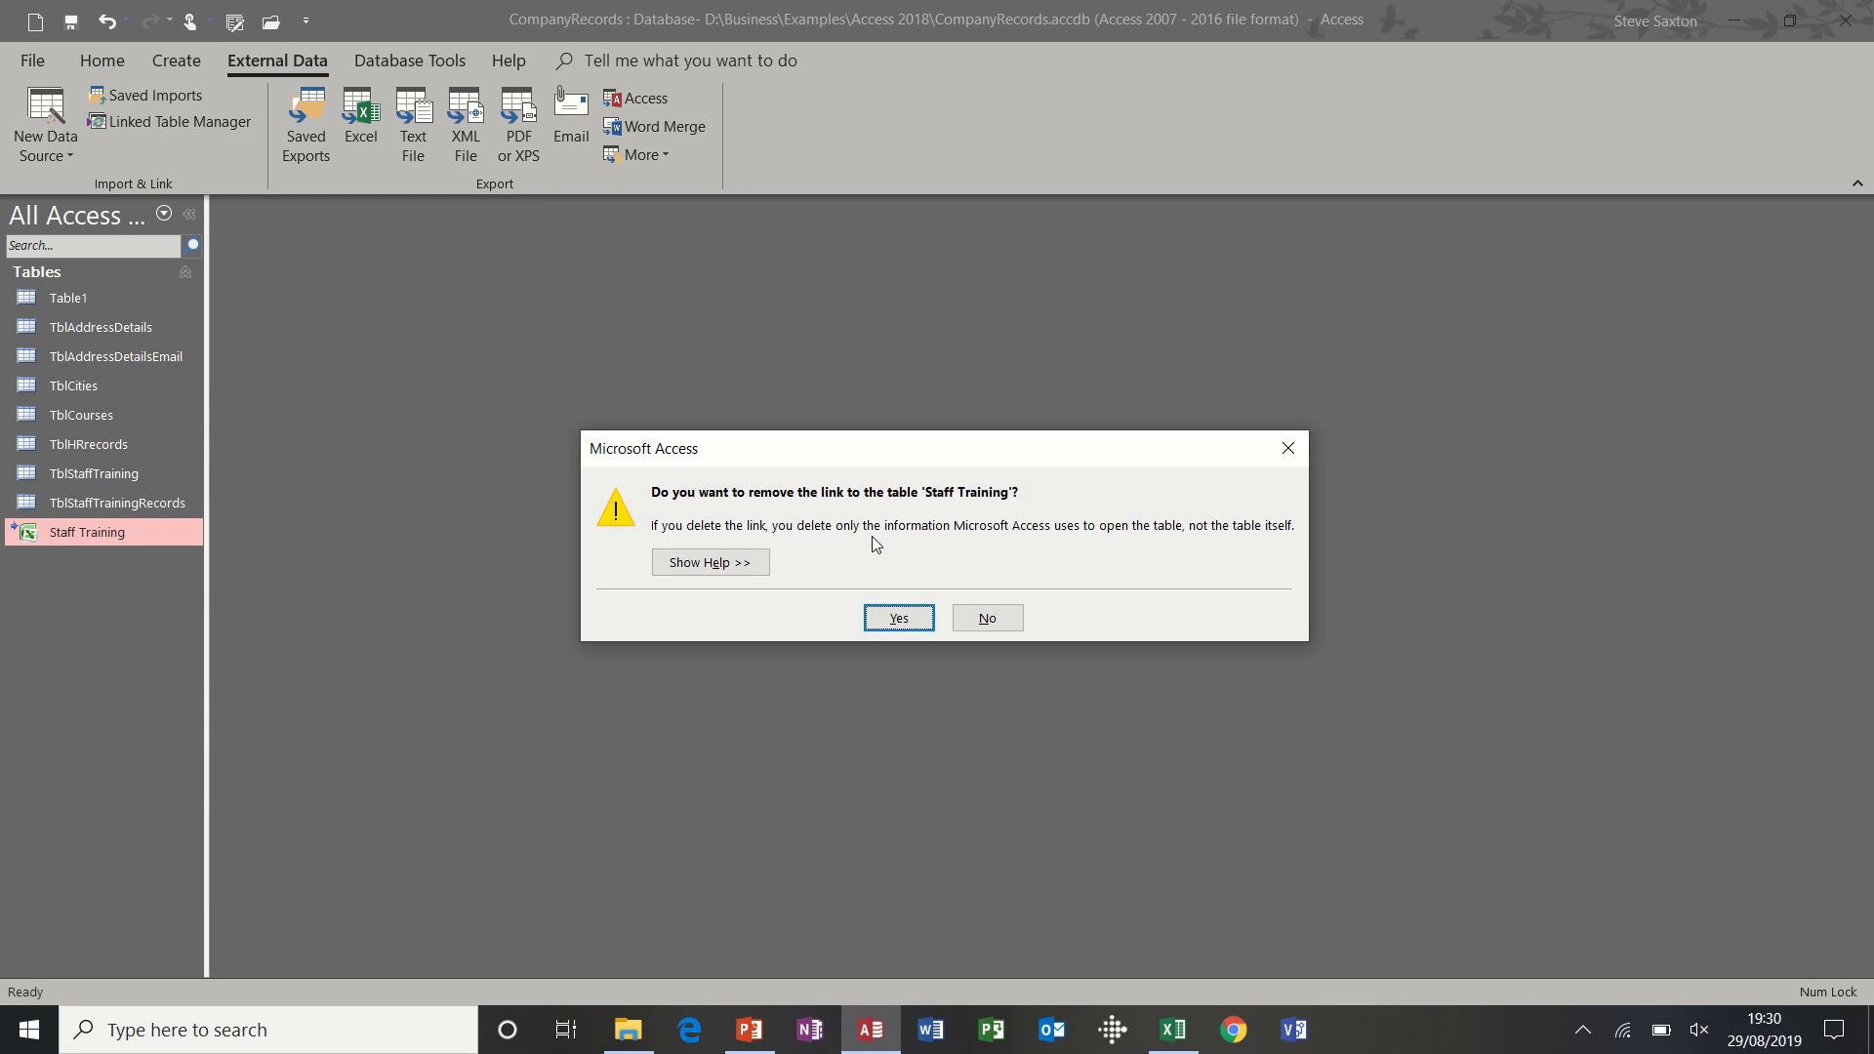
click(896, 613)
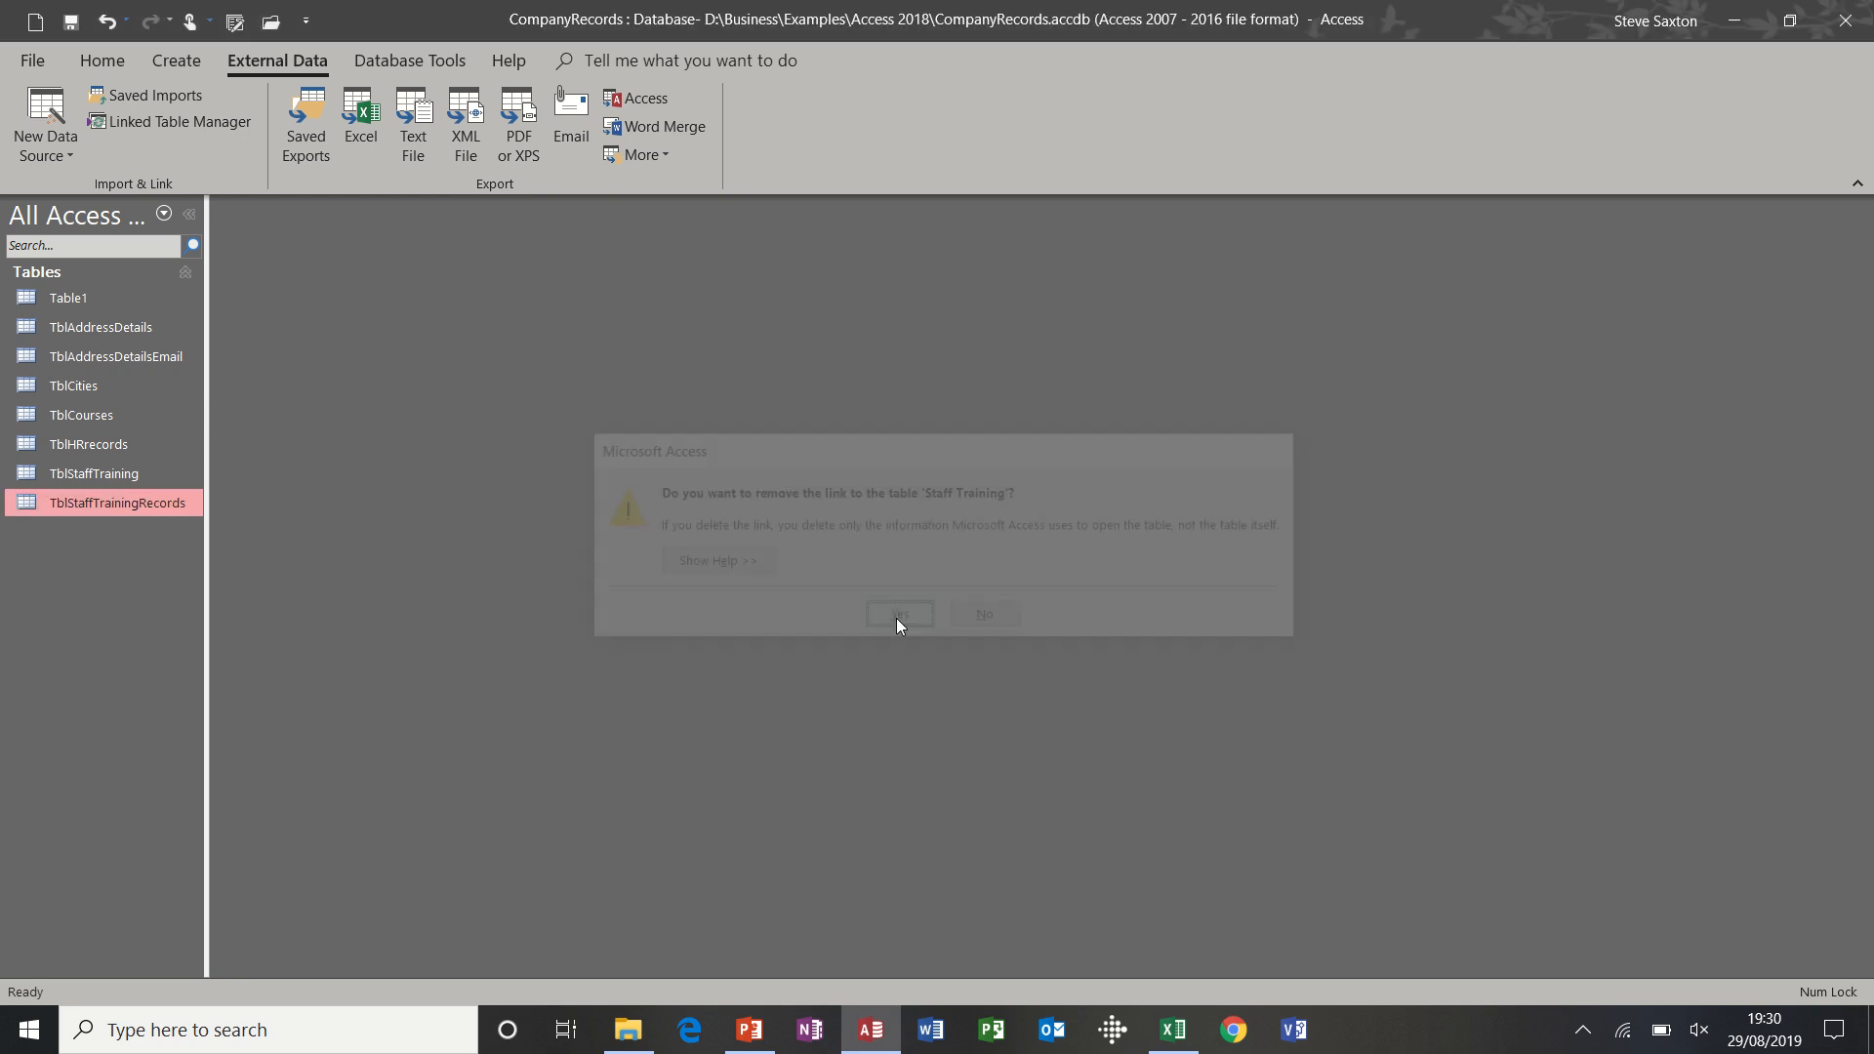
- Open TblStaffTraining to check it, close it, and delete the table from the database
click(96, 472)
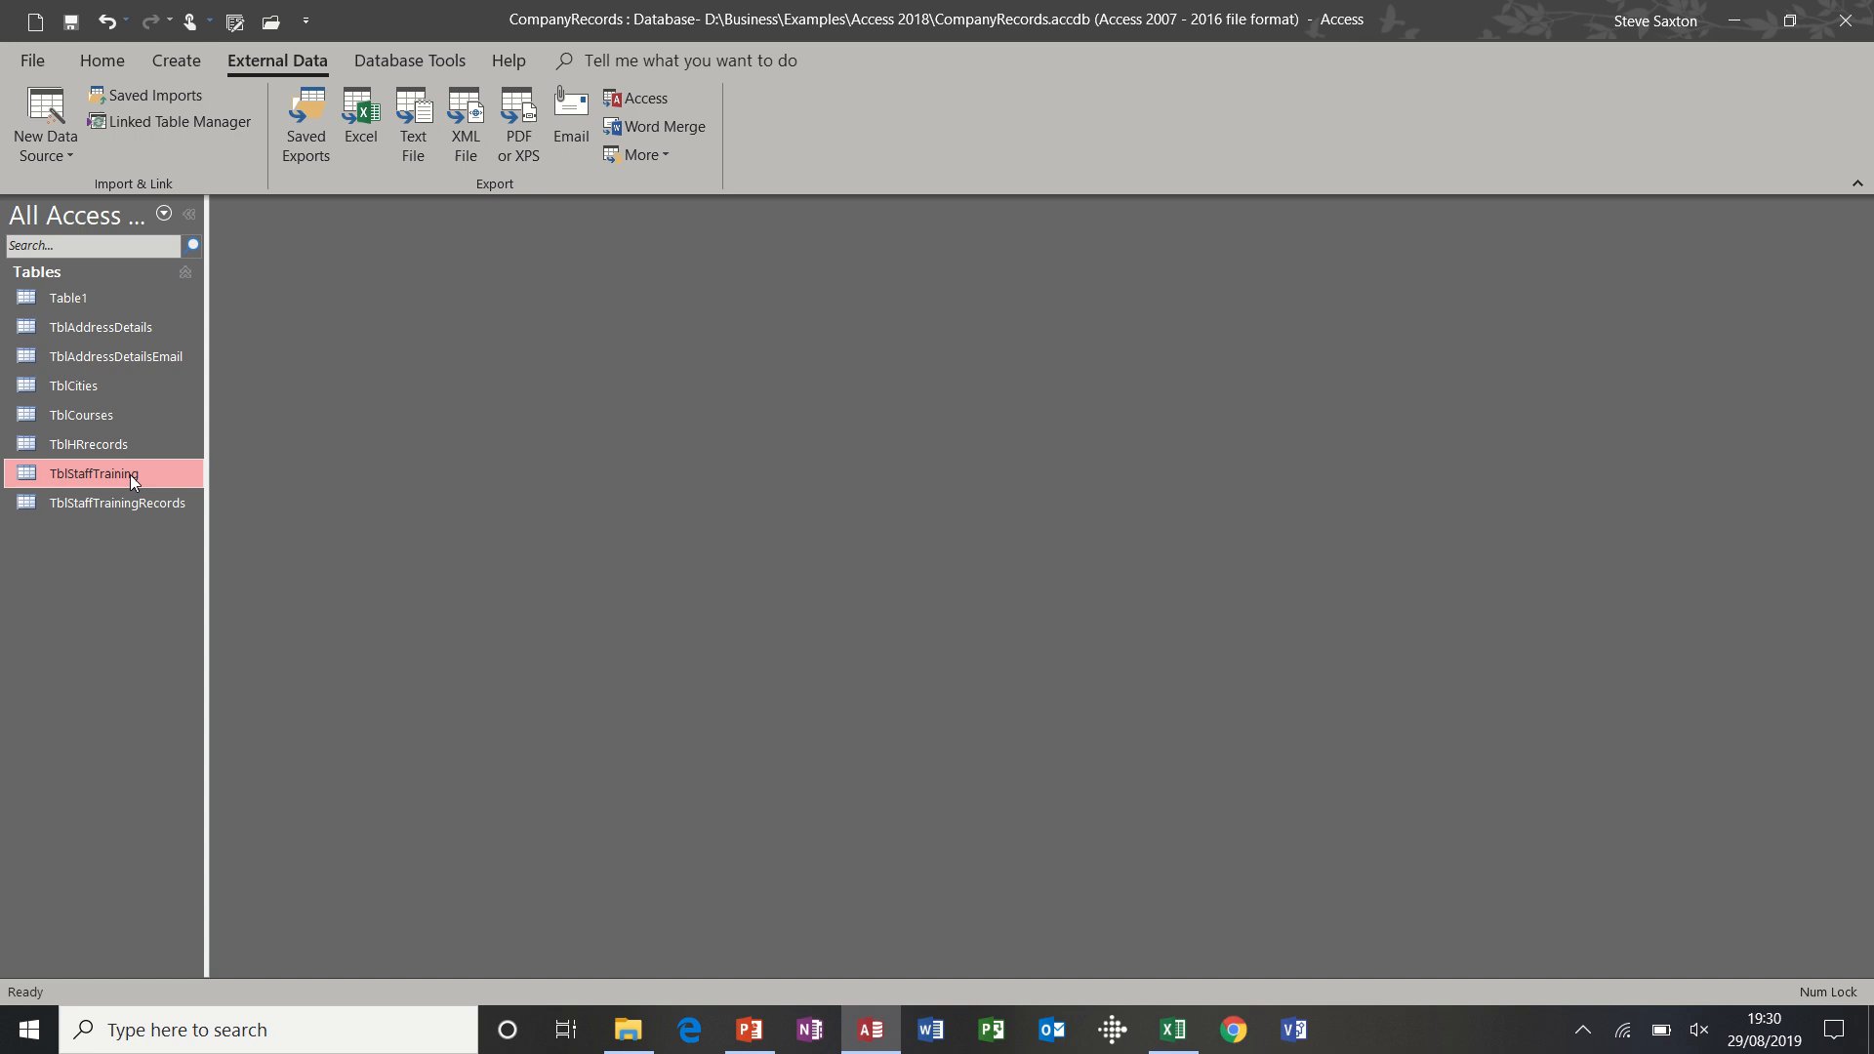
double_click(131, 475)
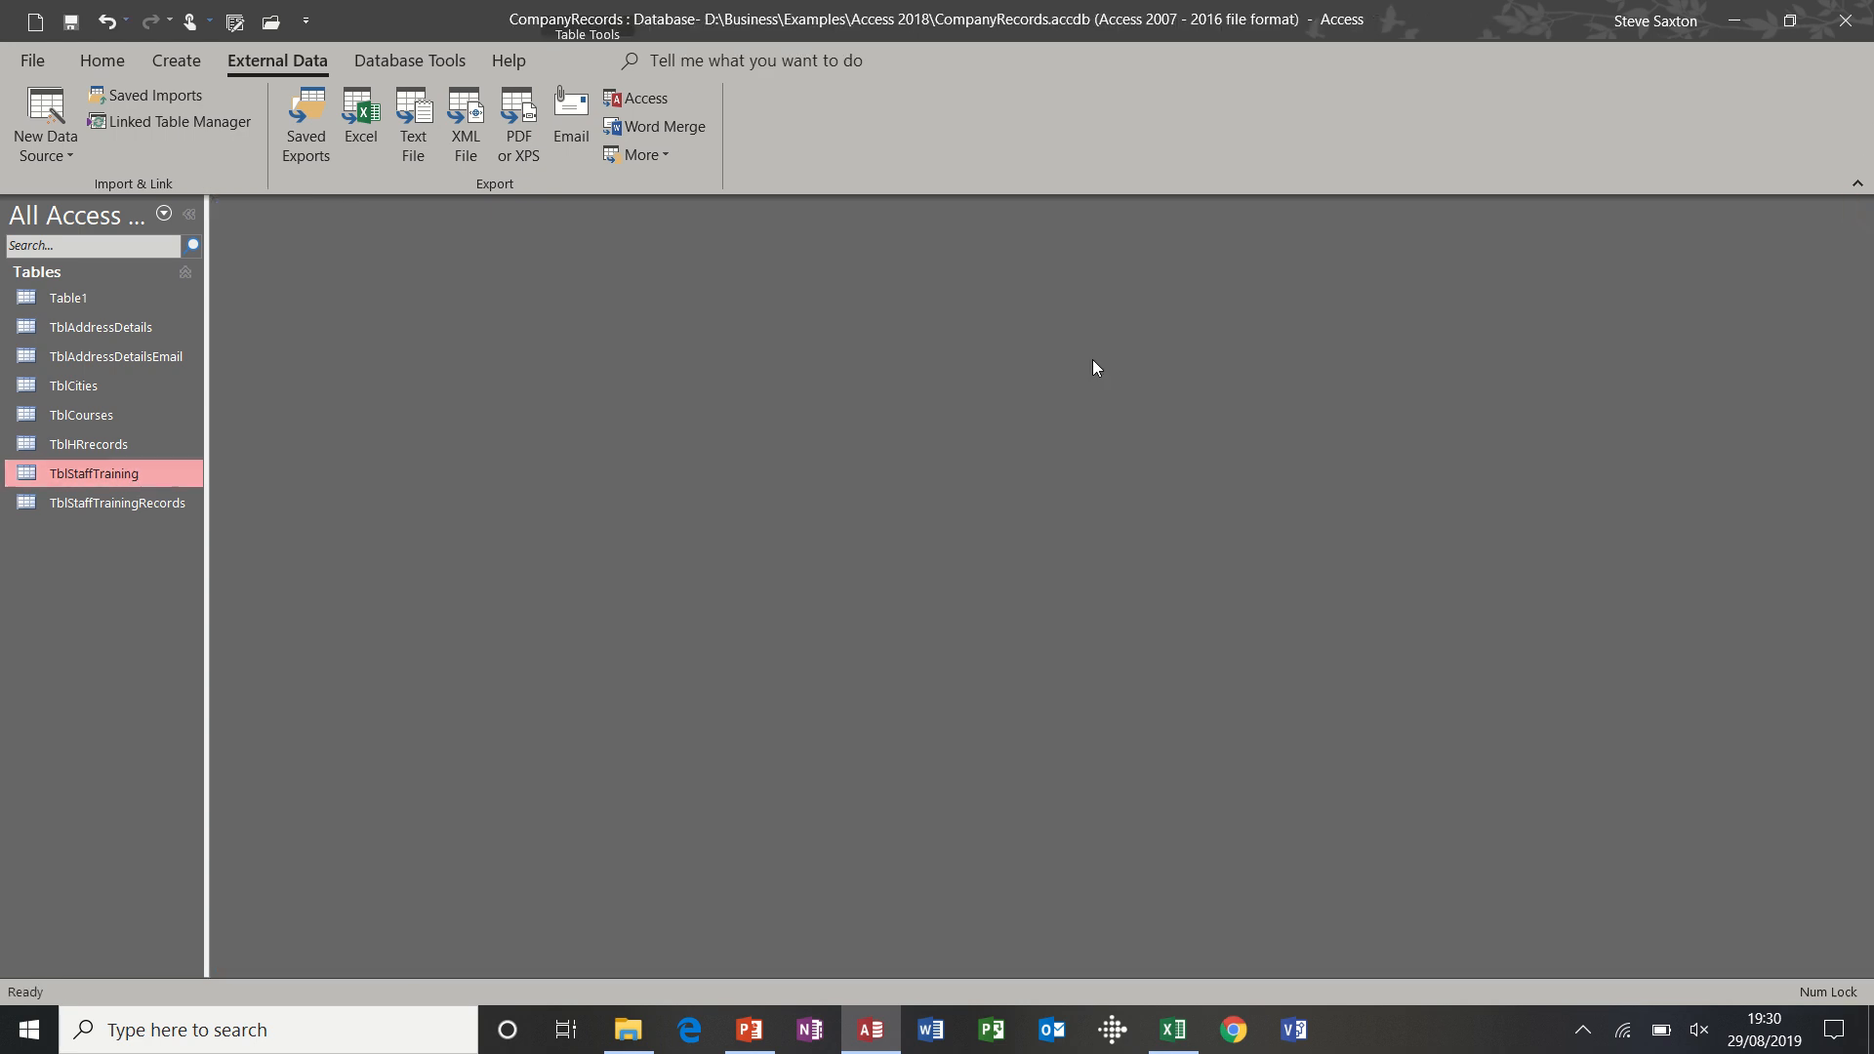
click(1860, 208)
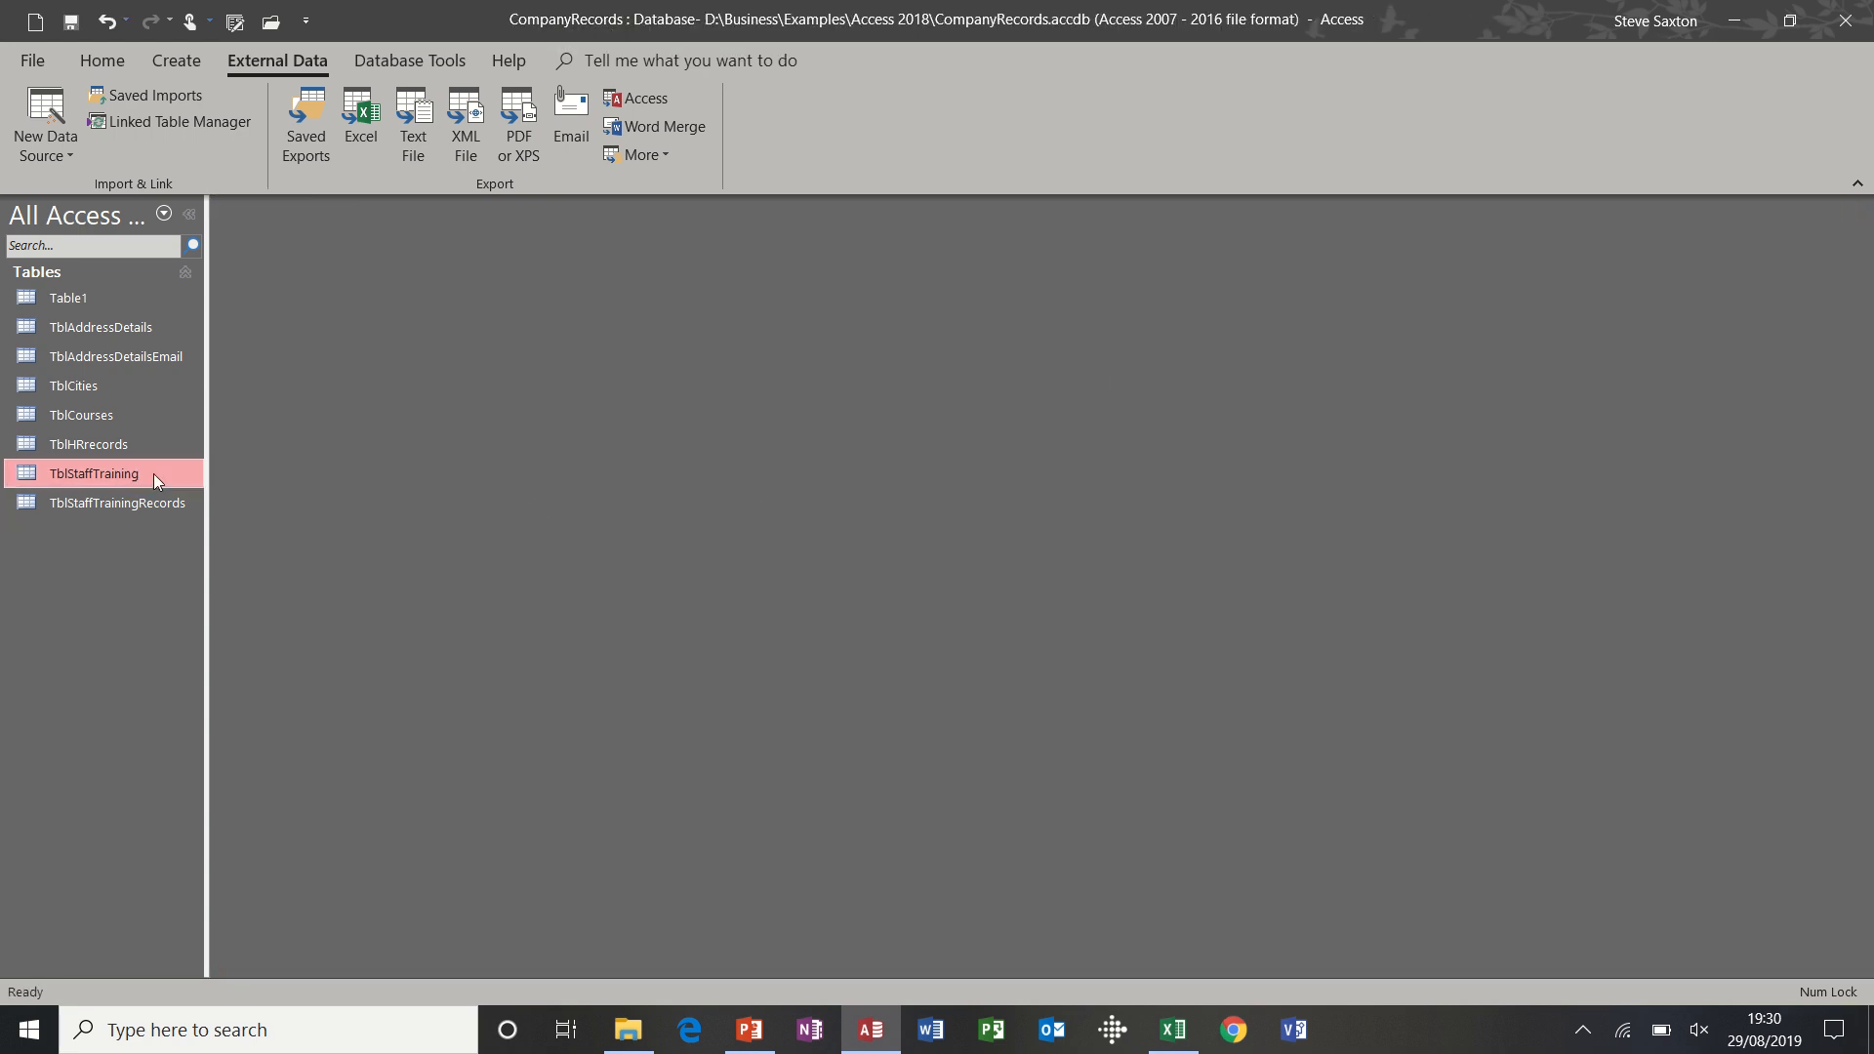
key(Delete)
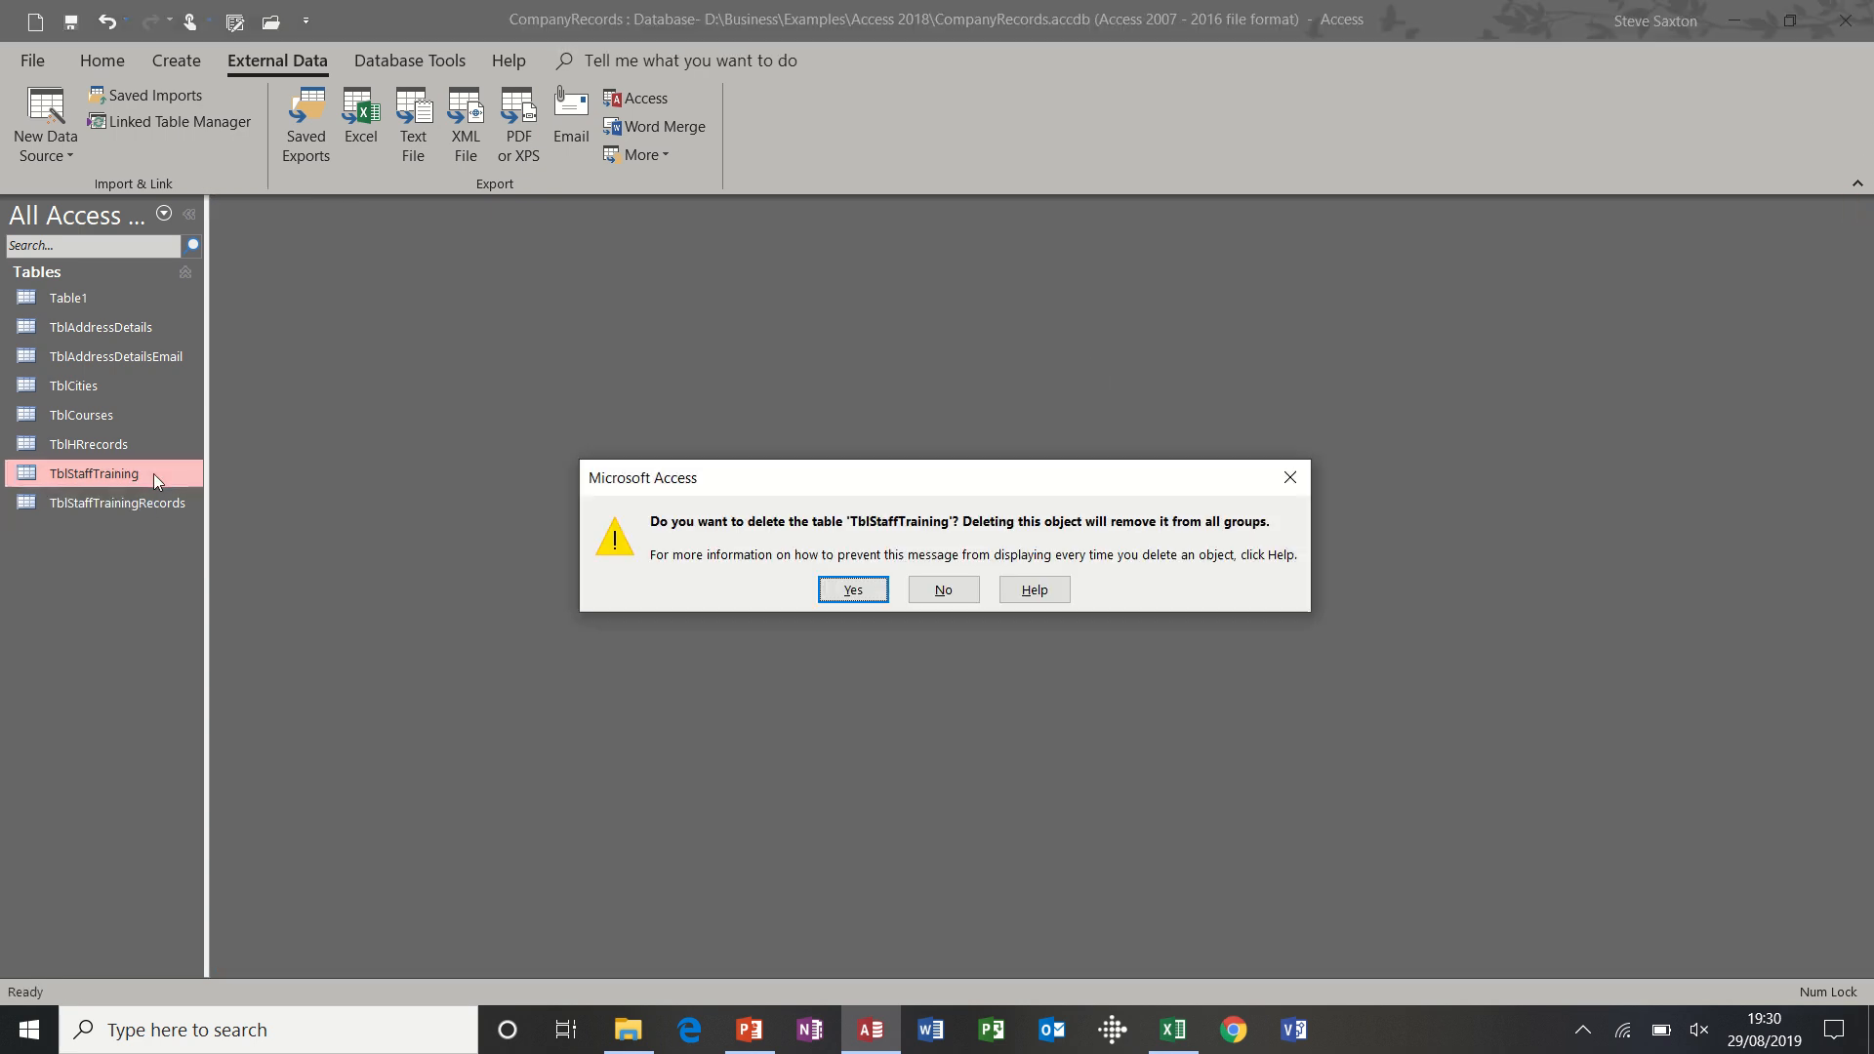
click(852, 590)
- Delete Table1 from the database
click(84, 308)
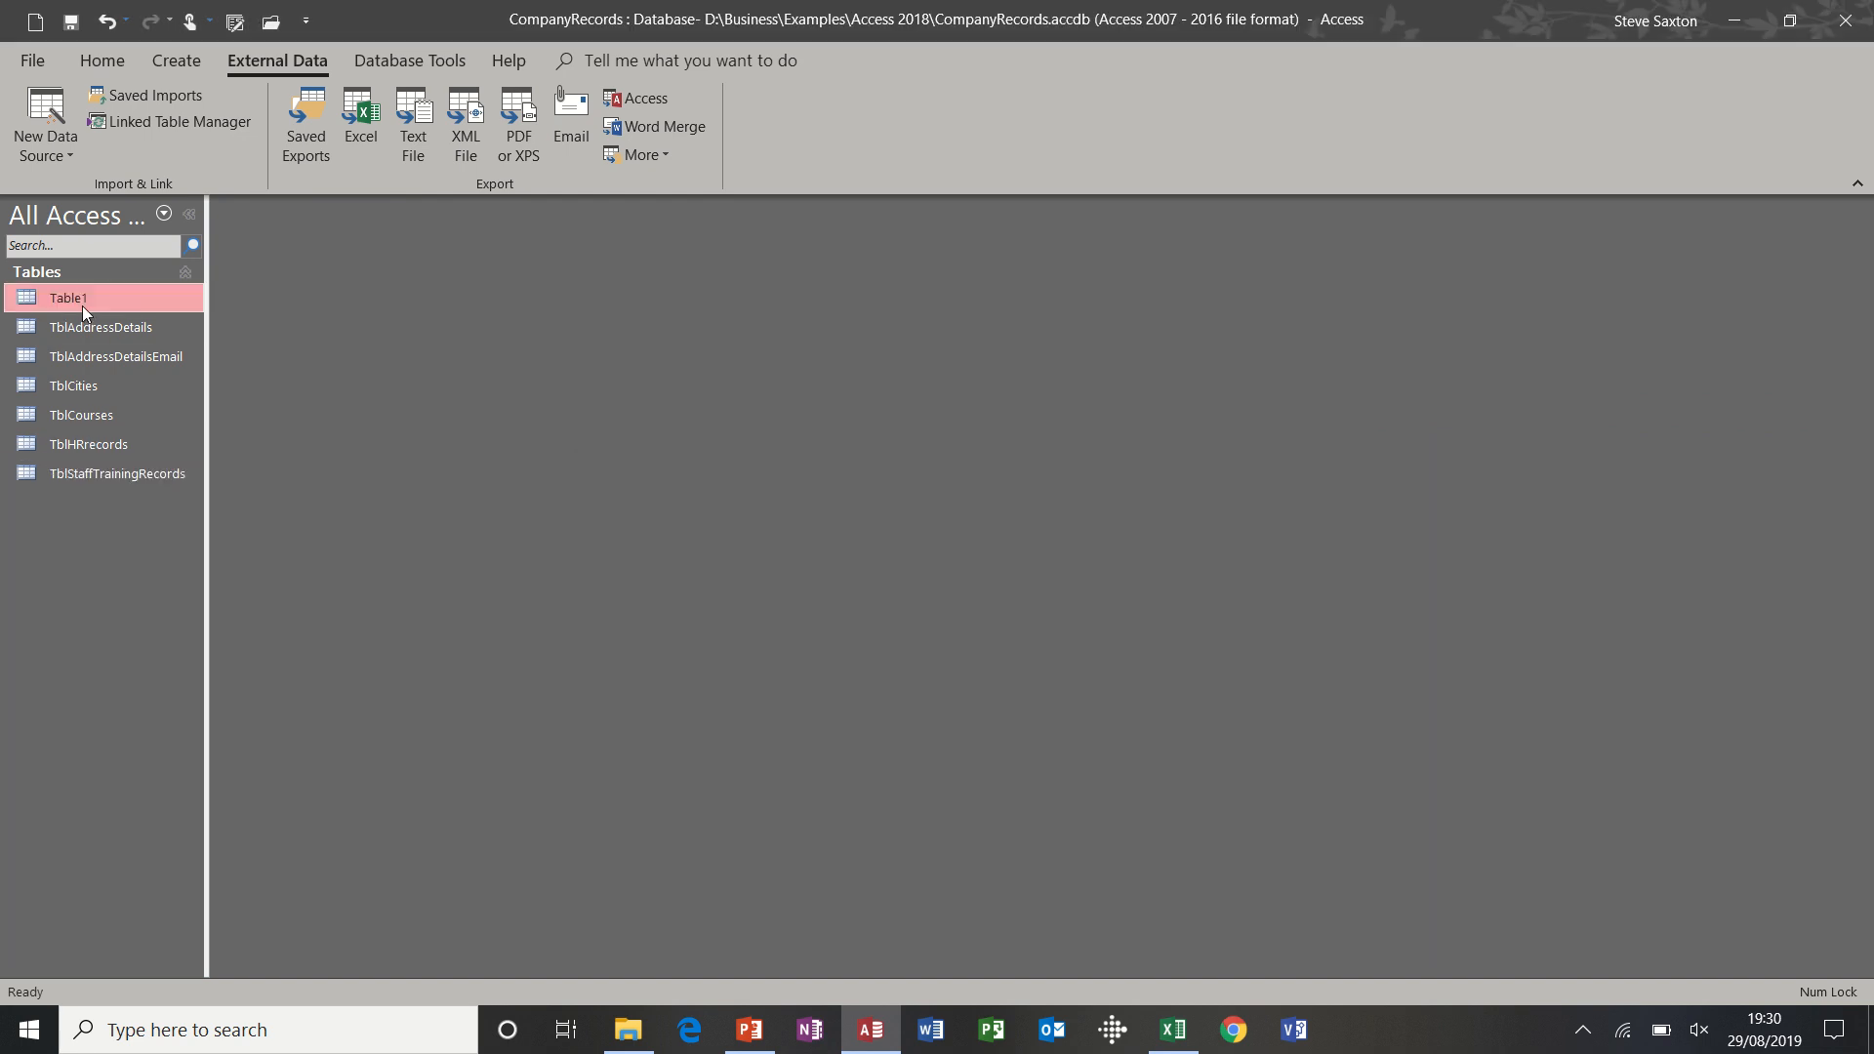
key(Delete)
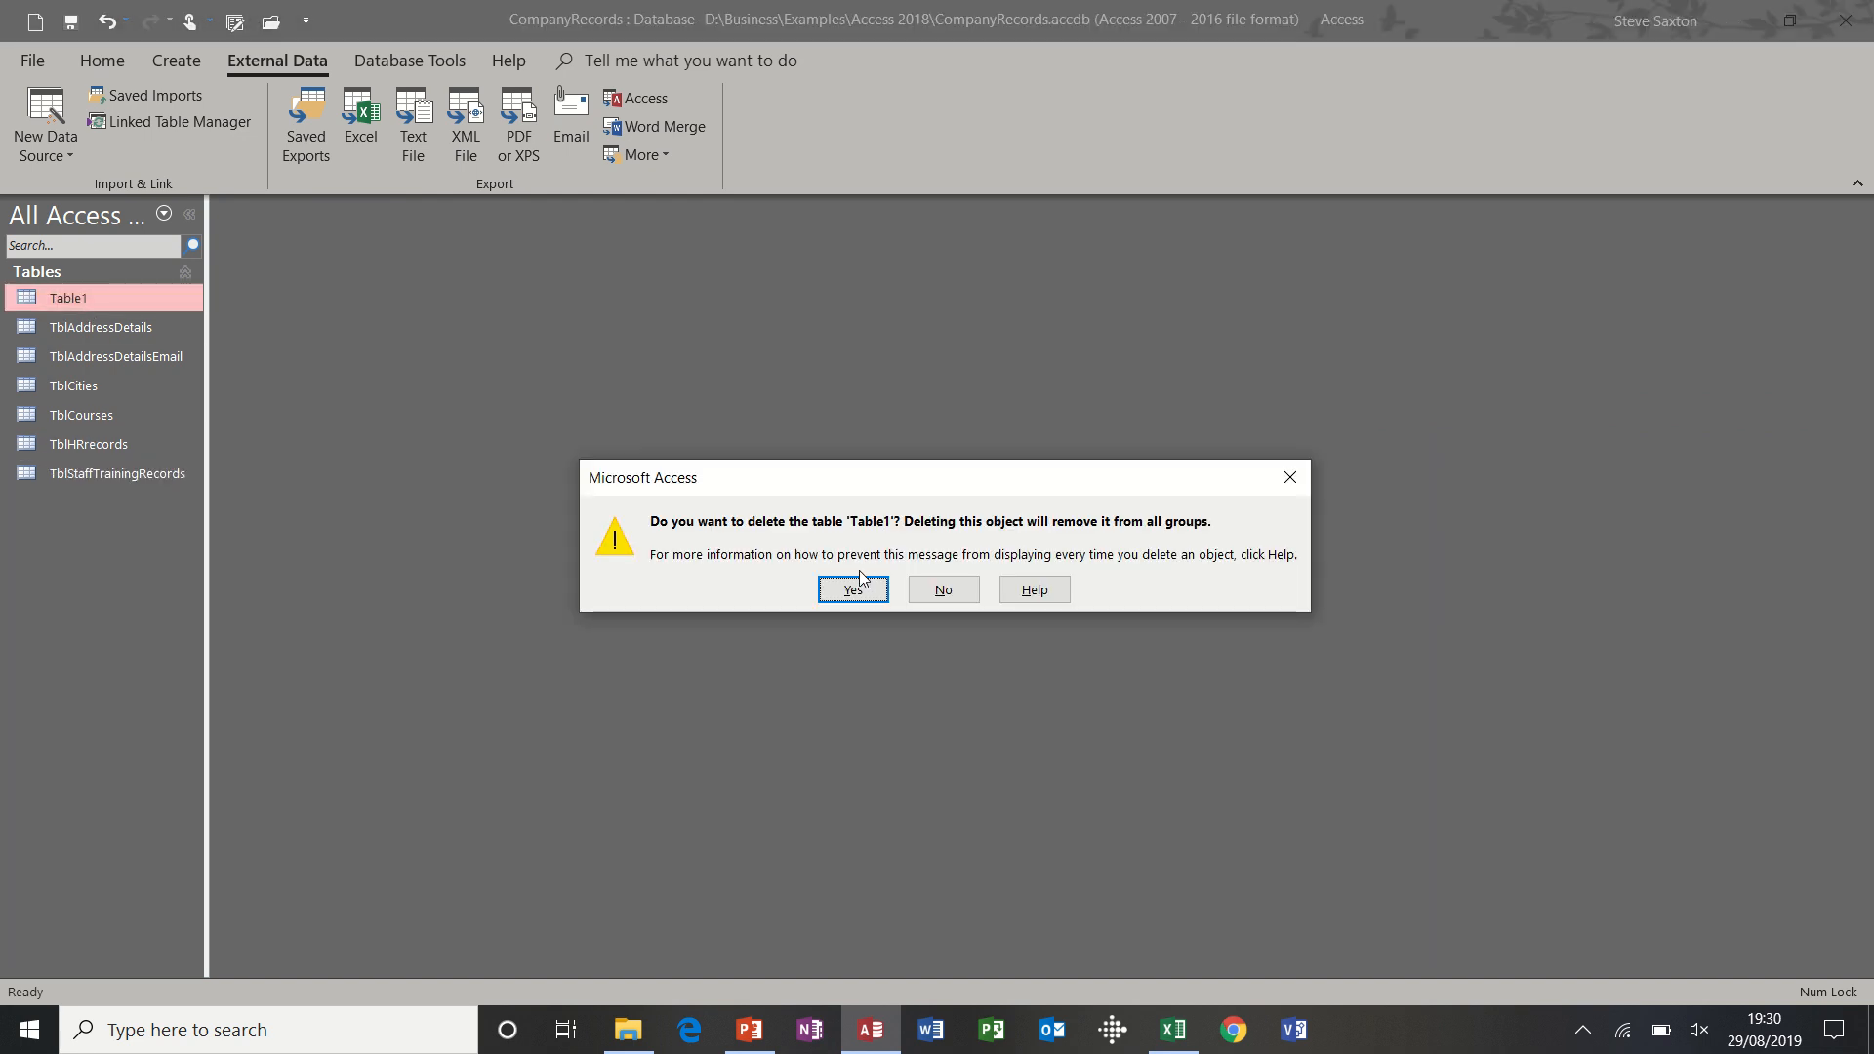
click(852, 589)
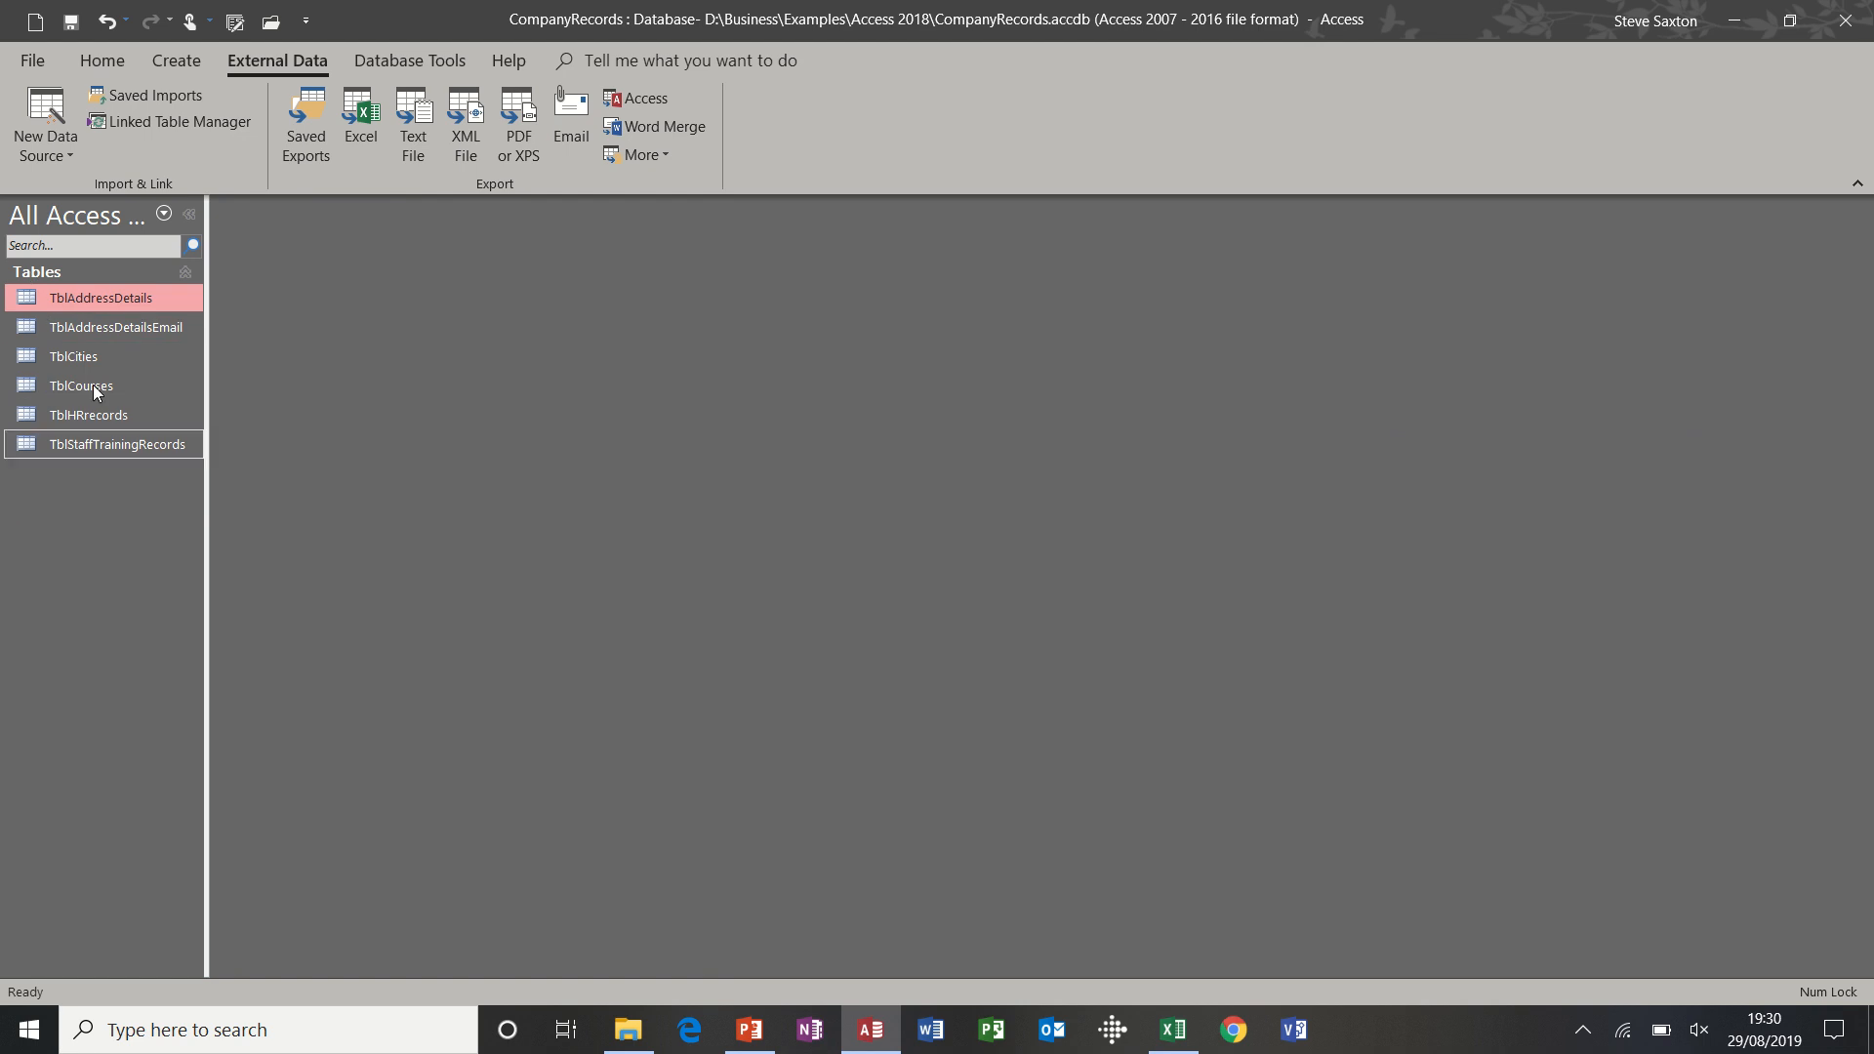